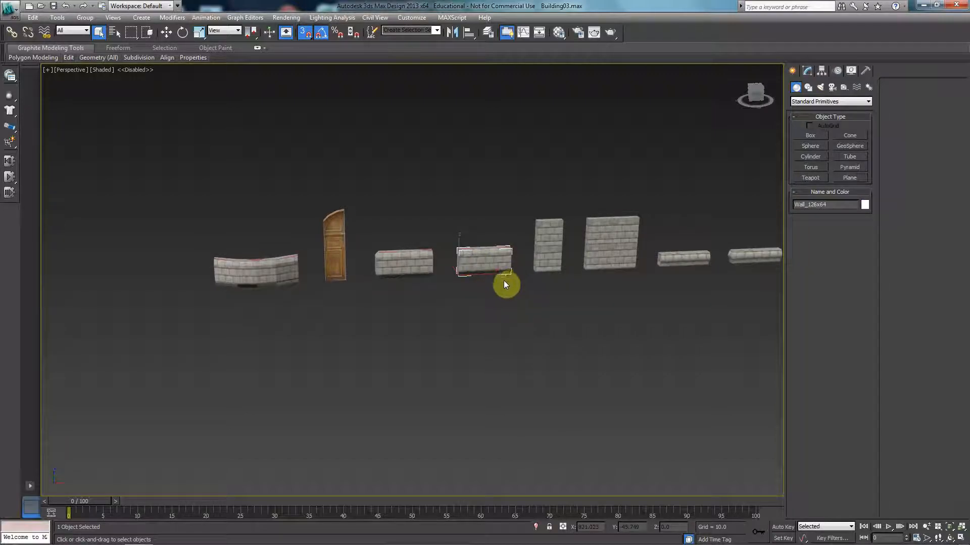
# Step: Move the tall, narrow wall piece Wall_128x64 to X 0.0 so it sits at the scene origin
pyautogui.press('w')
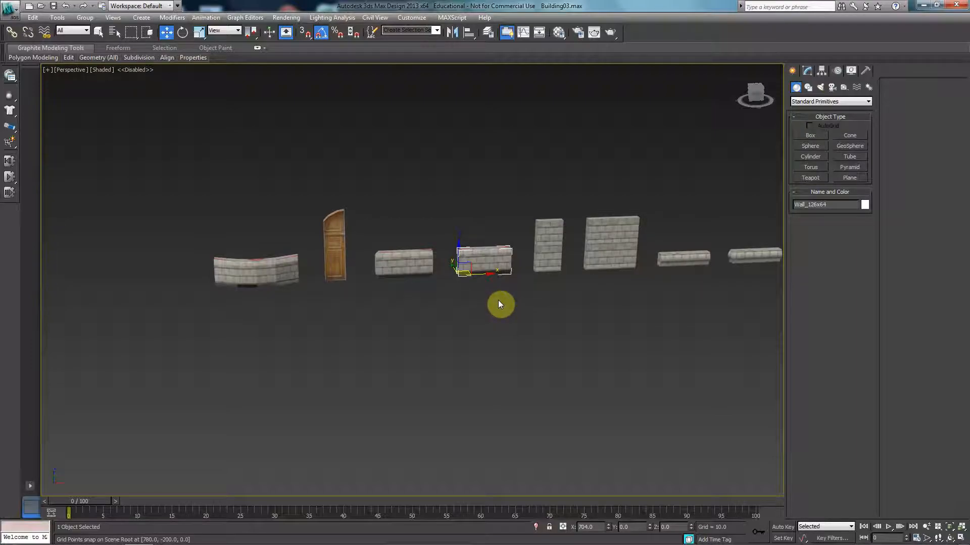
pyautogui.click(543, 255)
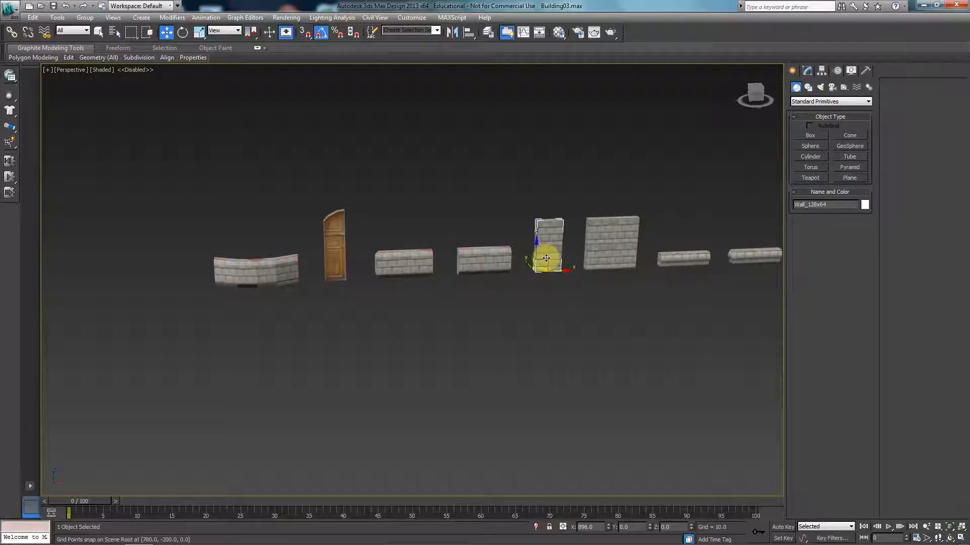
pyautogui.moveTo(540, 286); pyautogui.dragTo(569, 274, button='middle')
pyautogui.moveTo(525, 343); pyautogui.dragTo(562, 319, button='middle')
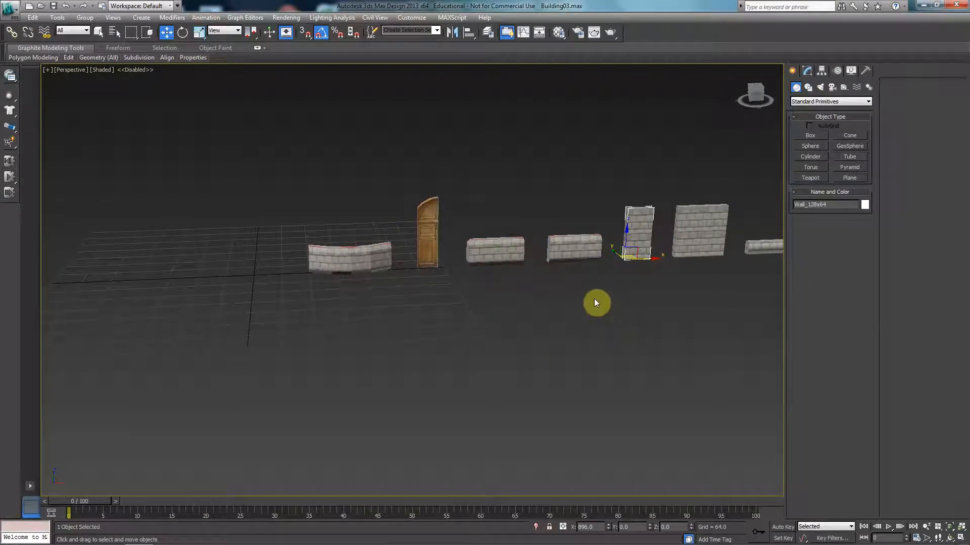
pyautogui.rightClick(609, 527)
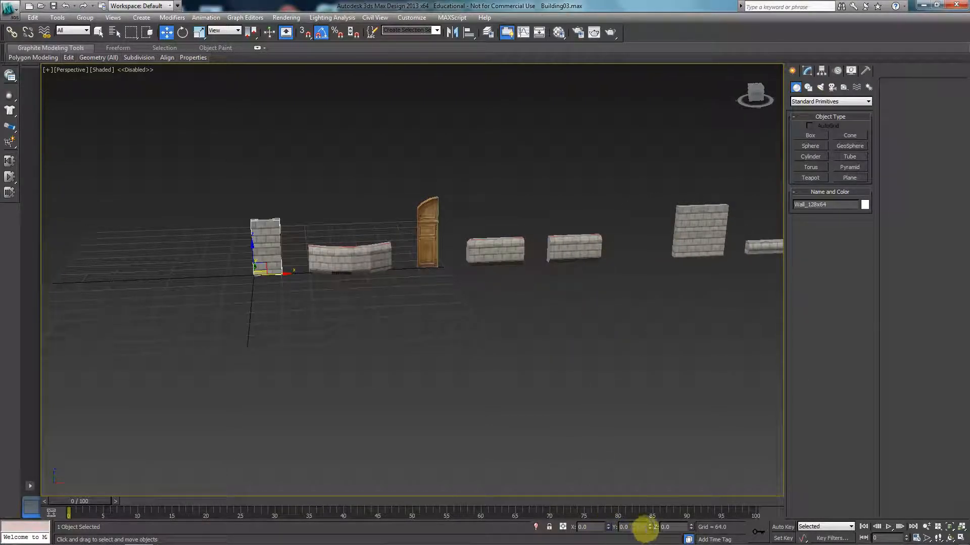
# Step: Export the wall piece at the origin to the Desktop as an FBX file named Testing
pyautogui.moveTo(259, 353); pyautogui.dragTo(465, 355, button='middle')
pyautogui.scroll(6, 465, 354)
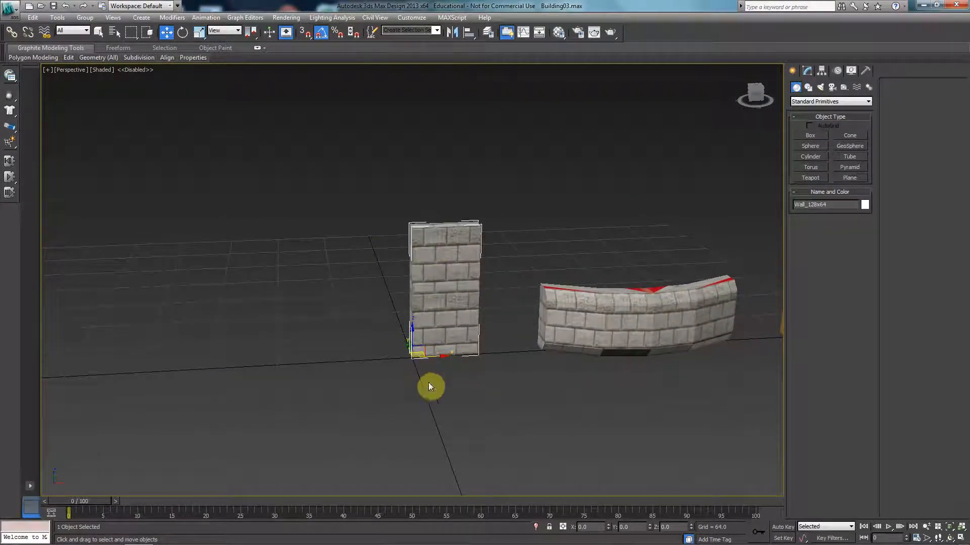
pyautogui.keyDown('alt'); pyautogui.moveTo(429, 387); pyautogui.dragTo(437, 384, button='middle'); pyautogui.keyUp('alt')
pyautogui.scroll(3, 433, 385)
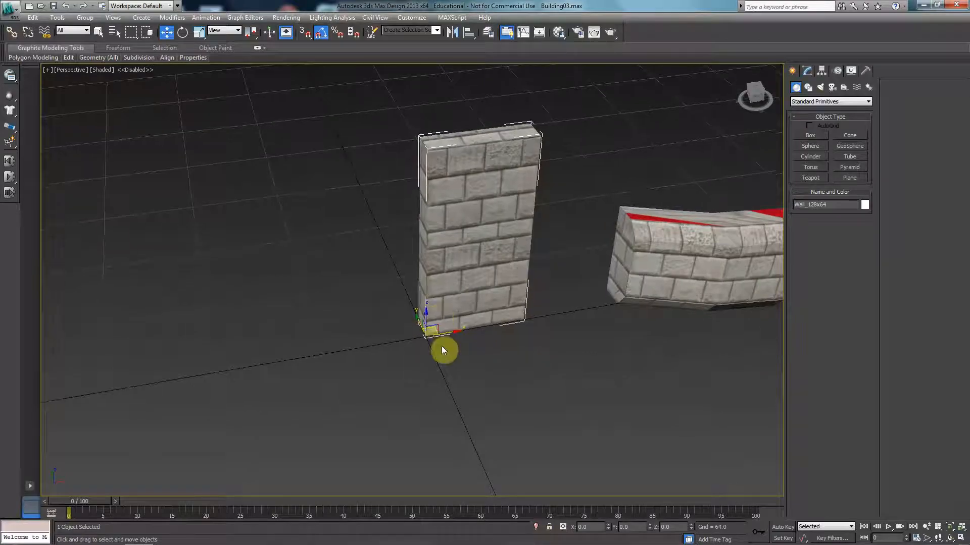
pyautogui.click(9, 9)
pyautogui.moveTo(29, 167)
pyautogui.click(169, 85)
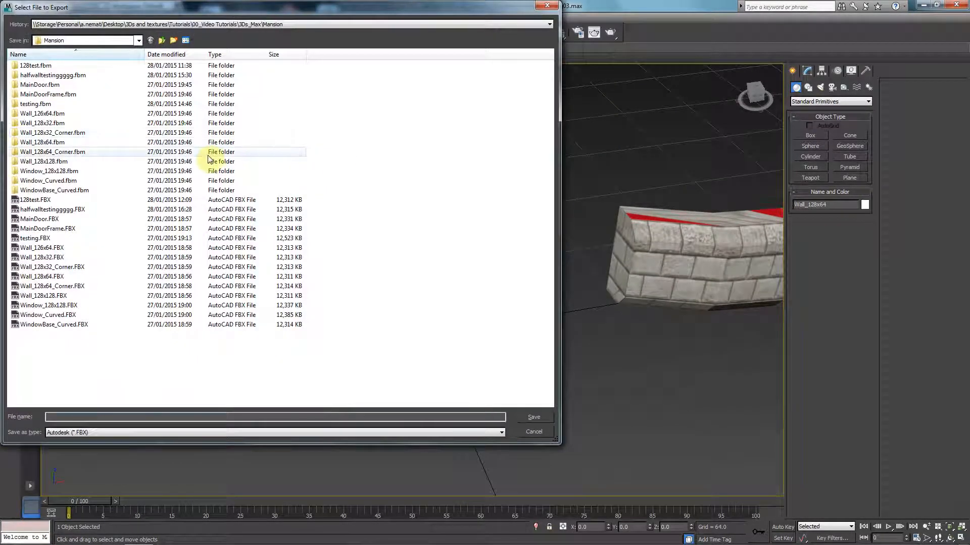
pyautogui.click(139, 41)
pyautogui.click(140, 41)
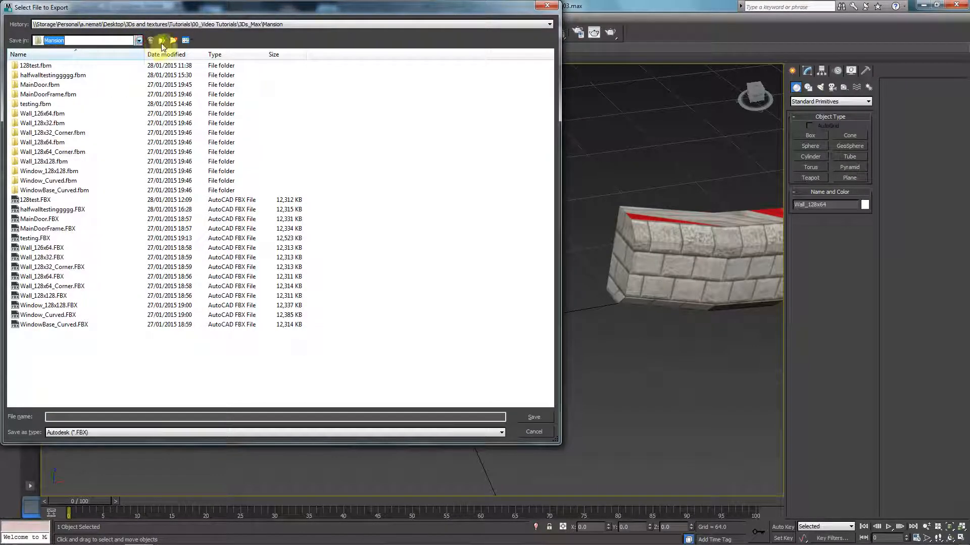
pyautogui.click(138, 41)
pyautogui.click(53, 51)
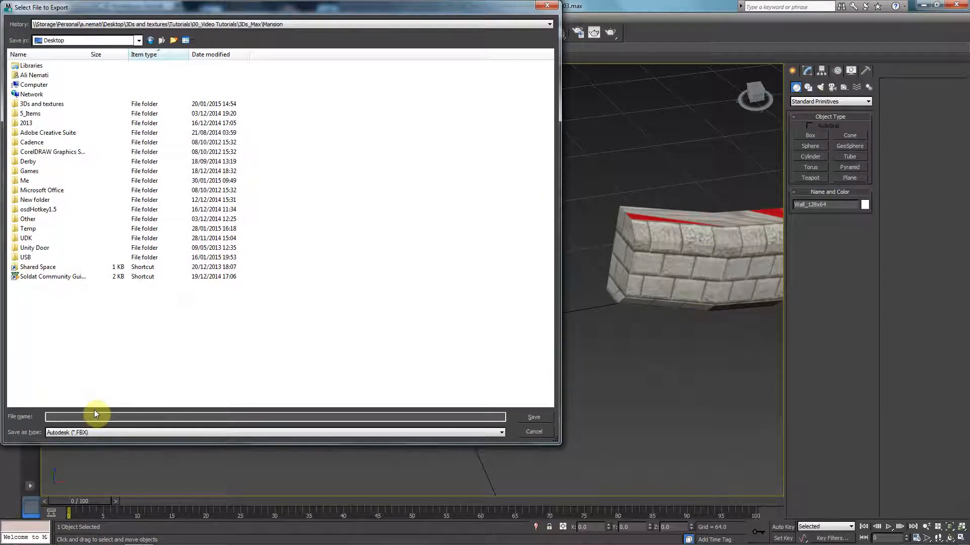
pyautogui.write('Testing')
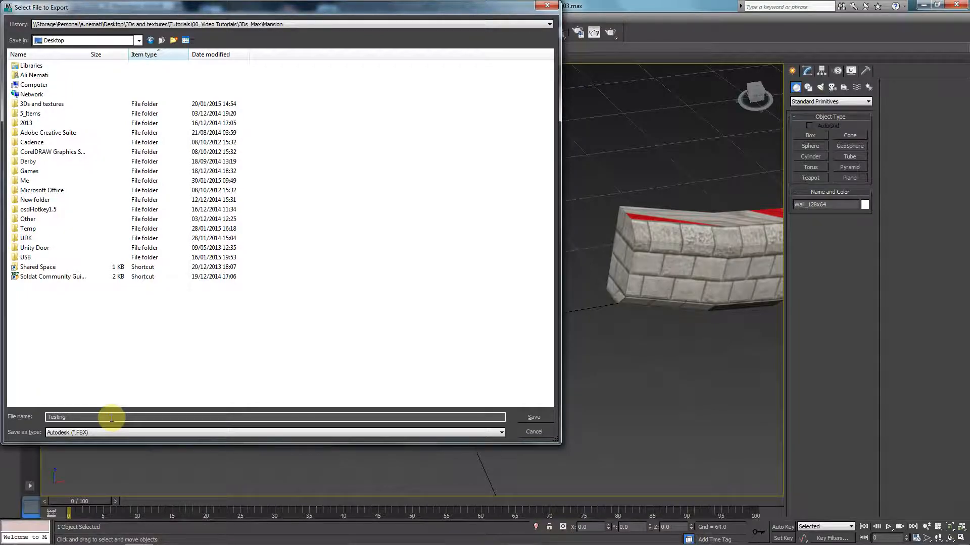
pyautogui.click(535, 417)
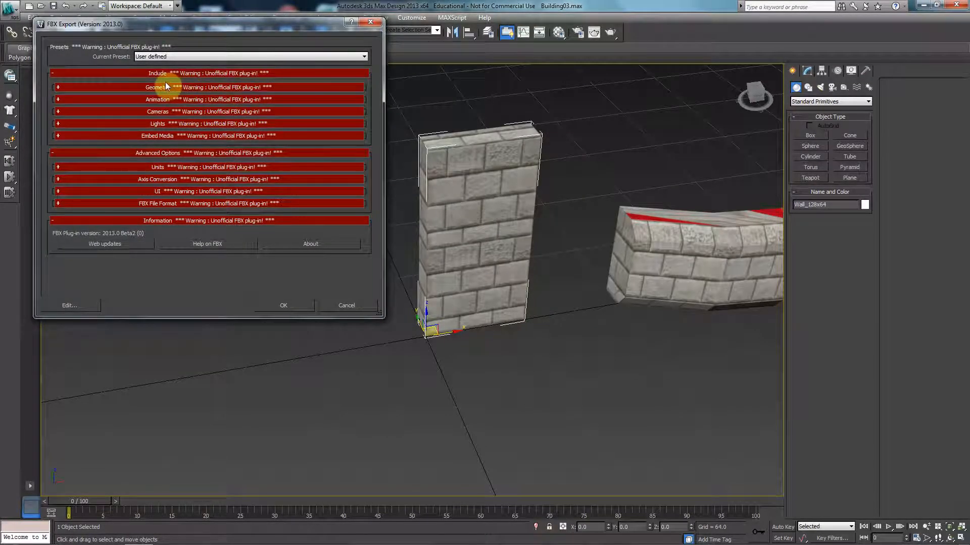
# Step: Complete the FBX export with Embed Media enabled, declining to resave the autobackup file
pyautogui.click(175, 88)
pyautogui.click(258, 87)
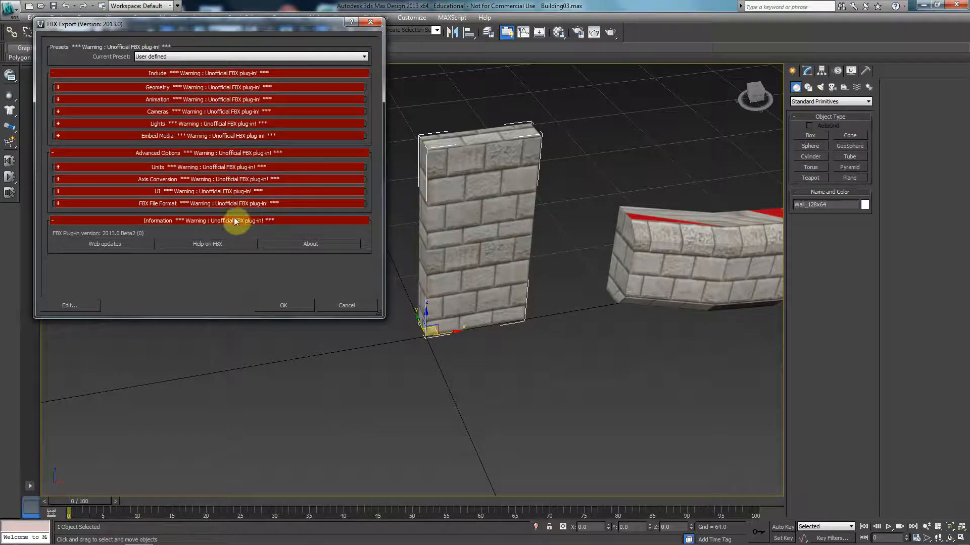
pyautogui.click(157, 137)
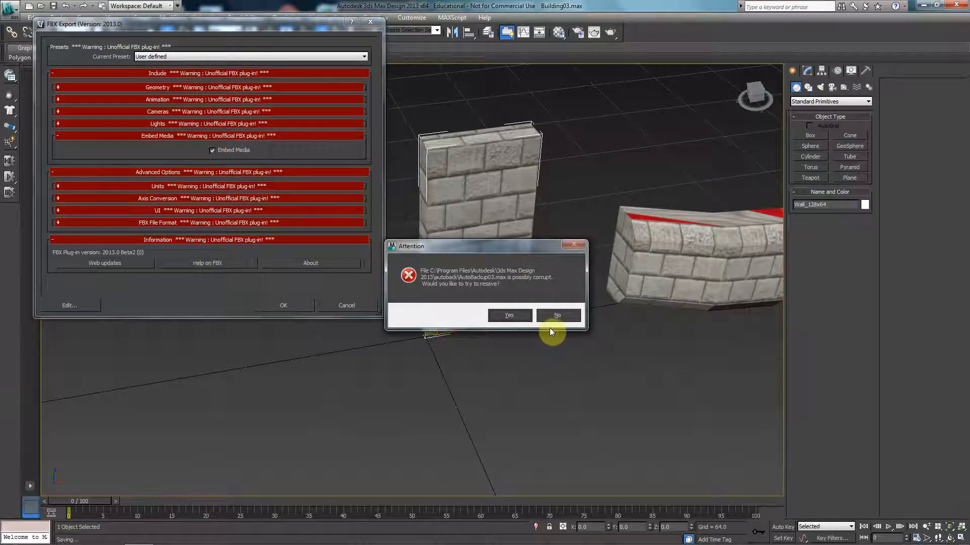
pyautogui.click(555, 316)
pyautogui.click(265, 305)
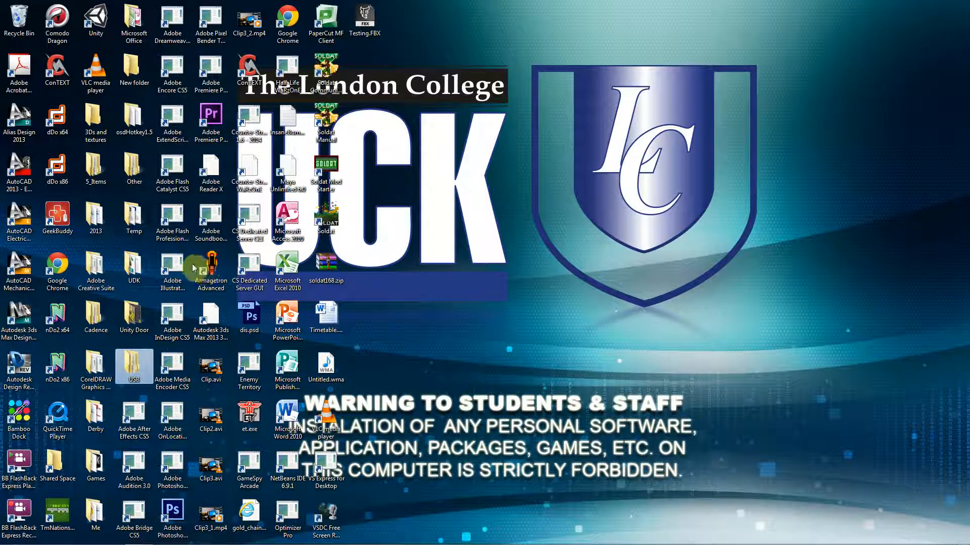
# Step: Switch to Unreal Development Kit, dismiss its welcome window and open the Content Browser
pyautogui.click(13, 535)
pyautogui.click(77, 535)
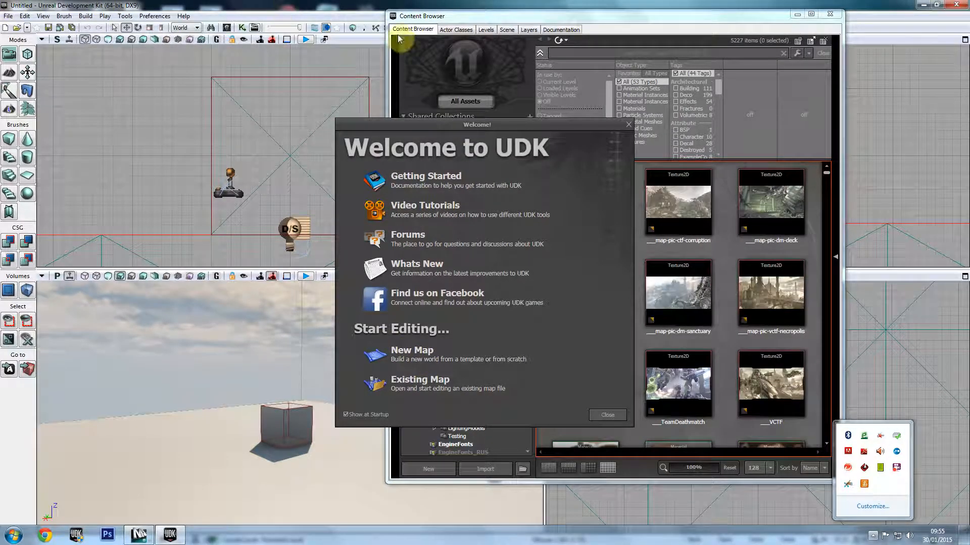
pyautogui.click(494, 20)
pyautogui.click(377, 126)
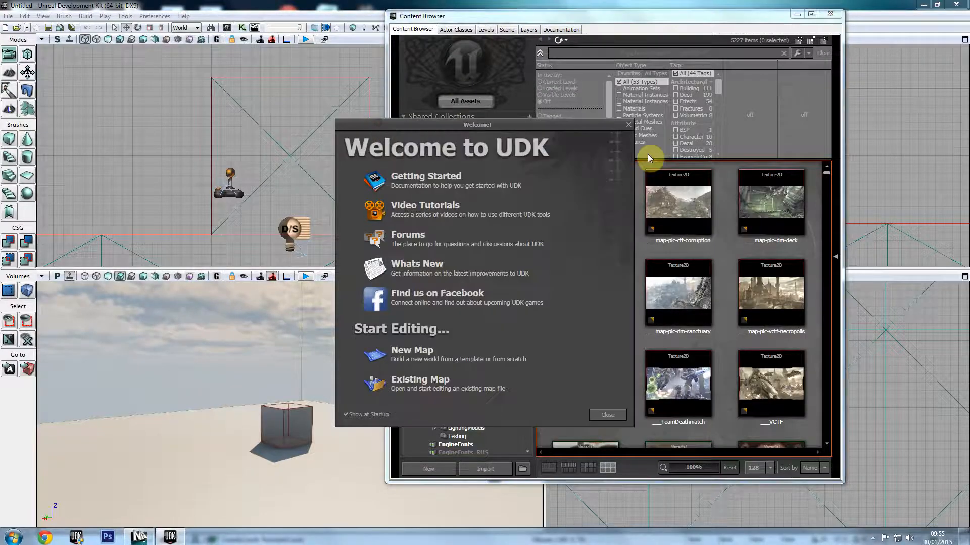
pyautogui.click(628, 125)
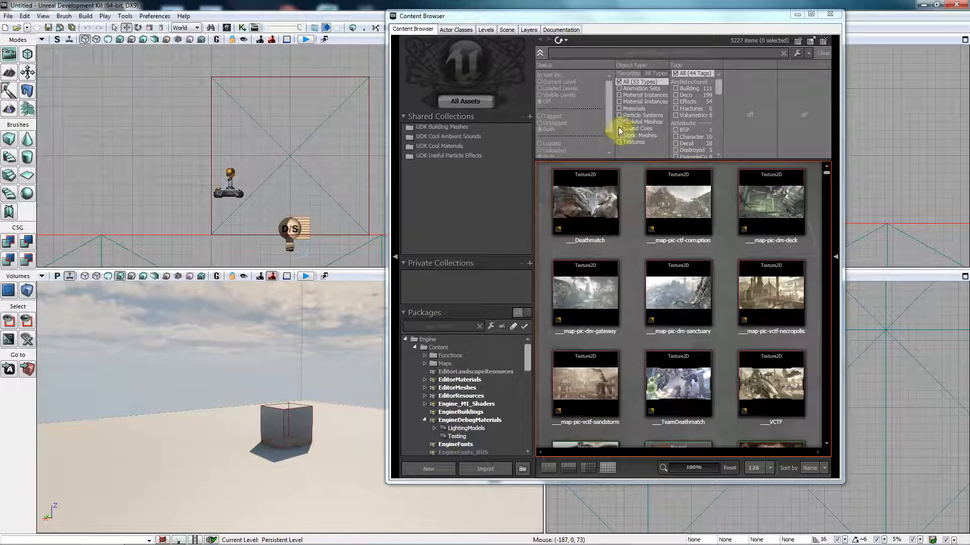
pyautogui.click(838, 15)
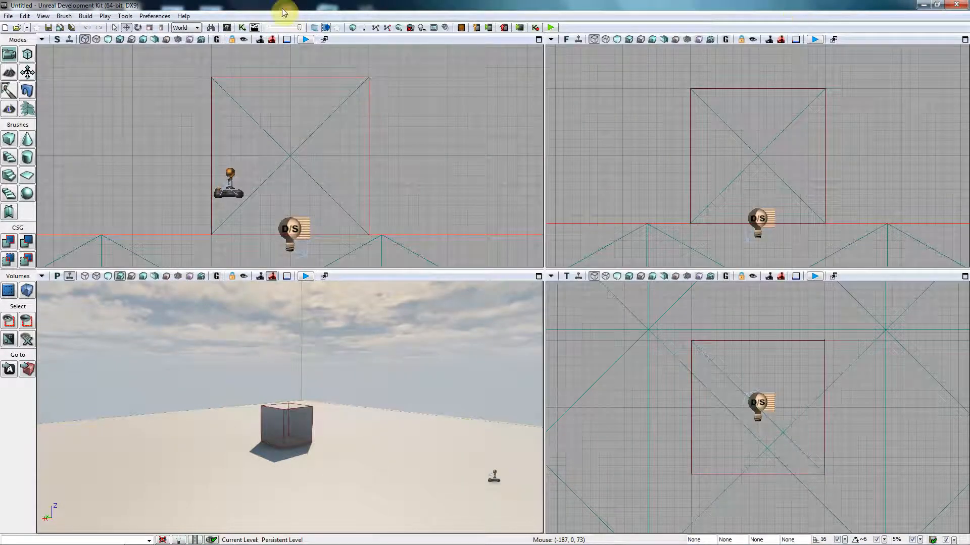
pyautogui.click(254, 28)
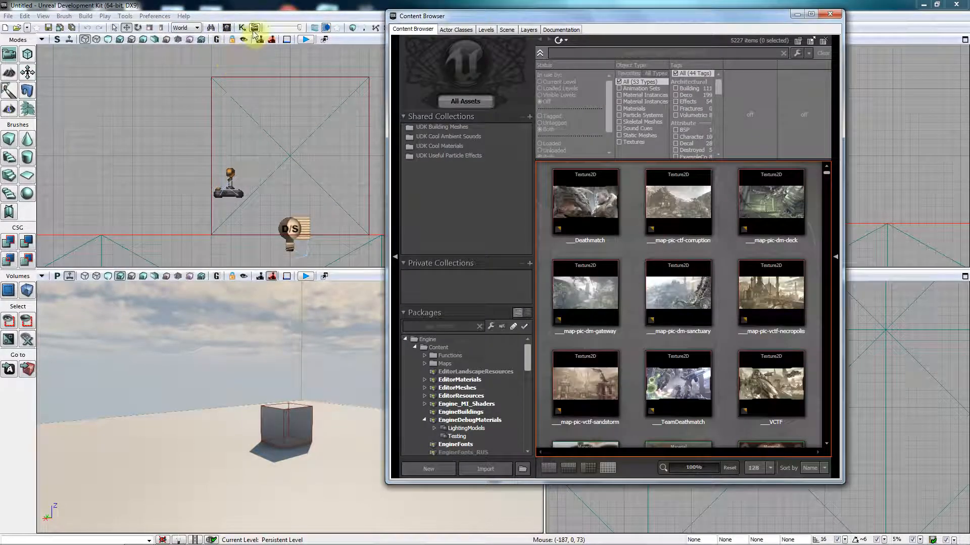
# Step: Run osdHotkey.exe from the osdHotkey1.5 folder on the Desktop, reposition its key display and close the folder window
pyautogui.press('super')
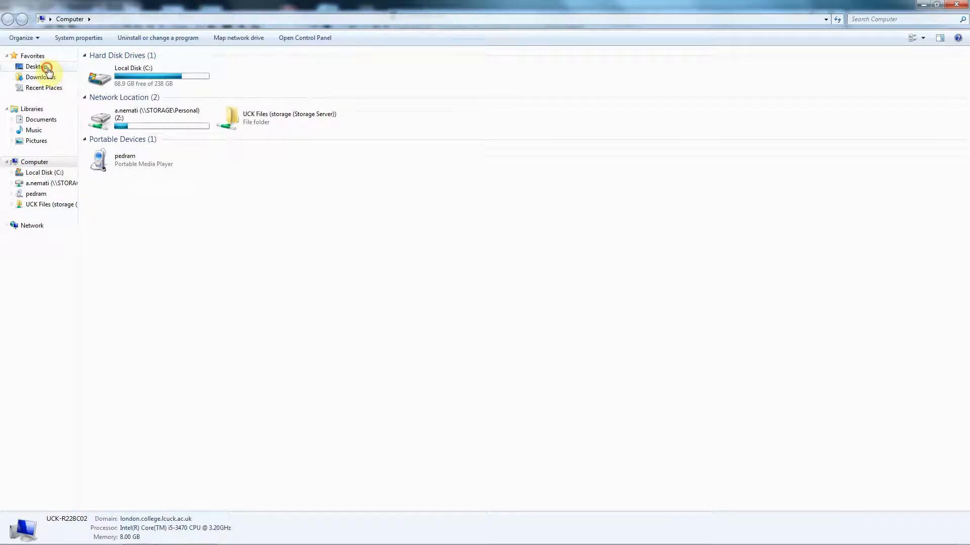
pyautogui.click(37, 66)
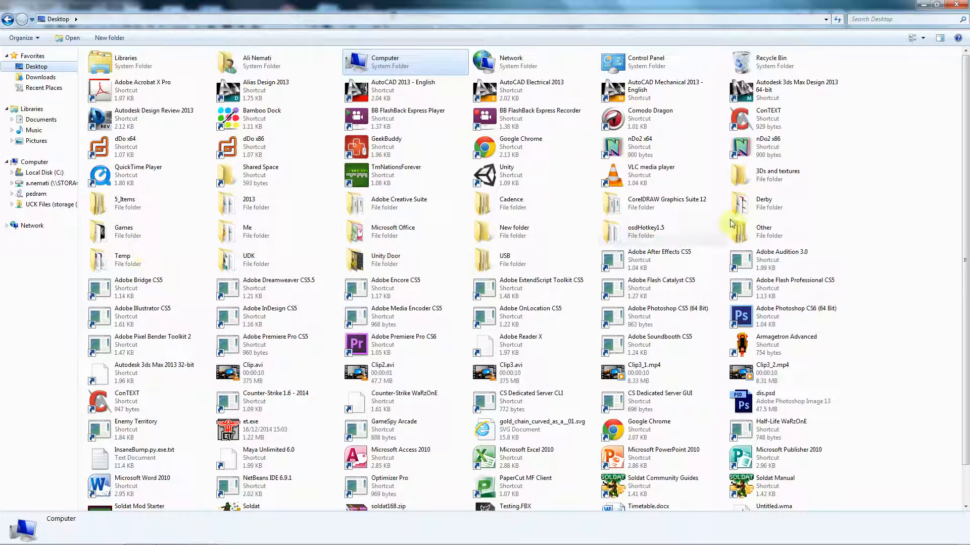
pyautogui.doubleClick(666, 232)
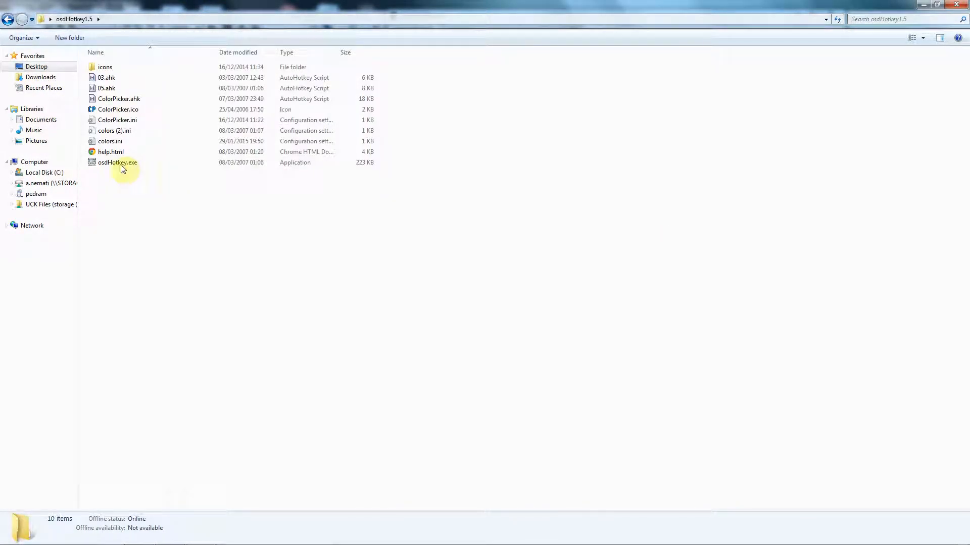
pyautogui.doubleClick(121, 163)
pyautogui.click(513, 288)
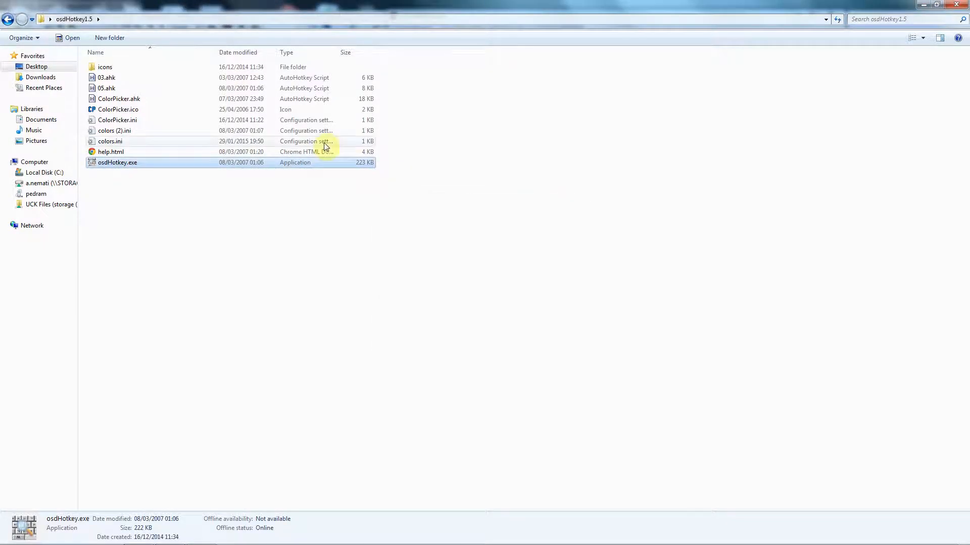
pyautogui.moveTo(115, 338); pyautogui.dragTo(95, 466)
pyautogui.moveTo(150, 483); pyautogui.dragTo(207, 474)
pyautogui.click(964, 3)
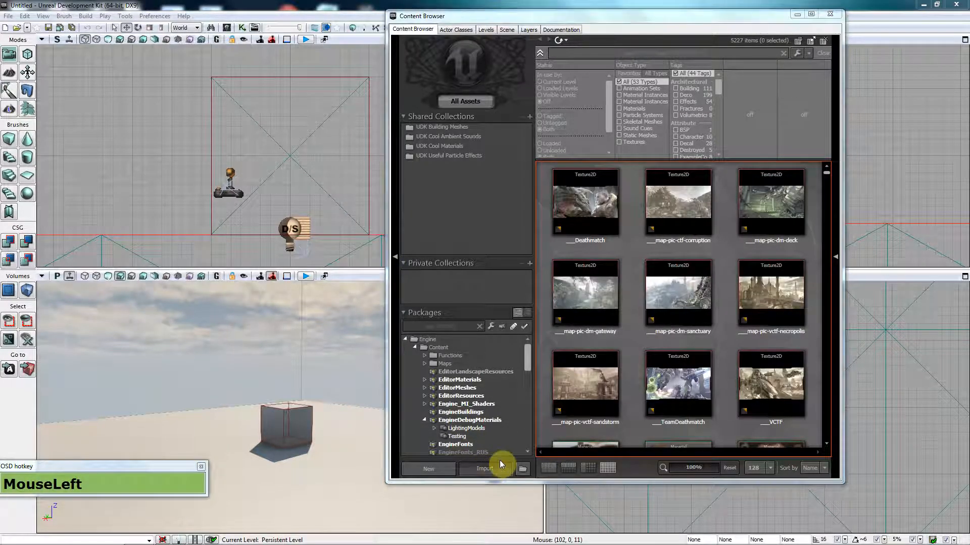
# Step: Import Testing.FBX from the Desktop as a static mesh into package testing, grouping testing, with Import Materials and Import Textures enabled
pyautogui.click(500, 462)
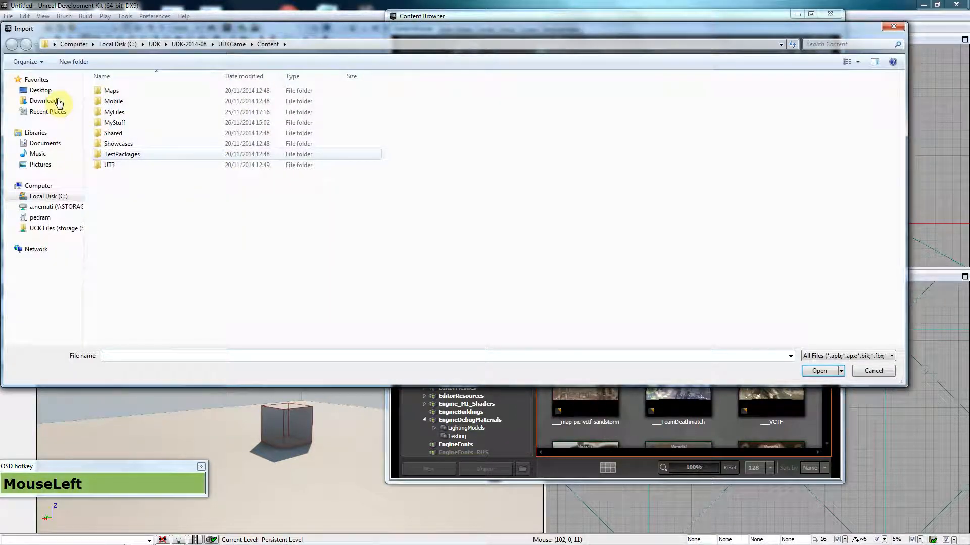
pyautogui.click(41, 90)
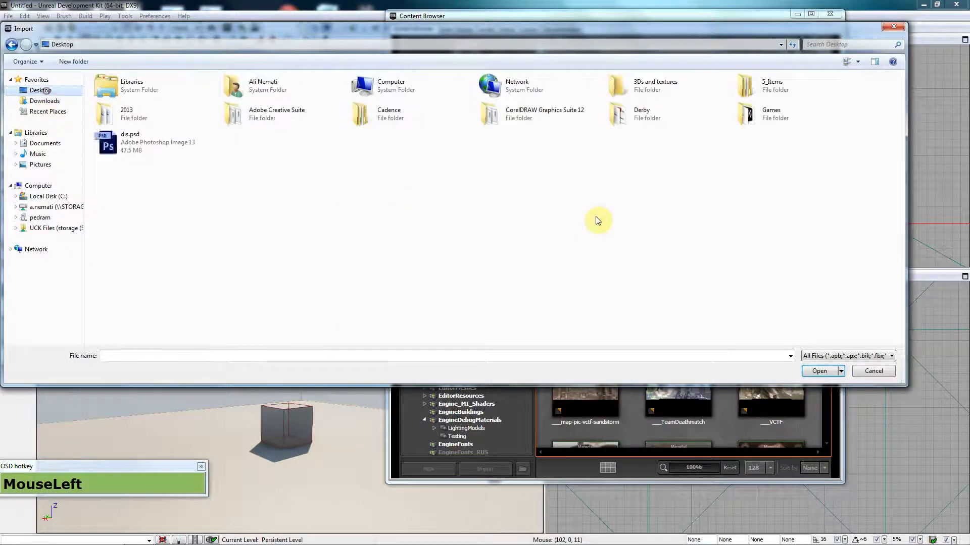
pyautogui.doubleClick(268, 205)
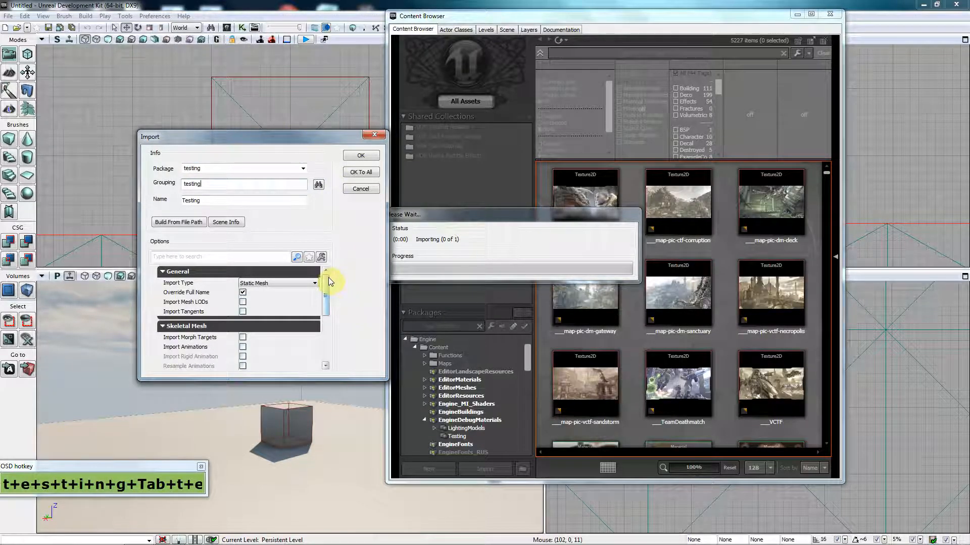
pyautogui.moveTo(328, 280); pyautogui.dragTo(324, 345)
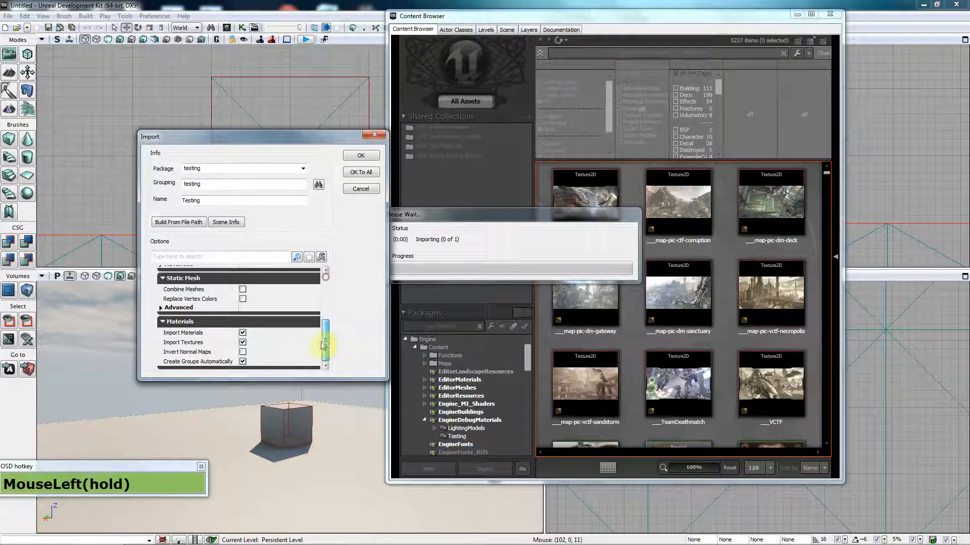
pyautogui.click(243, 333)
pyautogui.click(243, 342)
pyautogui.click(244, 342)
pyautogui.click(243, 334)
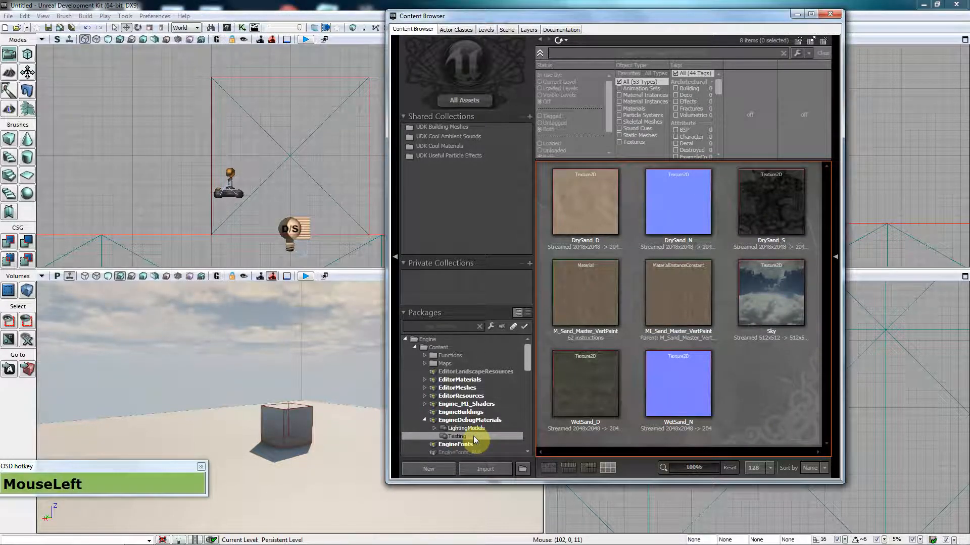
# Step: Show the contents of the Testing package under NewPackages in the Content Browser
pyautogui.click(523, 364)
pyautogui.moveTo(527, 364); pyautogui.dragTo(527, 459)
pyautogui.click(457, 436)
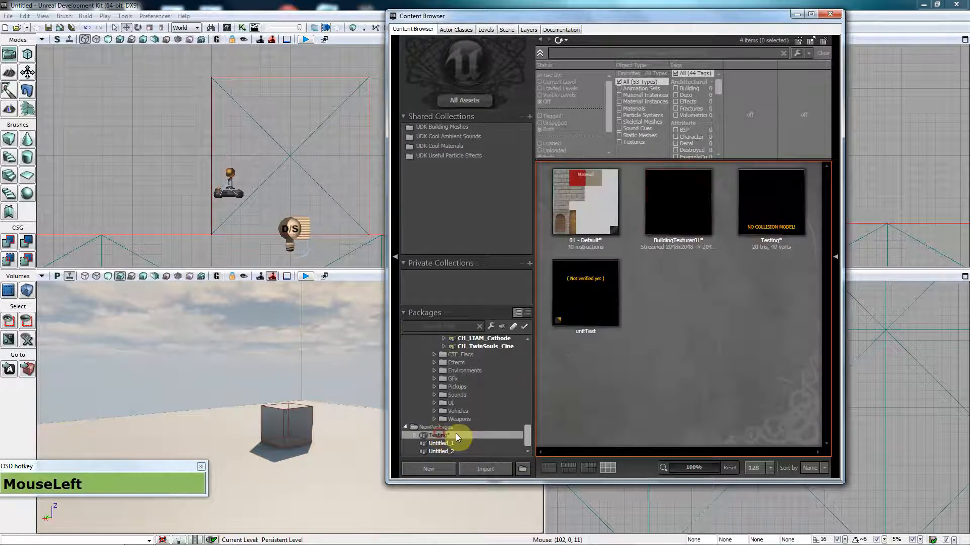
# Step: Place the Testing static mesh on the ground near the cube in the perspective view and close the Content Browser
pyautogui.click(732, 210)
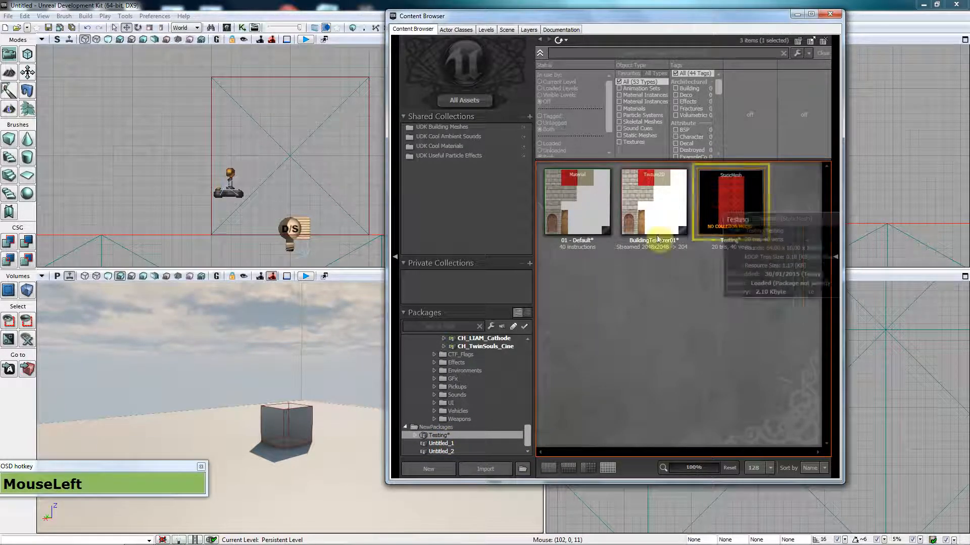
pyautogui.moveTo(697, 239); pyautogui.dragTo(283, 492)
pyautogui.click(831, 15)
pyautogui.click(677, 374)
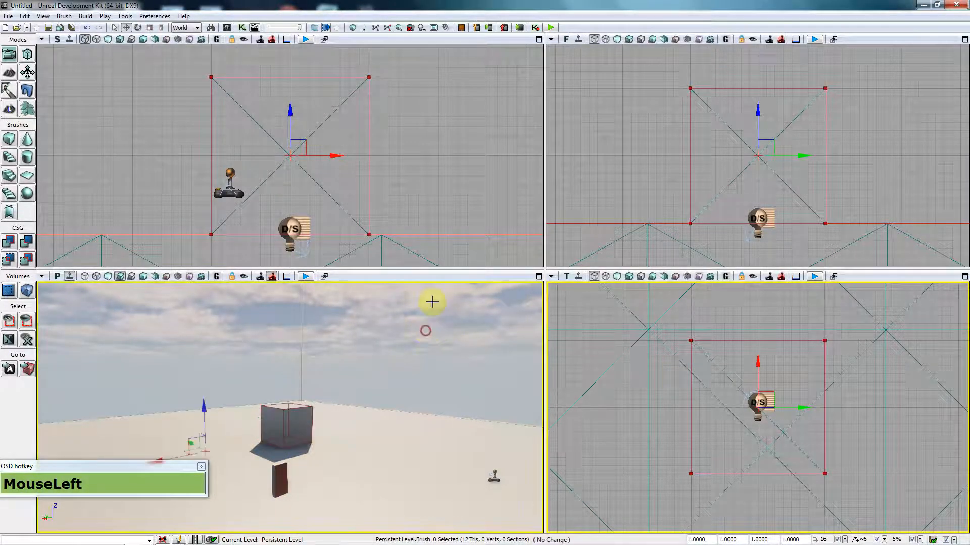
pyautogui.click(614, 167)
pyautogui.click(444, 186)
pyautogui.click(443, 362)
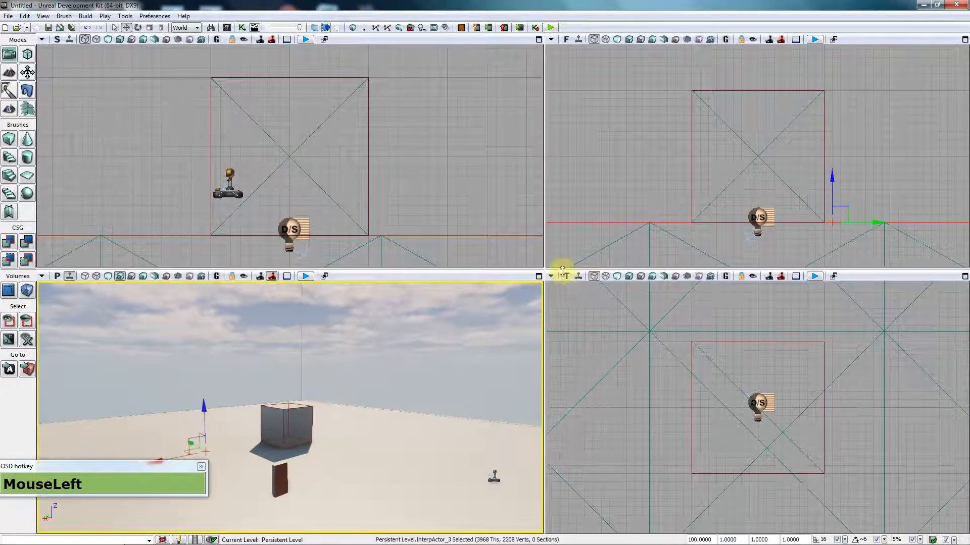
pyautogui.click(538, 276)
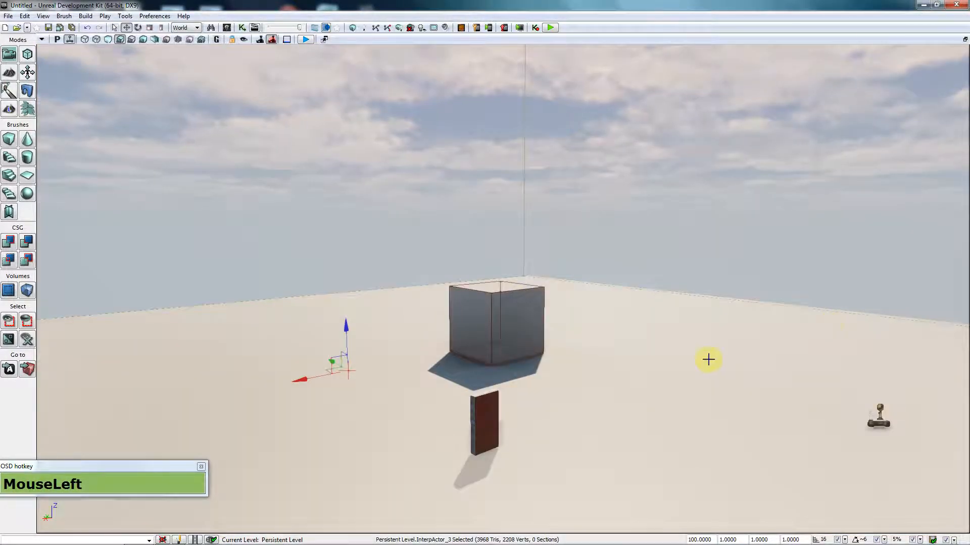
pyautogui.click(965, 39)
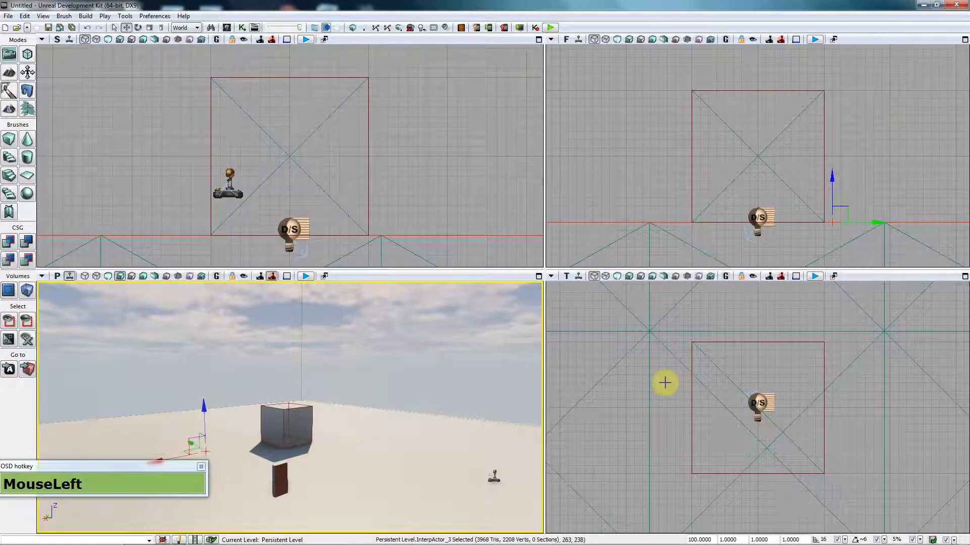
# Step: Duplicate the wall mesh twice along its length in the top view, placing the three pieces end to end
pyautogui.click(627, 386)
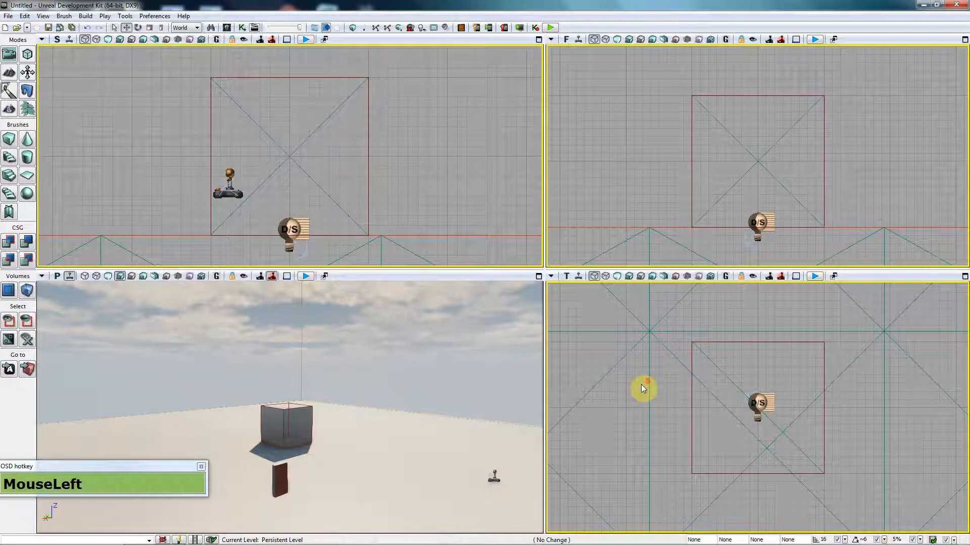
pyautogui.scroll(-3, 643, 388)
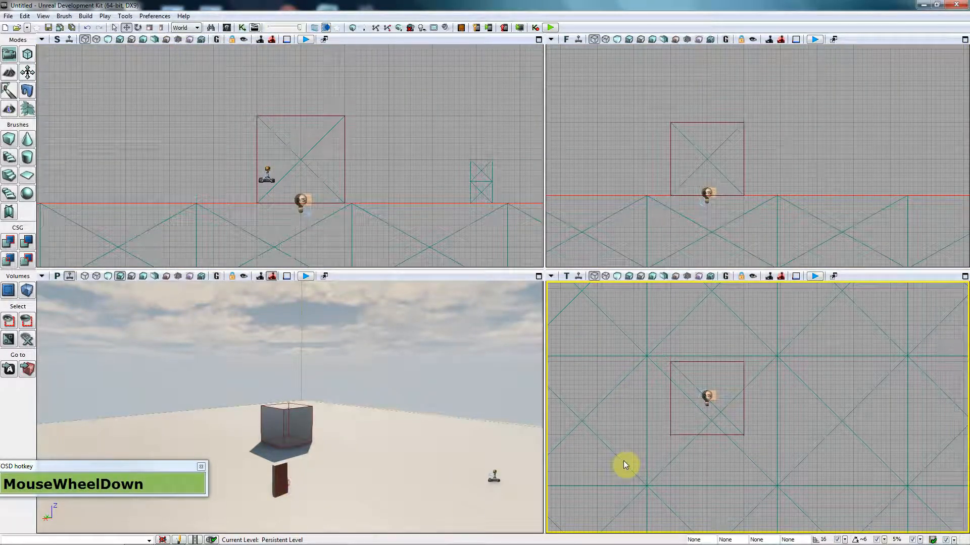
pyautogui.click(692, 390)
pyautogui.scroll(-3, 692, 390)
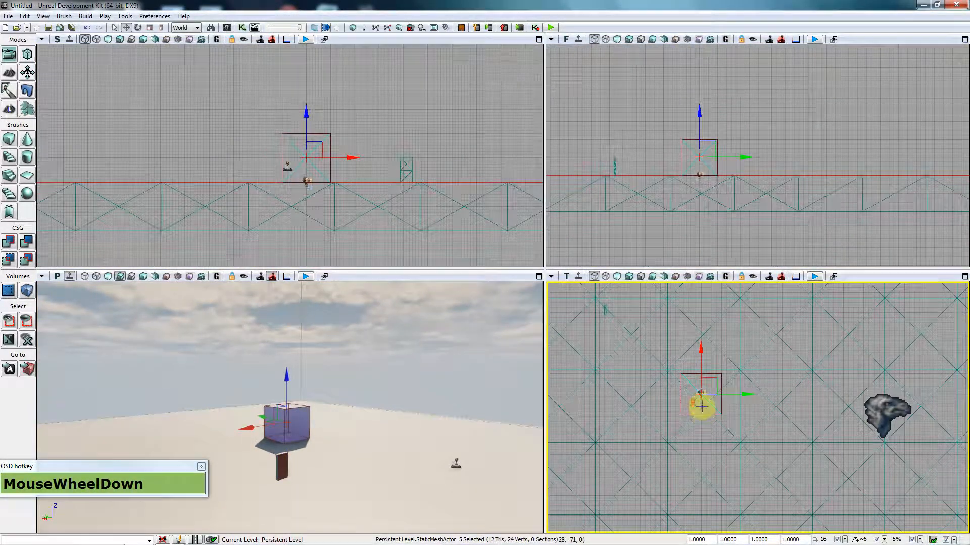
pyautogui.scroll(3, 601, 308)
pyautogui.moveTo(614, 340); pyautogui.dragTo(670, 425)
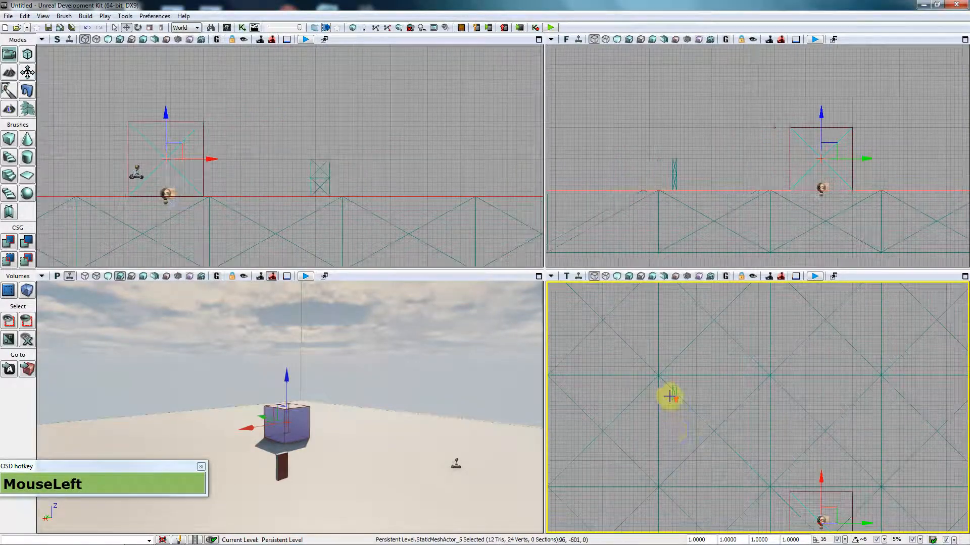
pyautogui.scroll(2, 669, 397)
pyautogui.scroll(1, 679, 393)
pyautogui.click(692, 374)
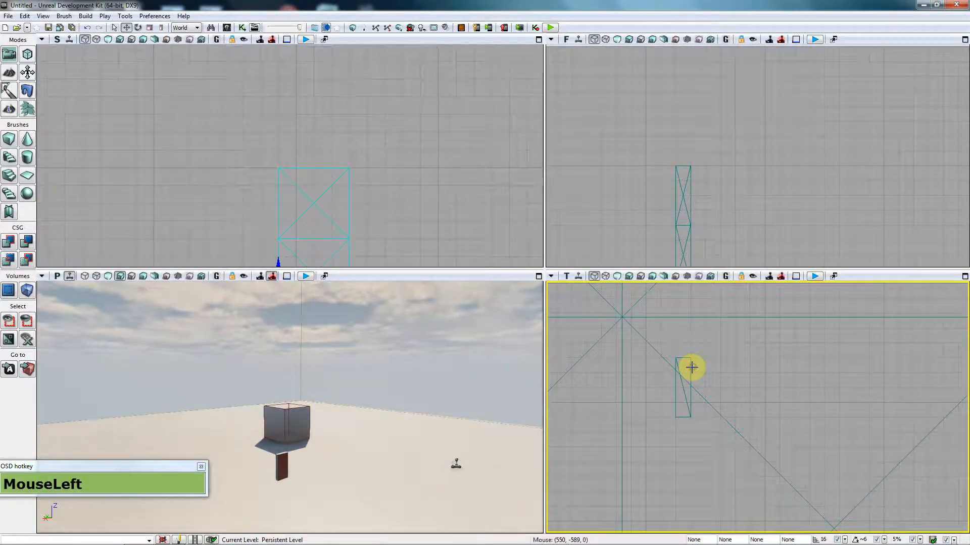
pyautogui.keyDown('alt'); pyautogui.moveTo(691, 399); pyautogui.dragTo(691, 310); pyautogui.keyUp('alt')
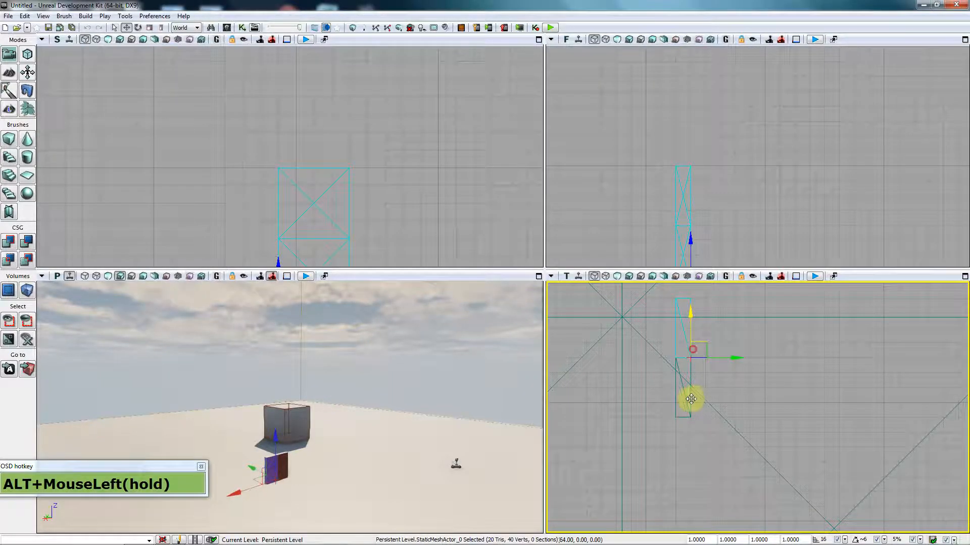
pyautogui.moveTo(743, 340); pyautogui.dragTo(697, 356)
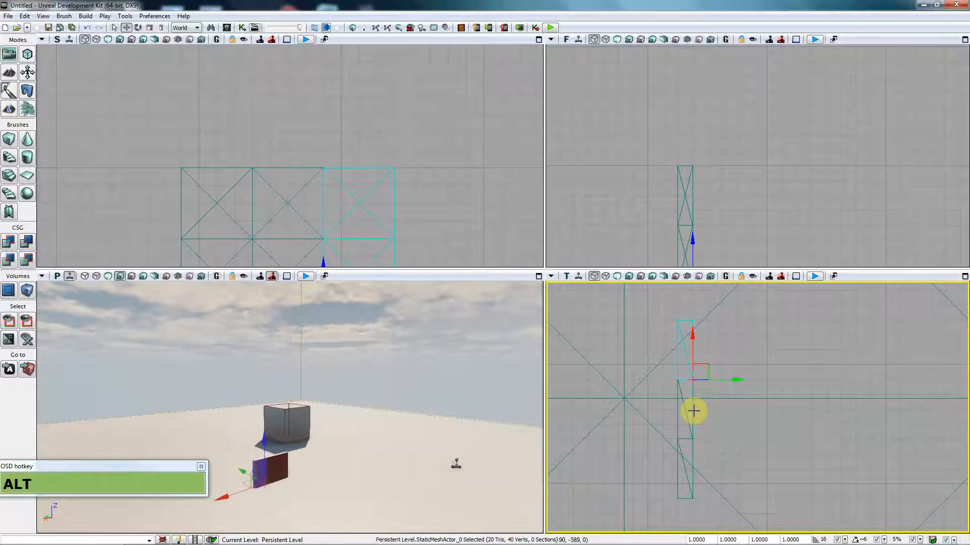
# Step: Examine the brick side of the three-piece wall in the perspective view, up close and from a distance
pyautogui.click(291, 436)
pyautogui.press('a')
pyautogui.press('w')
pyautogui.press('w')
pyautogui.moveTo(396, 437)
pyautogui.mouseDown(button='right')
pyautogui.moveTo(505, 435)
pyautogui.moveTo(505, 457)
pyautogui.mouseUp(button='right')
pyautogui.press('w')
pyautogui.moveTo(505, 457); pyautogui.dragTo(490, 440)
pyautogui.press('d')
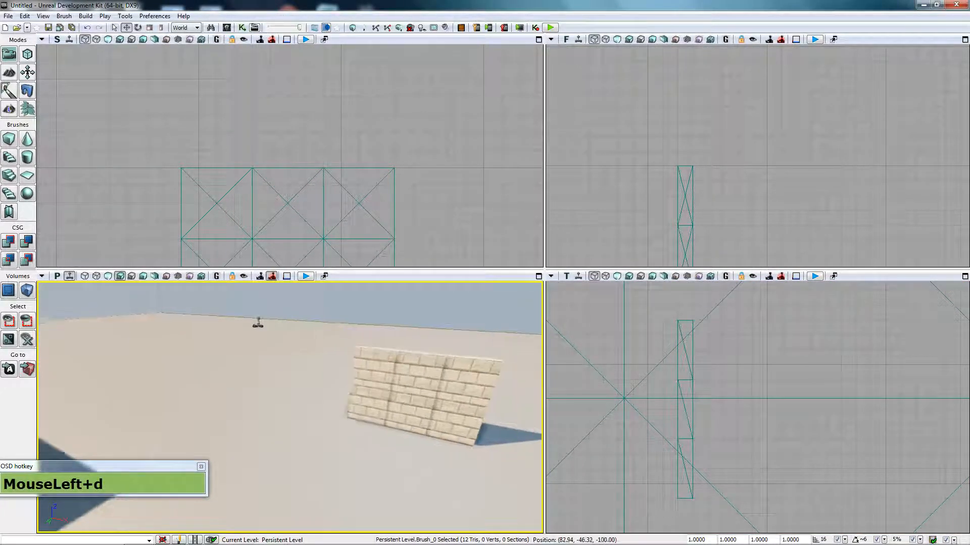
pyautogui.press('w')
pyautogui.press('w')
pyautogui.press('w')
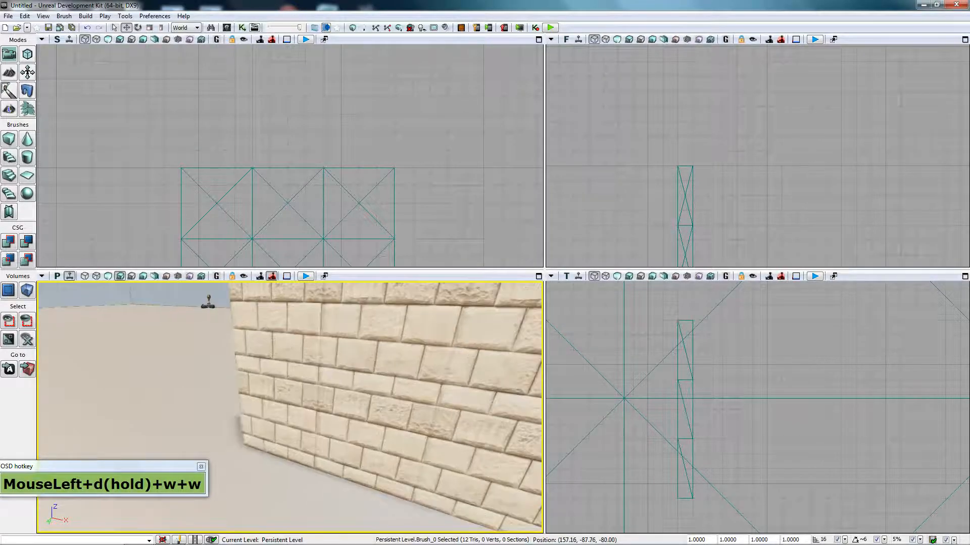
pyautogui.press('s')
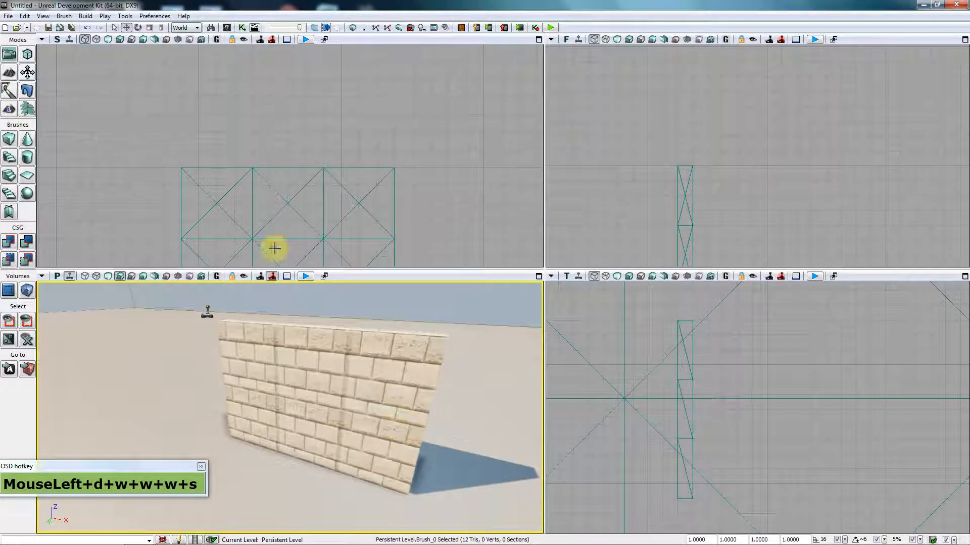
# Step: Build the level's lighting at Preview quality with Lightmass and dismiss the Map Check and message windows
pyautogui.click(85, 16)
pyautogui.click(106, 52)
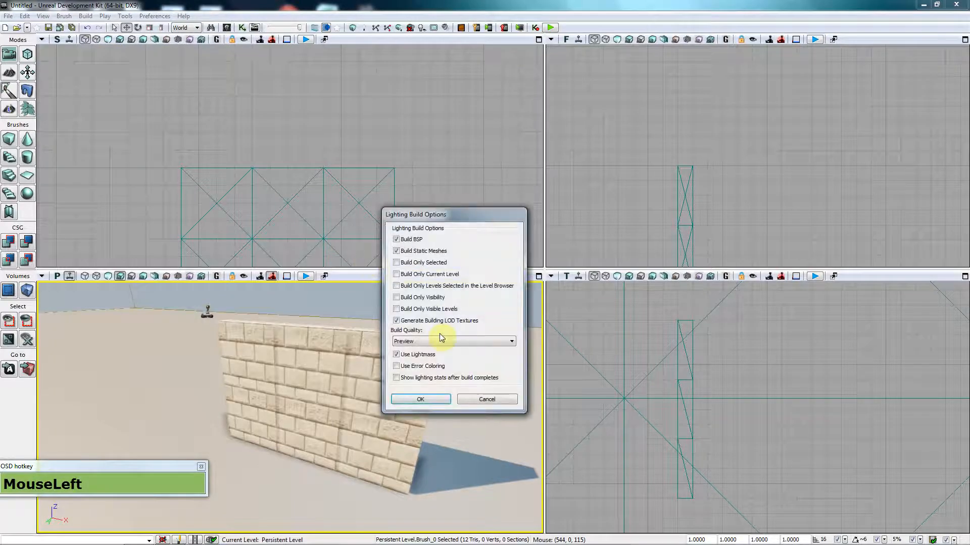
pyautogui.click(432, 399)
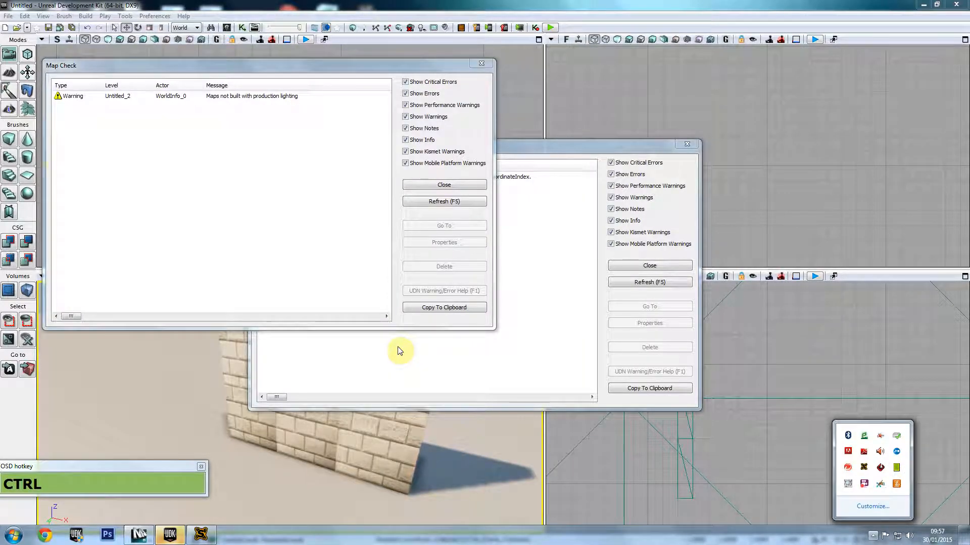
pyautogui.click(444, 185)
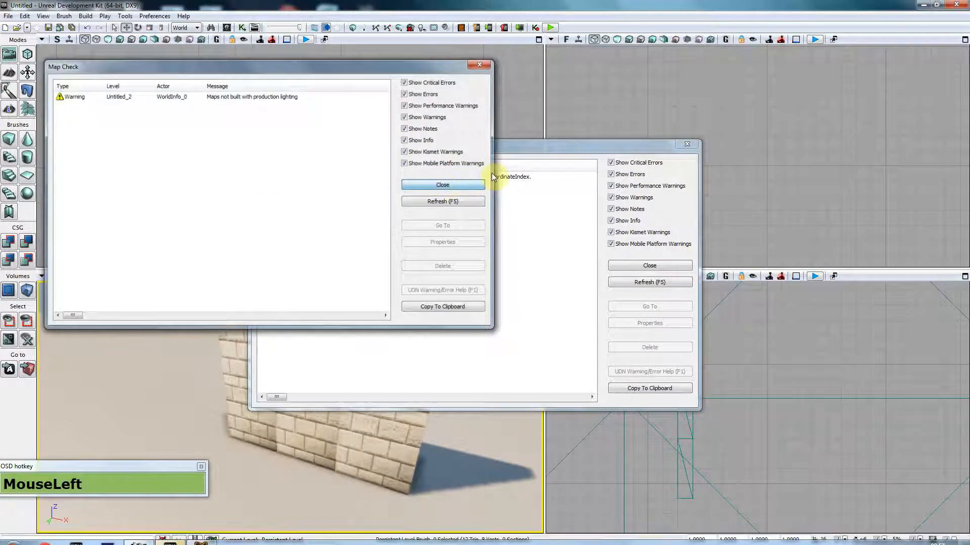
pyautogui.click(442, 185)
pyautogui.click(649, 266)
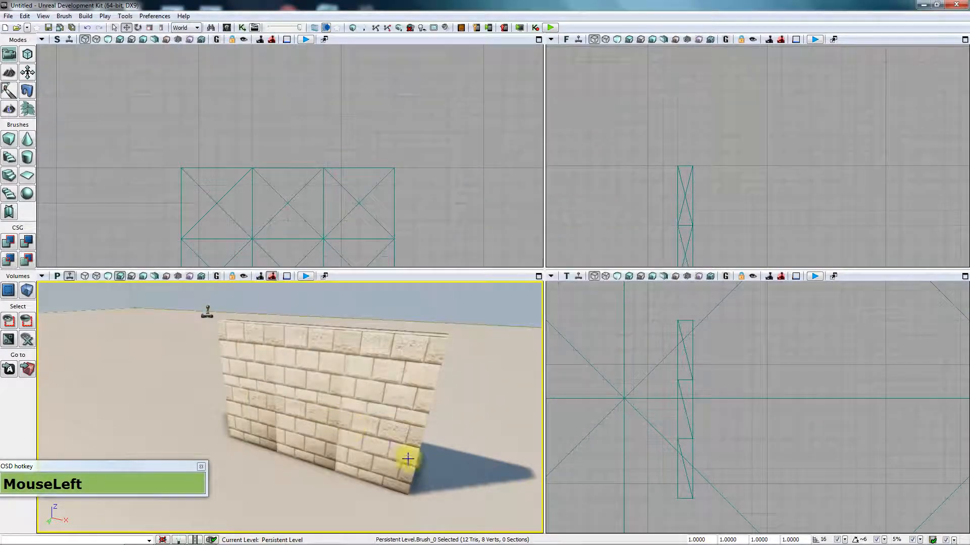
# Step: Play the level in a preview window and inspect the brick side's shading where the wall pieces meet
pyautogui.click(549, 27)
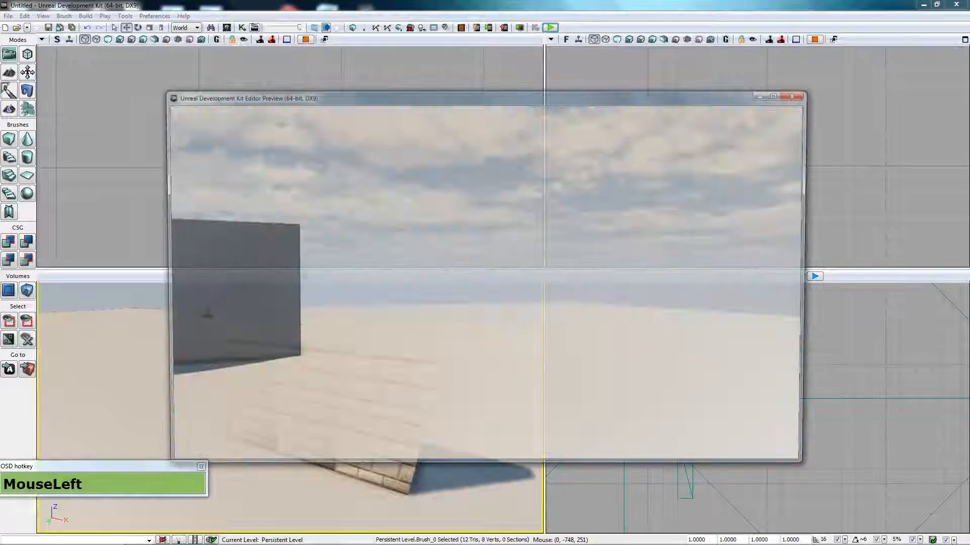
pyautogui.press('w')
pyautogui.press('w')
pyautogui.press('w')
pyautogui.press('w')
pyautogui.press('w')
pyautogui.press('w')
pyautogui.press('w')
pyautogui.press('w')
pyautogui.press('w')
pyautogui.press('w')
pyautogui.press('w')
pyautogui.press('w')
pyautogui.press('w')
pyautogui.press('w')
pyautogui.press('w')
pyautogui.press('w')
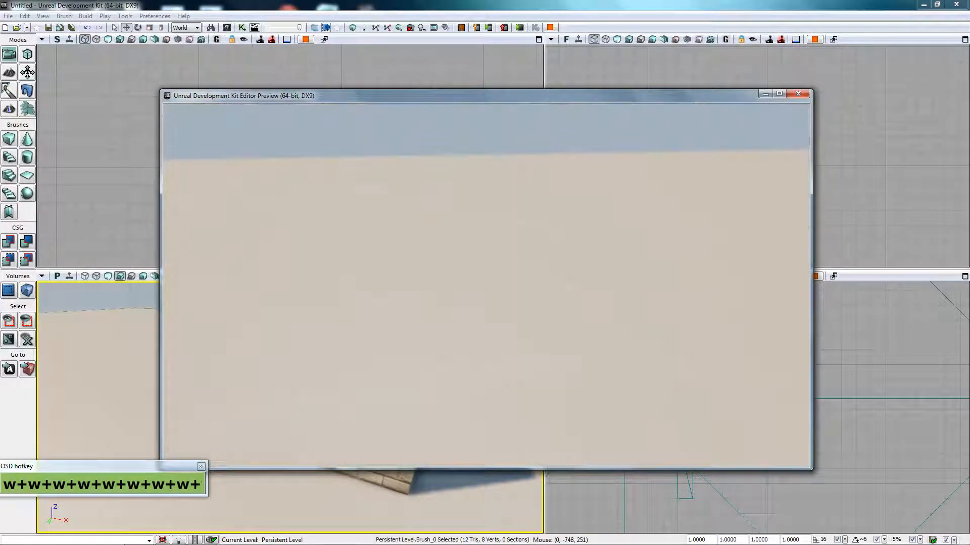
pyautogui.press('w')
pyautogui.press('w')
pyautogui.press('w')
pyautogui.press('w')
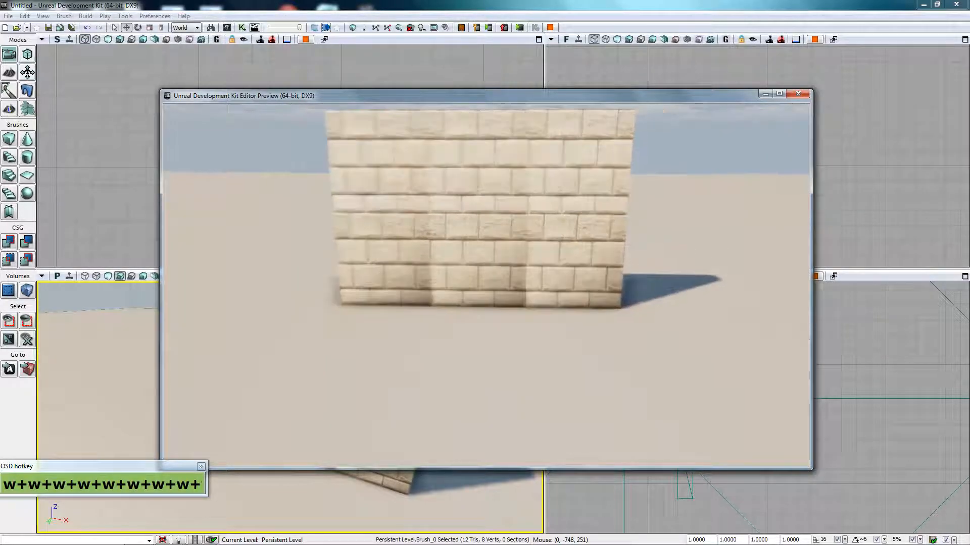
pyautogui.press('w')
pyautogui.press('w')
pyautogui.press('w')
pyautogui.press('w')
pyautogui.press('w')
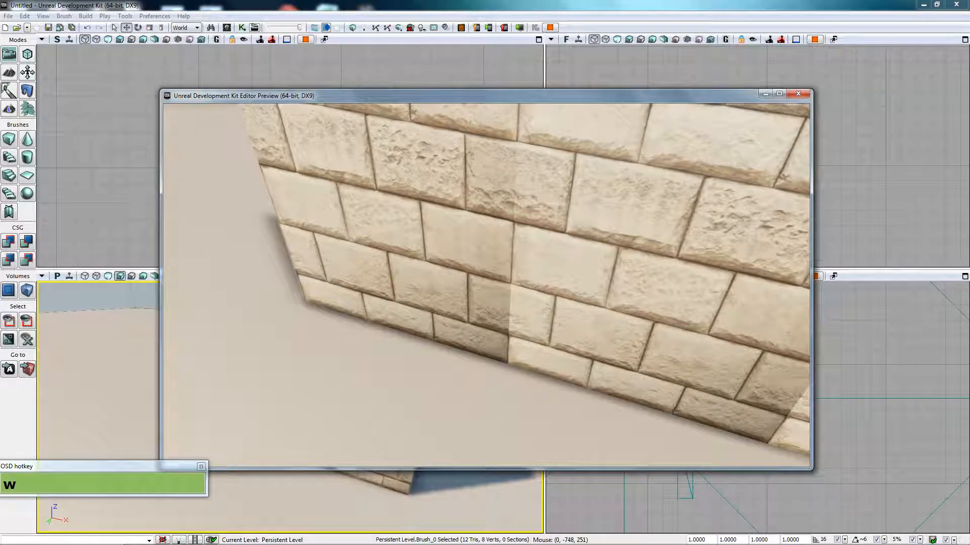
pyautogui.hotkey('s', 'a')
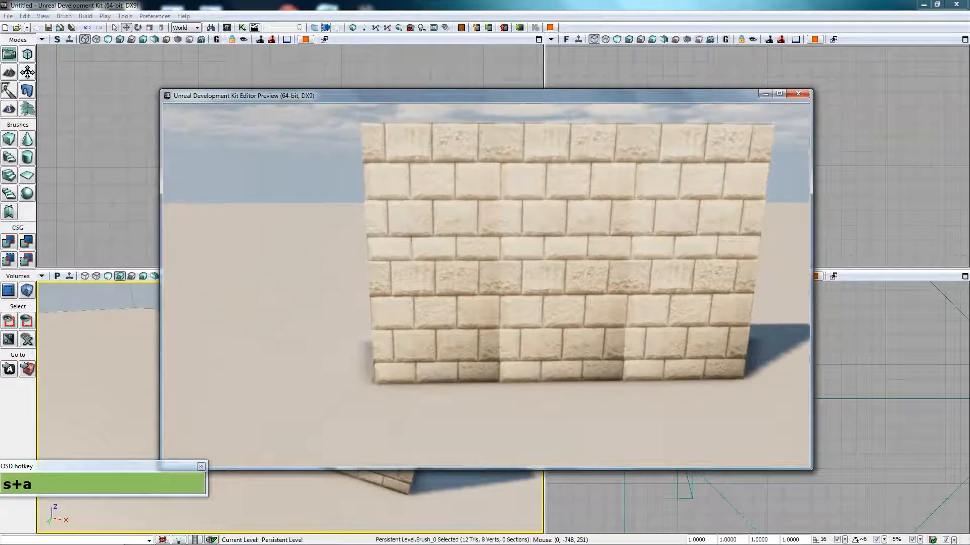
pyautogui.press('d')
pyautogui.press('a')
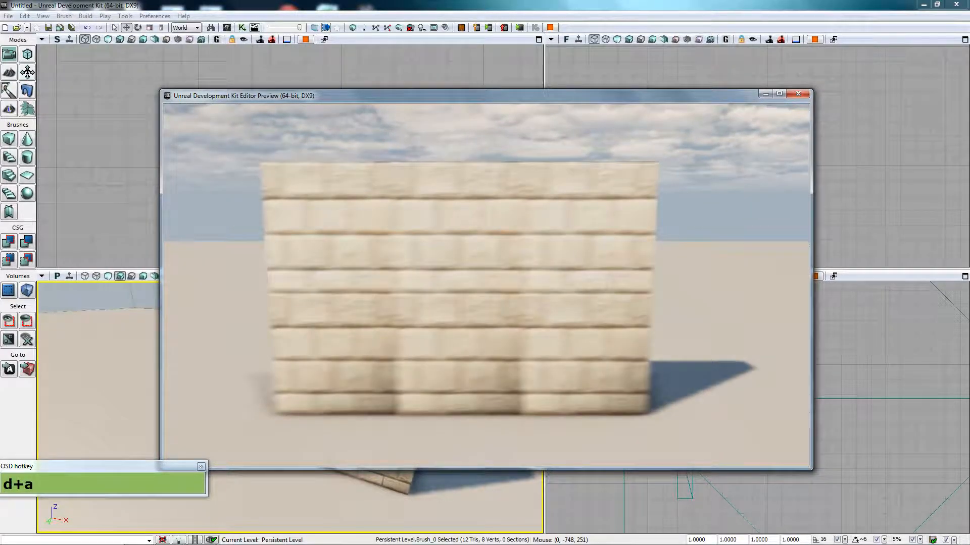
pyautogui.press('w')
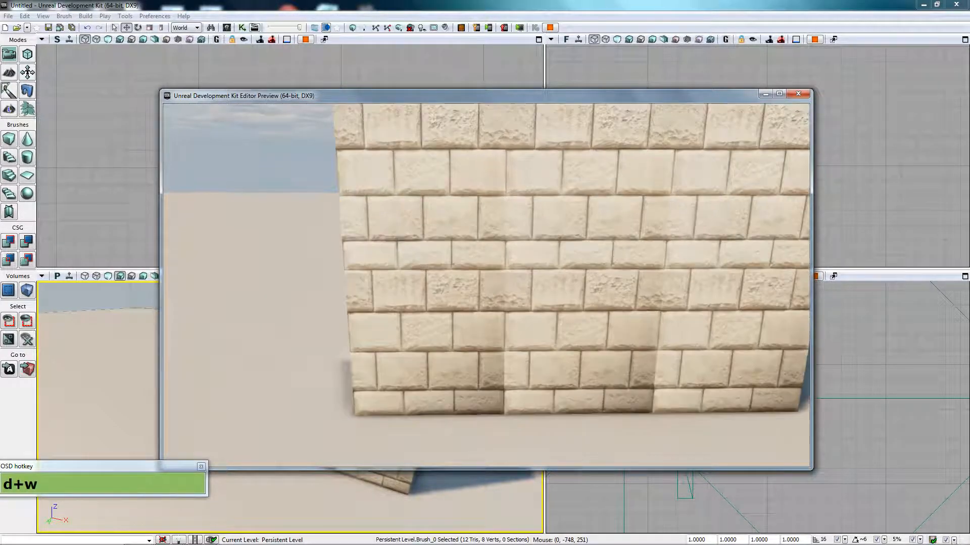
pyautogui.press('s')
pyautogui.press('w')
pyautogui.press('a')
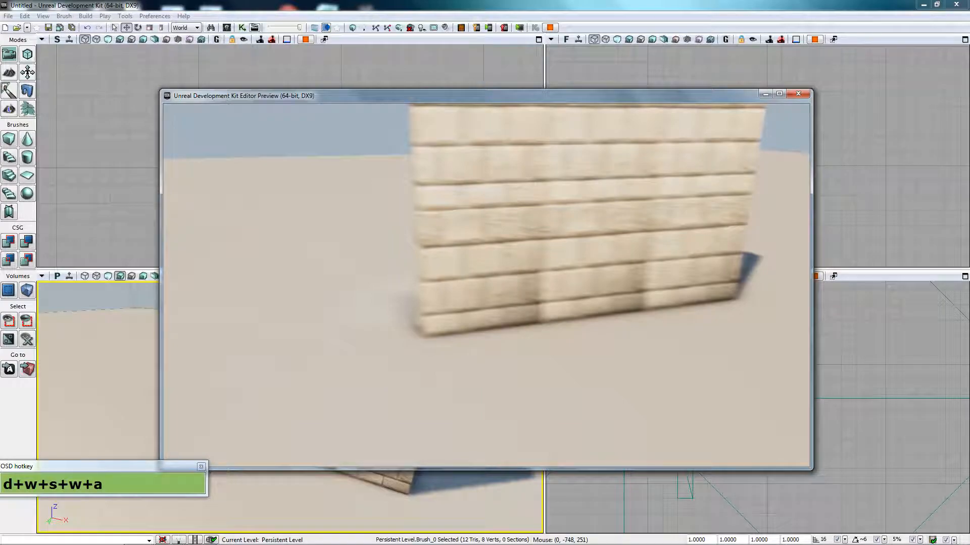
# Step: Inspect the red patterned side of the wall, walk back around to the brick side and end the preview
pyautogui.press('a')
pyautogui.press('a')
pyautogui.press('a')
pyautogui.press('s')
pyautogui.press('w')
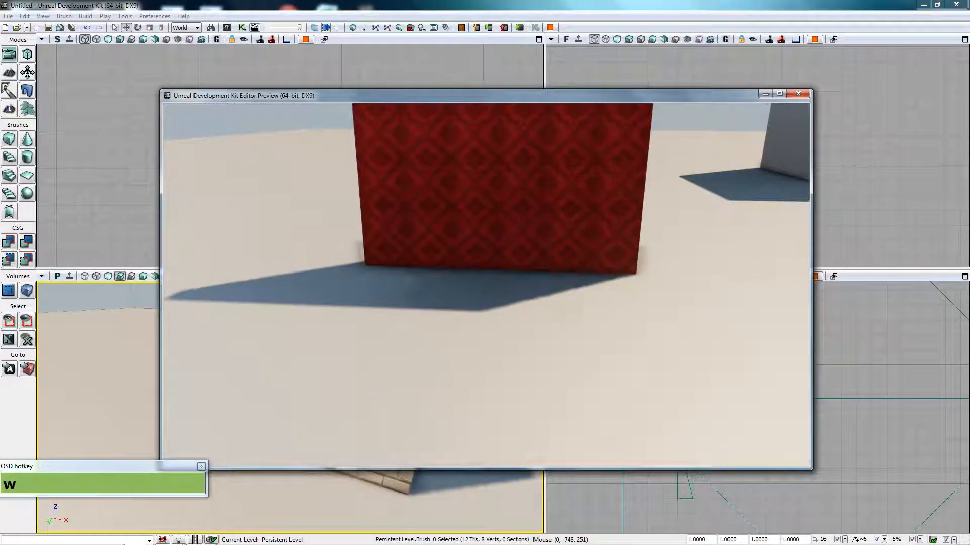
pyautogui.press('w')
pyautogui.press('w')
pyautogui.press('w')
pyautogui.press('w')
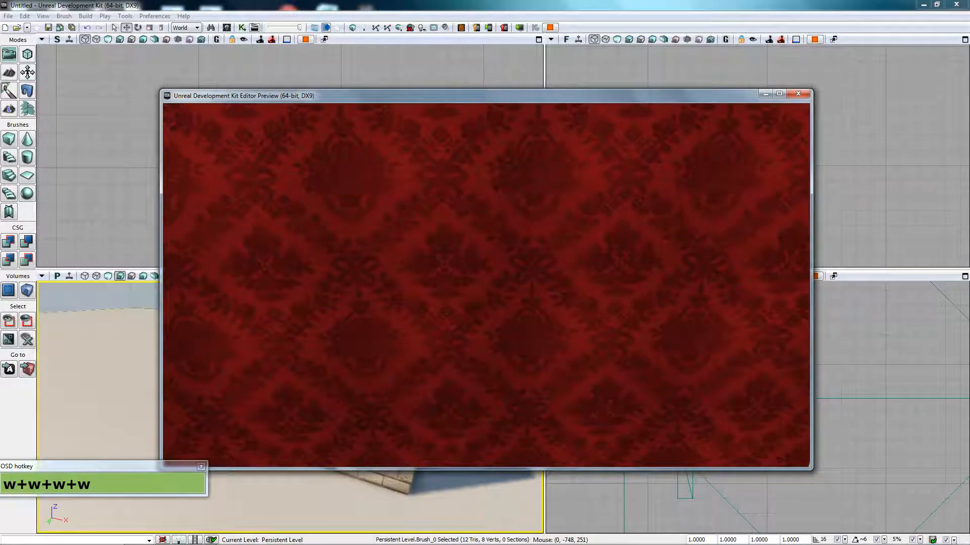
pyautogui.press('s')
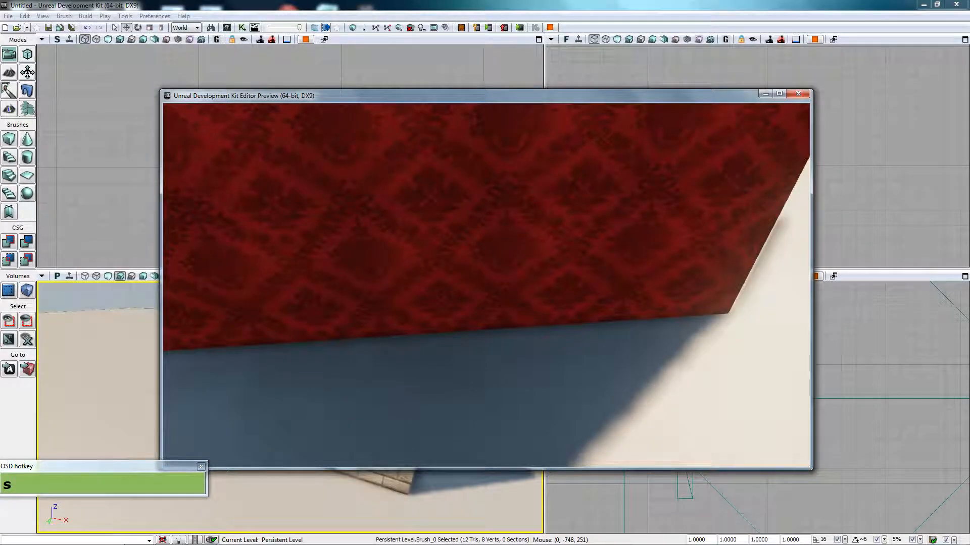
pyautogui.press('a')
pyautogui.press('w')
pyautogui.press('w')
pyautogui.press('w')
pyautogui.press('w')
pyautogui.press('s')
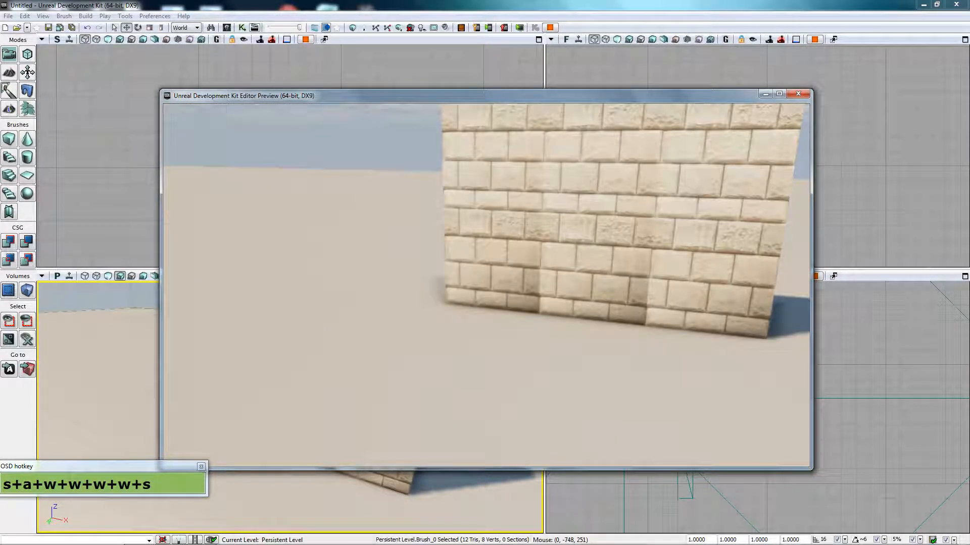
pyautogui.press('Escape')
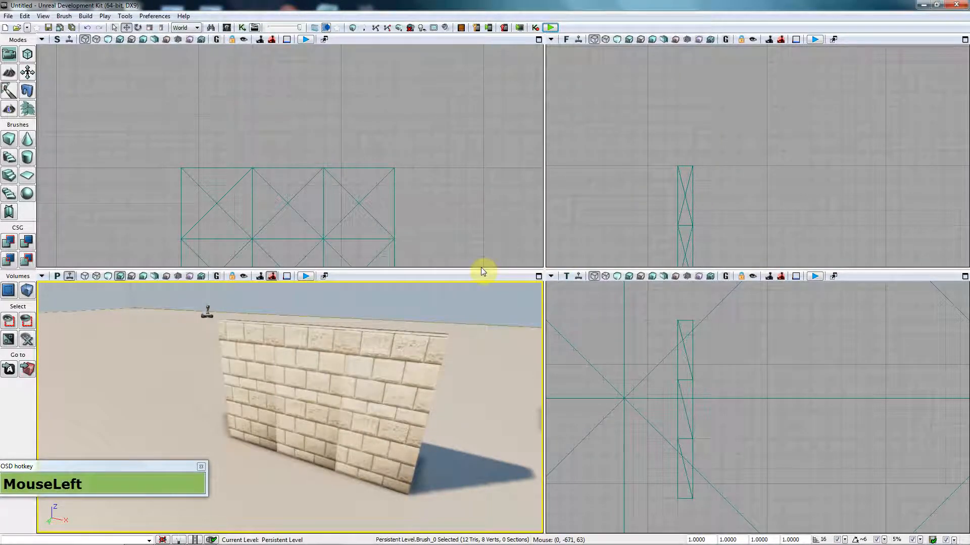
# Step: Exit the Unreal editor without saving the Untitled_2 and Testing packages, and close the Swarm Agent window
pyautogui.click(957, 9)
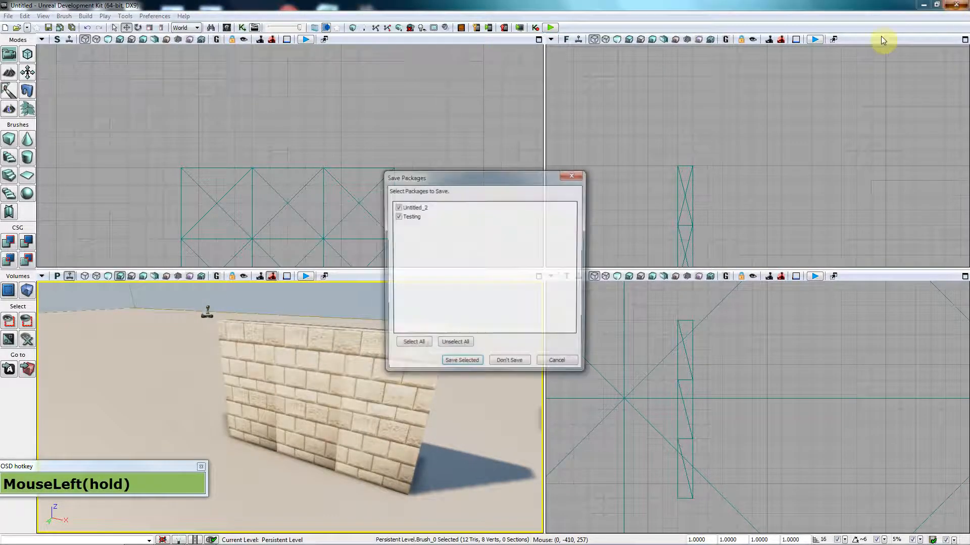
pyautogui.click(511, 363)
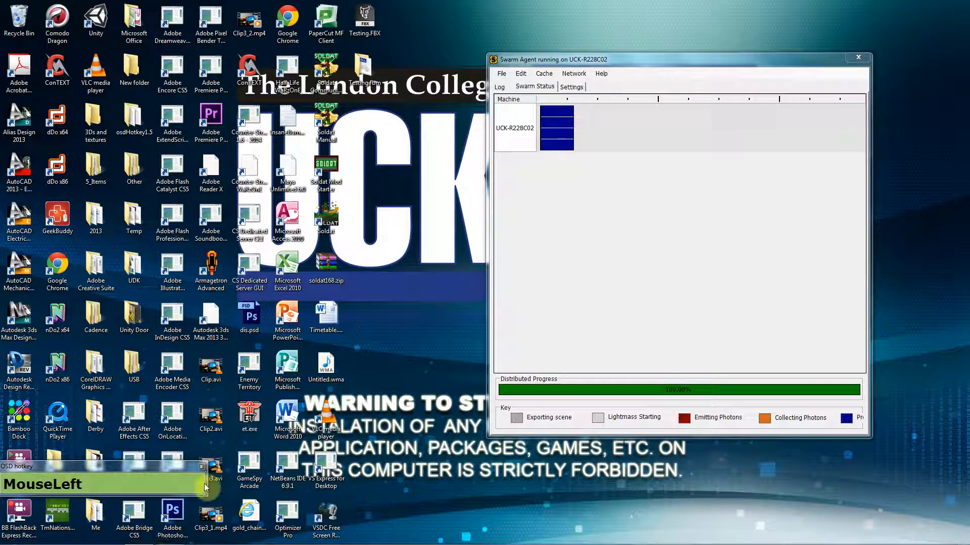
pyautogui.click(866, 58)
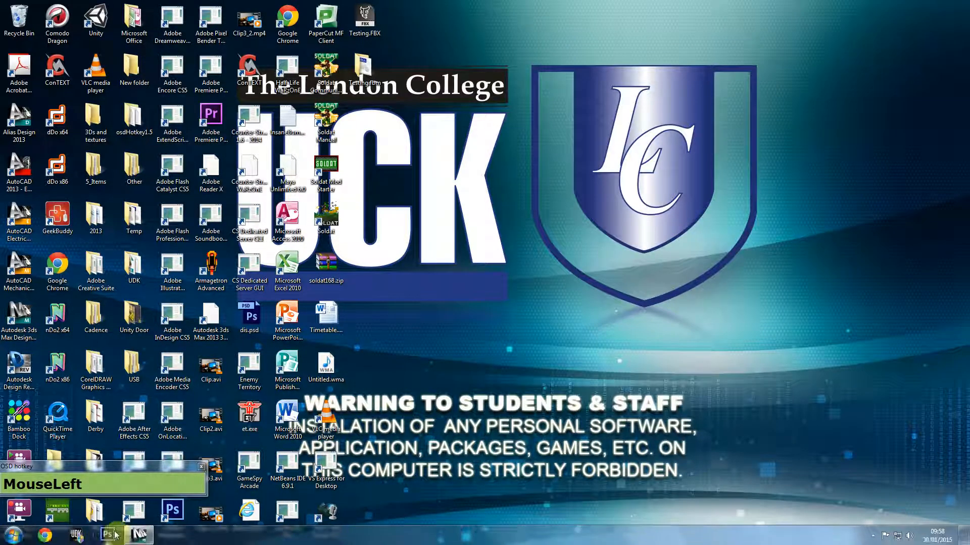
# Step: Switch to 3ds Max, add an Unwrap UVW modifier to the Wall_128x64 object and open its UV editor
pyautogui.click(138, 535)
pyautogui.moveTo(487, 264); pyautogui.dragTo(356, 246, button='middle')
pyautogui.rightClick(356, 249)
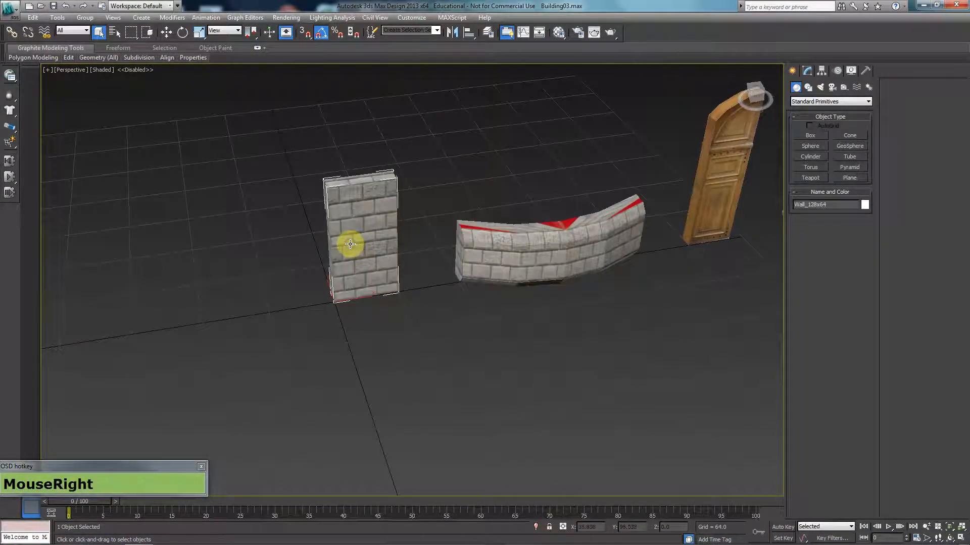
pyautogui.click(386, 162)
pyautogui.keyDown('alt'); pyautogui.moveTo(411, 328); pyautogui.dragTo(484, 323, button='middle'); pyautogui.keyUp('alt')
pyautogui.click(807, 73)
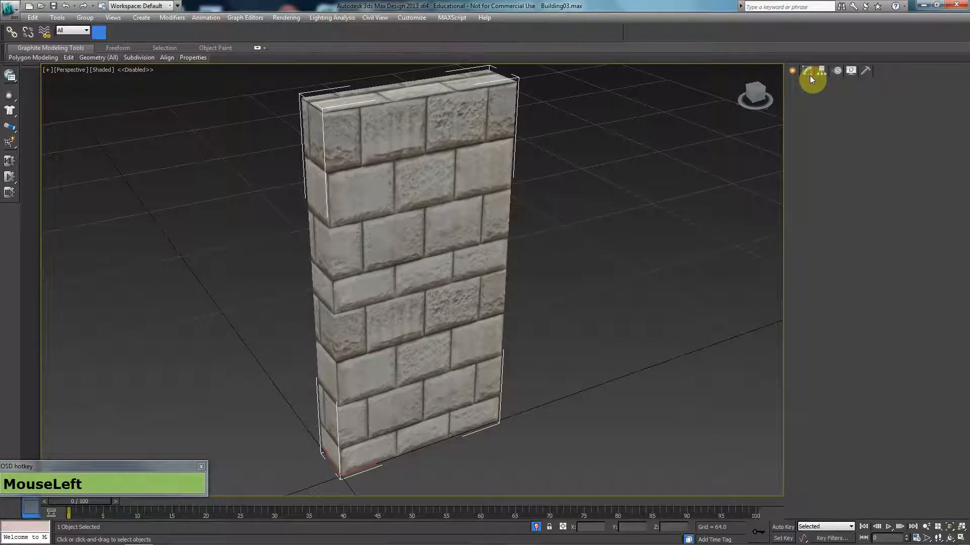
pyautogui.moveTo(396, 223)
pyautogui.keyDown('alt'); pyautogui.mouseDown(button='middle')
pyautogui.moveTo(502, 234)
pyautogui.moveTo(390, 229)
pyautogui.mouseUp(button='middle'); pyautogui.keyUp('alt')
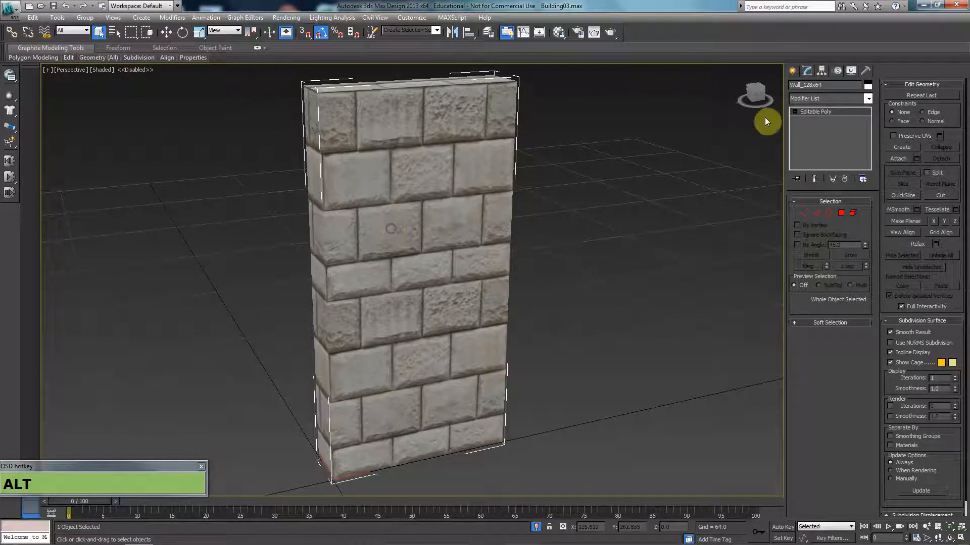
pyautogui.click(820, 99)
pyautogui.write('unw')
pyautogui.press('Return')
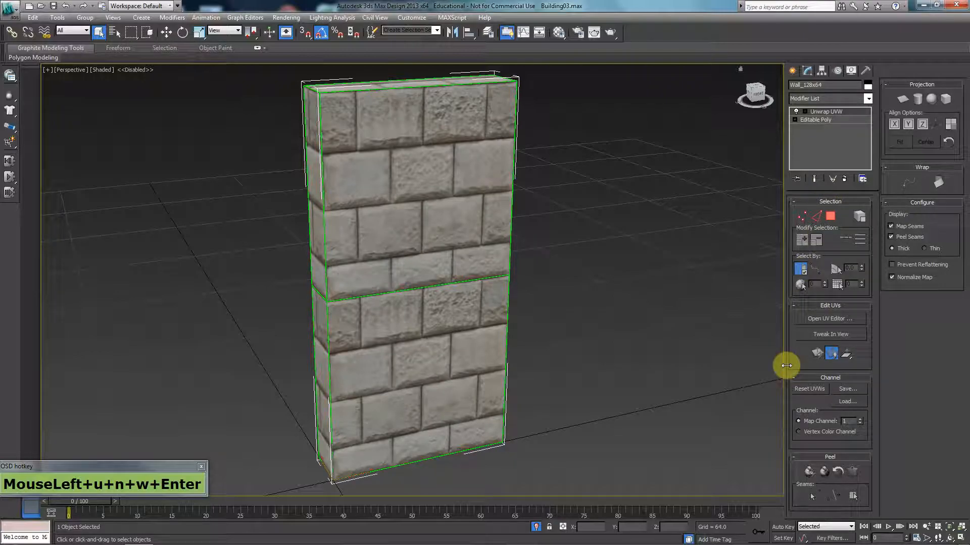
pyautogui.click(811, 320)
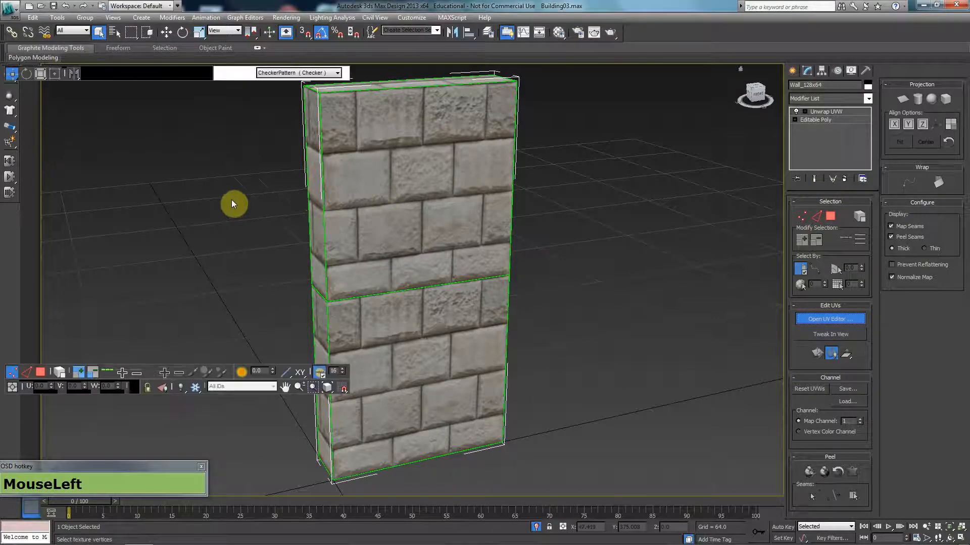
# Step: Select all the wall's UV vertices and change the unwrap to map channel 2, moving the current UVs to that channel
pyautogui.scroll(-3, 147, 193)
pyautogui.moveTo(163, 214); pyautogui.dragTo(33, 98)
pyautogui.moveTo(105, 186); pyautogui.dragTo(186, 230, button='middle')
pyautogui.scroll(3, 182, 210)
pyautogui.scroll(-3, 156, 238)
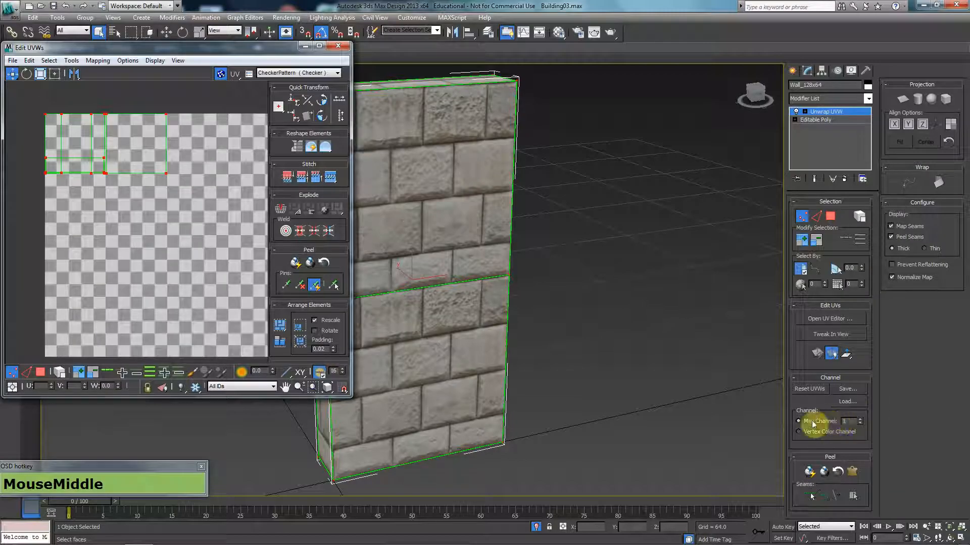
pyautogui.click(860, 419)
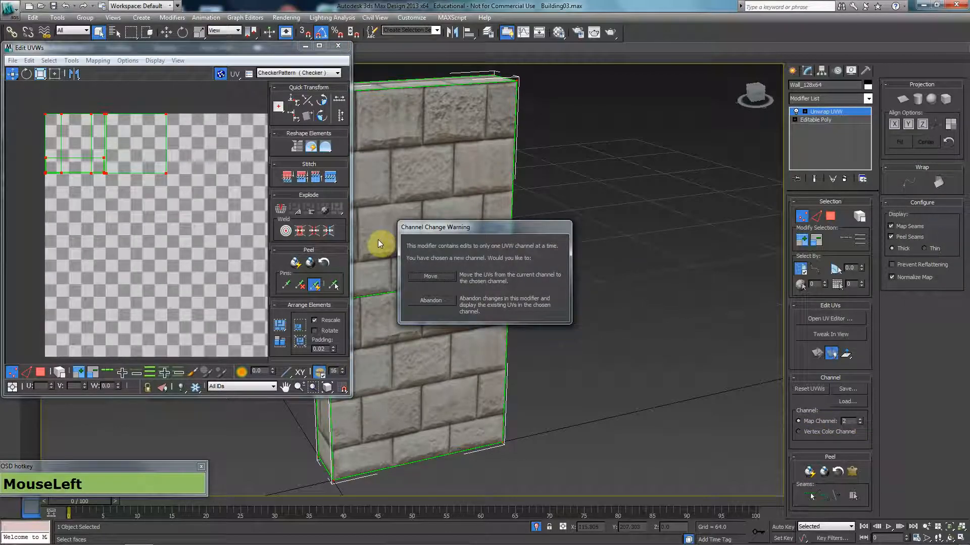
pyautogui.moveTo(444, 227); pyautogui.dragTo(492, 176)
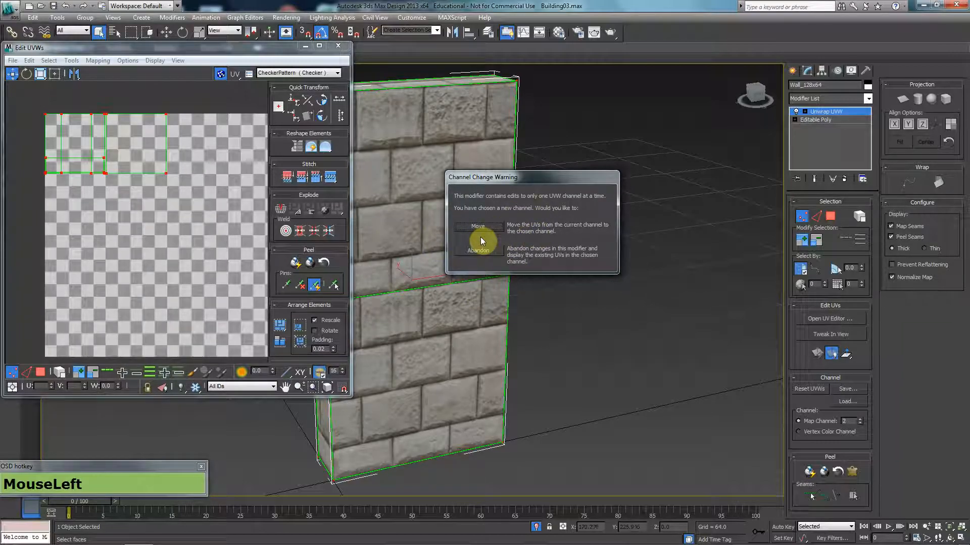
pyautogui.moveTo(517, 175); pyautogui.dragTo(601, 168)
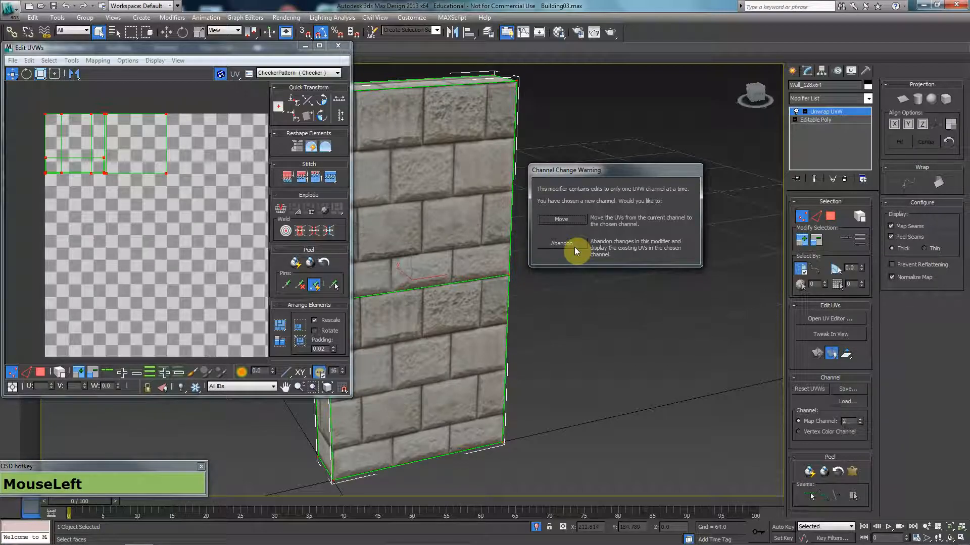
pyautogui.click(572, 218)
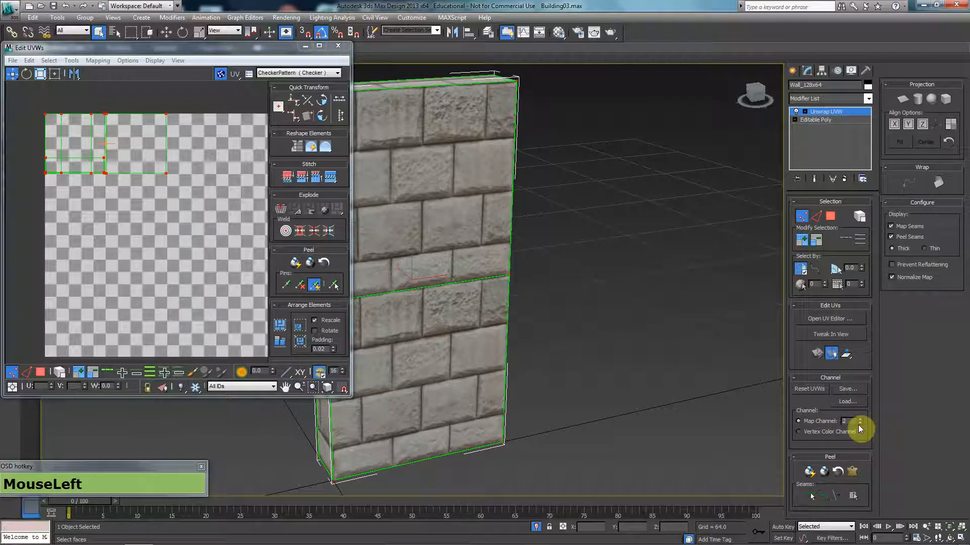
# Step: Examine the wall's overlapping UV shells in the editor and compare them with the model in the viewport
pyautogui.moveTo(134, 199); pyautogui.dragTo(99, 197, button='middle')
pyautogui.scroll(-2, 99, 198)
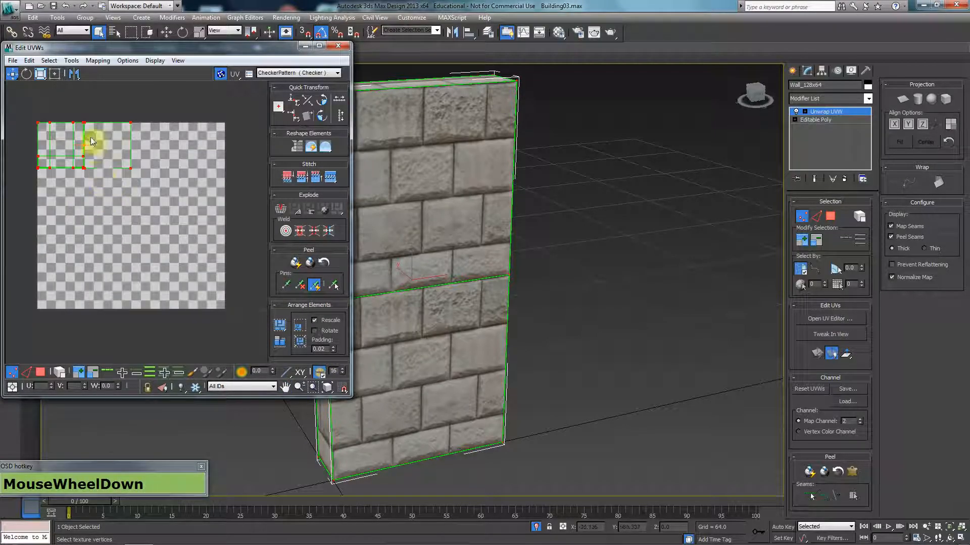
pyautogui.moveTo(91, 143); pyautogui.dragTo(88, 197, button='middle')
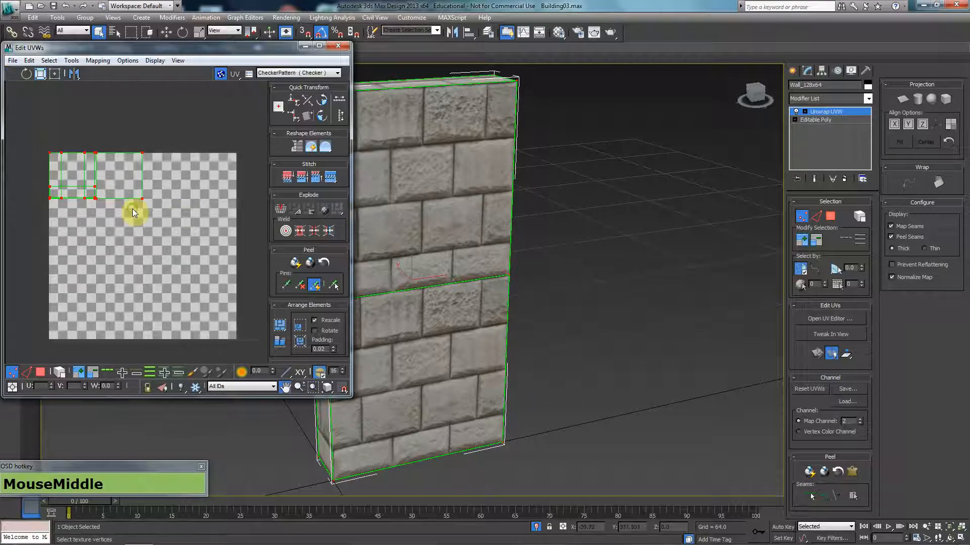
pyautogui.moveTo(132, 208); pyautogui.dragTo(139, 206, button='middle')
pyautogui.moveTo(48, 217); pyautogui.dragTo(75, 263)
pyautogui.moveTo(217, 116); pyautogui.dragTo(4, 231)
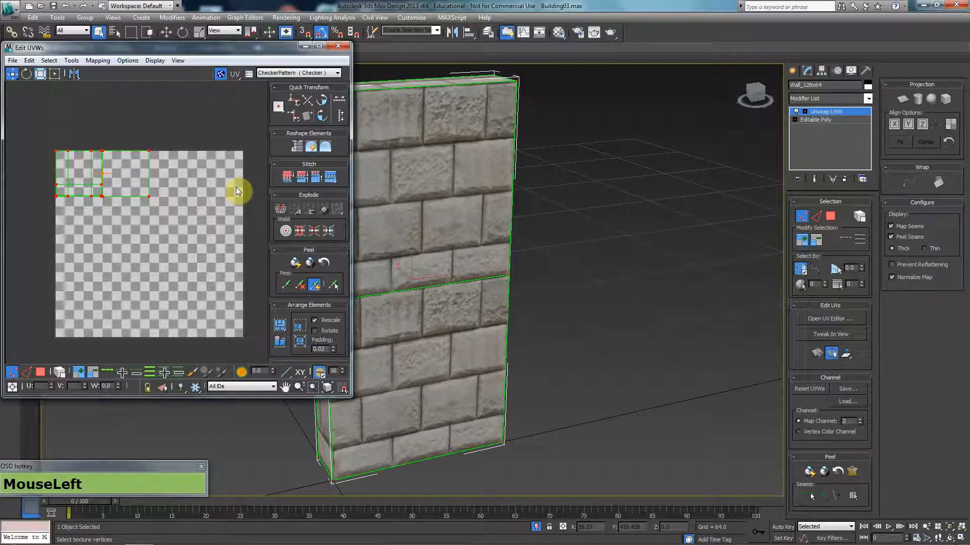
pyautogui.moveTo(541, 190); pyautogui.dragTo(493, 204, button='middle')
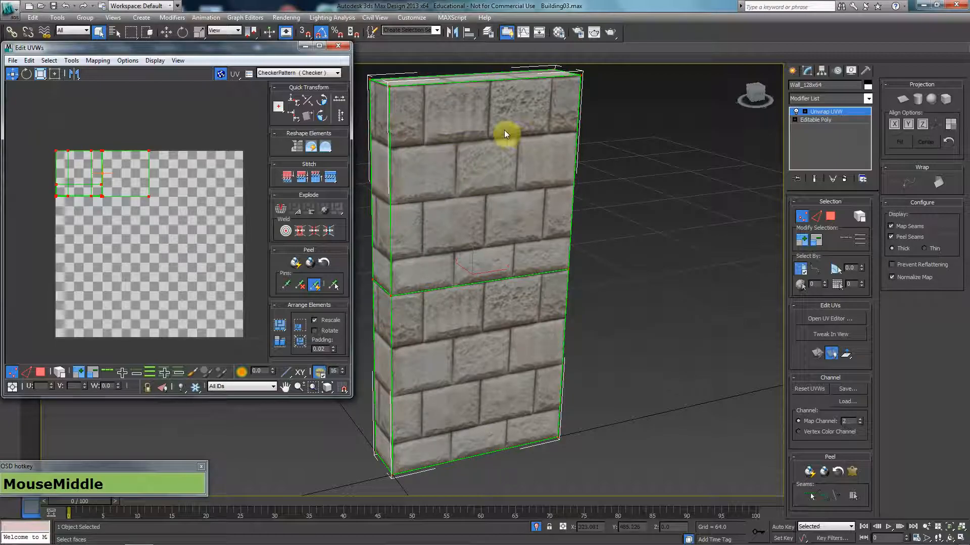
# Step: Decline resaving the AutoBackup01.max file and reselect all the wall's UV vertices on map channel 2
pyautogui.click(557, 312)
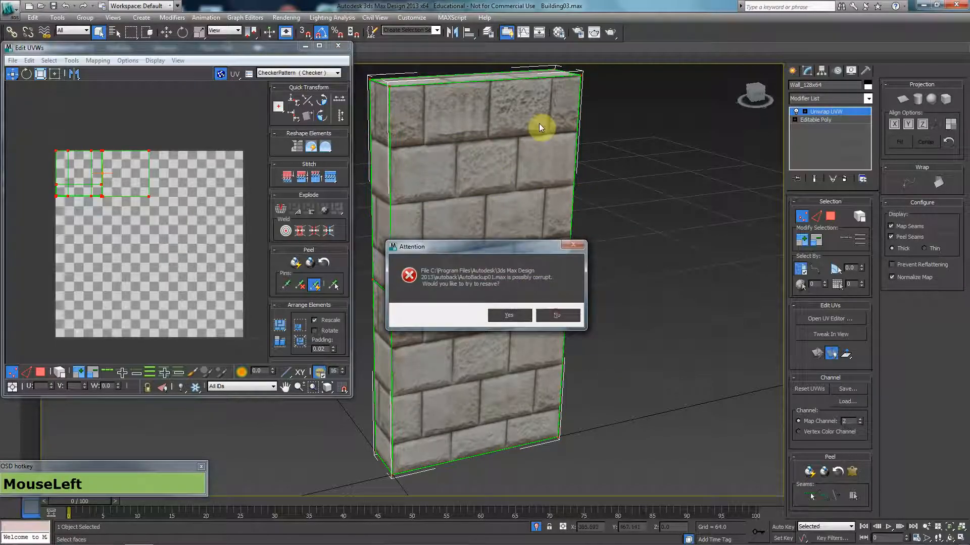
pyautogui.doubleClick(849, 421)
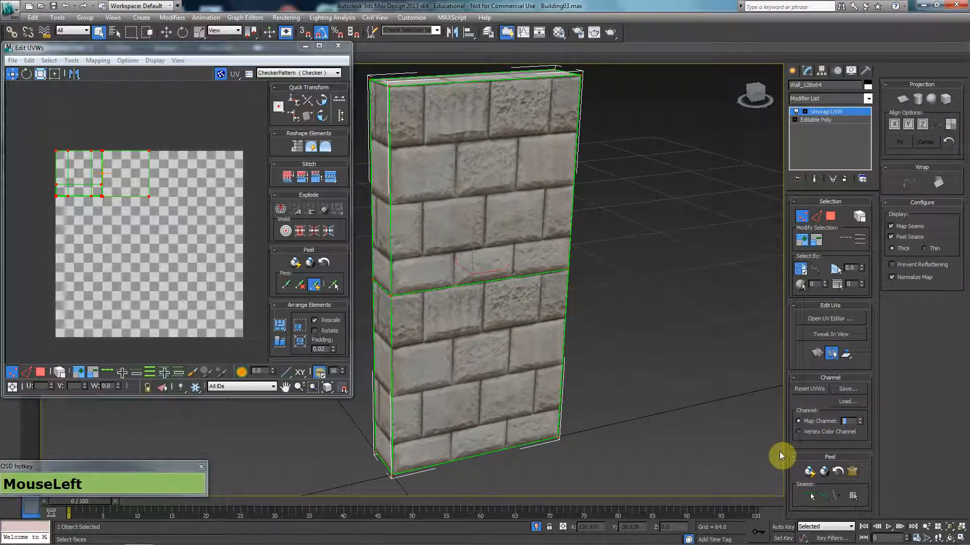
pyautogui.moveTo(859, 424); pyautogui.dragTo(859, 427)
pyautogui.click(199, 246)
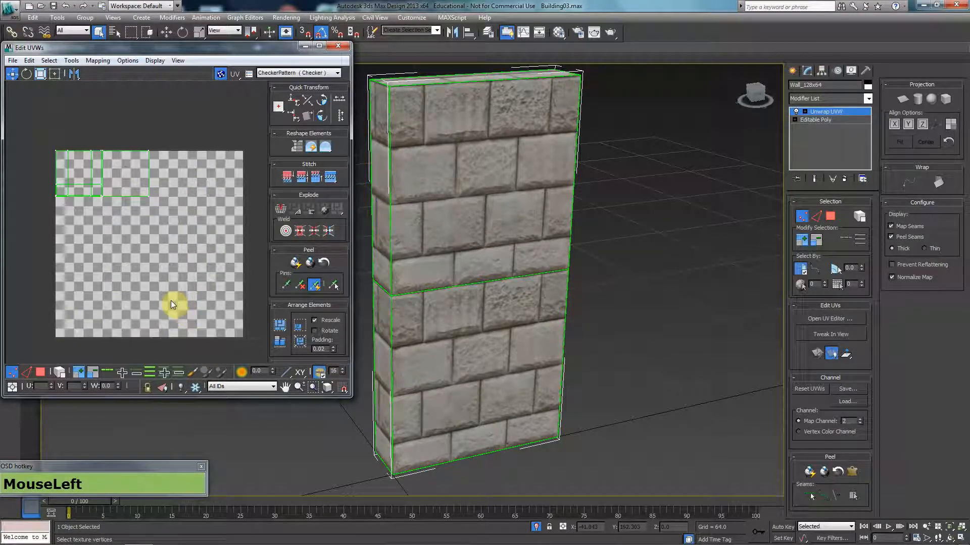
pyautogui.moveTo(99, 244); pyautogui.dragTo(98, 231, button='middle')
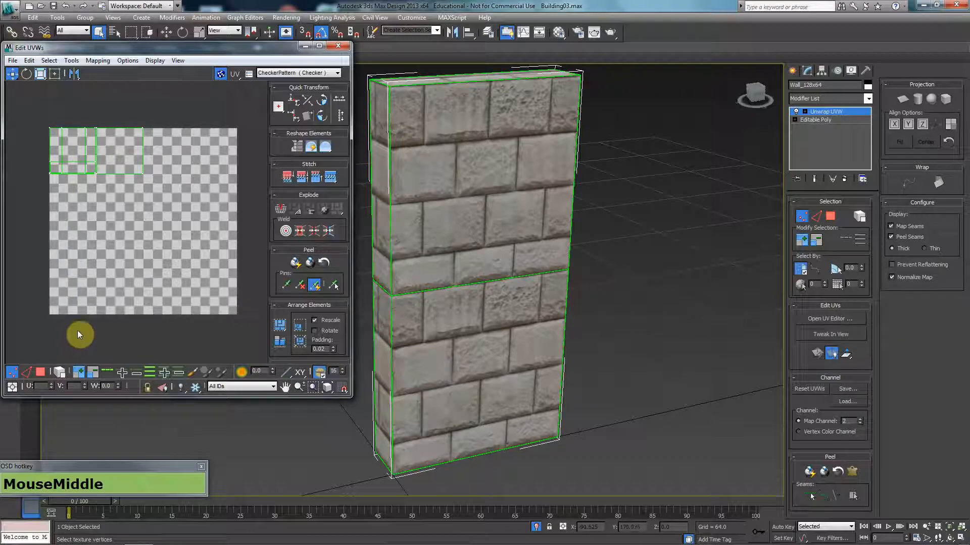
pyautogui.moveTo(166, 118); pyautogui.dragTo(44, 202)
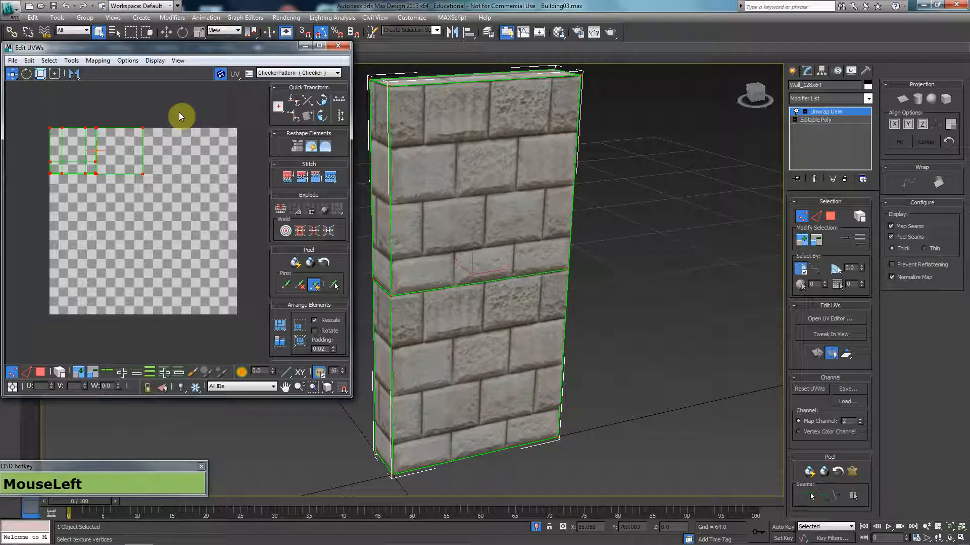
pyautogui.click(127, 60)
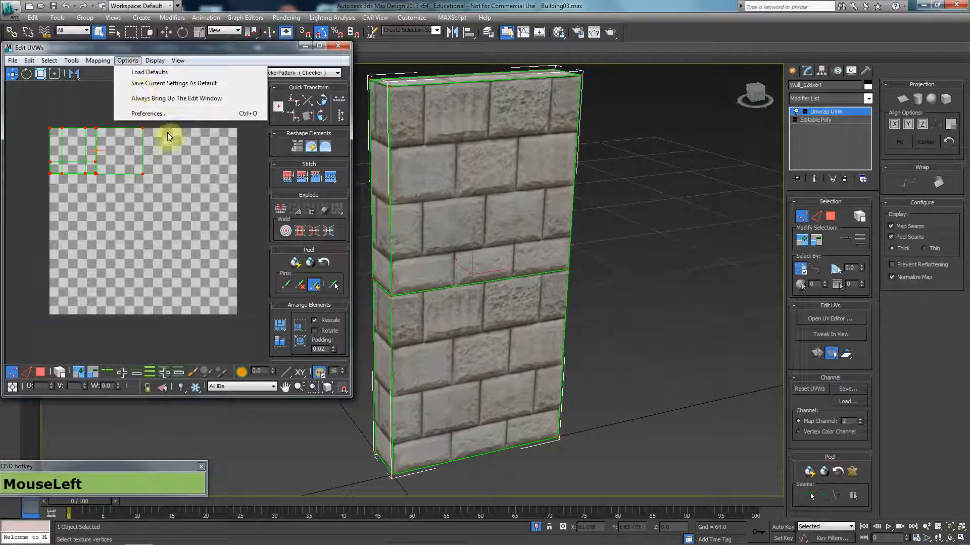
pyautogui.click(166, 113)
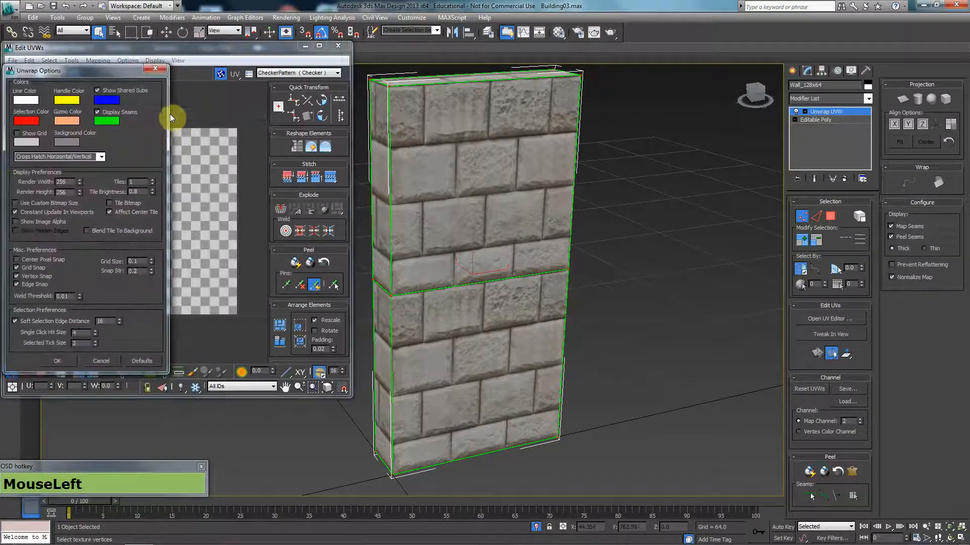
pyautogui.click(154, 65)
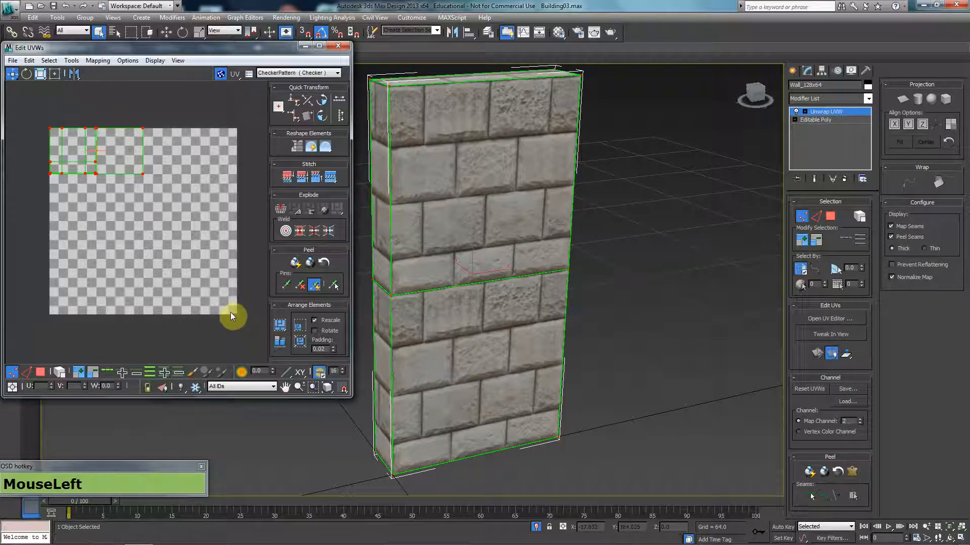
# Step: Switch to Calculator, compute 1/32, copy the result and close the calculator
pyautogui.click(13, 534)
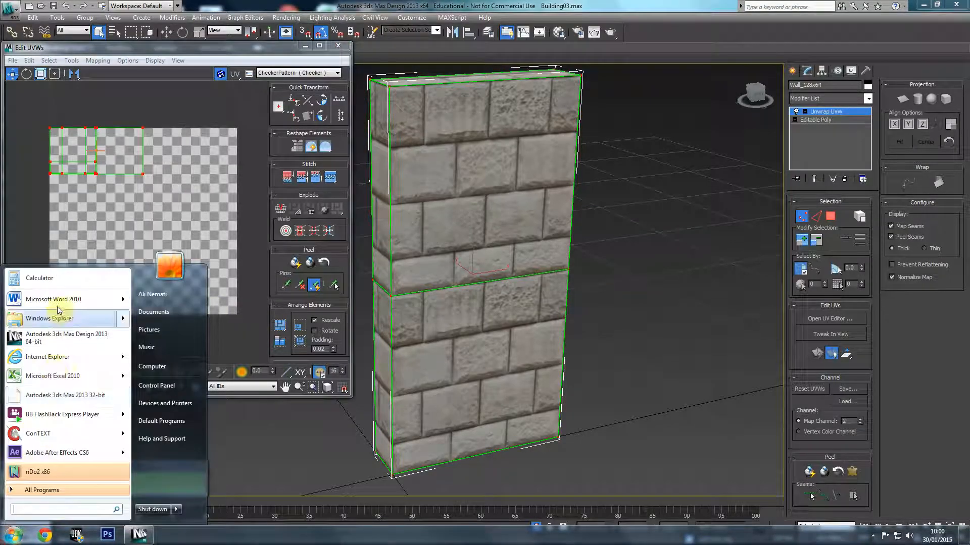
pyautogui.click(69, 281)
pyautogui.write('1/32')
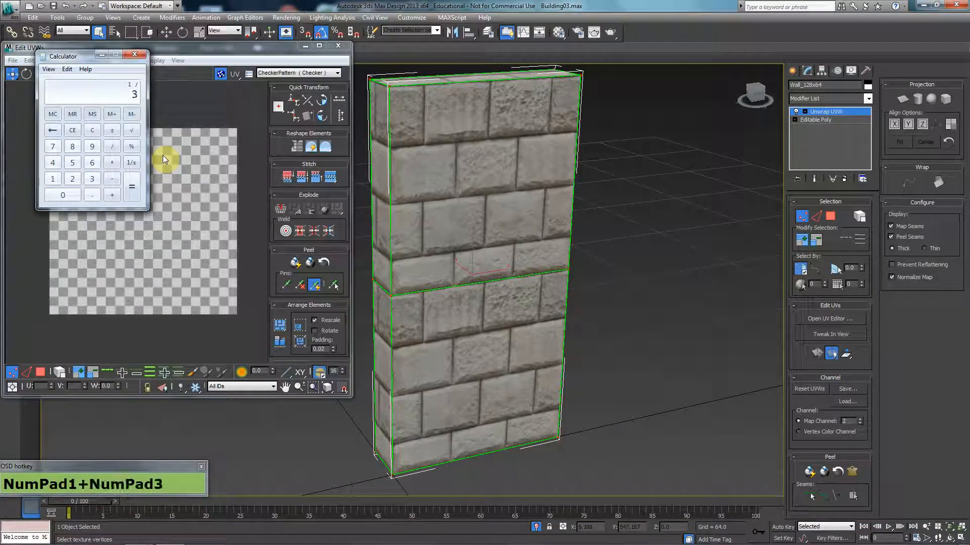
pyautogui.press('Return')
pyautogui.rightClick(90, 98)
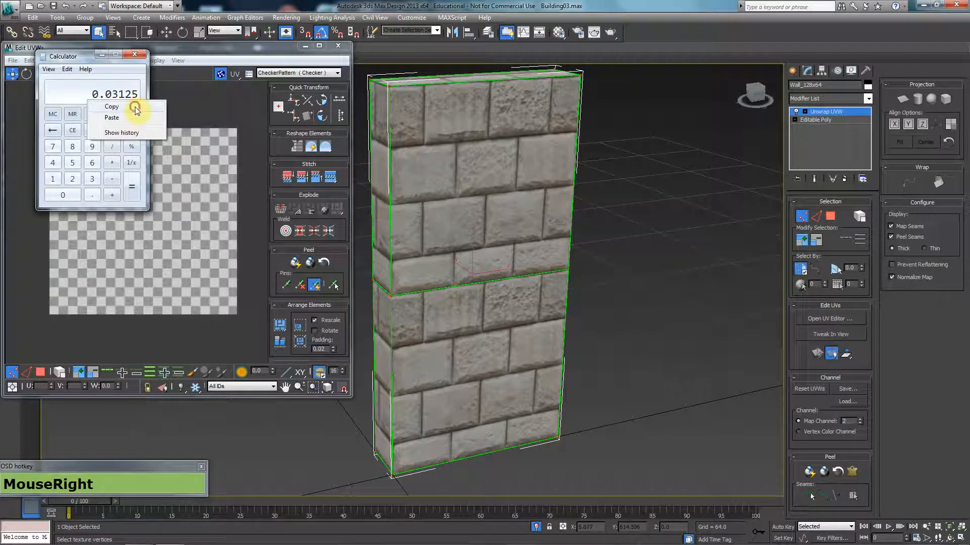
pyautogui.click(133, 105)
pyautogui.click(134, 55)
# Step: Set the UV editor's grid size to the copied value .03125 in the unwrap preferences
pyautogui.click(128, 60)
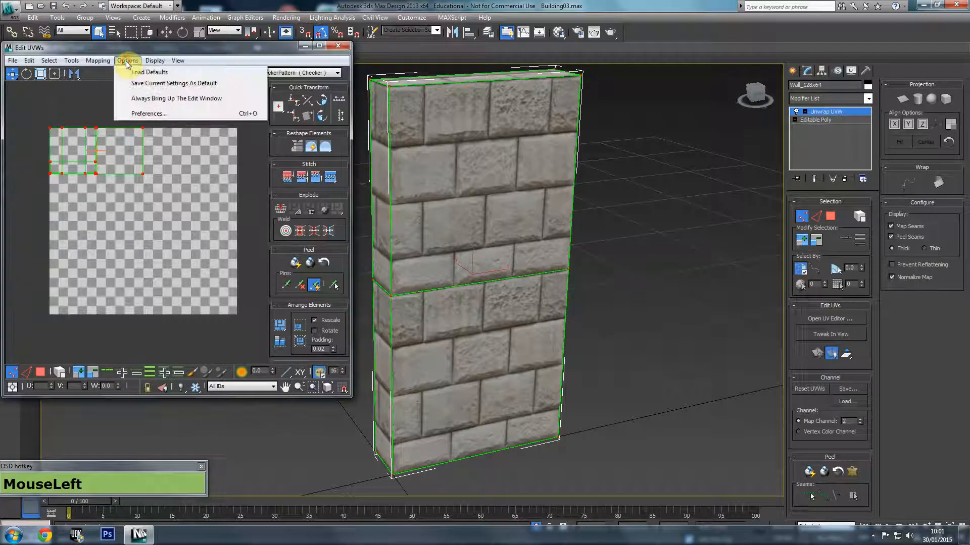
pyautogui.click(147, 112)
pyautogui.moveTo(143, 260); pyautogui.dragTo(69, 277)
pyautogui.press('BackSpace')
pyautogui.hotkey('ctrl', 'v')
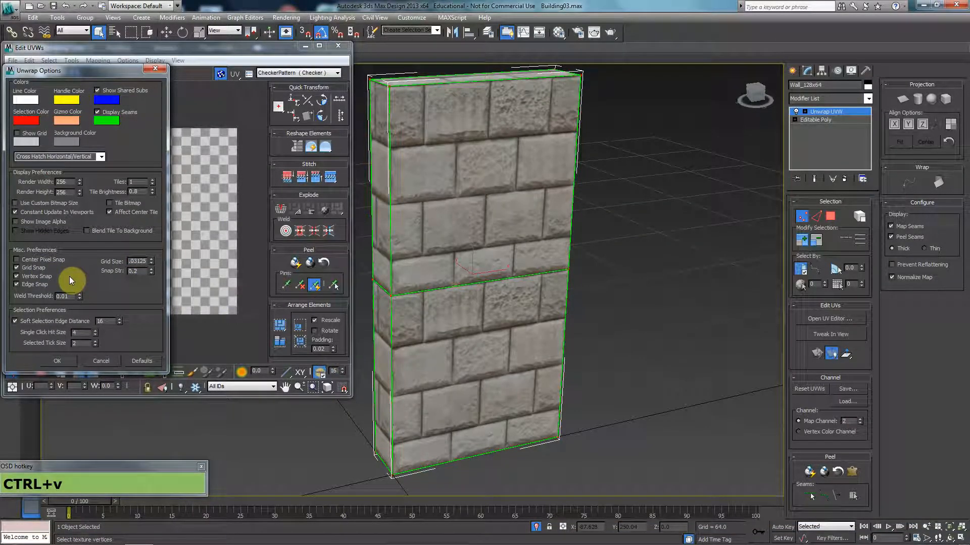
pyautogui.press('Return')
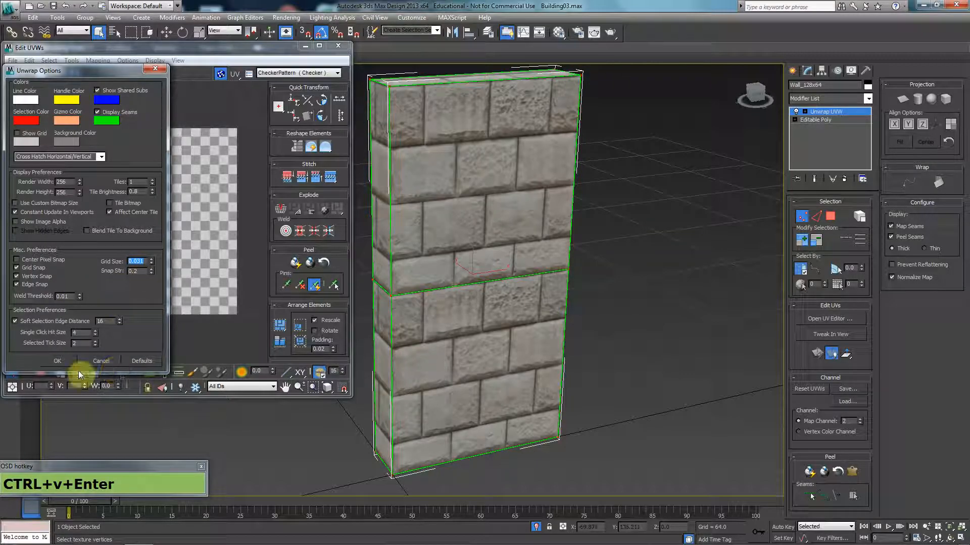
pyautogui.click(57, 362)
# Step: Show the grid in the UV editor and hide the checker map background
pyautogui.click(178, 60)
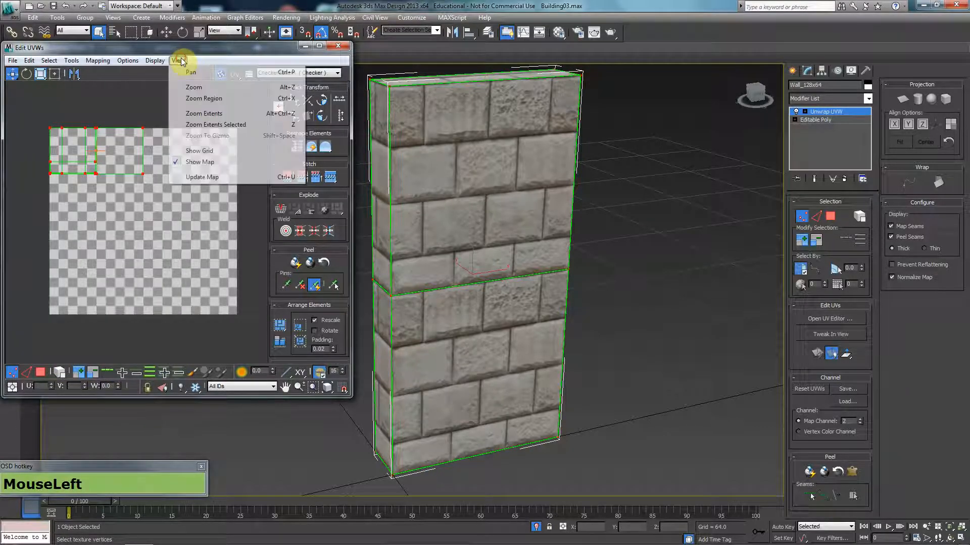
pyautogui.click(207, 156)
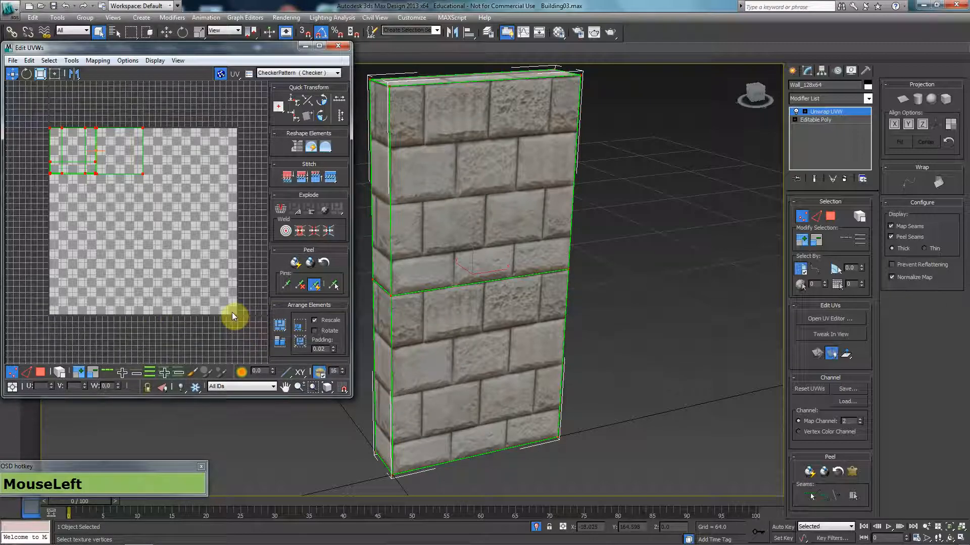
pyautogui.middleClick(131, 208)
pyautogui.scroll(5, 156, 147)
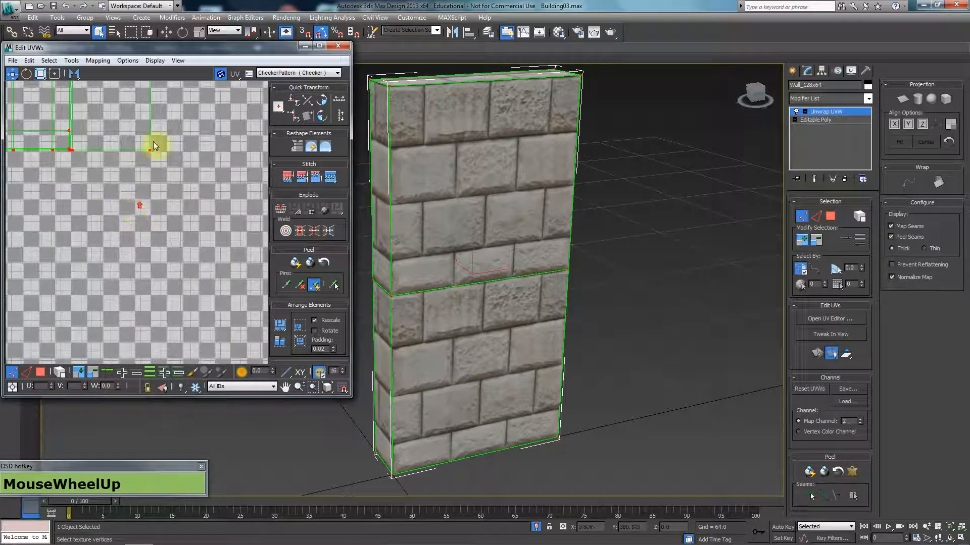
pyautogui.moveTo(173, 223); pyautogui.dragTo(151, 153, button='middle')
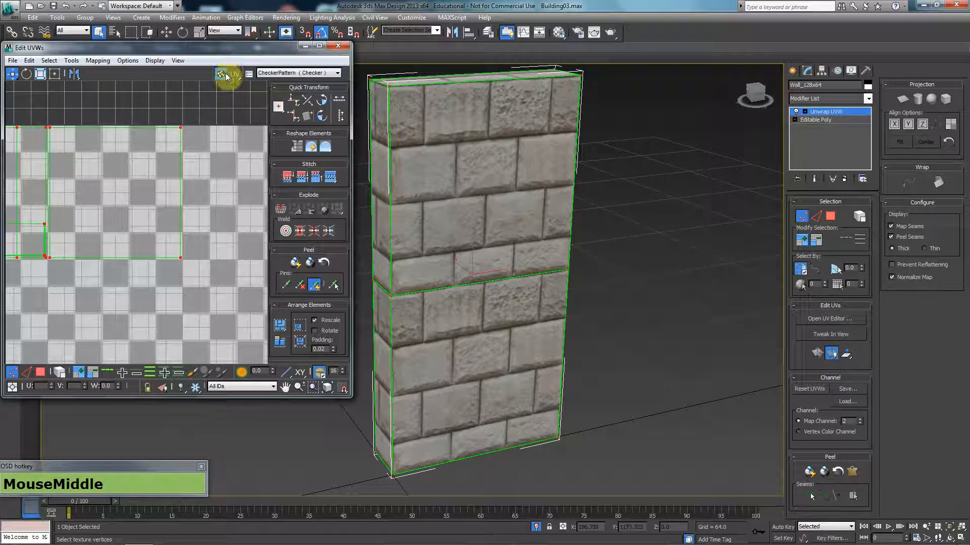
pyautogui.click(225, 73)
# Step: Try to move the outer edge vertices of the wide UV shell onto a grid line, and undo the move
pyautogui.moveTo(166, 200); pyautogui.dragTo(175, 220, button='middle')
pyautogui.scroll(2, 195, 162)
pyautogui.moveTo(195, 162); pyautogui.dragTo(192, 214, button='middle')
pyautogui.scroll(2, 179, 164)
pyautogui.scroll(-4, 180, 164)
pyautogui.moveTo(162, 171); pyautogui.dragTo(186, 91, button='middle')
pyautogui.moveTo(184, 94); pyautogui.dragTo(119, 341)
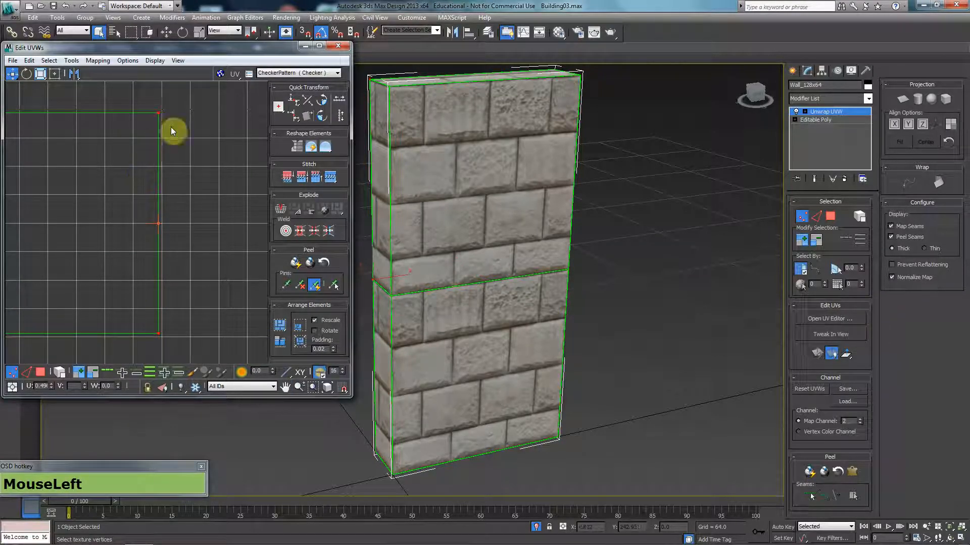
pyautogui.moveTo(160, 114); pyautogui.dragTo(164, 113)
pyautogui.hotkey('ctrl', 'z')
# Step: Turn on snapping in the UV editor, select all UV vertices and move the layout so its upper outer corner sits on a grid intersection
pyautogui.click(341, 388)
pyautogui.hotkey('ctrl', 'z')
pyautogui.scroll(-5, 137, 186)
pyautogui.moveTo(144, 186); pyautogui.dragTo(223, 116, button='middle')
pyautogui.moveTo(250, 276); pyautogui.dragTo(181, 188, button='middle')
pyautogui.moveTo(208, 121); pyautogui.dragTo(1, 296)
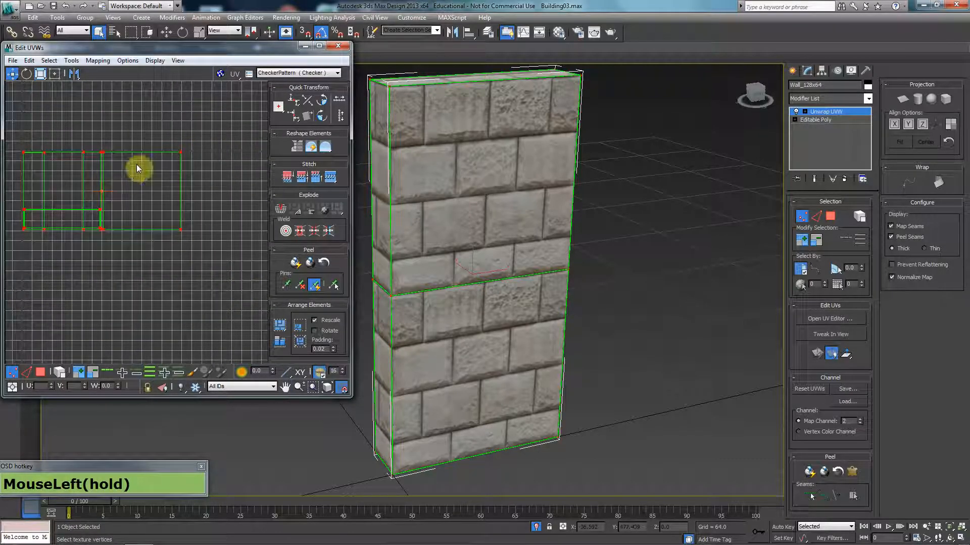
pyautogui.moveTo(180, 152); pyautogui.dragTo(221, 171)
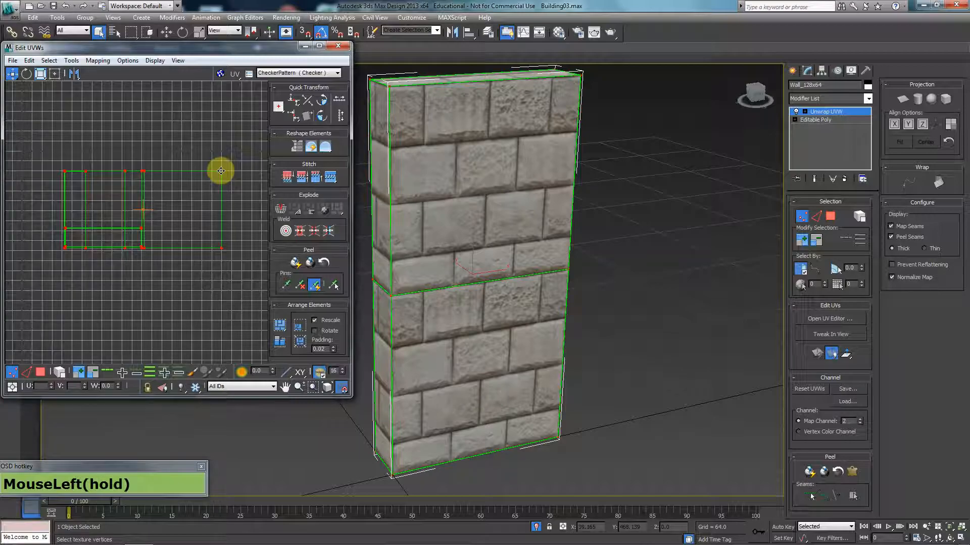
pyautogui.click(221, 172)
# Step: Check the corners of the UV layout against the grid lines and turn snapping off
pyautogui.scroll(2, 222, 177)
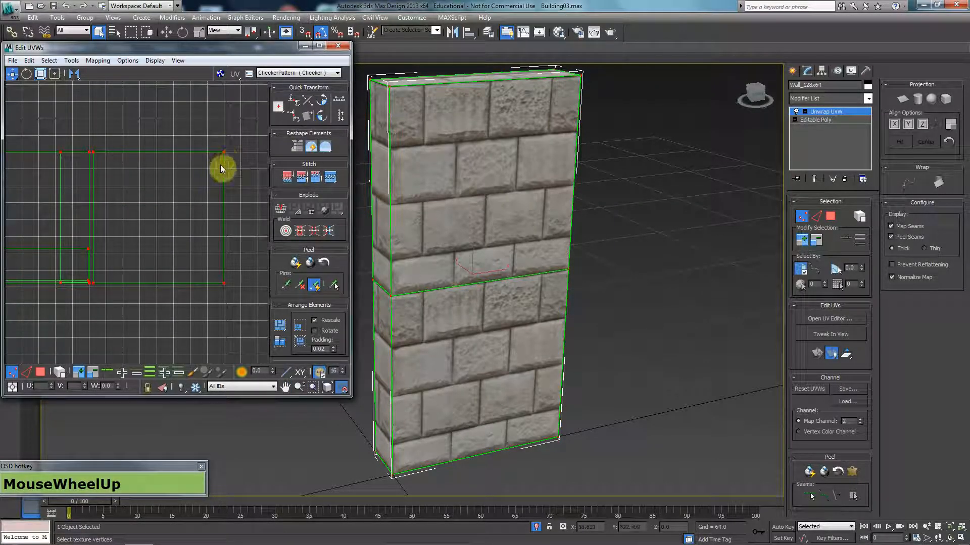
pyautogui.scroll(3, 222, 161)
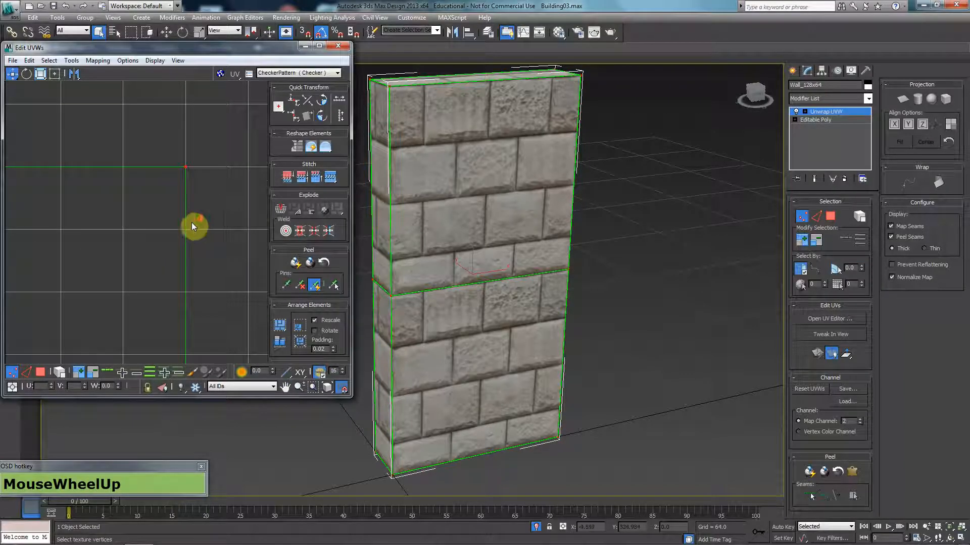
pyautogui.moveTo(193, 225); pyautogui.dragTo(185, 127, button='middle')
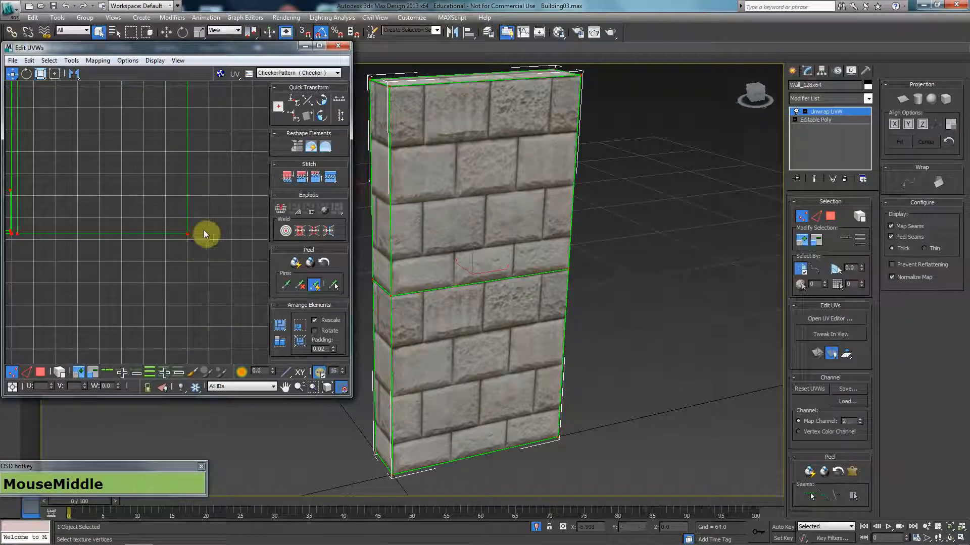
pyautogui.moveTo(119, 238); pyautogui.dragTo(108, 294, button='middle')
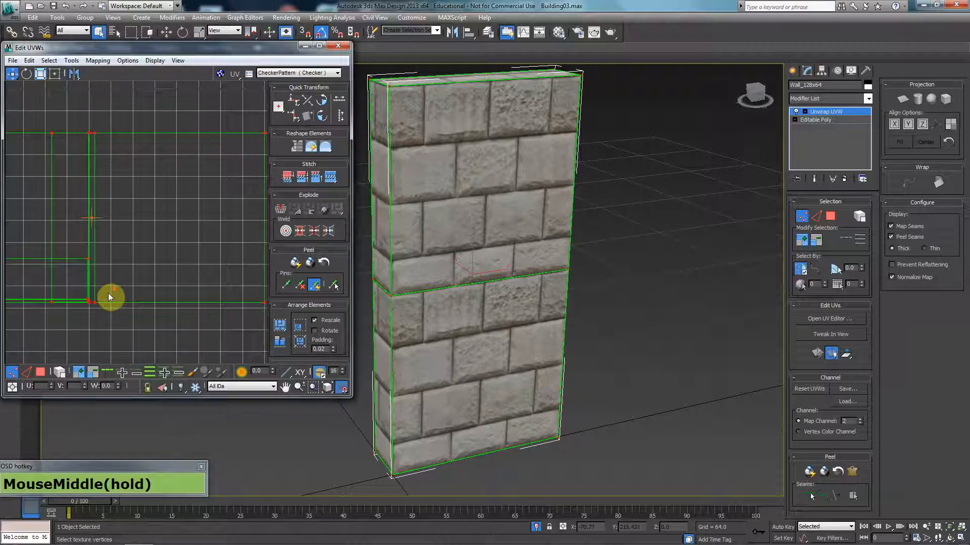
pyautogui.scroll(-2, 145, 276)
pyautogui.click(339, 390)
pyautogui.moveTo(186, 227)
pyautogui.mouseDown(button='middle')
pyautogui.moveTo(221, 226)
pyautogui.moveTo(194, 234)
pyautogui.moveTo(188, 226)
pyautogui.mouseUp(button='middle')
pyautogui.scroll(-2, 208, 228)
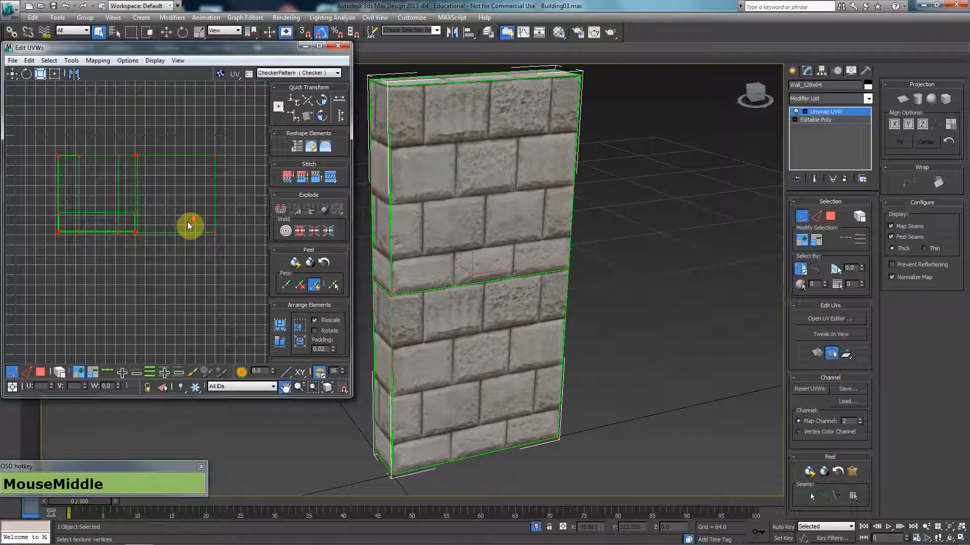
# Step: Review the whole UV layout in the editor and show the checker map background behind it
pyautogui.scroll(-1, 187, 226)
pyautogui.click(161, 239)
pyautogui.moveTo(160, 235); pyautogui.dragTo(61, 259)
pyautogui.click(162, 294)
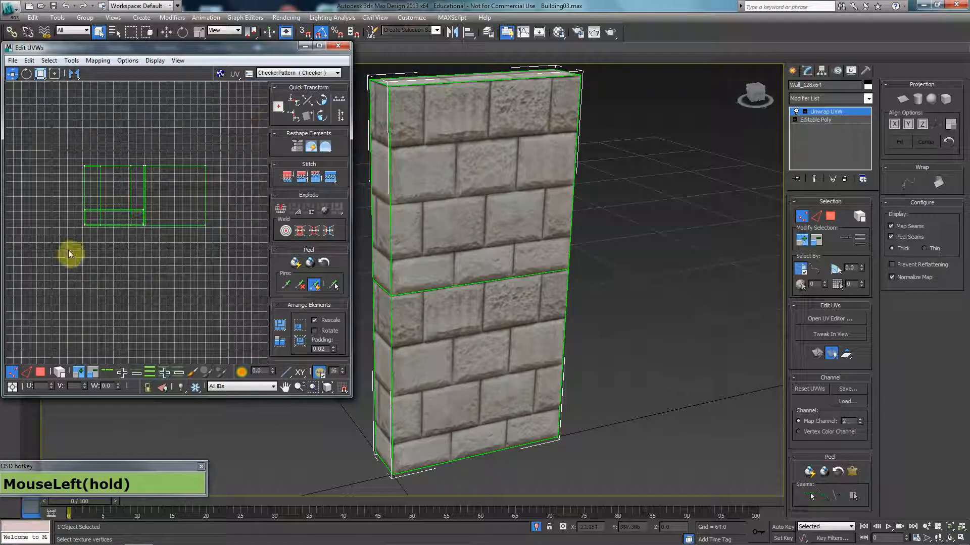
pyautogui.moveTo(239, 273); pyautogui.dragTo(197, 214, button='middle')
pyautogui.scroll(-1, 117, 200)
pyautogui.click(221, 73)
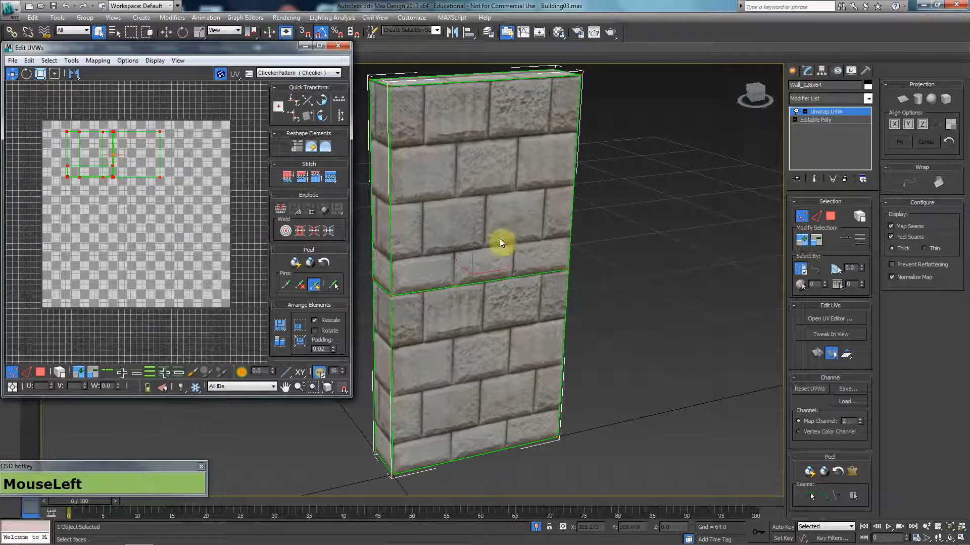
pyautogui.moveTo(191, 190); pyautogui.dragTo(210, 213, button='middle')
pyautogui.scroll(2, 215, 193)
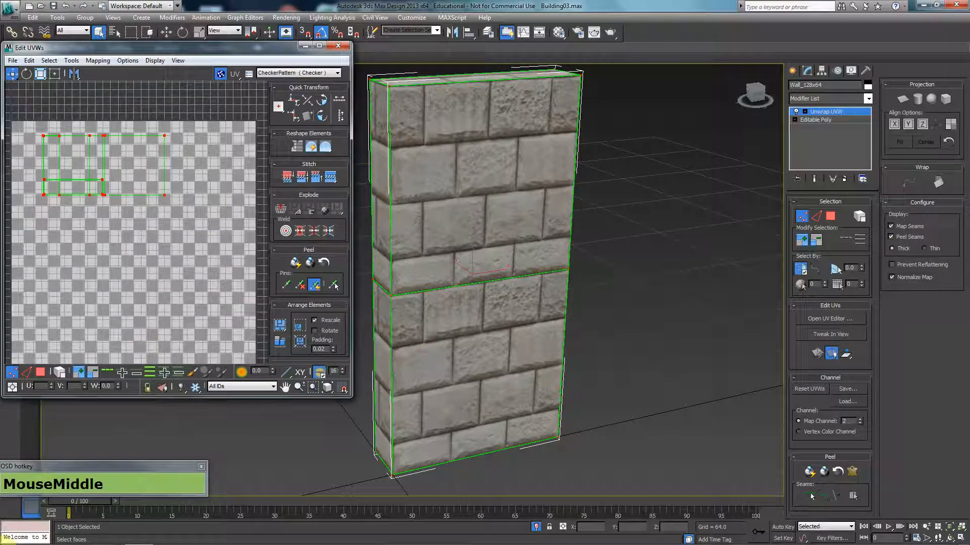
# Step: Search for Photoshop among the installed programs and launch it
pyautogui.press('super')
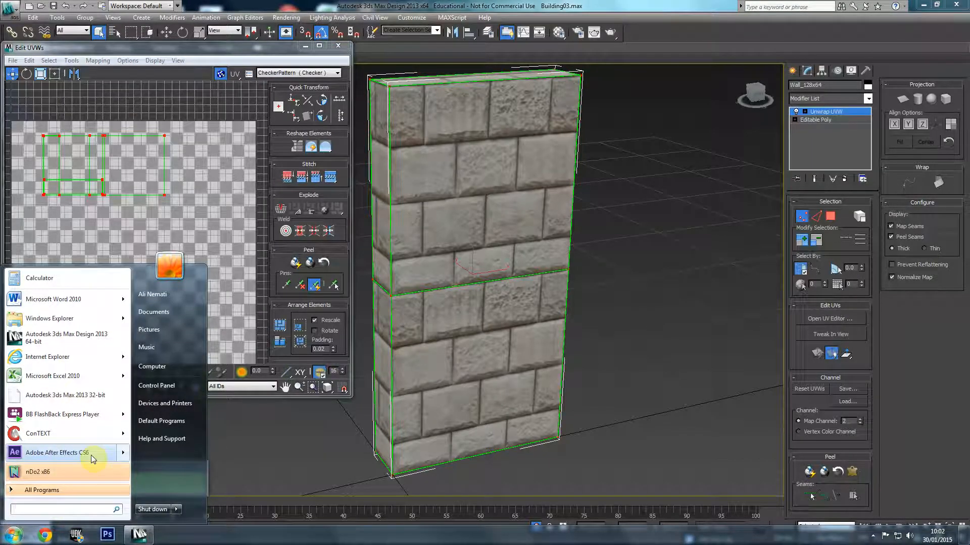
pyautogui.write('photo')
pyautogui.press('Return')
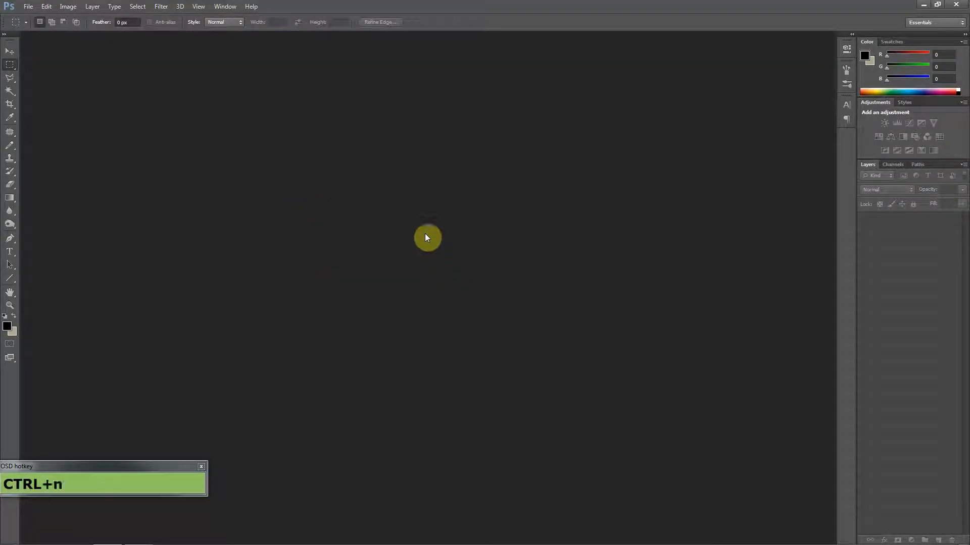
# Step: Create a new document 2 × 2 pixels in size with transparent background contents
pyautogui.hotkey('ctrl', 'n')
pyautogui.doubleClick(469, 183)
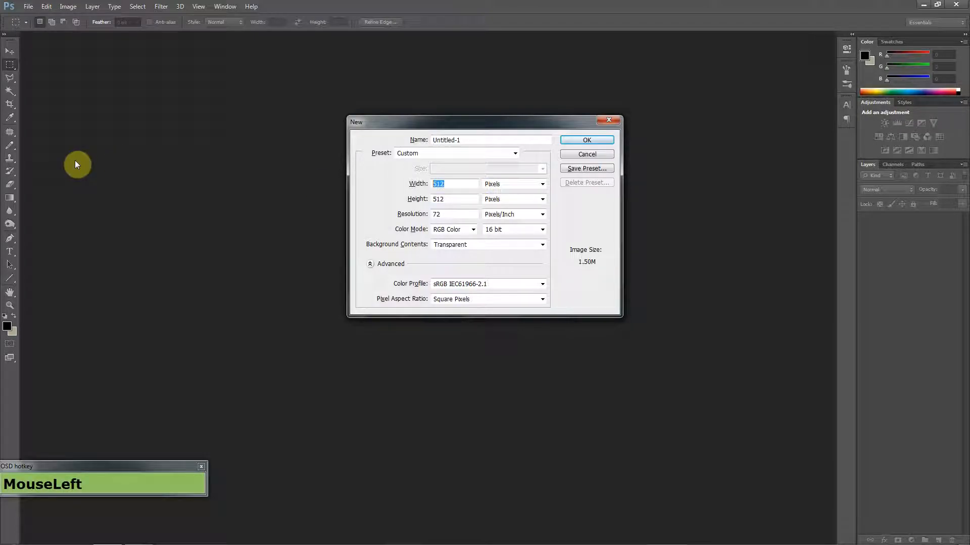
pyautogui.write('2')
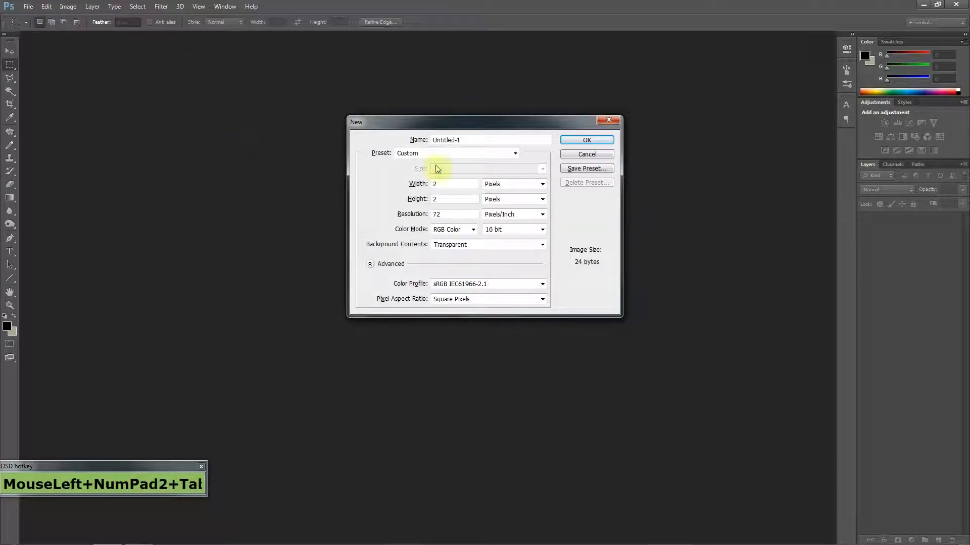
pyautogui.click(606, 145)
# Step: Choose the 1-pixel Pencil tool, undo a test mark made on the canvas, and set the tool's opacity to 100%
pyautogui.keyDown('alt'); pyautogui.scroll(5, 440, 305); pyautogui.keyUp('alt')
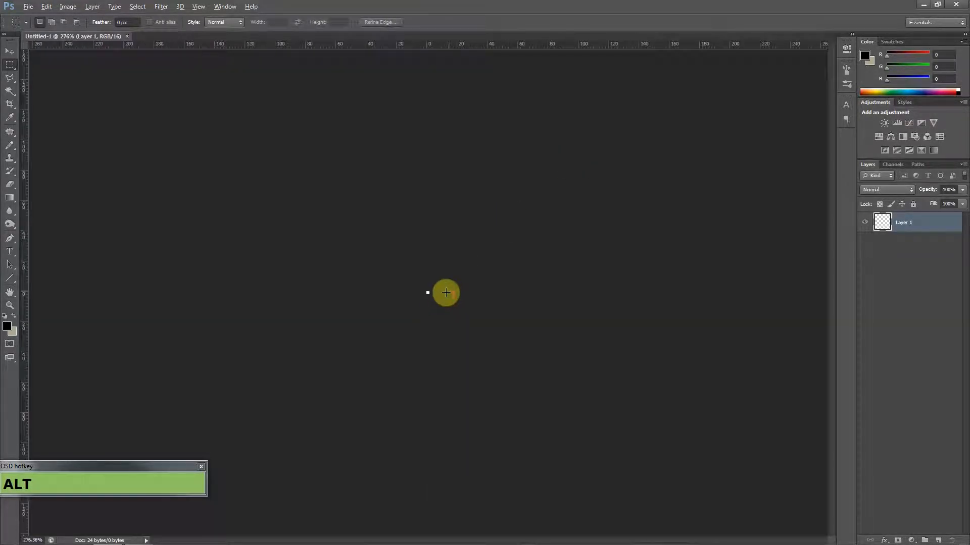
pyautogui.keyDown('alt'); pyautogui.scroll(4, 450, 297); pyautogui.keyUp('alt')
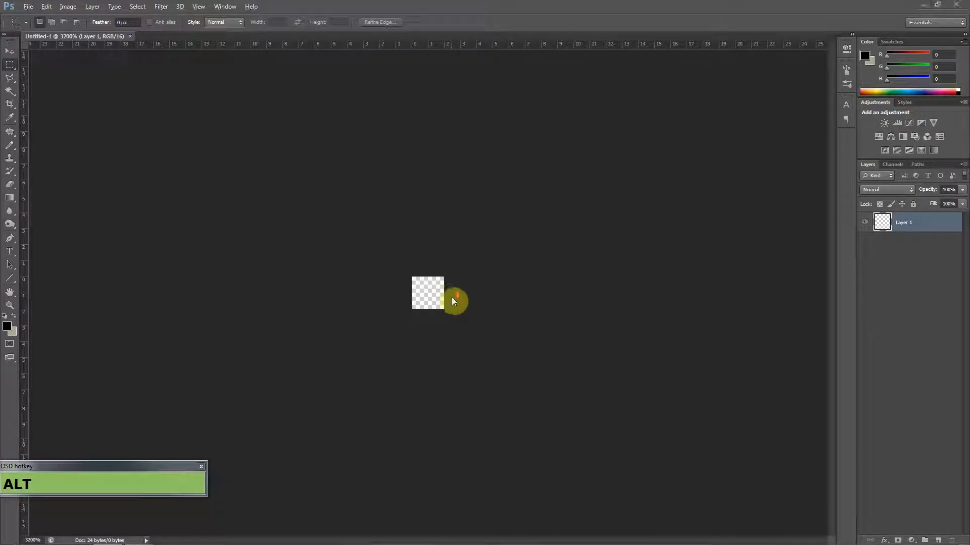
pyautogui.click(10, 147)
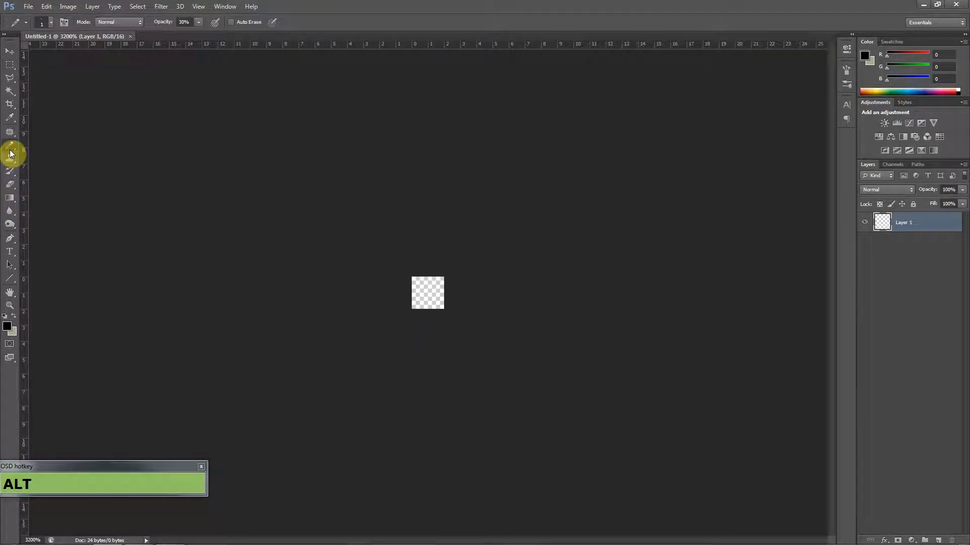
pyautogui.click(414, 279)
pyautogui.hotkey('ctrl', 'z')
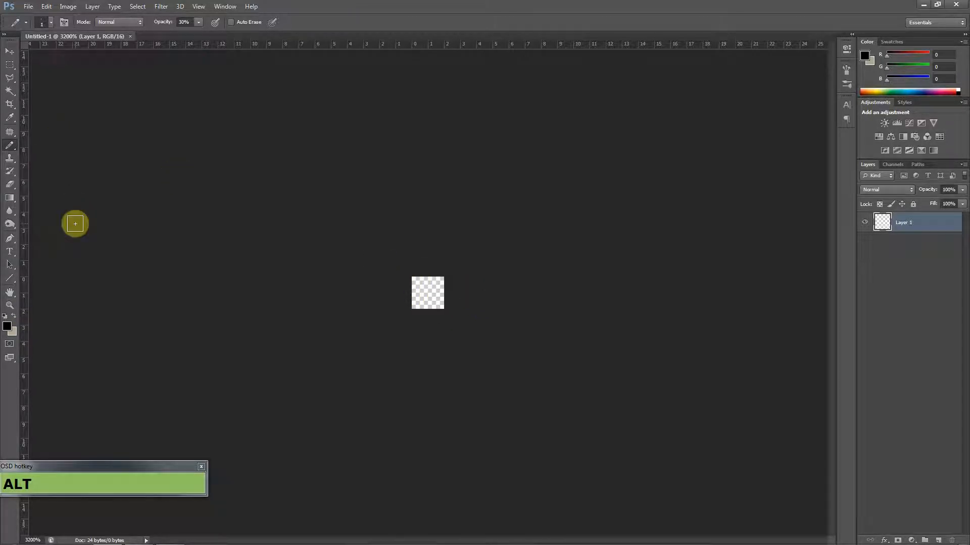
pyautogui.moveTo(213, 38); pyautogui.dragTo(284, 39)
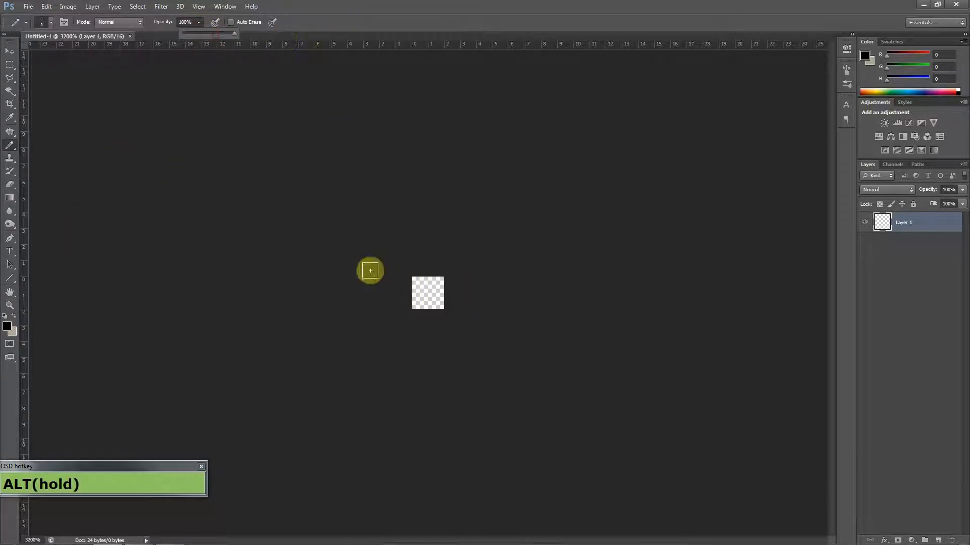
# Step: Paint the upper-left and lower-right pixels of the 2 × 2 canvas black
pyautogui.click(409, 284)
pyautogui.click(440, 308)
pyautogui.click(418, 282)
pyautogui.click(419, 283)
pyautogui.click(440, 305)
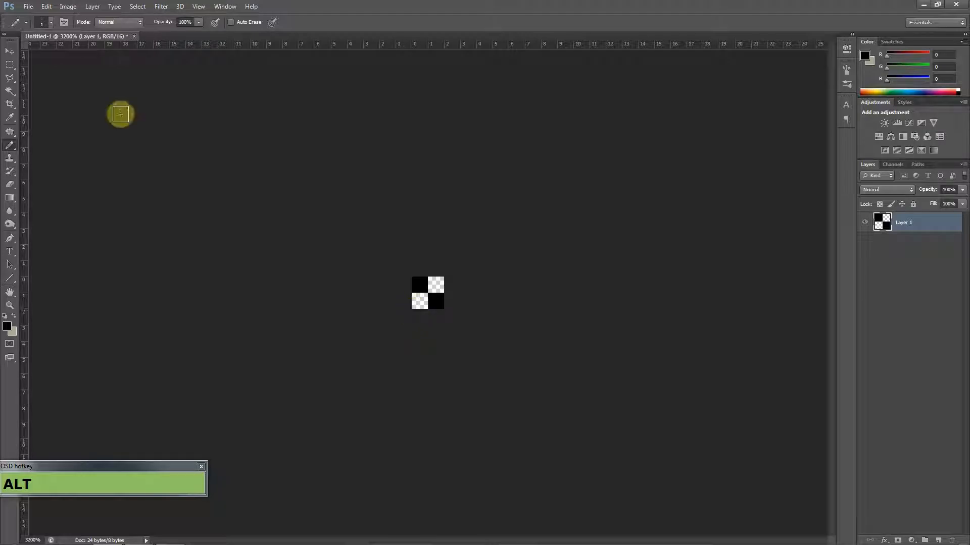
# Step: Define the 2 × 2 checker image as a pattern, keeping the suggested name
pyautogui.click(46, 6)
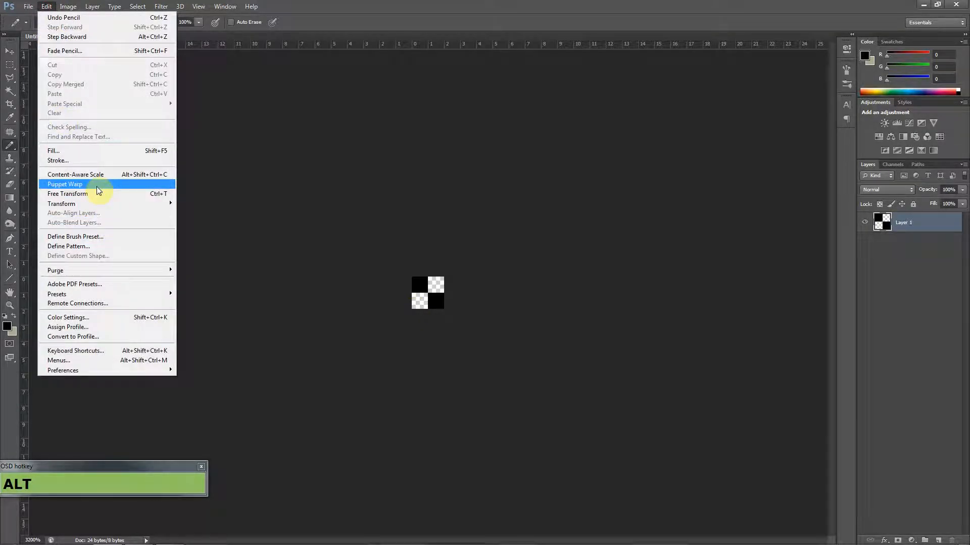
pyautogui.click(61, 249)
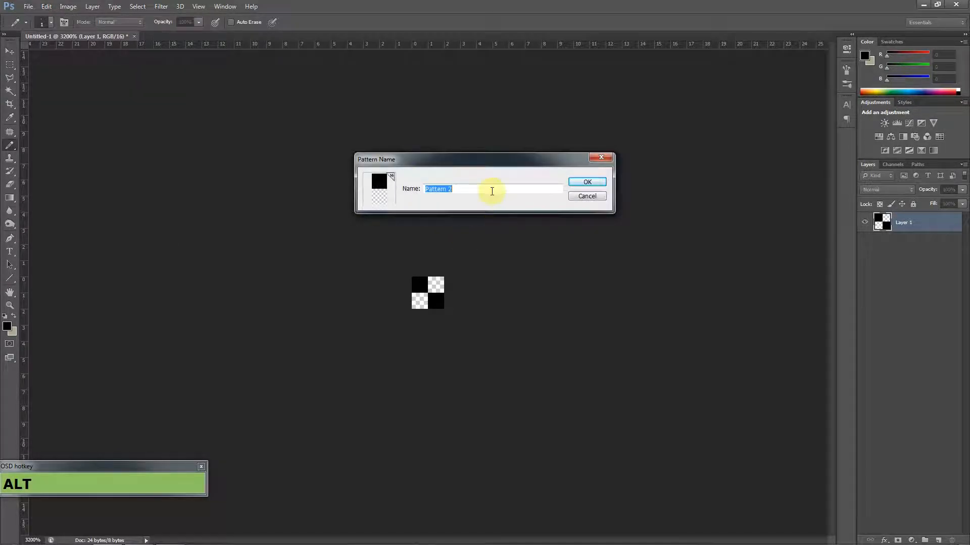
pyautogui.click(586, 182)
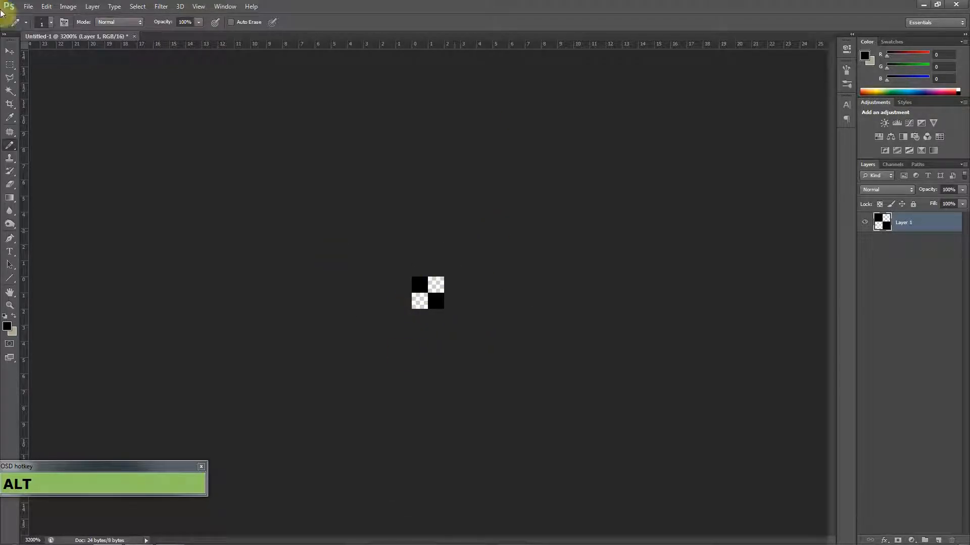
# Step: Create a second new document 32 × 32 pixels in size with transparent background contents
pyautogui.click(28, 6)
pyautogui.keyDown('alt'); pyautogui.click(36, 18); pyautogui.keyUp('alt')
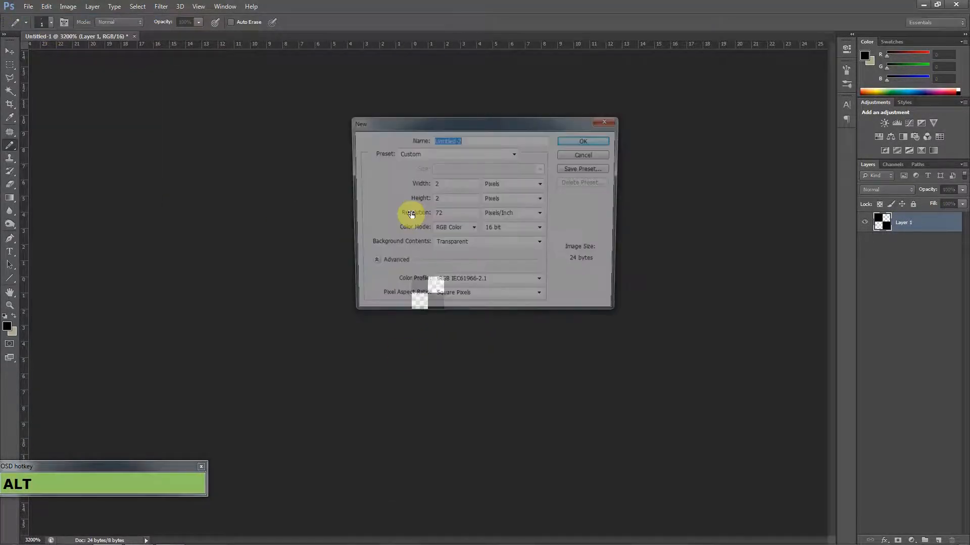
pyautogui.doubleClick(463, 185)
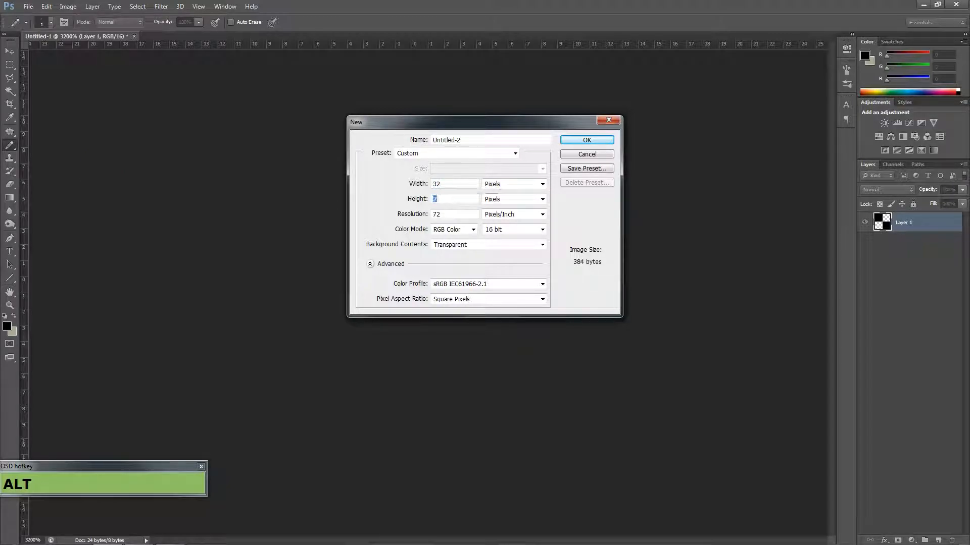
pyautogui.click(586, 140)
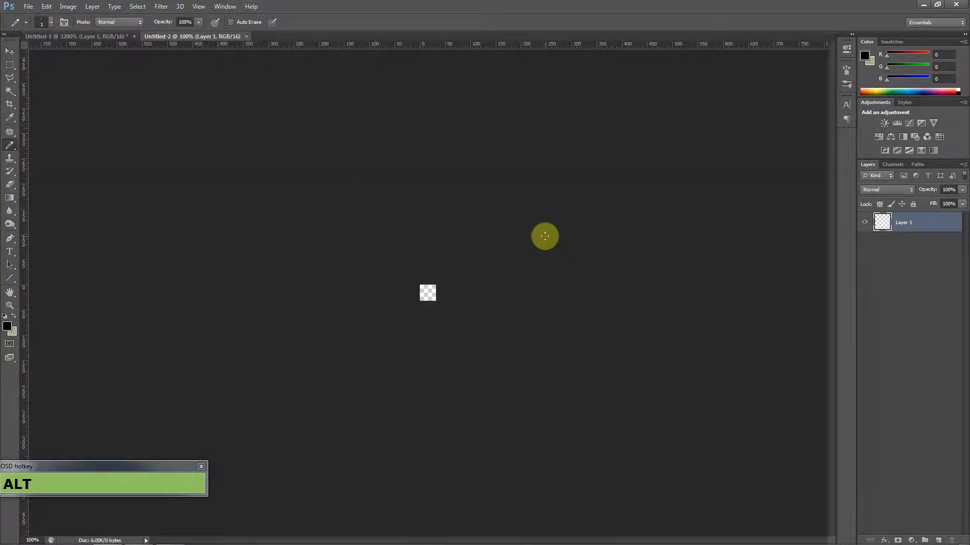
# Step: Fill the empty 32 × 32 canvas with the black foreground colour using the Paint Bucket tool
pyautogui.keyDown('alt'); pyautogui.scroll(10, 464, 288); pyautogui.keyUp('alt')
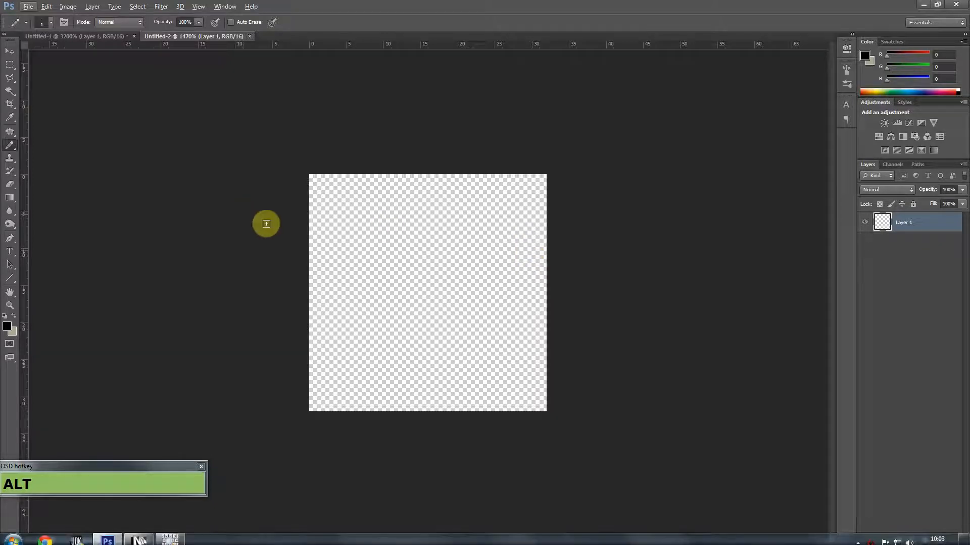
pyautogui.moveTo(11, 202); pyautogui.dragTo(47, 208)
pyautogui.click(425, 254)
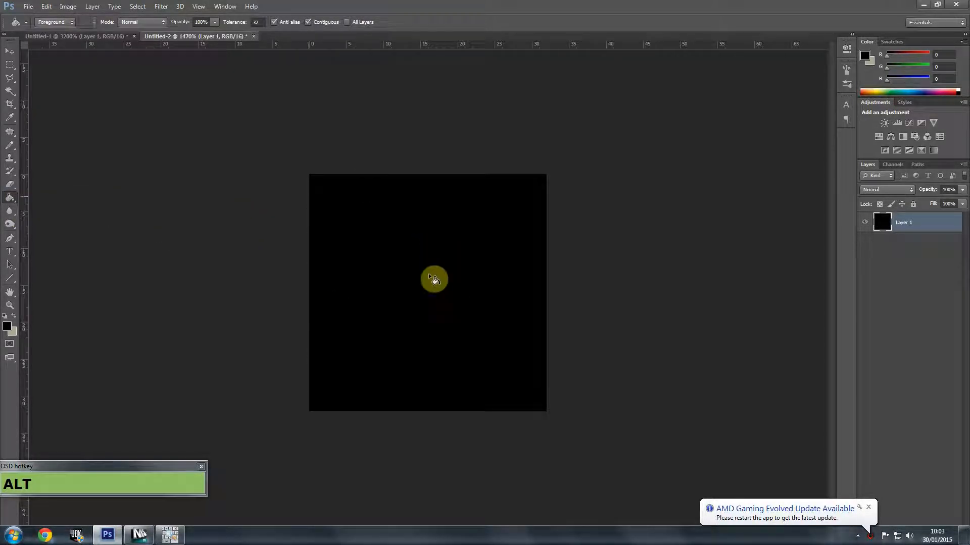
# Step: Fill the canvas with the black-and-white checker pattern using the Paint Bucket's Pattern source, and set the layer opacity to 80%
pyautogui.click(70, 22)
pyautogui.click(69, 22)
pyautogui.click(53, 23)
pyautogui.click(56, 39)
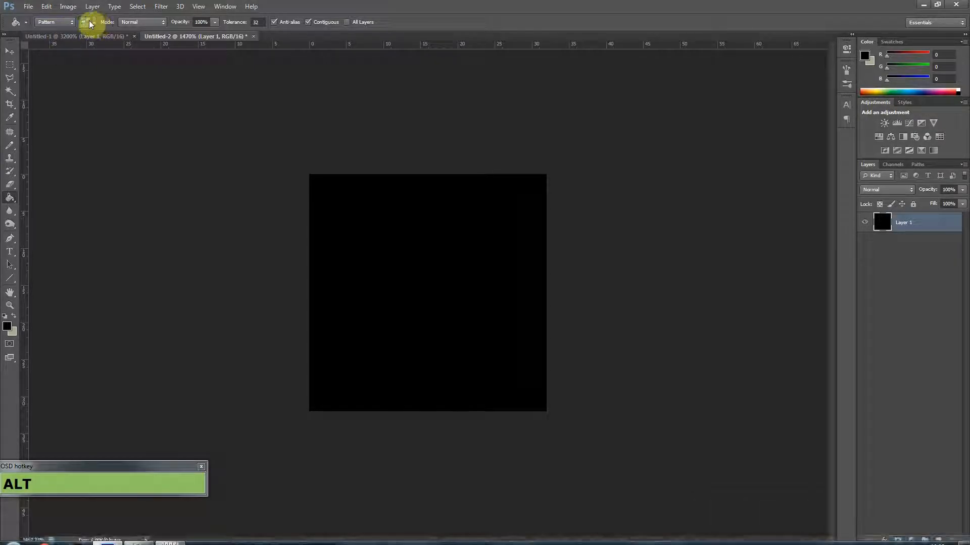
pyautogui.click(94, 23)
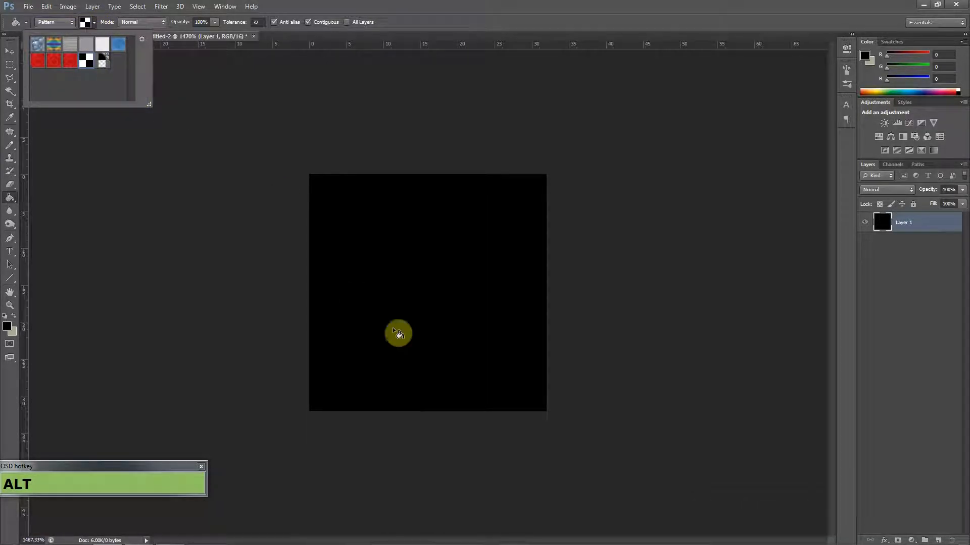
pyautogui.click(429, 302)
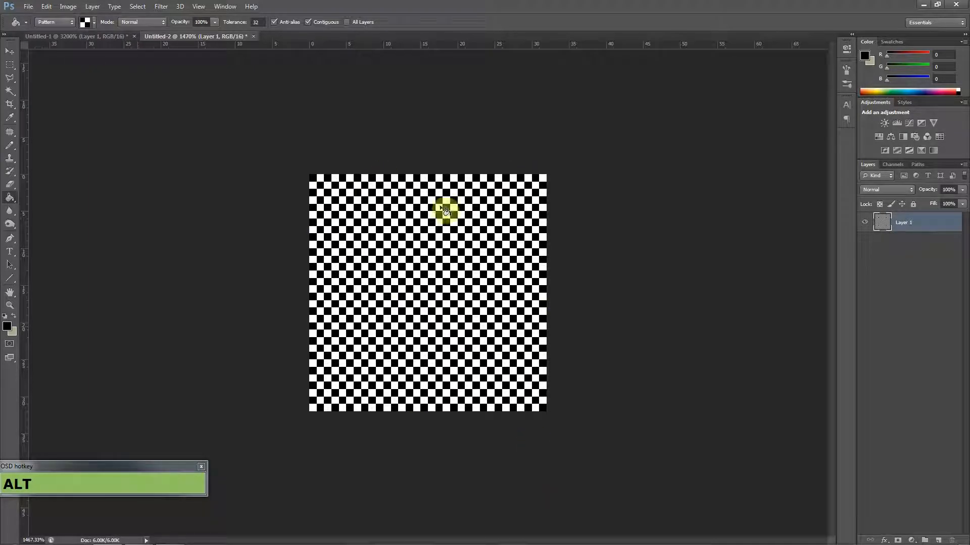
pyautogui.click(962, 190)
pyautogui.moveTo(953, 202)
pyautogui.mouseDown()
pyautogui.moveTo(941, 201)
pyautogui.moveTo(953, 206)
pyautogui.mouseUp()
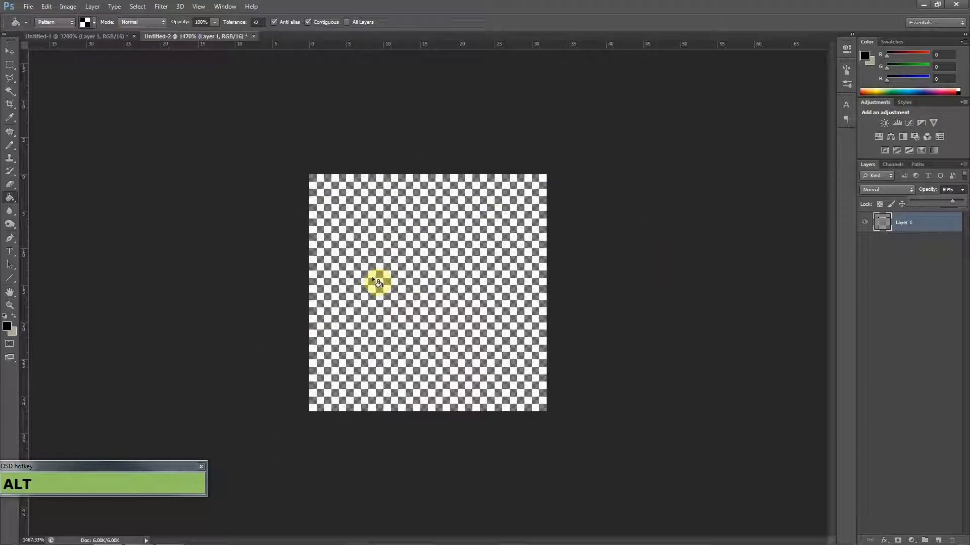
# Step: Try to save the checker image in the Mansion folder, look through the available file formats and cancel
pyautogui.click(29, 7)
pyautogui.click(80, 128)
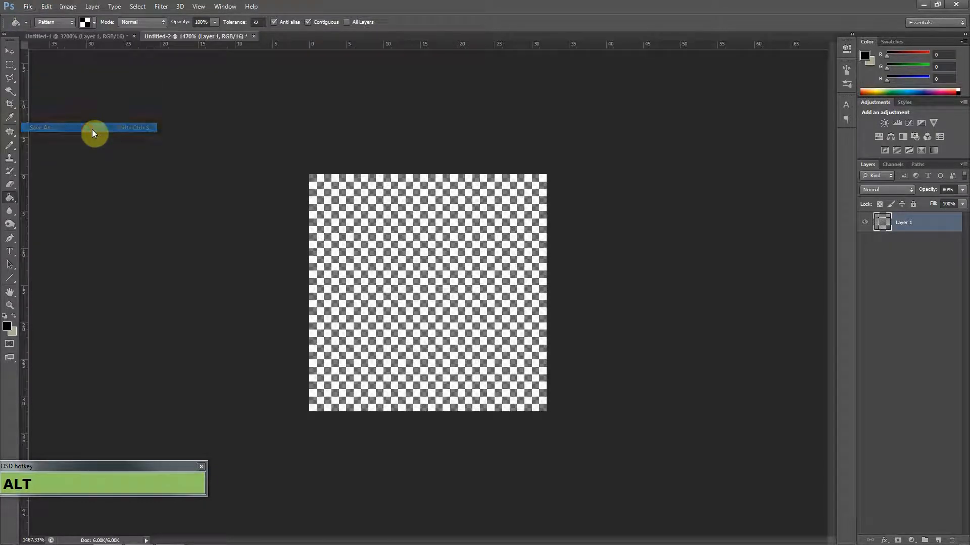
pyautogui.click(99, 89)
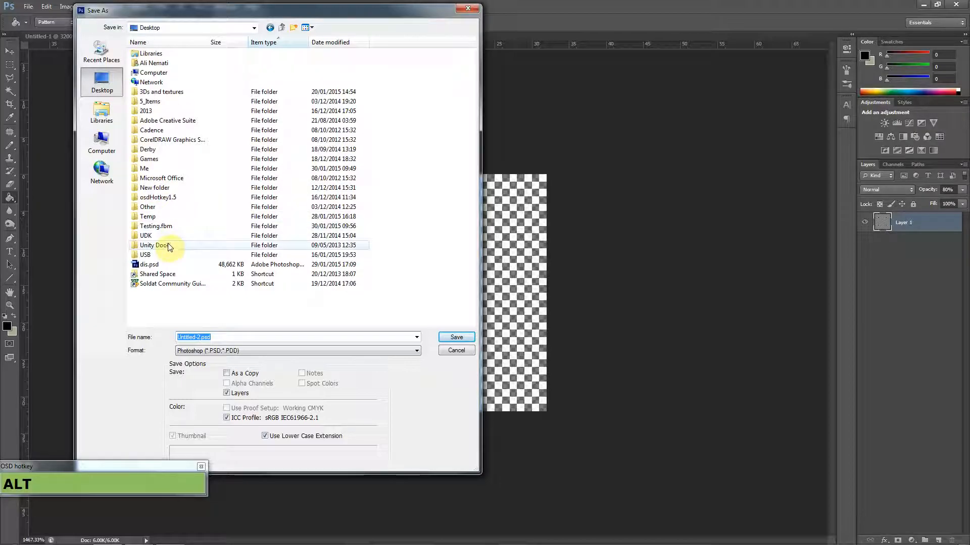
pyautogui.doubleClick(173, 92)
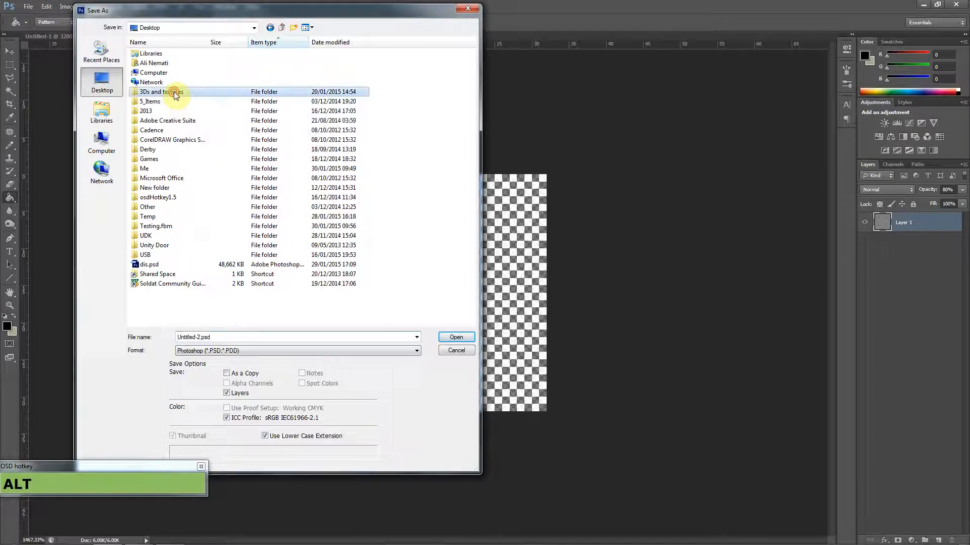
pyautogui.doubleClick(202, 67)
pyautogui.doubleClick(183, 52)
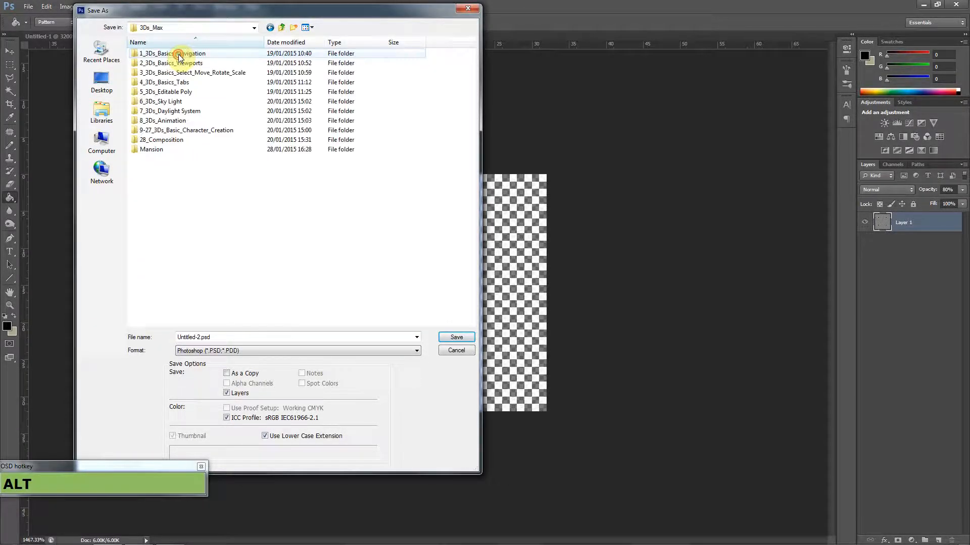
pyautogui.doubleClick(154, 150)
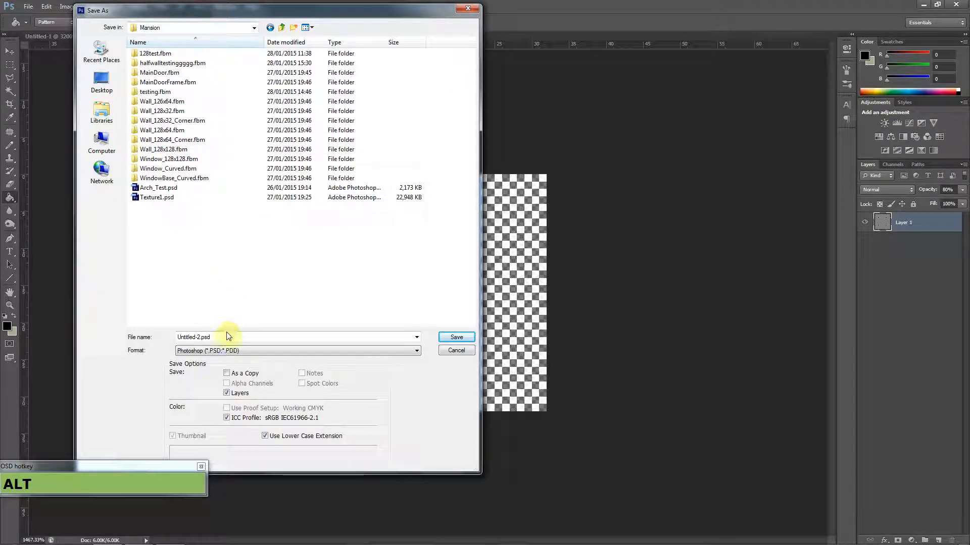
pyautogui.click(202, 350)
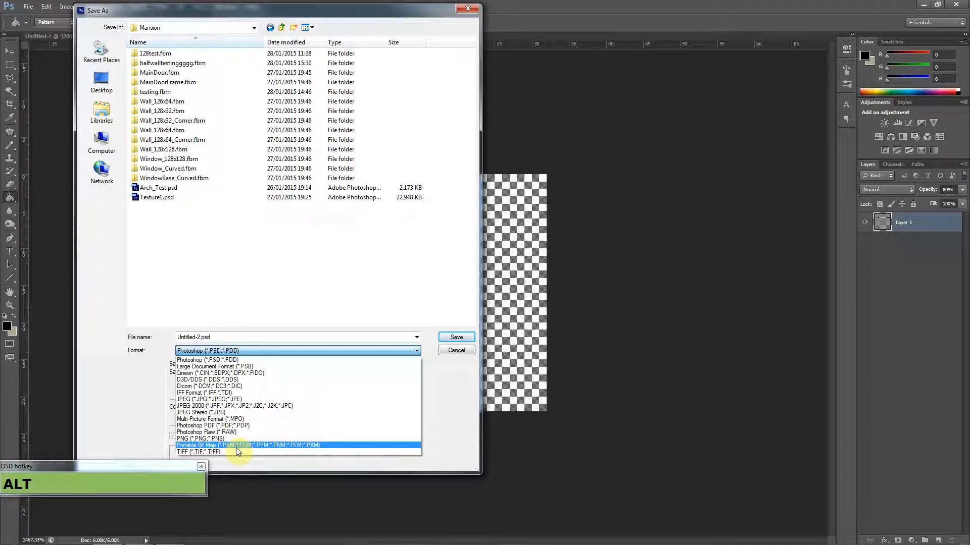
pyautogui.click(272, 275)
pyautogui.click(452, 350)
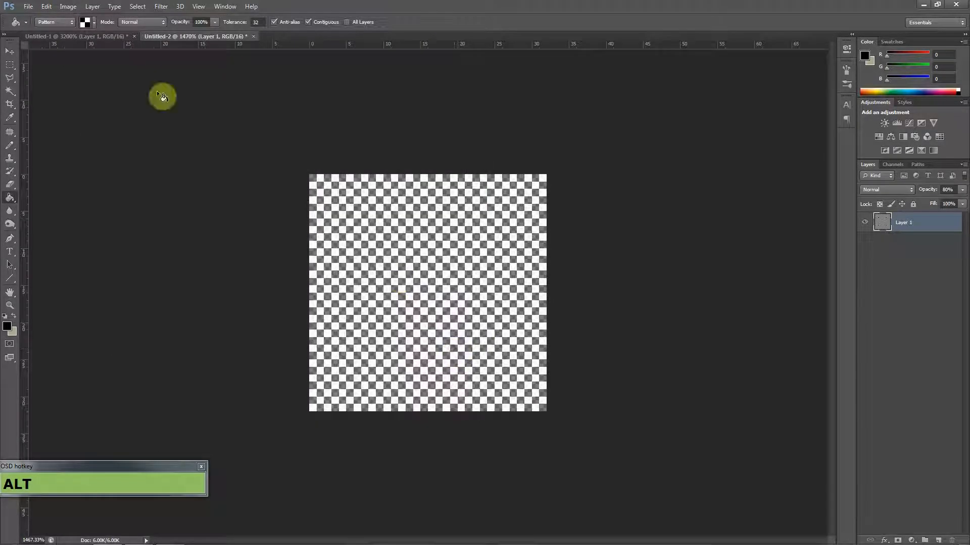
# Step: Check the bit depth options for a new document and cancel without creating it
pyautogui.click(30, 7)
pyautogui.click(32, 17)
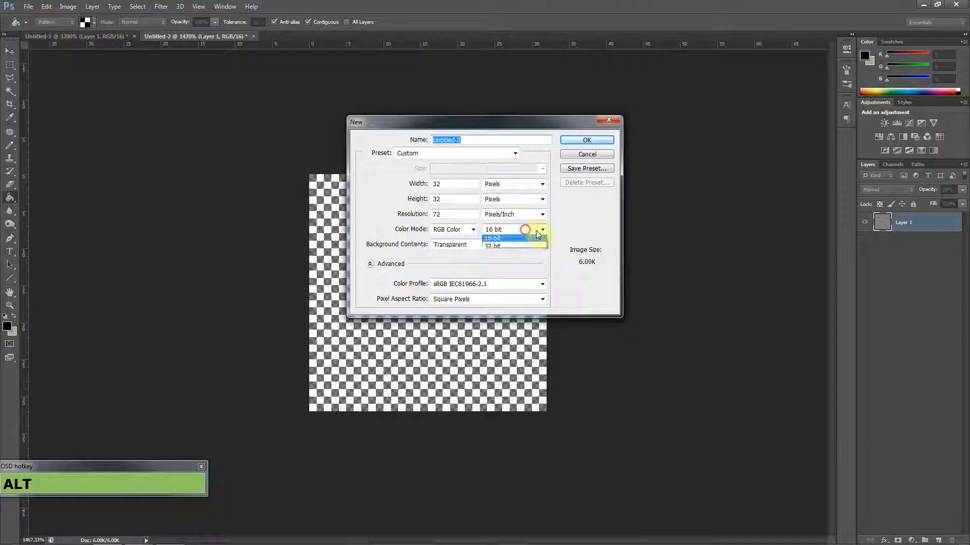
pyautogui.click(542, 235)
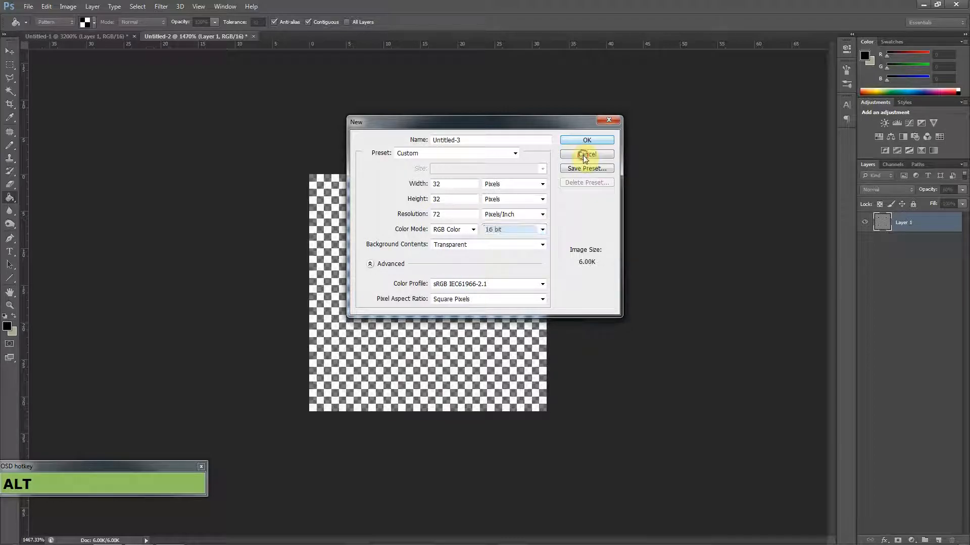
pyautogui.click(585, 154)
# Step: Check which file formats are available for saving the 16-bit checker image and cancel
pyautogui.click(28, 6)
pyautogui.click(92, 132)
pyautogui.click(297, 352)
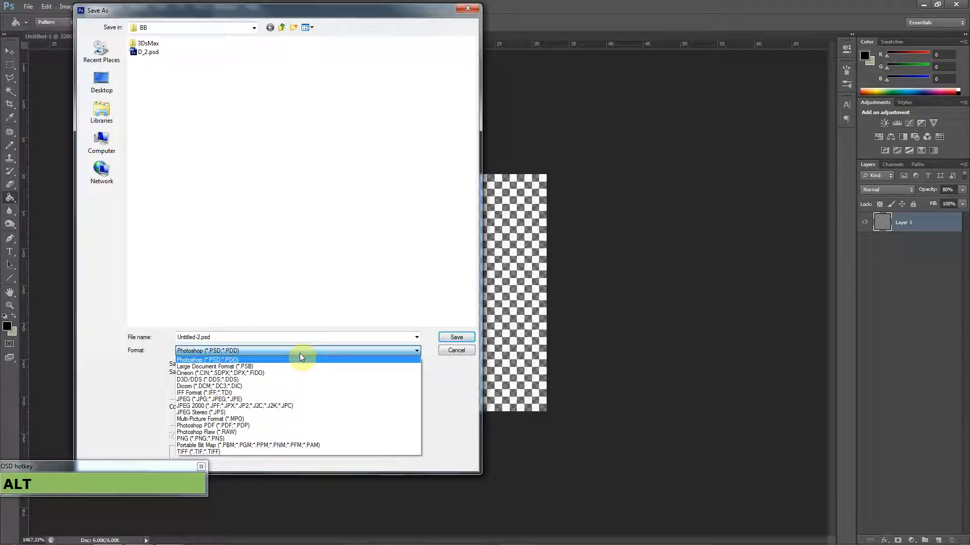
pyautogui.click(300, 353)
pyautogui.click(457, 351)
# Step: Create a new transparent 32 × 32 pixel RGB document with 8-bit colour depth
pyautogui.click(28, 7)
pyautogui.click(40, 17)
pyautogui.click(539, 230)
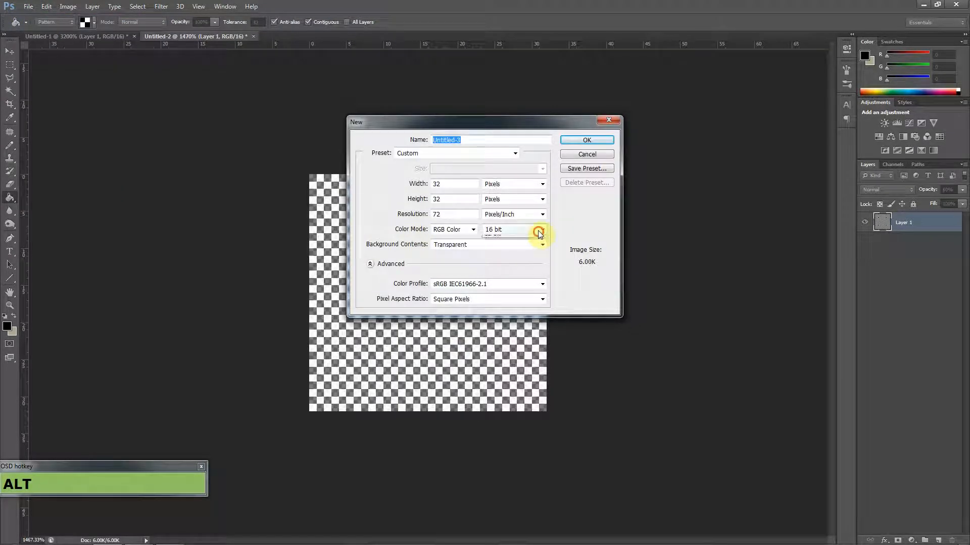
pyautogui.click(532, 243)
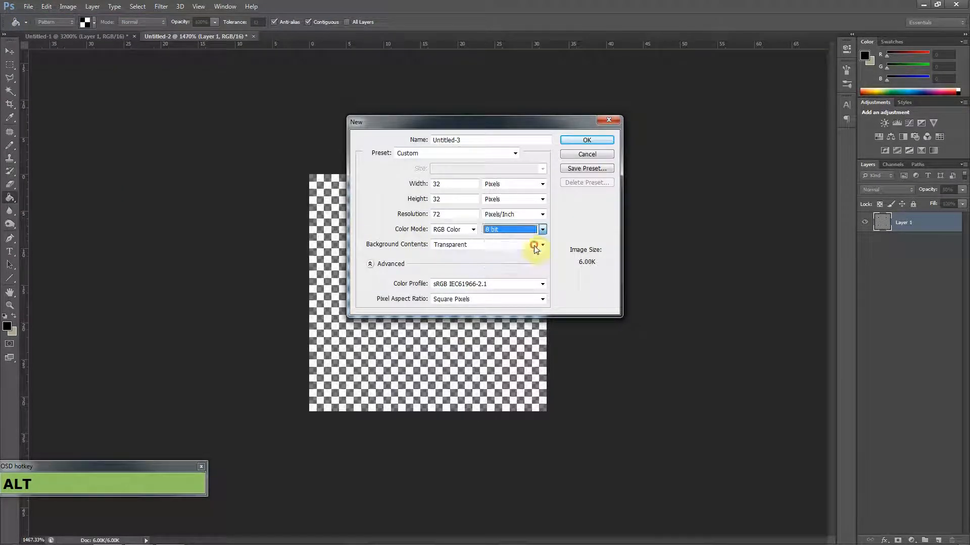
pyautogui.click(600, 137)
# Step: Fill the new canvas with the checker pattern using the Paint Bucket and set the layer opacity to 53%
pyautogui.keyDown('alt'); pyautogui.scroll(10, 432, 312); pyautogui.keyUp('alt')
pyautogui.click(10, 197)
pyautogui.click(383, 270)
pyautogui.keyDown('alt'); pyautogui.scroll(2, 424, 288); pyautogui.keyUp('alt')
pyautogui.click(962, 190)
pyautogui.moveTo(961, 200); pyautogui.dragTo(935, 200)
# Step: Start saving a copy of the 8-bit checker image and browse through the Tutorials folders to the Mansion folder
pyautogui.click(26, 6)
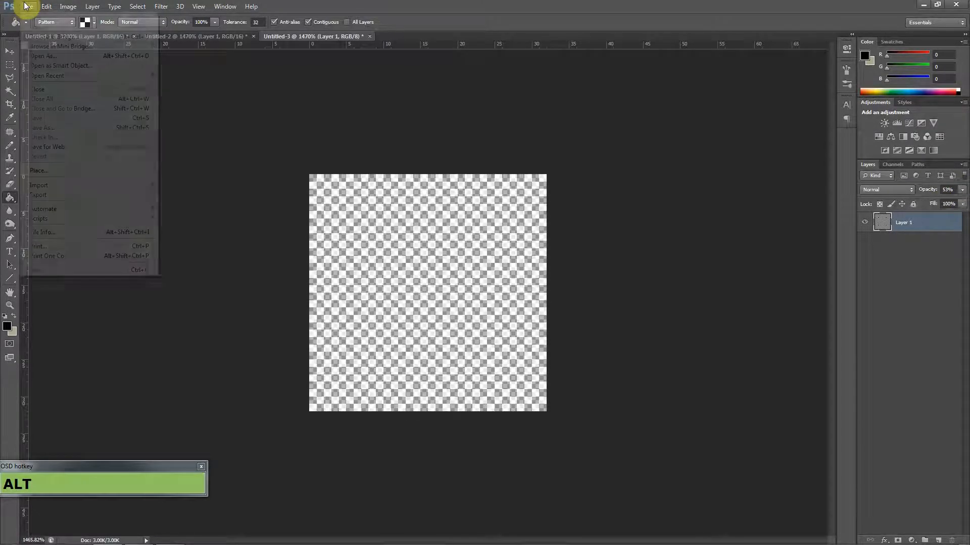
pyautogui.click(86, 129)
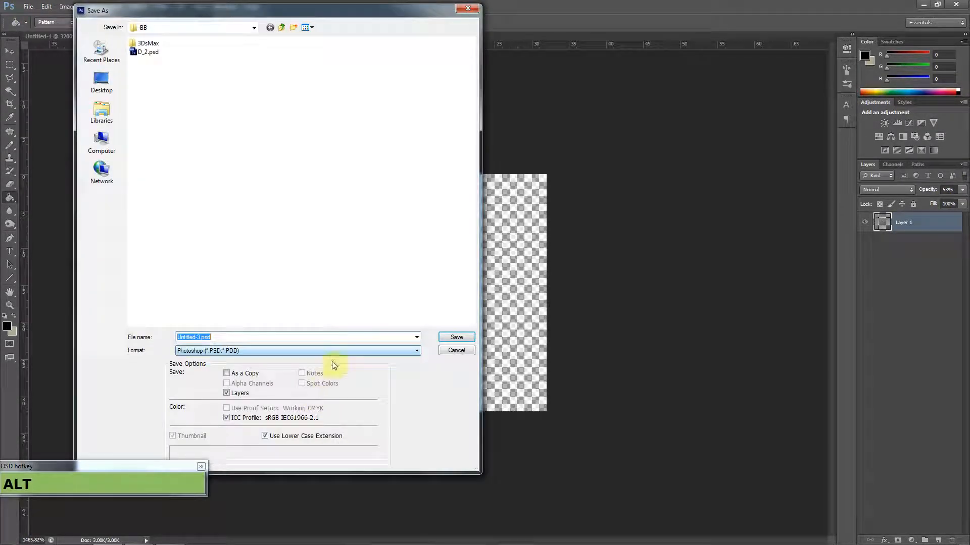
pyautogui.click(339, 351)
pyautogui.click(339, 244)
pyautogui.click(104, 84)
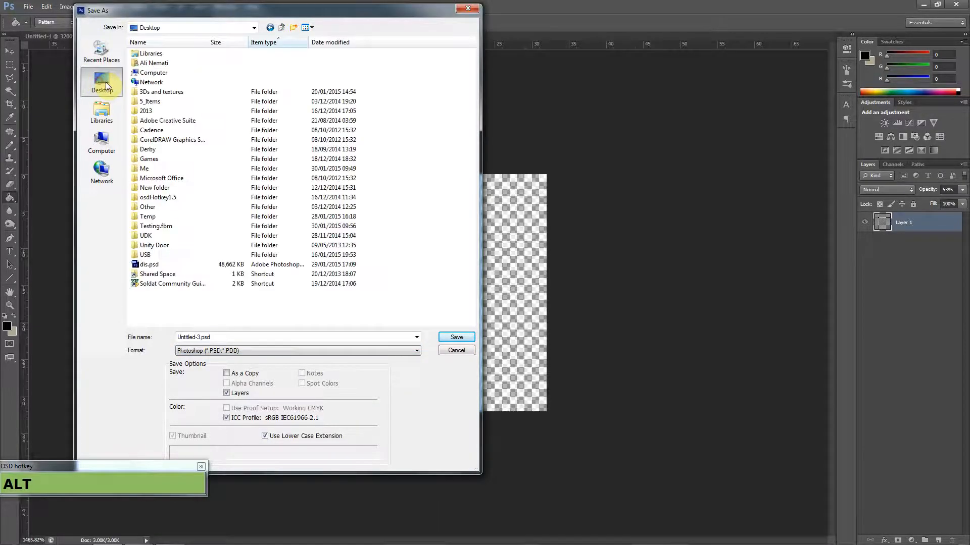
pyautogui.doubleClick(162, 91)
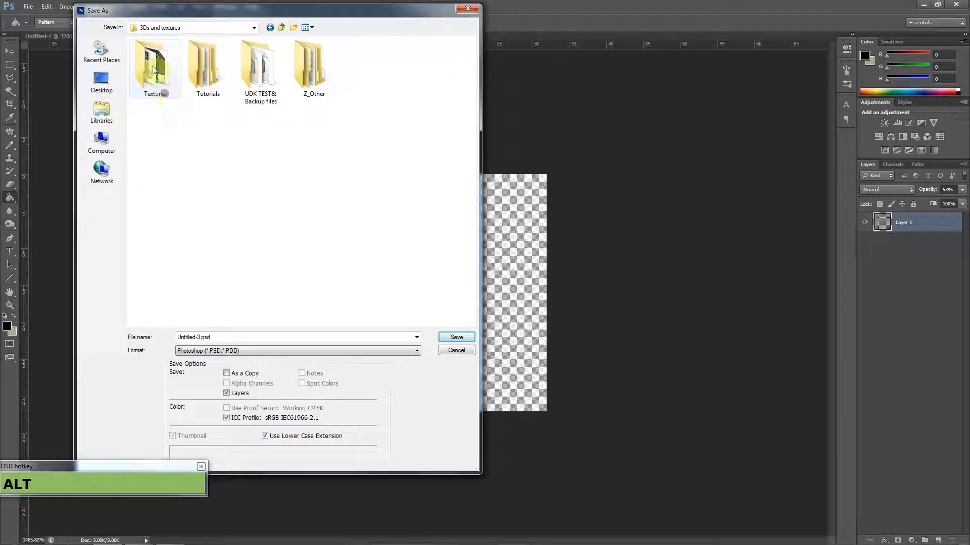
pyautogui.doubleClick(220, 61)
pyautogui.doubleClick(177, 53)
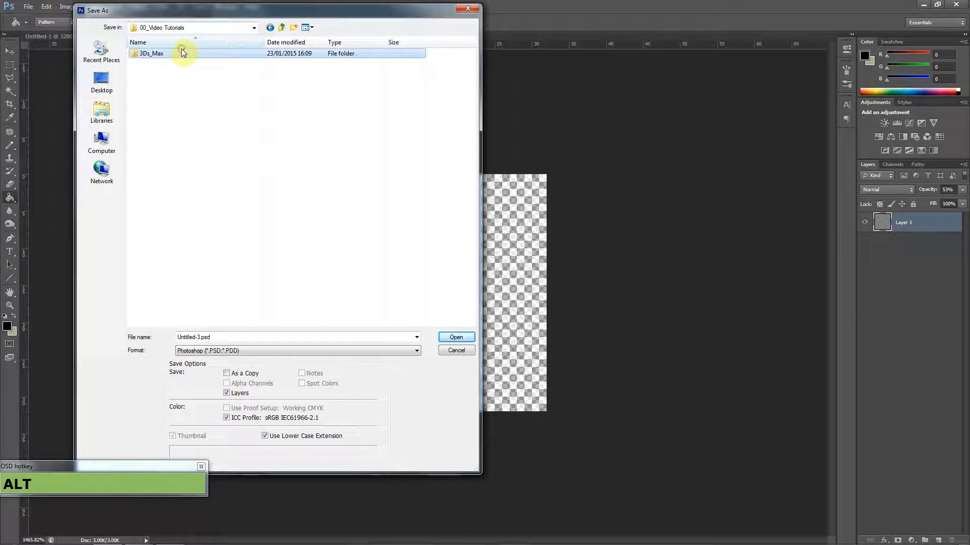
pyautogui.doubleClick(182, 54)
pyautogui.doubleClick(161, 150)
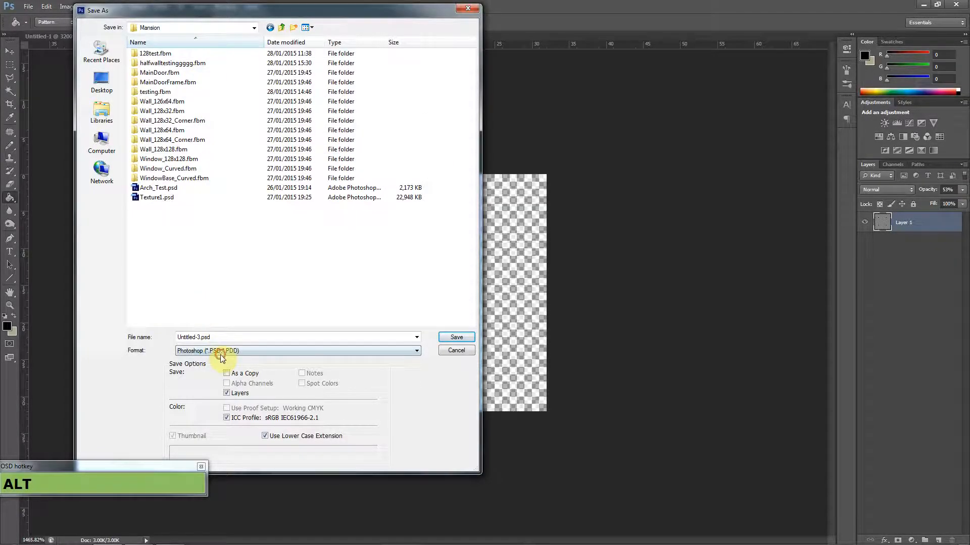
# Step: Save the checker image in Targa format under the name Check, accepting the Targa options
pyautogui.click(220, 350)
pyautogui.click(228, 498)
pyautogui.doubleClick(197, 335)
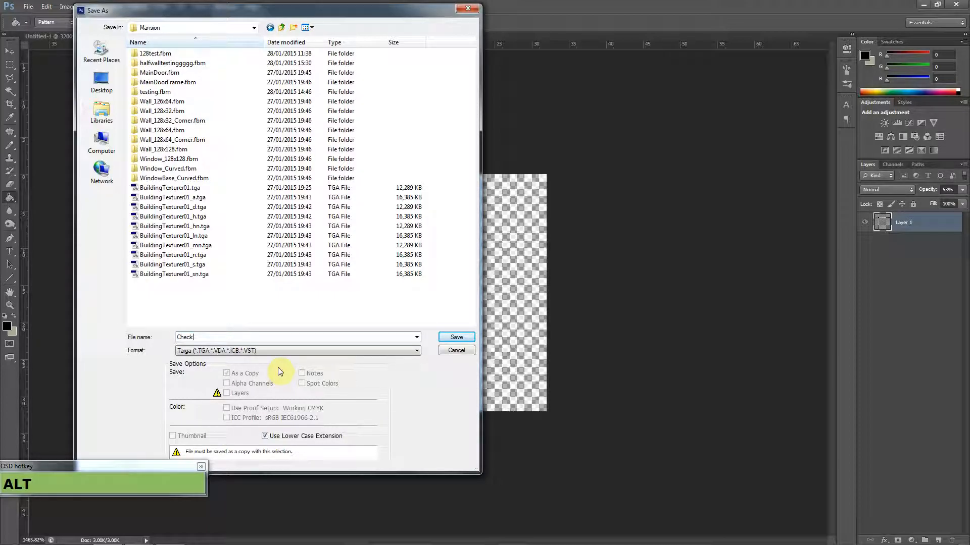
pyautogui.click(439, 336)
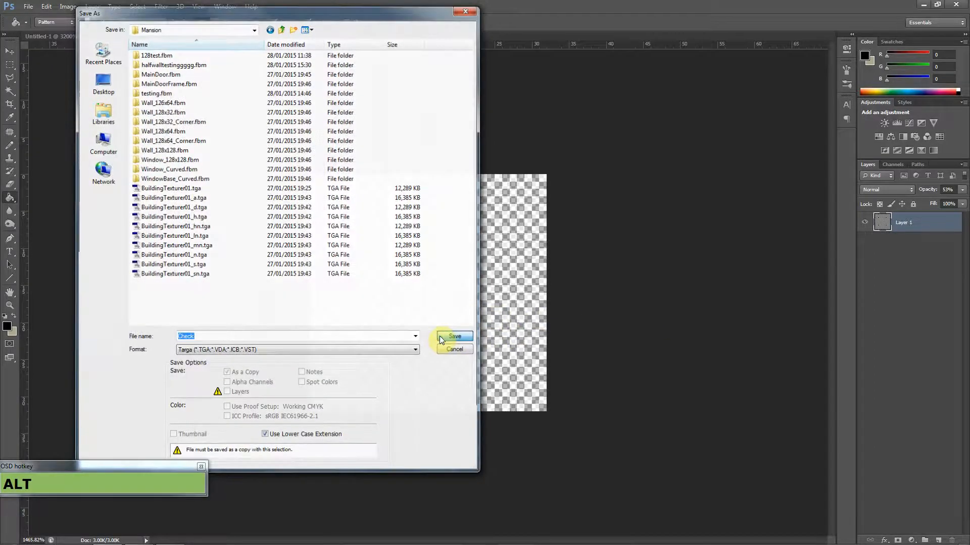
pyautogui.click(501, 183)
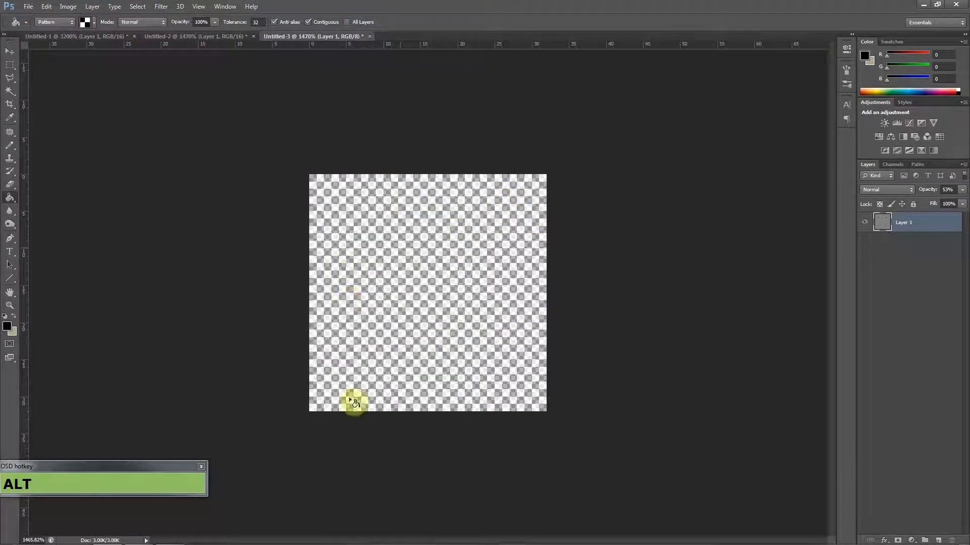
# Step: Switch to 3ds Max and pick a new Bitmap texture as the background of the Edit UVWs window
pyautogui.press('super')
pyautogui.click(138, 535)
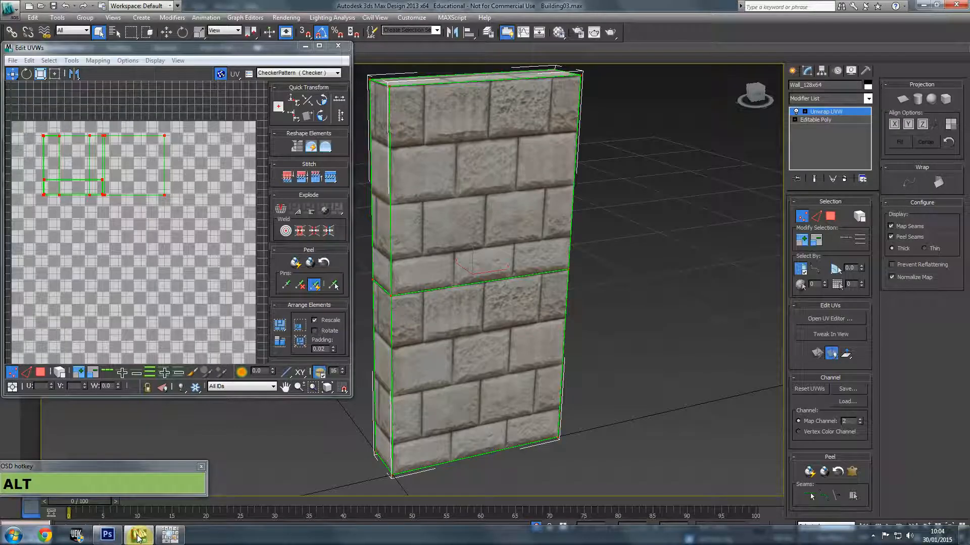
pyautogui.click(331, 76)
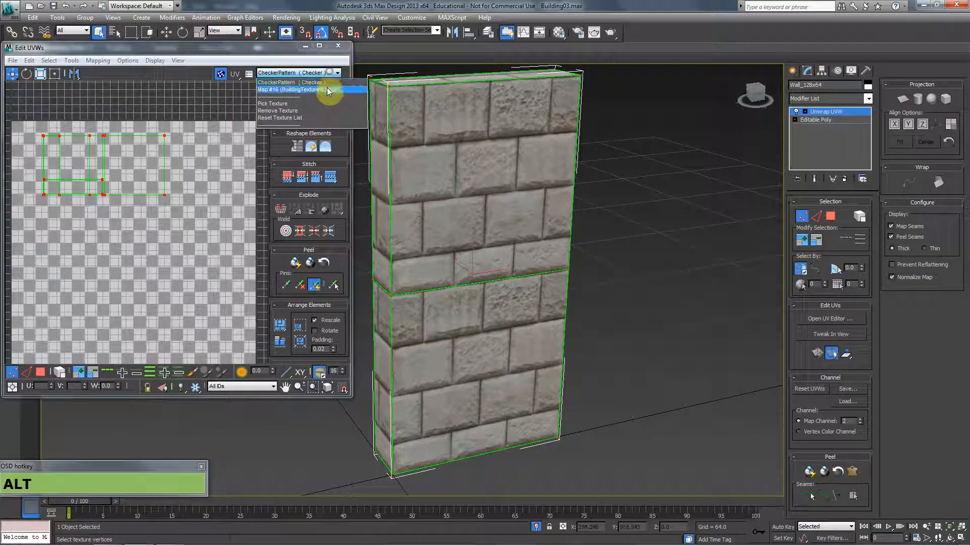
pyautogui.click(324, 95)
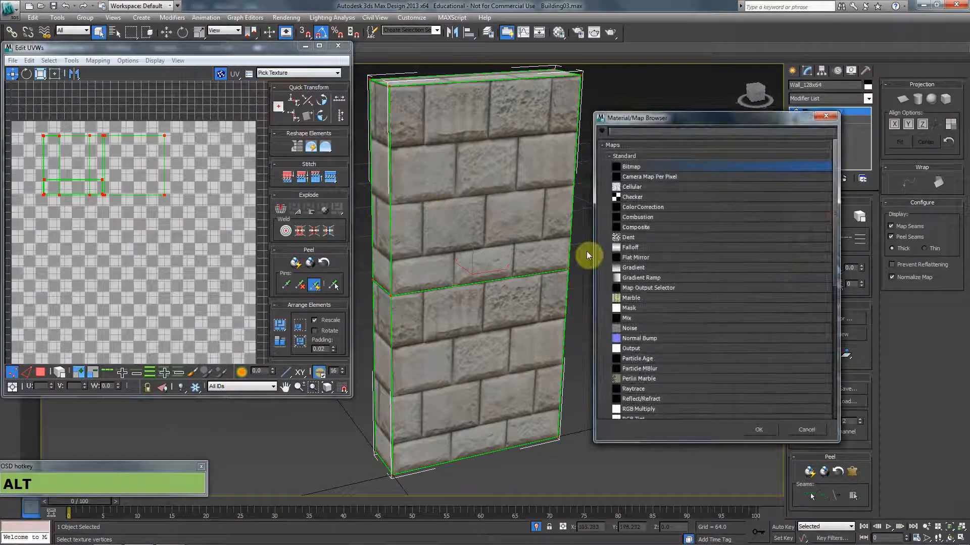
pyautogui.doubleClick(641, 166)
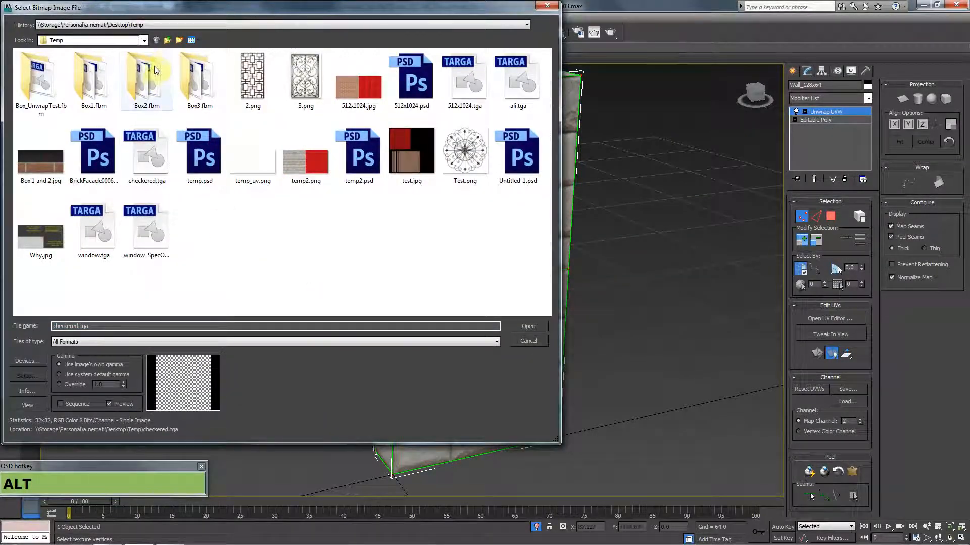
# Step: Load Check.tga from the Mansion folder as the UV editor's background texture
pyautogui.click(137, 41)
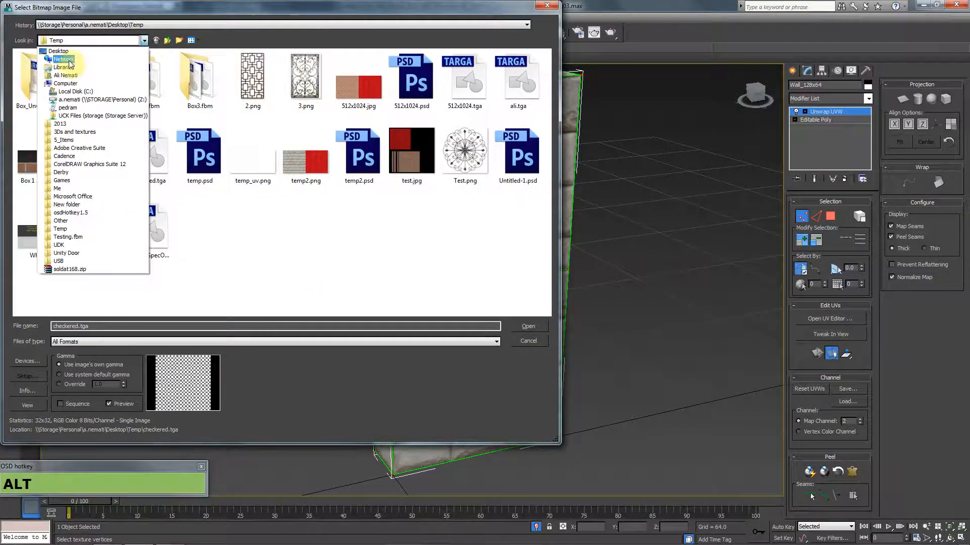
pyautogui.click(71, 124)
pyautogui.doubleClick(91, 79)
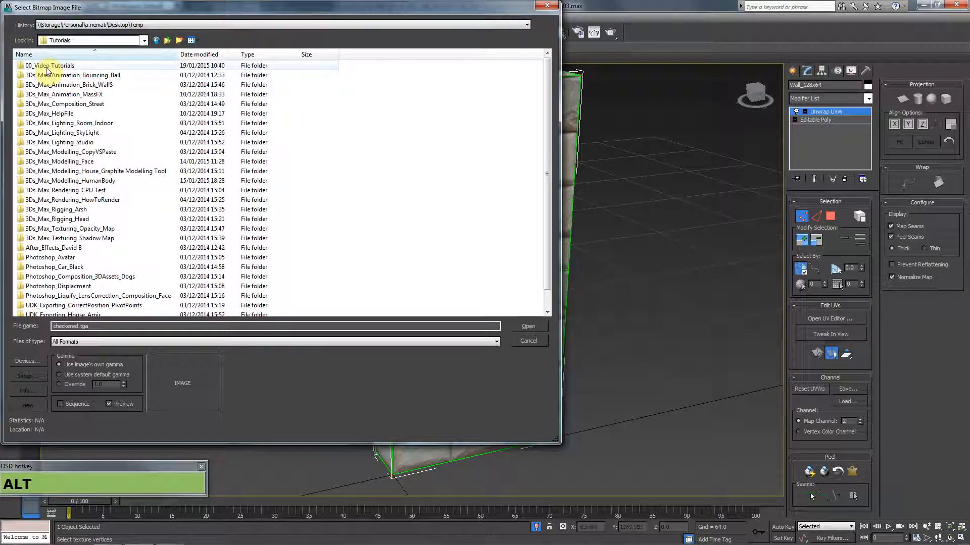
pyautogui.doubleClick(46, 68)
pyautogui.doubleClick(47, 68)
pyautogui.doubleClick(57, 163)
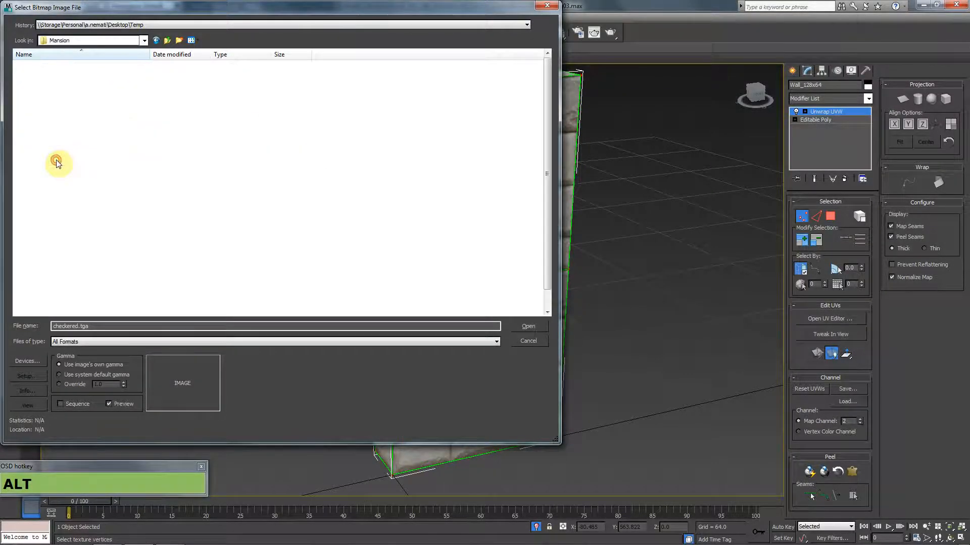
pyautogui.click(237, 219)
pyautogui.press('c')
pyautogui.press('Return')
# Step: Dismiss the autosave error and examine how the checker squares line up with the UV editor's grid lines
pyautogui.moveTo(169, 209)
pyautogui.keyDown('alt'); pyautogui.mouseDown(button='middle')
pyautogui.moveTo(195, 197)
pyautogui.moveTo(179, 198)
pyautogui.mouseUp(button='middle'); pyautogui.keyUp('alt')
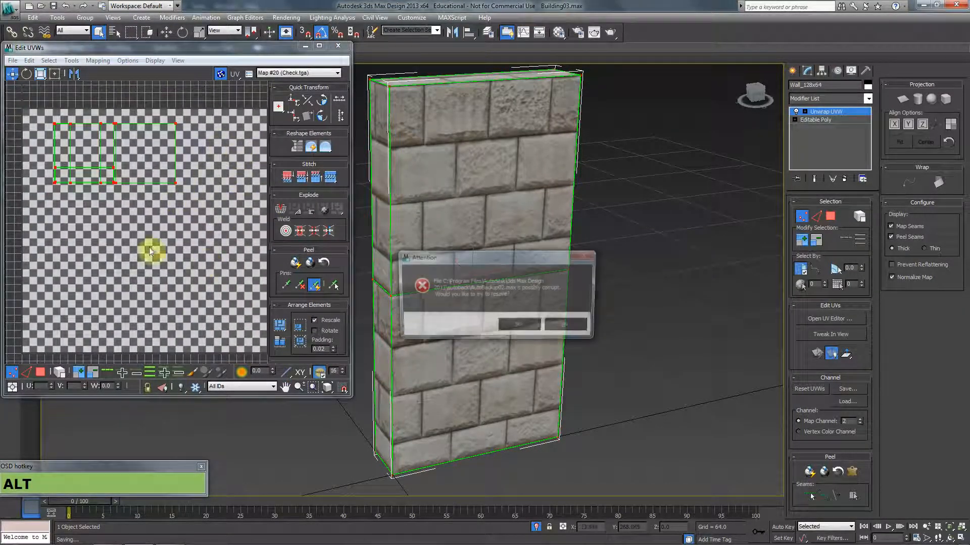
pyautogui.click(566, 327)
pyautogui.moveTo(152, 123); pyautogui.dragTo(134, 157, button='middle')
pyautogui.scroll(10, 219, 156)
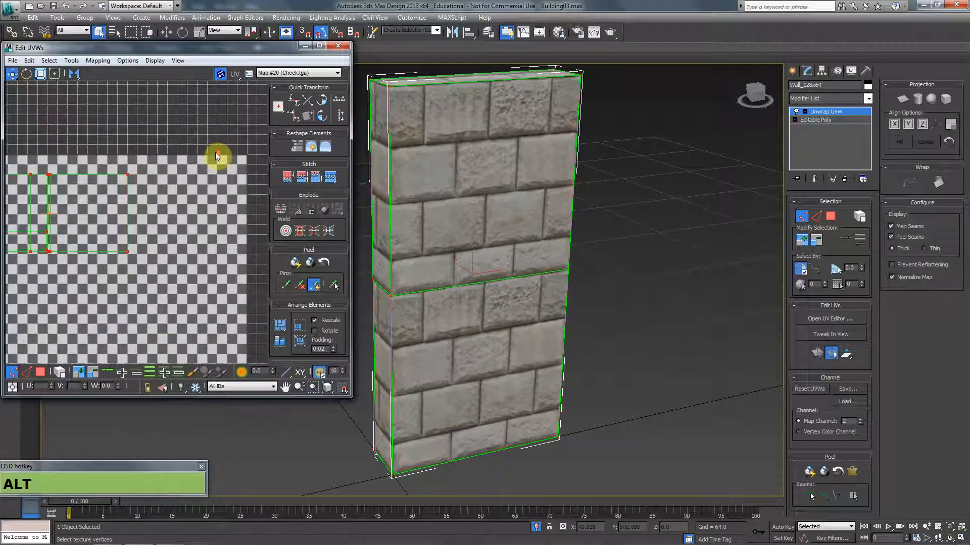
pyautogui.scroll(5, 214, 201)
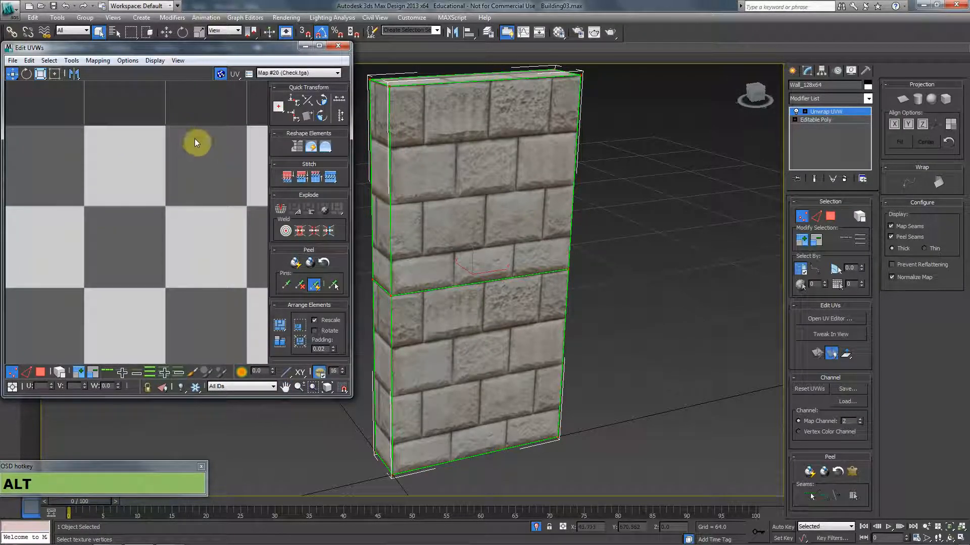
pyautogui.moveTo(246, 139); pyautogui.dragTo(201, 139, button='middle')
pyautogui.keyDown('alt'); pyautogui.moveTo(141, 187); pyautogui.dragTo(180, 156, button='middle'); pyautogui.keyUp('alt')
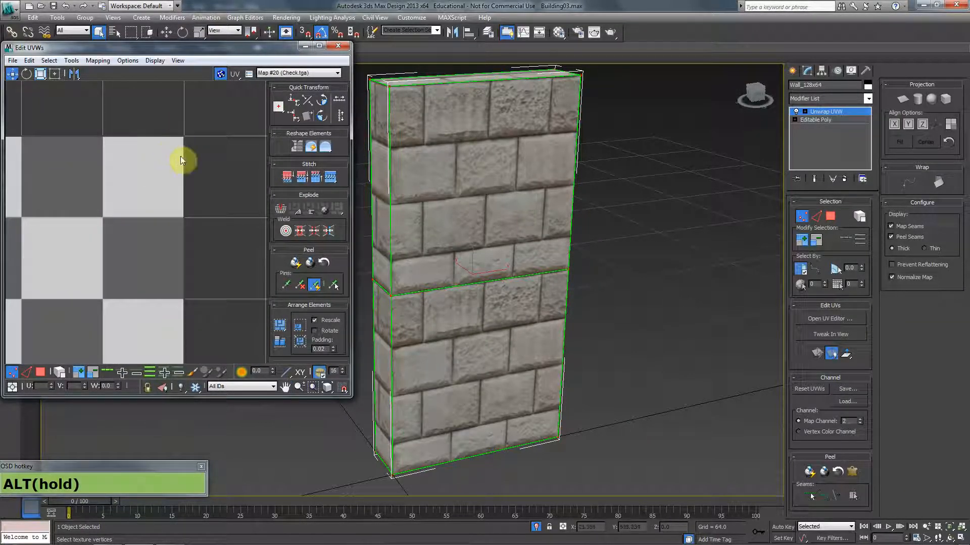
pyautogui.scroll(-4, 188, 158)
pyautogui.scroll(-3, 101, 114)
pyautogui.moveTo(109, 184); pyautogui.dragTo(193, 154, button='middle')
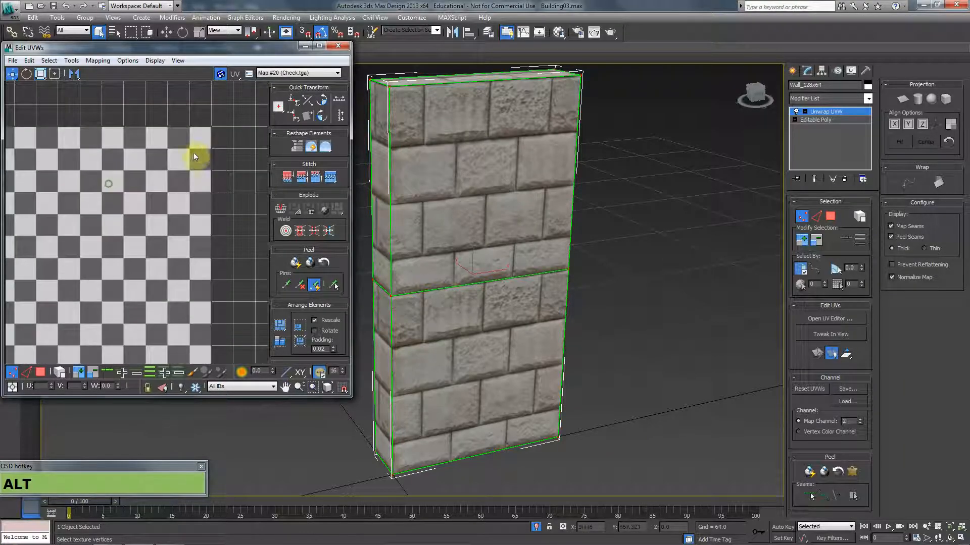
pyautogui.keyDown('alt'); pyautogui.moveTo(150, 192); pyautogui.dragTo(202, 147, button='middle'); pyautogui.keyUp('alt')
pyautogui.scroll(-3, 77, 160)
pyautogui.keyDown('alt'); pyautogui.moveTo(80, 217); pyautogui.dragTo(170, 205, button='middle'); pyautogui.keyUp('alt')
pyautogui.scroll(-3, 151, 223)
pyautogui.moveTo(33, 282); pyautogui.dragTo(34, 280)
# Step: Switch to polygon selection and select all UV faces of the wall
pyautogui.keyDown('alt'); pyautogui.moveTo(492, 251); pyautogui.dragTo(531, 248, button='middle'); pyautogui.keyUp('alt')
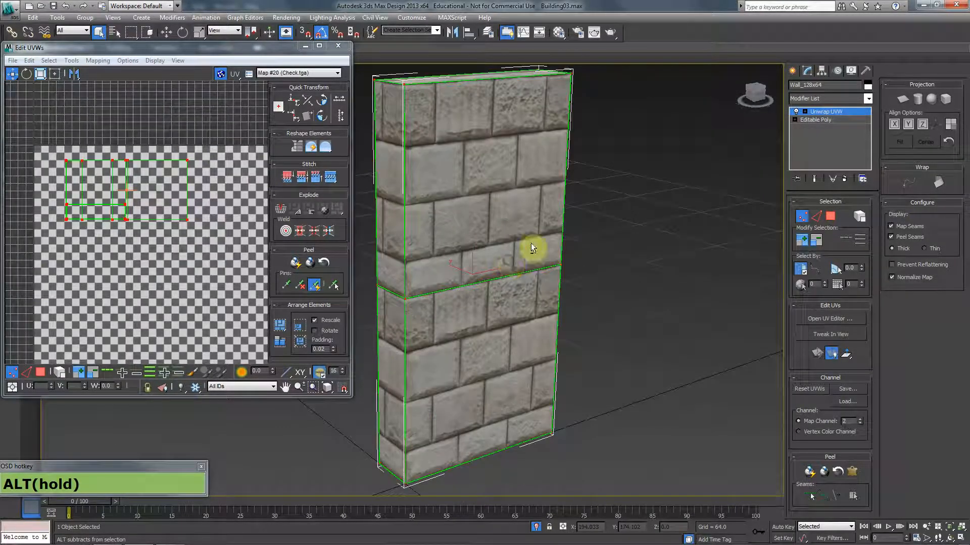
pyautogui.click(831, 217)
pyautogui.click(44, 235)
pyautogui.moveTo(133, 200); pyautogui.dragTo(7, 125)
pyautogui.moveTo(439, 209)
pyautogui.keyDown('alt'); pyautogui.mouseDown(button='middle')
pyautogui.moveTo(484, 234)
pyautogui.moveTo(444, 201)
pyautogui.moveTo(513, 301)
pyautogui.moveTo(684, 242)
pyautogui.moveTo(509, 169)
pyautogui.moveTo(445, 258)
pyautogui.mouseUp(button='middle'); pyautogui.keyUp('alt')
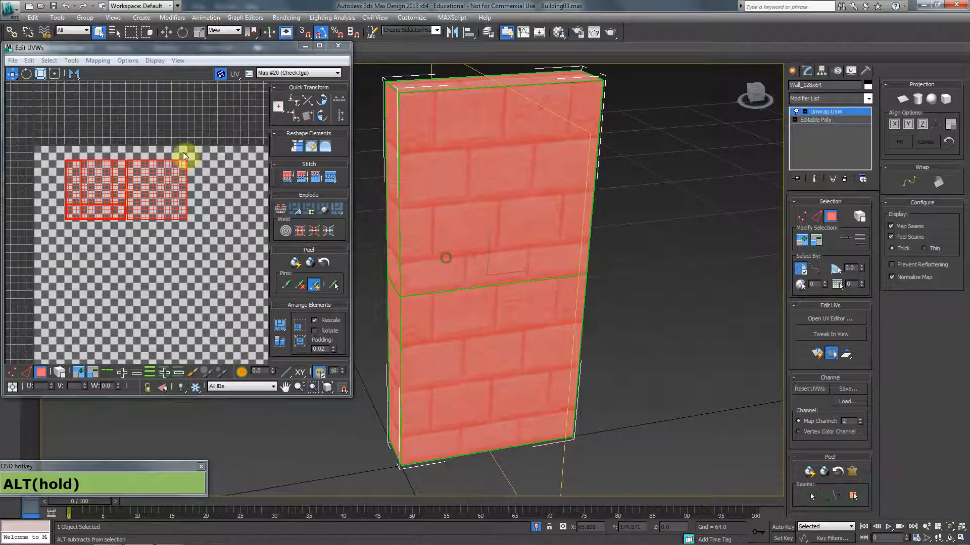
# Step: Apply Flatten Mapping to the selected wall faces with a spacing of 0.02
pyautogui.click(99, 60)
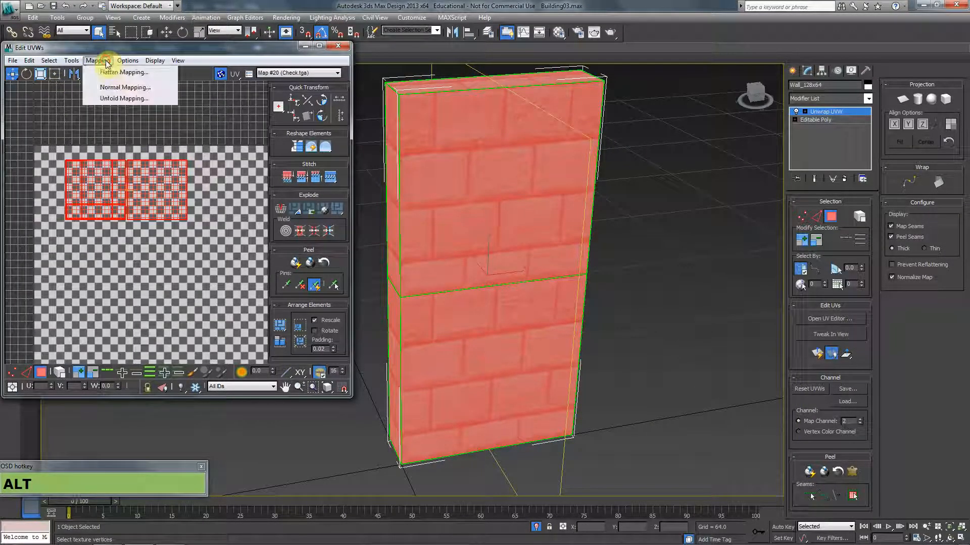
pyautogui.click(123, 72)
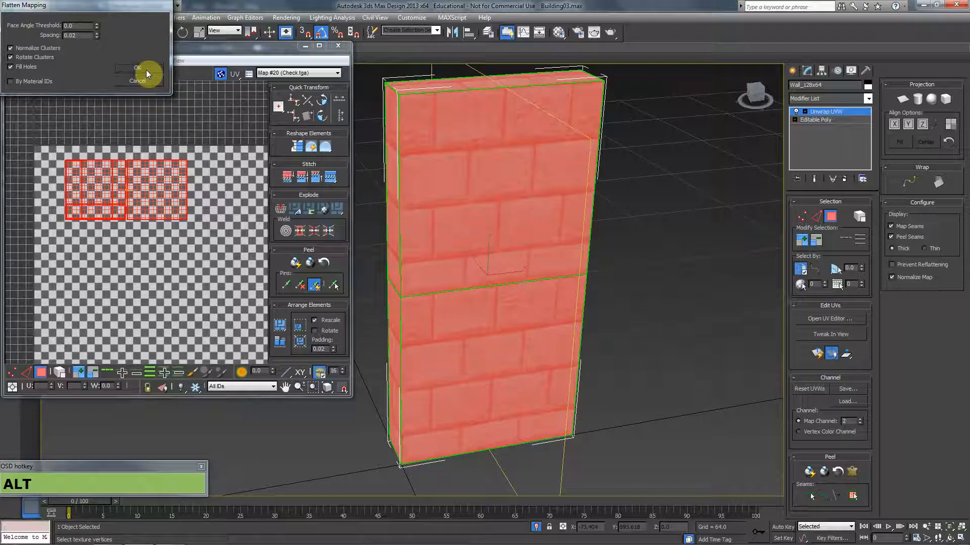
pyautogui.click(126, 70)
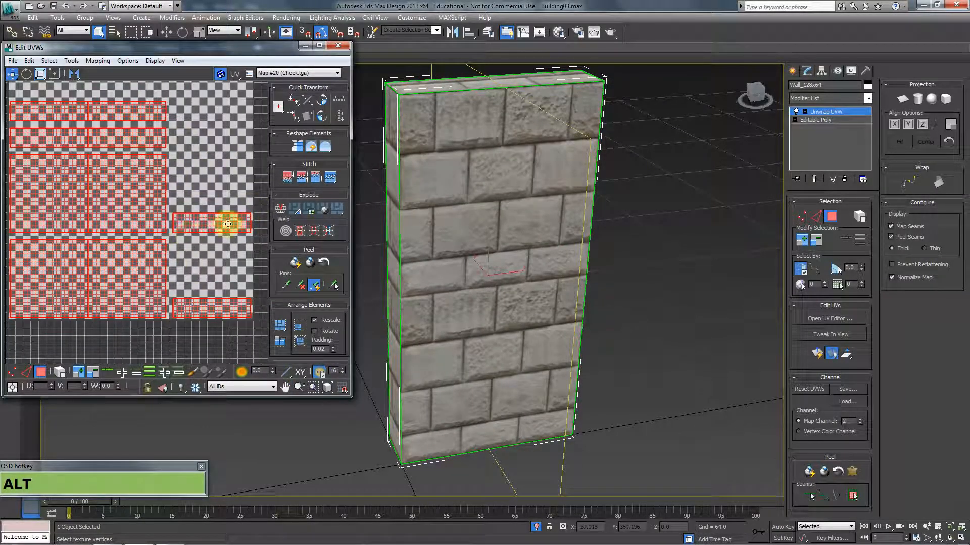
# Step: Examine how the edges of the flattened UV clusters line up with the checker squares
pyautogui.scroll(5, 245, 242)
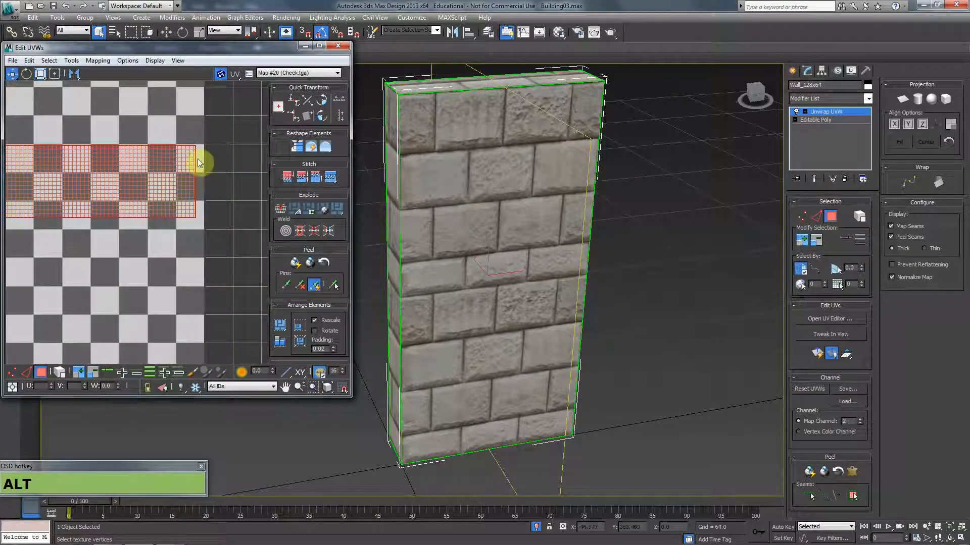
pyautogui.scroll(3, 186, 194)
pyautogui.moveTo(156, 158); pyautogui.dragTo(127, 216, button='middle')
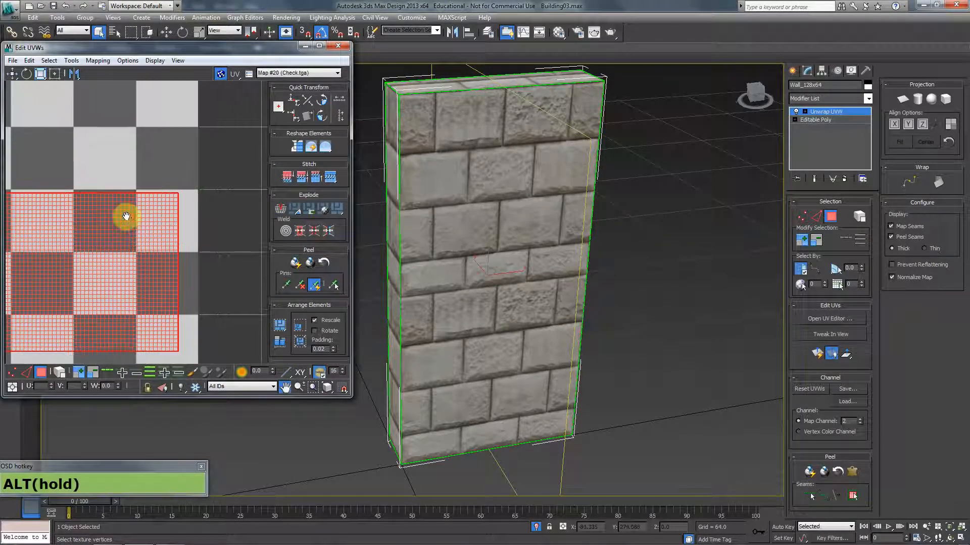
pyautogui.keyDown('alt'); pyautogui.scroll(3, 127, 216); pyautogui.keyUp('alt')
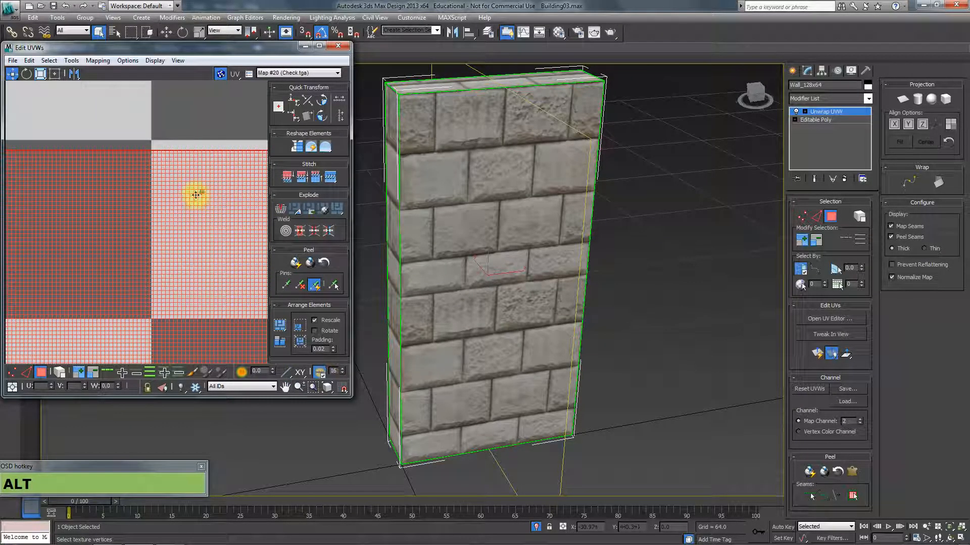
pyautogui.scroll(-2, 198, 204)
pyautogui.scroll(1, 223, 256)
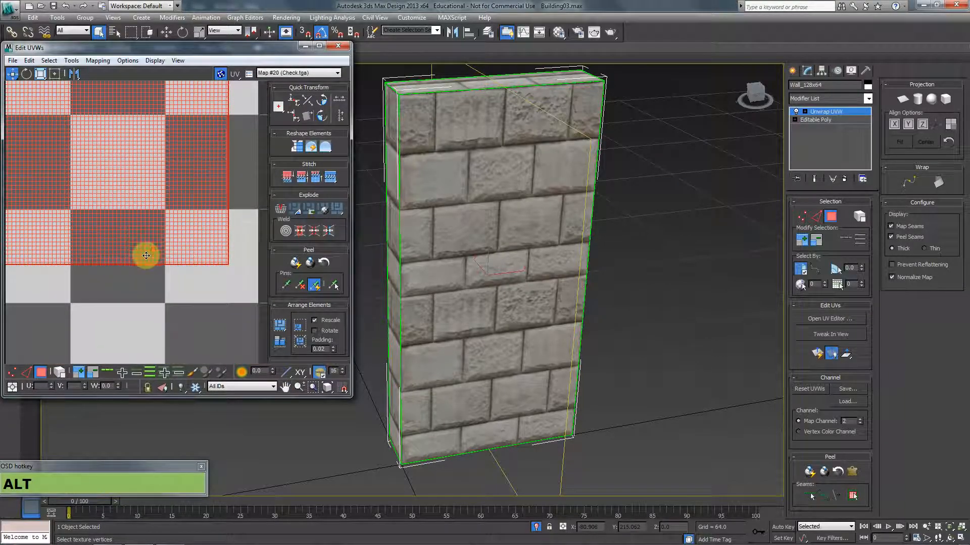
pyautogui.scroll(-3, 146, 255)
pyautogui.scroll(-1, 108, 268)
pyautogui.keyDown('alt'); pyautogui.moveTo(85, 276); pyautogui.dragTo(222, 263, button='middle'); pyautogui.keyUp('alt')
pyautogui.keyDown('alt'); pyautogui.scroll(-2, 178, 257); pyautogui.keyUp('alt')
pyautogui.keyDown('alt'); pyautogui.scroll(-3, 48, 262); pyautogui.keyUp('alt')
pyautogui.keyDown('alt'); pyautogui.moveTo(55, 264); pyautogui.dragTo(220, 256, button='middle'); pyautogui.keyUp('alt')
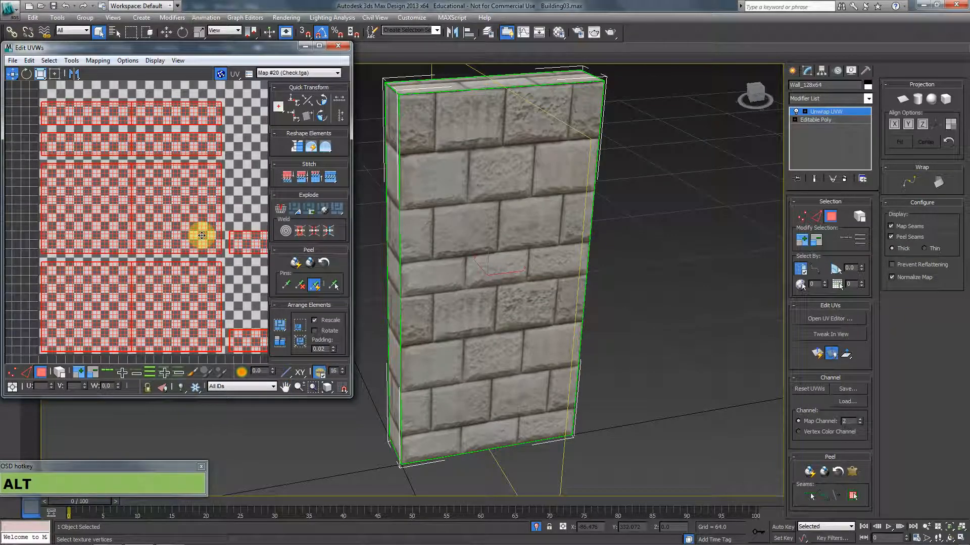
# Step: Reapply Flatten Mapping to the wall's UV faces with a larger spacing between the clusters
pyautogui.click(144, 171)
pyautogui.click(97, 60)
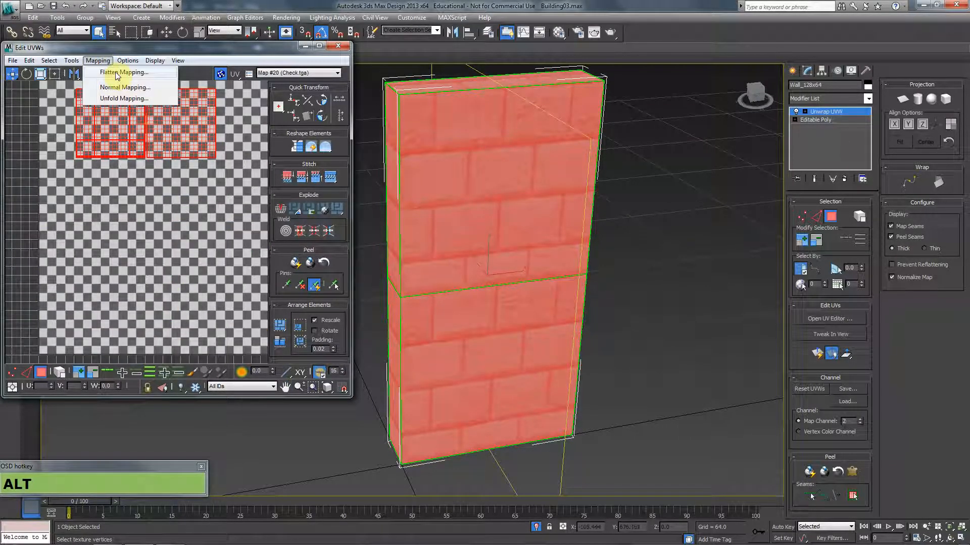
pyautogui.click(117, 74)
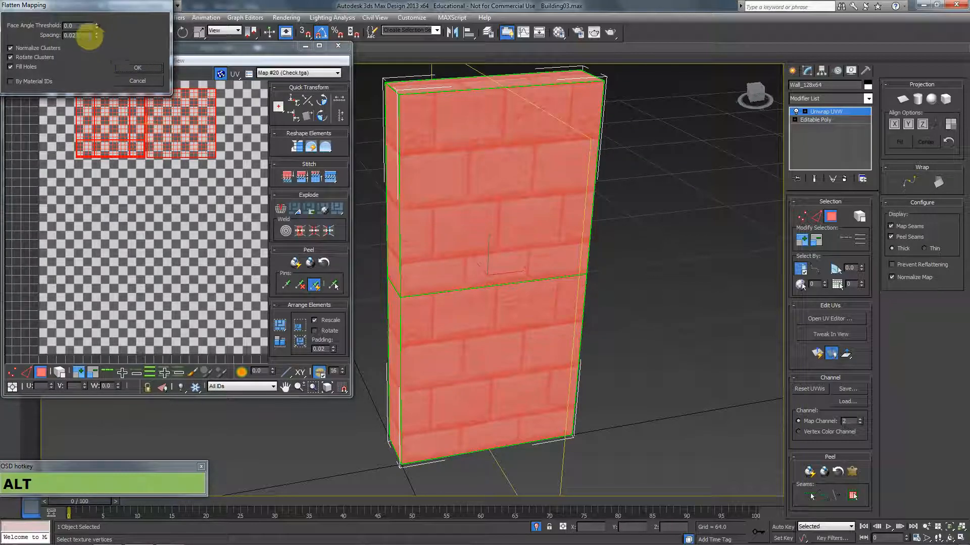
pyautogui.moveTo(74, 35); pyautogui.dragTo(93, 42)
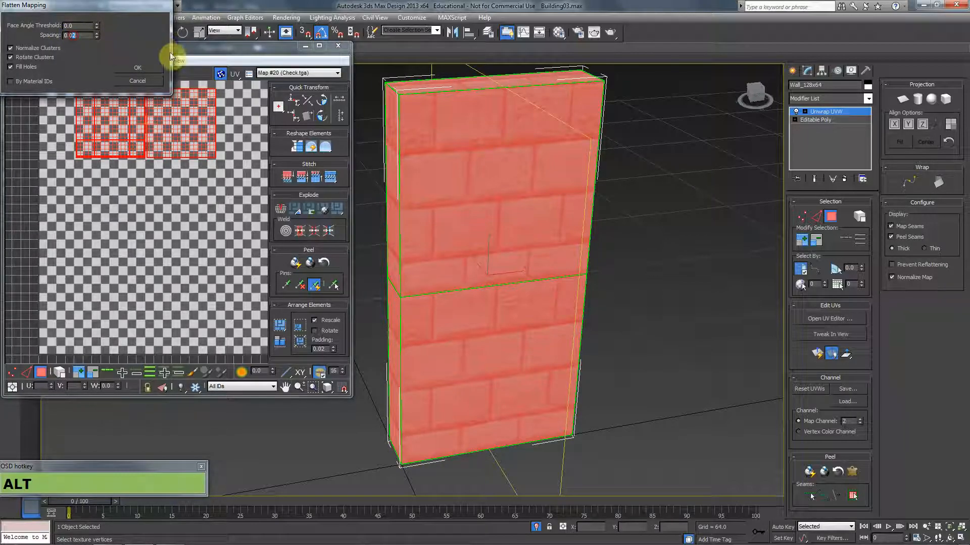
pyautogui.click(144, 67)
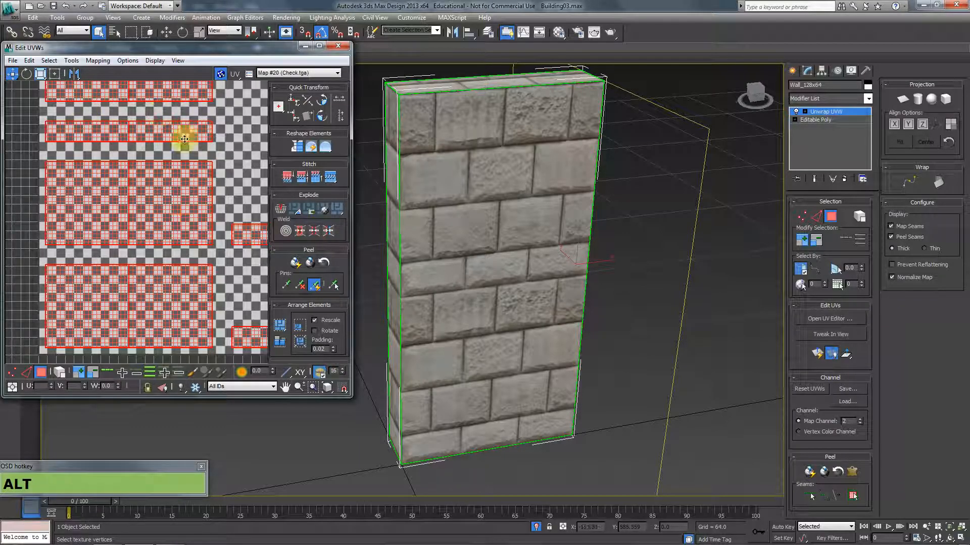
# Step: Turn on snapping in the UV editor and nudge all flattened wall clusters onto the checker squares
pyautogui.keyDown('alt'); pyautogui.moveTo(174, 158); pyautogui.dragTo(174, 194, button='middle'); pyautogui.keyUp('alt')
pyautogui.keyDown('alt'); pyautogui.scroll(3, 174, 194); pyautogui.keyUp('alt')
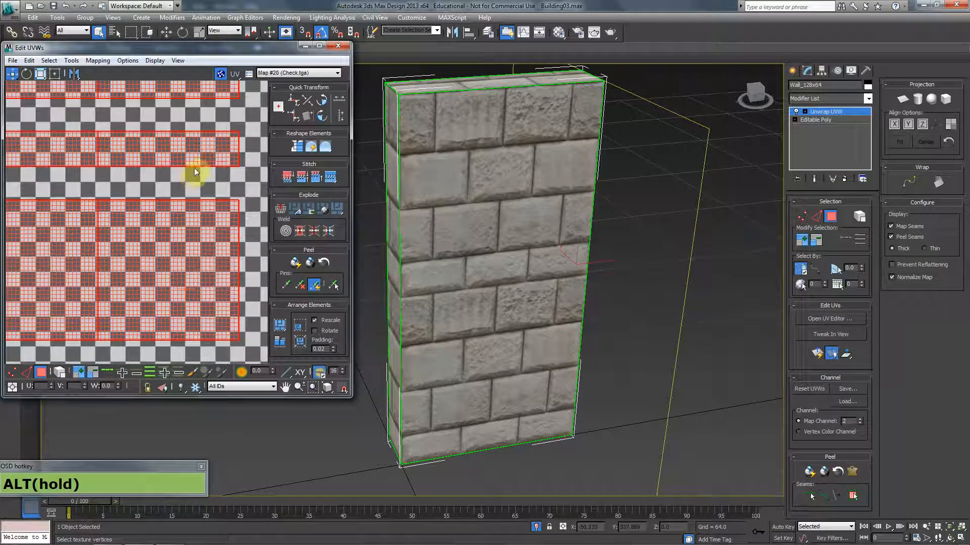
pyautogui.keyDown('alt'); pyautogui.scroll(-6, 145, 199); pyautogui.keyUp('alt')
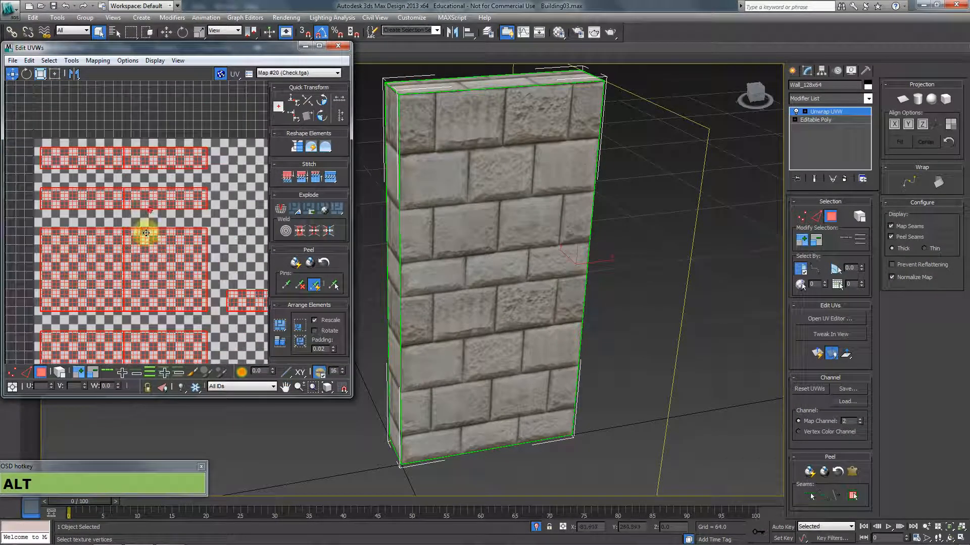
pyautogui.click(342, 388)
pyautogui.moveTo(342, 388); pyautogui.dragTo(344, 404)
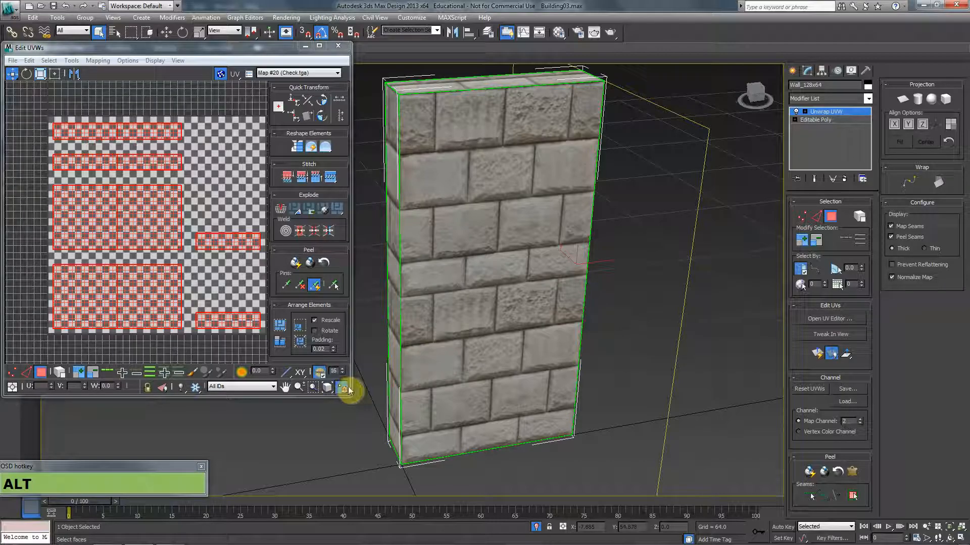
pyautogui.moveTo(177, 260); pyautogui.dragTo(167, 255, button='middle')
# Step: Examine how the snapped cluster edges line up with the checker squares and the texture's border
pyautogui.keyDown('alt'); pyautogui.moveTo(144, 150); pyautogui.dragTo(161, 212, button='middle'); pyautogui.keyUp('alt')
pyautogui.keyDown('alt'); pyautogui.moveTo(211, 259); pyautogui.dragTo(173, 205, button='middle'); pyautogui.keyUp('alt')
pyautogui.scroll(2, 172, 206)
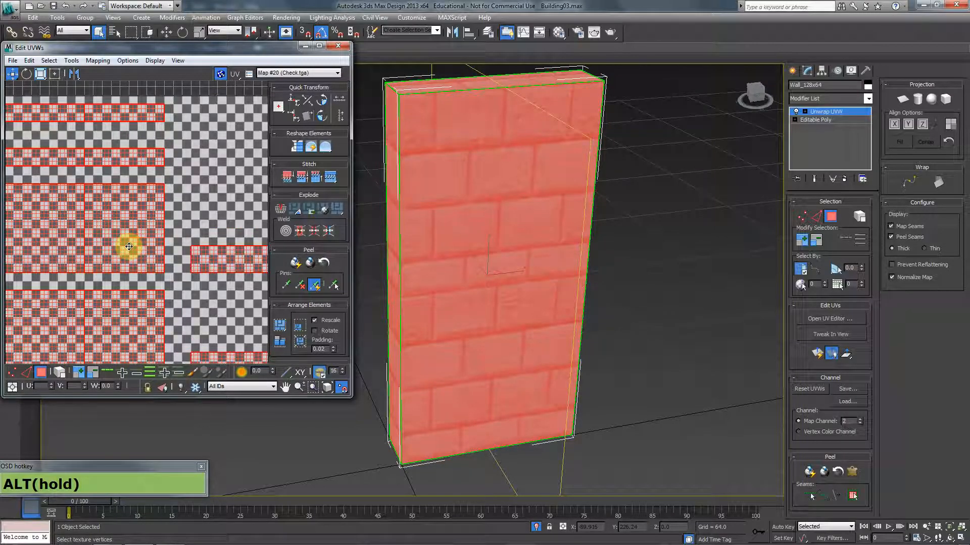
pyautogui.keyDown('alt'); pyautogui.moveTo(126, 149); pyautogui.dragTo(141, 67, button='middle'); pyautogui.keyUp('alt')
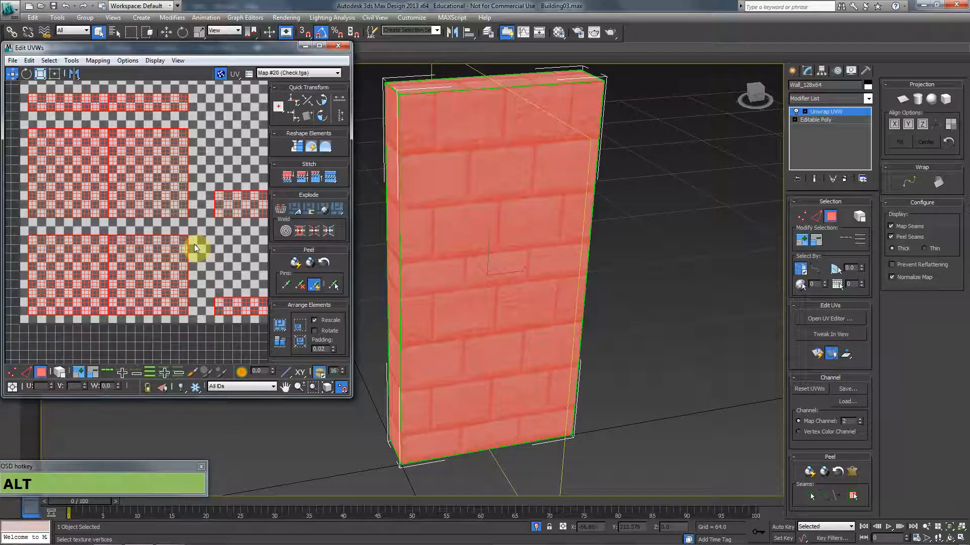
pyautogui.keyDown('alt'); pyautogui.moveTo(147, 222); pyautogui.dragTo(194, 294, button='middle'); pyautogui.keyUp('alt')
pyautogui.keyDown('alt'); pyautogui.moveTo(133, 180); pyautogui.dragTo(173, 232, button='middle'); pyautogui.keyUp('alt')
pyautogui.scroll(4, 173, 232)
pyautogui.keyDown('alt'); pyautogui.moveTo(88, 190); pyautogui.dragTo(184, 247, button='middle'); pyautogui.keyUp('alt')
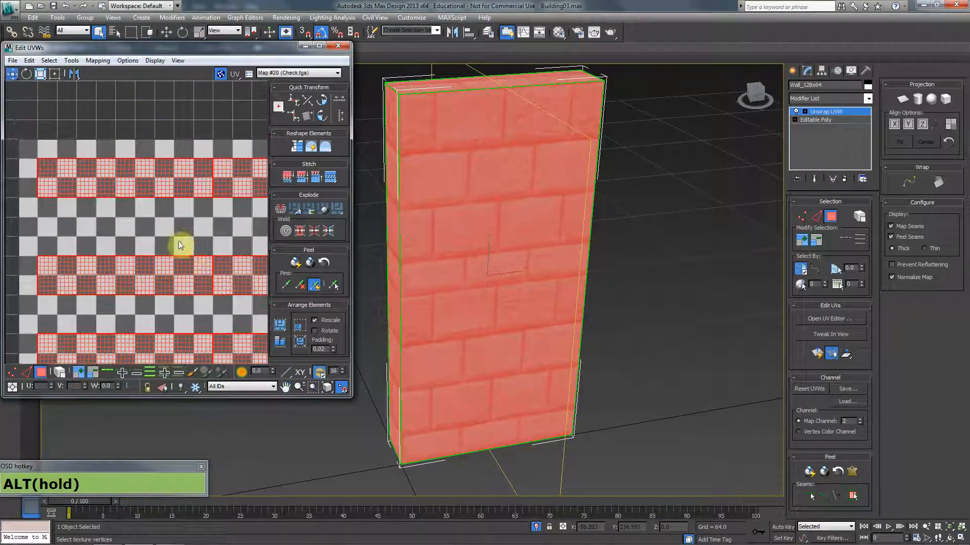
pyautogui.scroll(-4, 58, 231)
pyautogui.moveTo(129, 276); pyautogui.dragTo(168, 241, button='middle')
pyautogui.scroll(-2, 156, 189)
pyautogui.scroll(3, 162, 235)
pyautogui.moveTo(123, 202); pyautogui.dragTo(182, 266, button='middle')
pyautogui.scroll(1, 182, 266)
pyautogui.scroll(5, 152, 162)
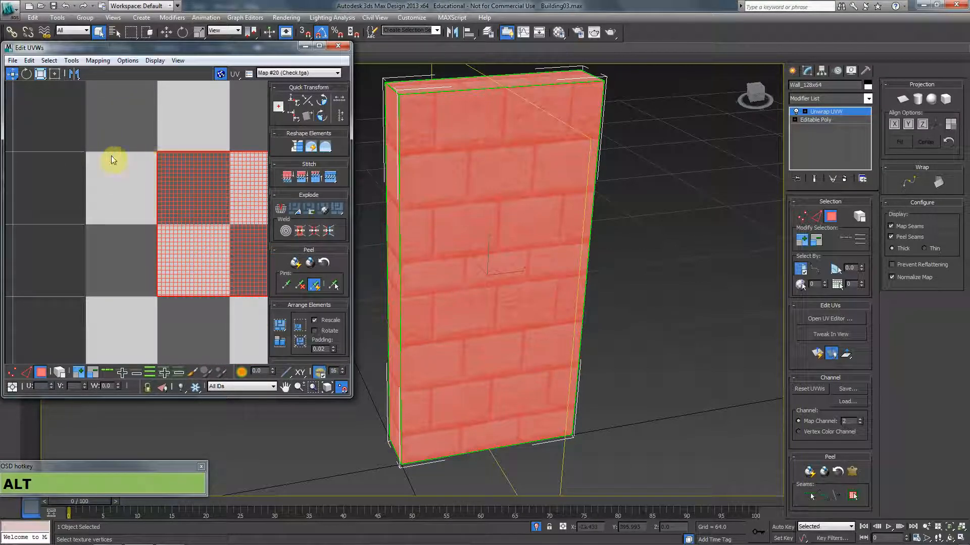
pyautogui.scroll(-2, 90, 156)
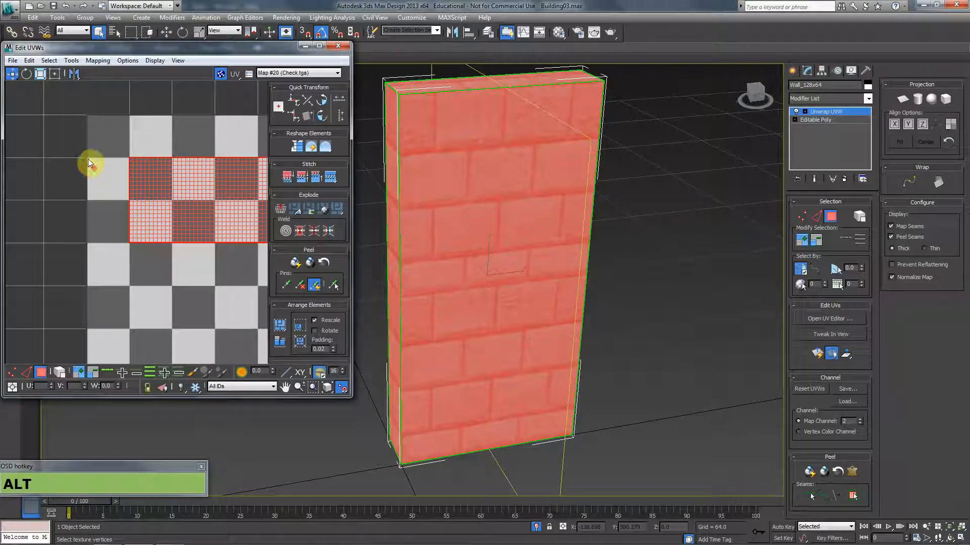
pyautogui.moveTo(154, 174); pyautogui.dragTo(132, 174)
# Step: Examine how many checker squares separate the rows and columns of the wall's UV clusters
pyautogui.scroll(-3, 136, 219)
pyautogui.keyDown('alt'); pyautogui.moveTo(198, 269); pyautogui.dragTo(125, 195, button='middle'); pyautogui.keyUp('alt')
pyautogui.keyDown('alt'); pyautogui.moveTo(192, 152); pyautogui.dragTo(120, 143, button='middle'); pyautogui.keyUp('alt')
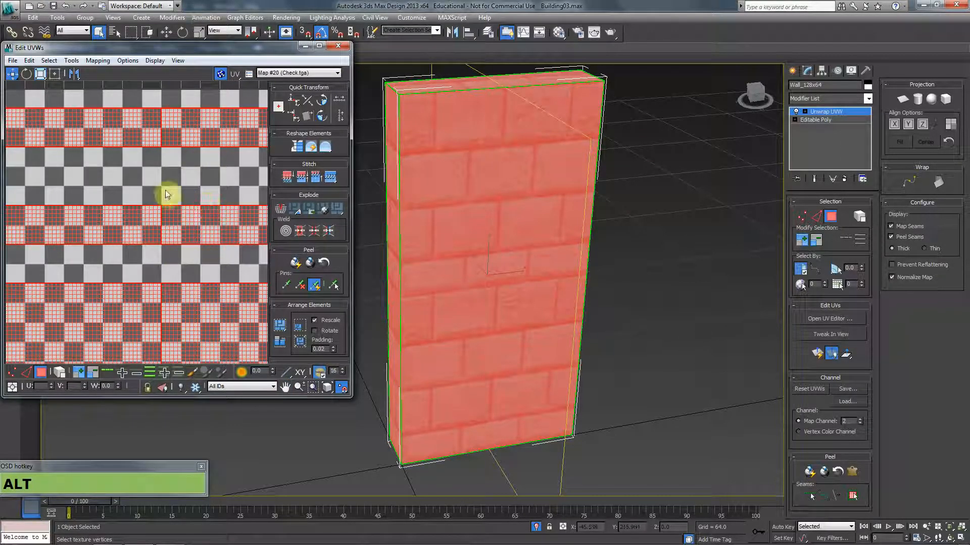
pyautogui.moveTo(144, 308); pyautogui.dragTo(149, 181, button='middle')
pyautogui.scroll(-3, 153, 235)
pyautogui.moveTo(204, 309); pyautogui.dragTo(142, 282, button='middle')
pyautogui.scroll(2, 187, 229)
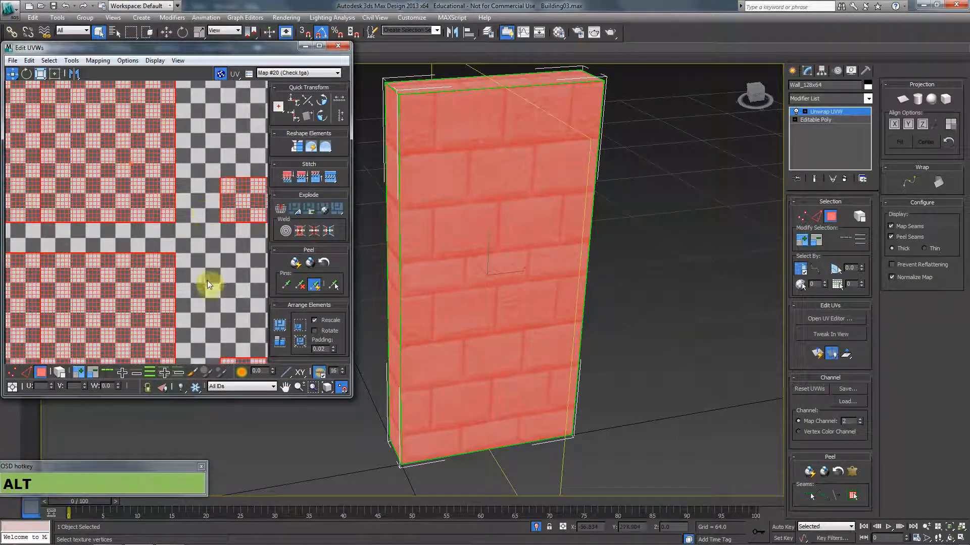
pyautogui.scroll(-5, 207, 280)
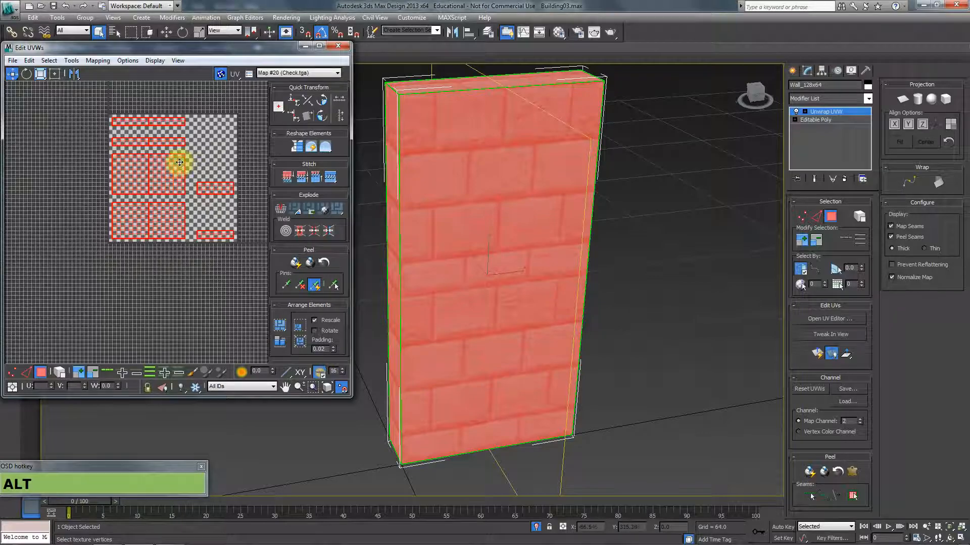
pyautogui.moveTo(180, 163); pyautogui.dragTo(153, 227, button='middle')
# Step: Close the UV editor, convert the unwrapped wall to Editable Poly and leave isolation mode
pyautogui.rightClick(592, 278)
pyautogui.moveTo(670, 374)
pyautogui.click(700, 381)
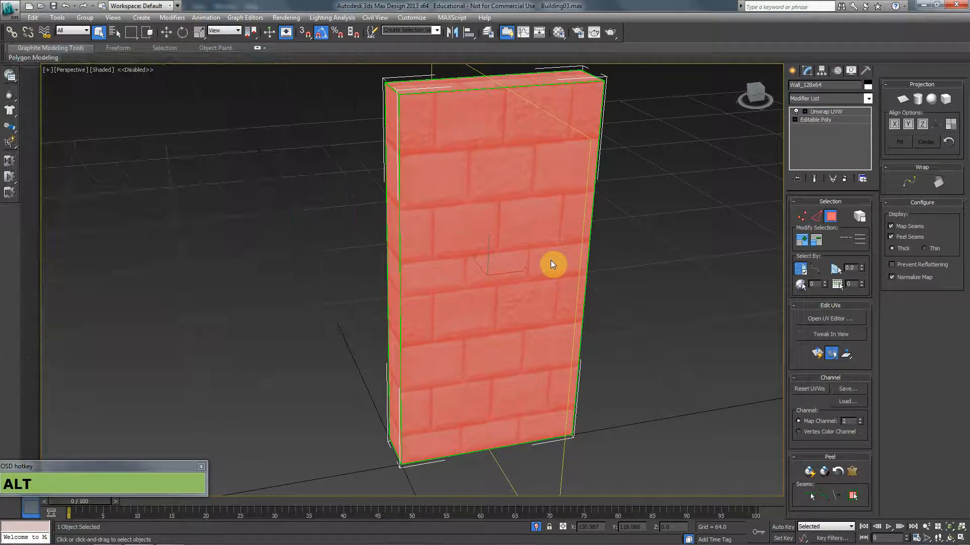
pyautogui.rightClick(466, 246)
pyautogui.click(518, 165)
# Step: Select the low wall with the chamfered upper edges and isolate it in the perspective view
pyautogui.keyDown('alt'); pyautogui.moveTo(530, 243); pyautogui.dragTo(385, 228, button='middle'); pyautogui.keyUp('alt')
pyautogui.keyDown('alt'); pyautogui.moveTo(226, 210); pyautogui.dragTo(542, 199, button='middle'); pyautogui.keyUp('alt')
pyautogui.click(542, 199)
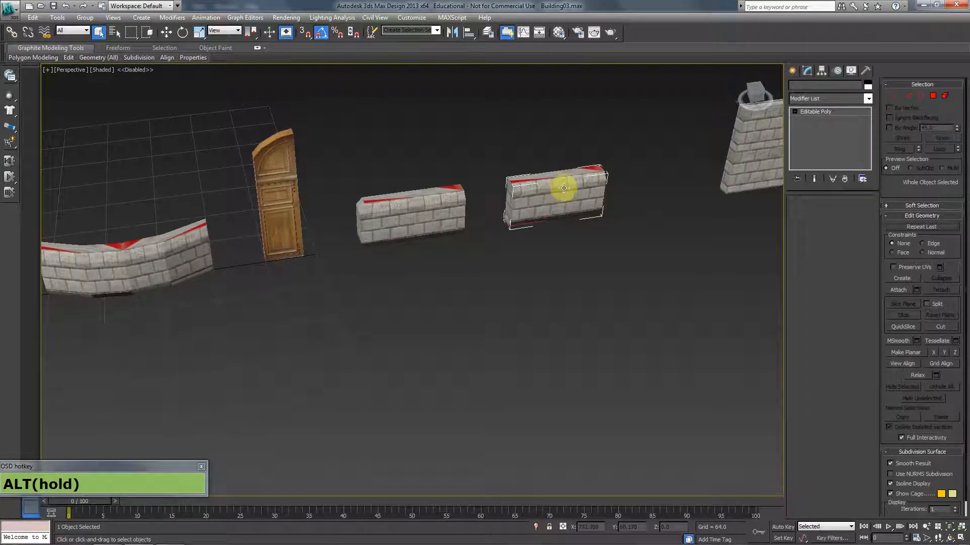
pyautogui.press('z')
pyautogui.scroll(-2, 478, 232)
pyautogui.rightClick(476, 230)
pyautogui.click(511, 152)
pyautogui.keyDown('alt'); pyautogui.moveTo(665, 212); pyautogui.dragTo(455, 242, button='middle'); pyautogui.keyUp('alt')
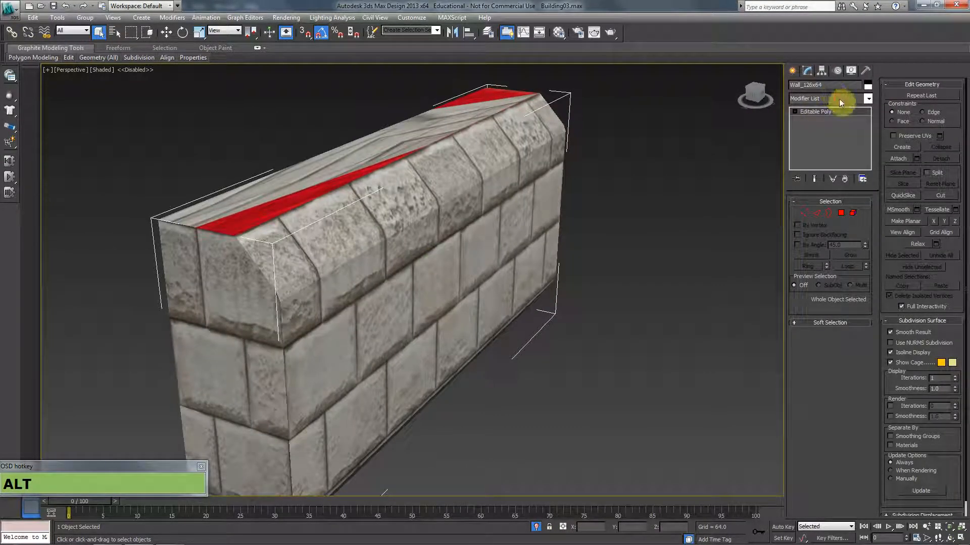
# Step: Add an Unwrap UVW modifier to the low wall and set its map channel to 2
pyautogui.click(840, 100)
pyautogui.write('uvw')
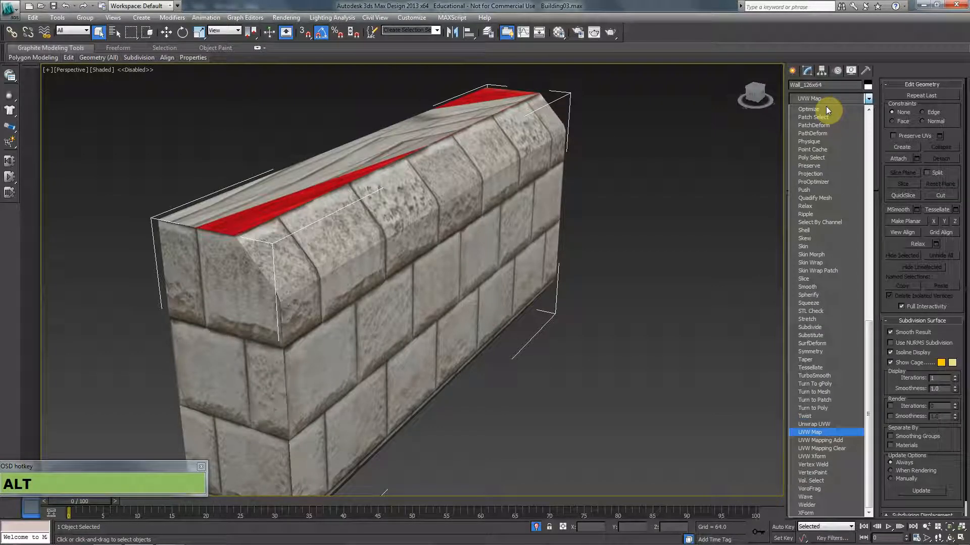
pyautogui.press('Up')
pyautogui.press('Return')
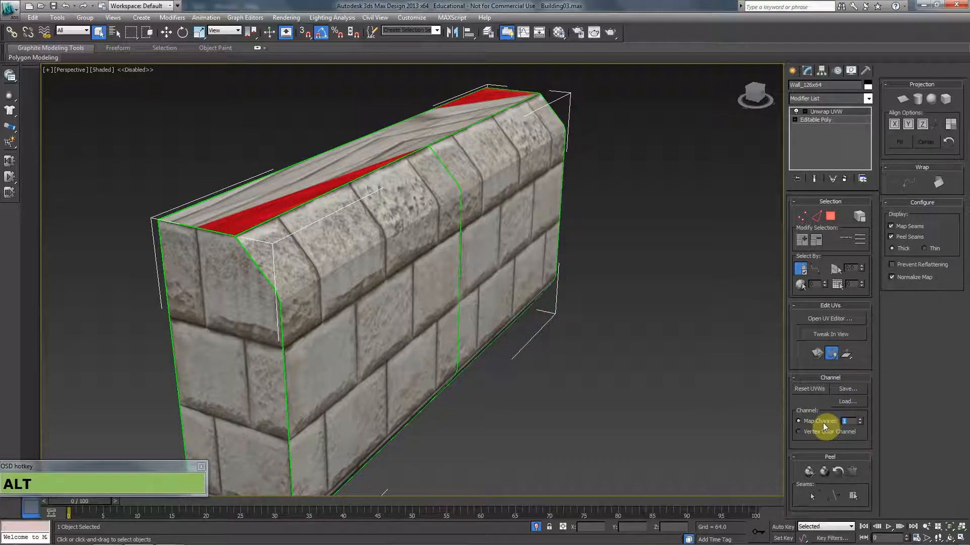
pyautogui.click(860, 418)
pyautogui.click(434, 276)
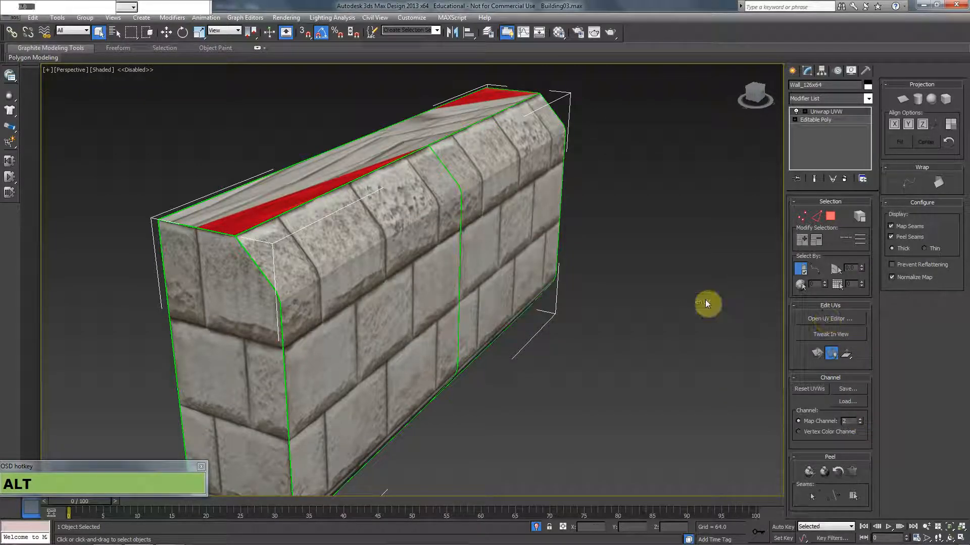
# Step: Switch to polygon selection and load Check.tga as the UV editor background for the low wall
pyautogui.click(831, 218)
pyautogui.moveTo(519, 236); pyautogui.dragTo(511, 222, button='middle')
pyautogui.click(326, 72)
pyautogui.click(324, 103)
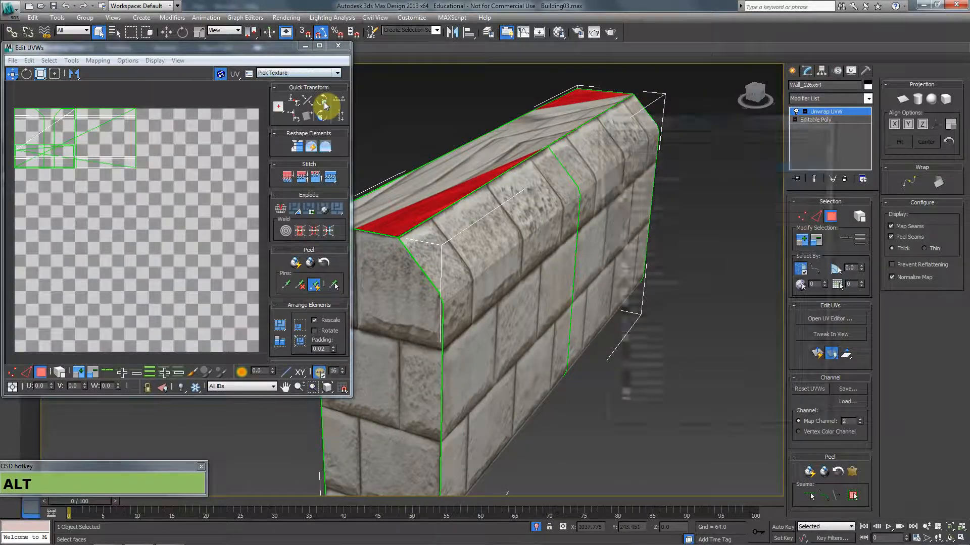
pyautogui.doubleClick(641, 168)
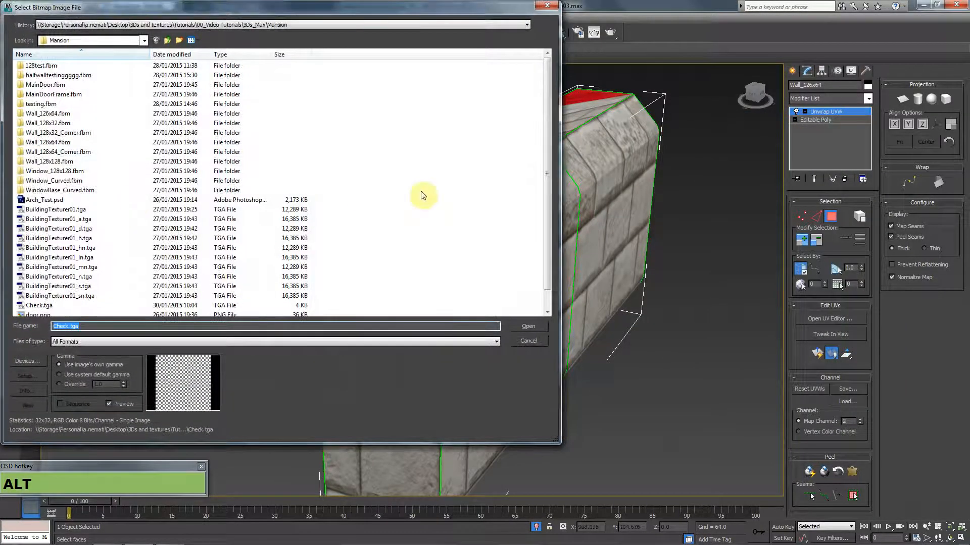
pyautogui.doubleClick(90, 305)
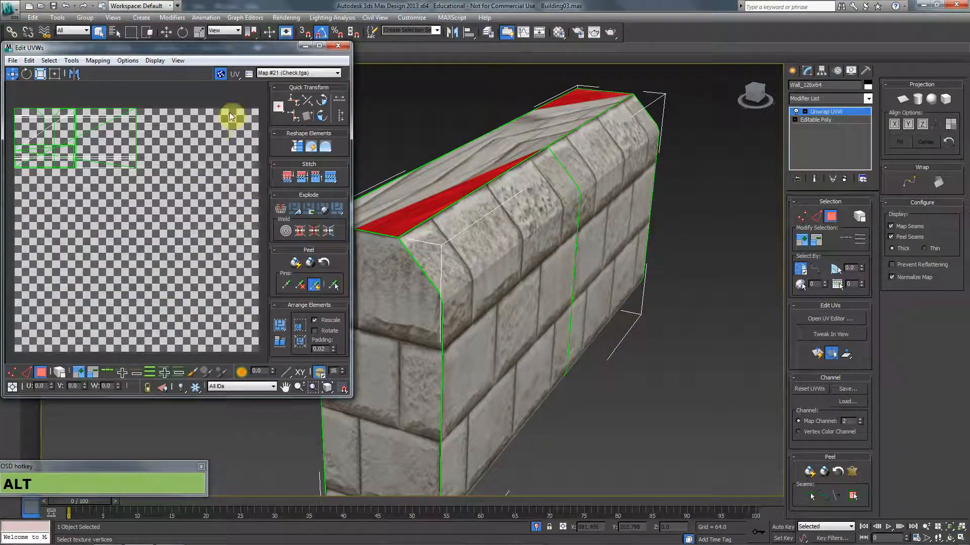
# Step: Select all faces of the low wall and apply Flatten Mapping with a spacing of 0.05
pyautogui.scroll(-2, 212, 176)
pyautogui.moveTo(545, 256); pyautogui.dragTo(611, 196, button='middle')
pyautogui.scroll(-3, 614, 256)
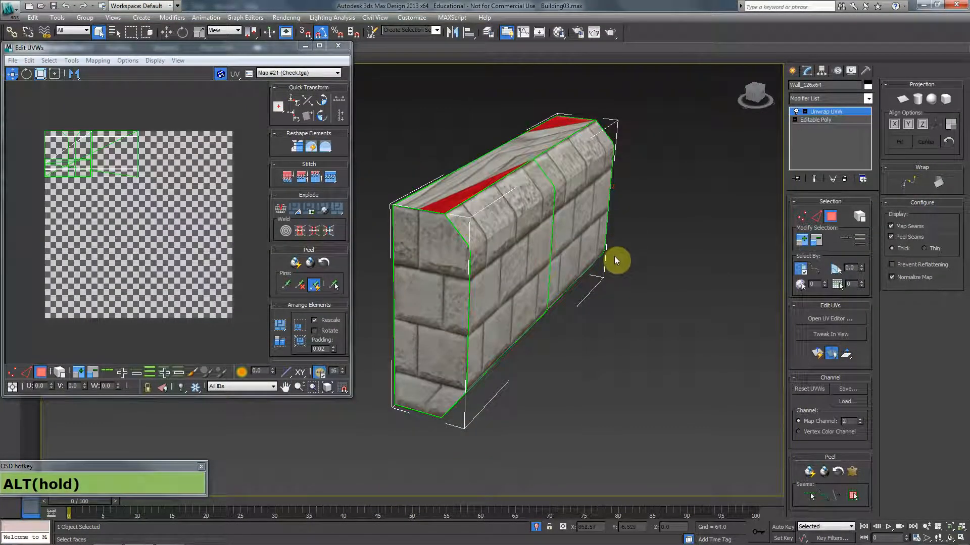
pyautogui.click(465, 275)
pyautogui.keyDown('alt'); pyautogui.moveTo(465, 275); pyautogui.dragTo(571, 242, button='middle'); pyautogui.keyUp('alt')
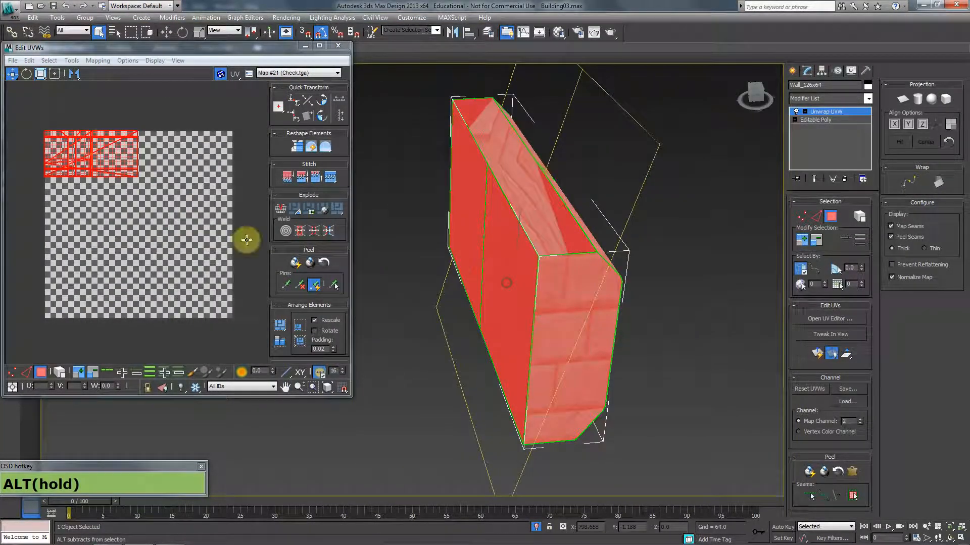
pyautogui.click(98, 61)
pyautogui.click(96, 72)
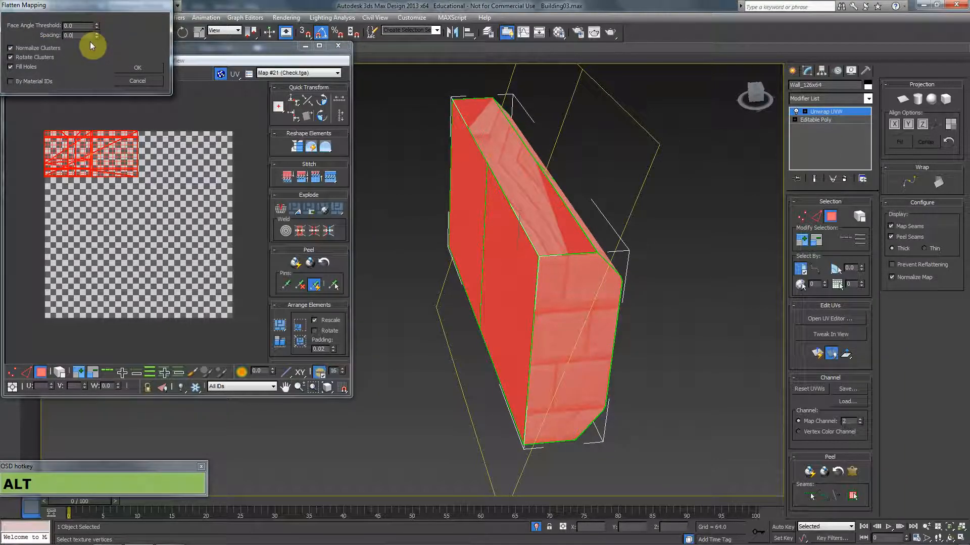
pyautogui.click(137, 68)
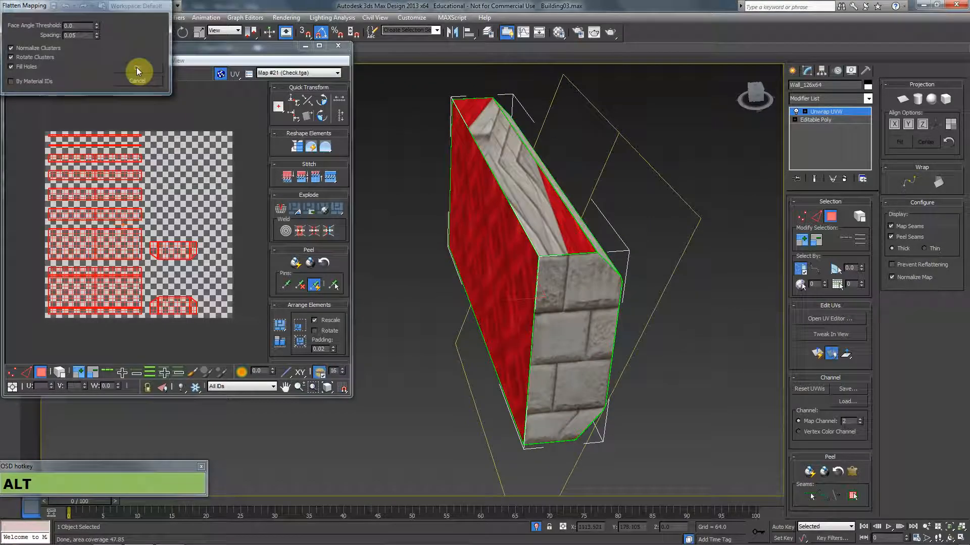
# Step: Turn on snapping in the UV editor and nudge all of the low wall's clusters onto the checker squares
pyautogui.moveTo(149, 242); pyautogui.dragTo(158, 195, button='middle')
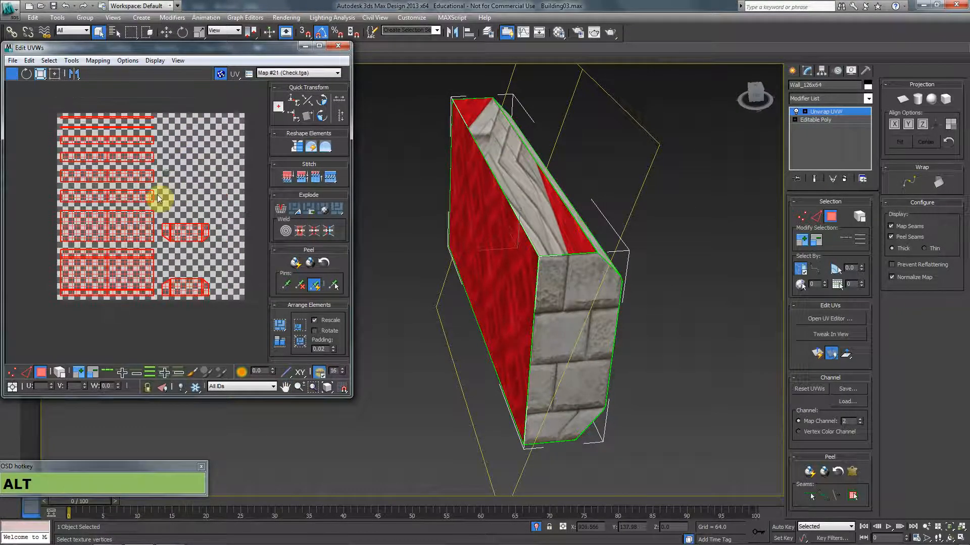
pyautogui.moveTo(348, 399); pyautogui.dragTo(346, 402)
pyautogui.keyDown('alt'); pyautogui.moveTo(122, 225); pyautogui.dragTo(124, 225); pyautogui.keyUp('alt')
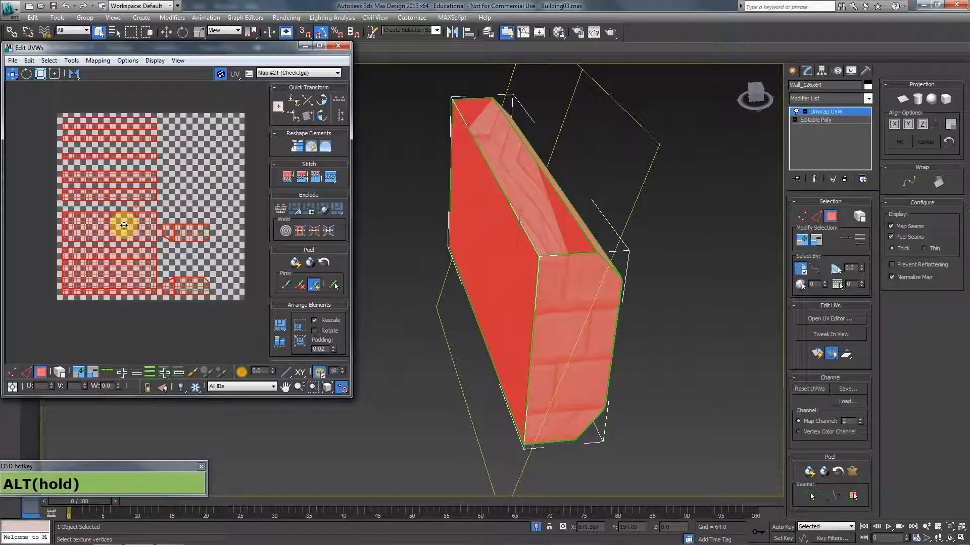
# Step: Select the uppermost thin UV strip and inspect which face of the low wall it belongs to
pyautogui.scroll(2, 101, 182)
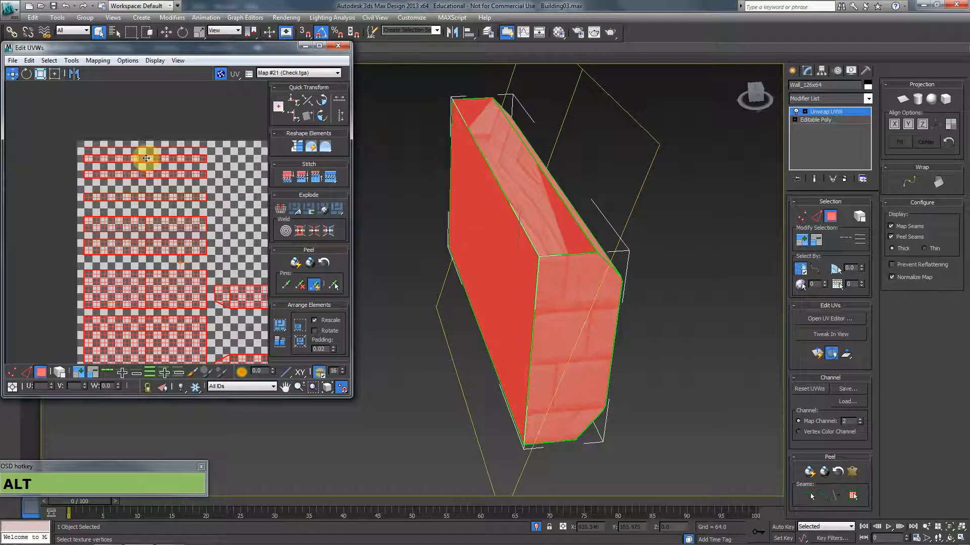
pyautogui.click(223, 157)
pyautogui.moveTo(224, 139); pyautogui.dragTo(61, 151)
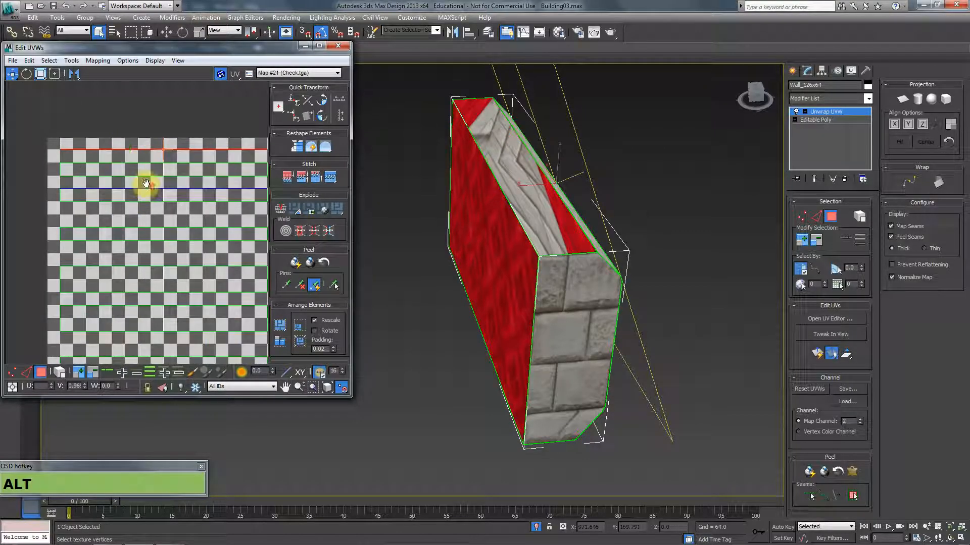
pyautogui.scroll(3, 107, 186)
pyautogui.moveTo(107, 189); pyautogui.dragTo(219, 205, button='middle')
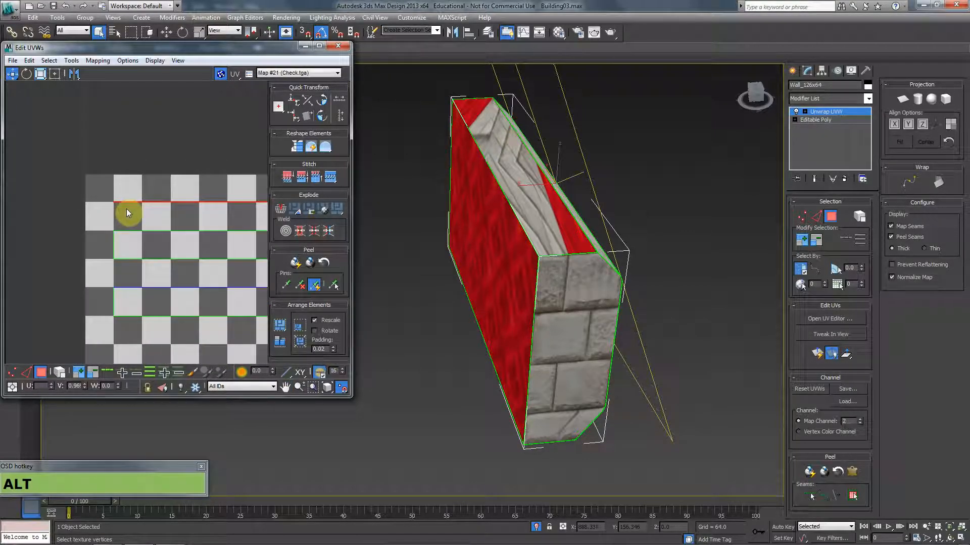
pyautogui.keyDown('alt'); pyautogui.moveTo(628, 252); pyautogui.dragTo(580, 241, button='middle'); pyautogui.keyUp('alt')
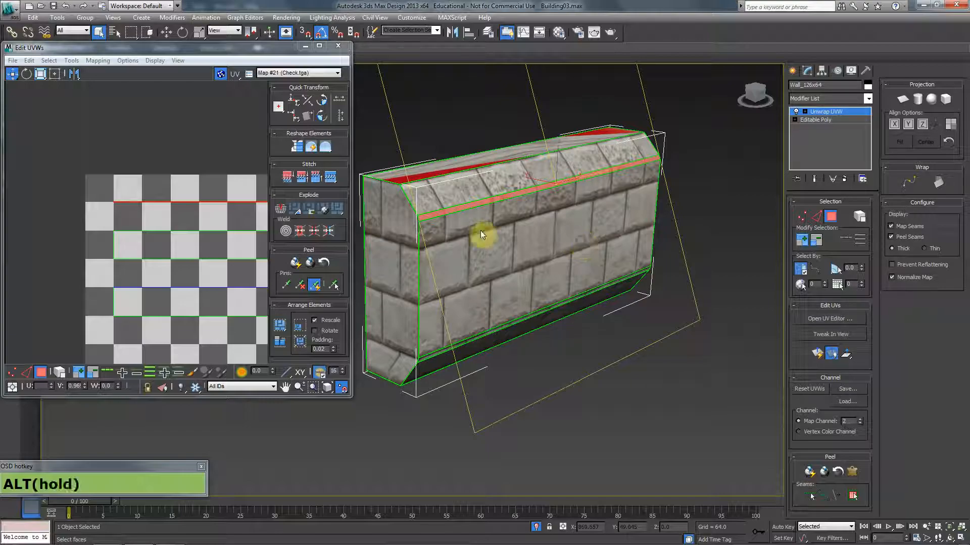
pyautogui.scroll(4, 455, 225)
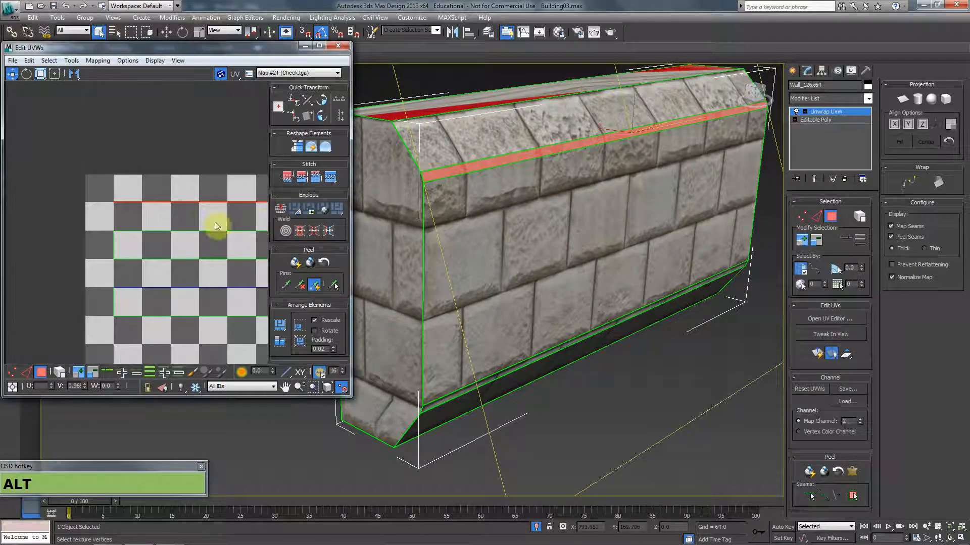
# Step: Switch to edge selection and select the upper edge of the topmost thin strip in the UV layout
pyautogui.moveTo(169, 222); pyautogui.dragTo(140, 222, button='middle')
pyautogui.scroll(-4, 220, 213)
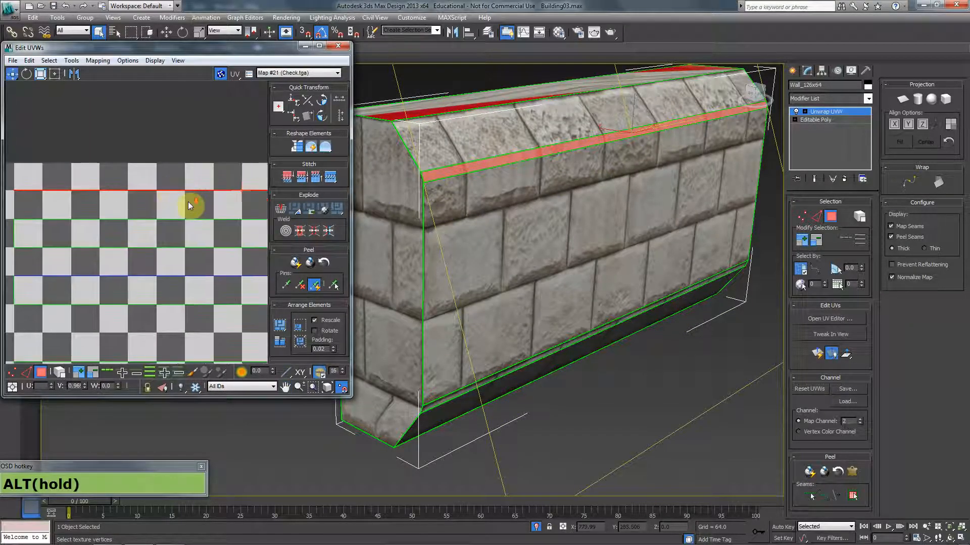
pyautogui.scroll(-4, 200, 223)
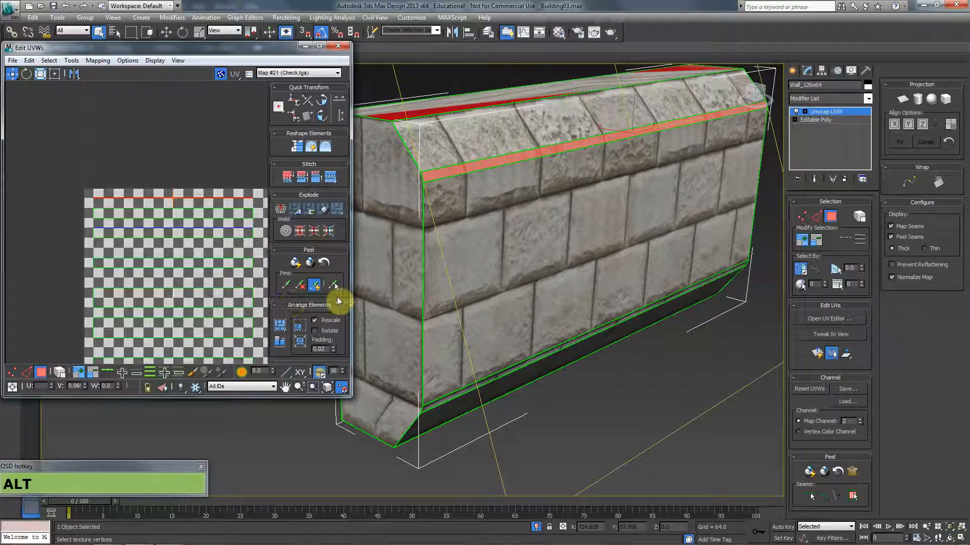
pyautogui.press('2')
pyautogui.click(534, 158)
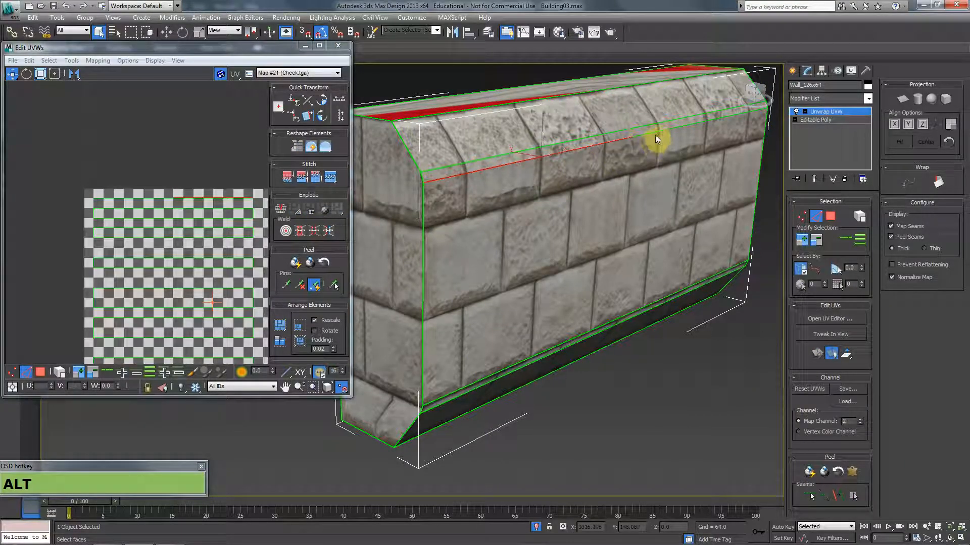
pyautogui.scroll(-1, 139, 314)
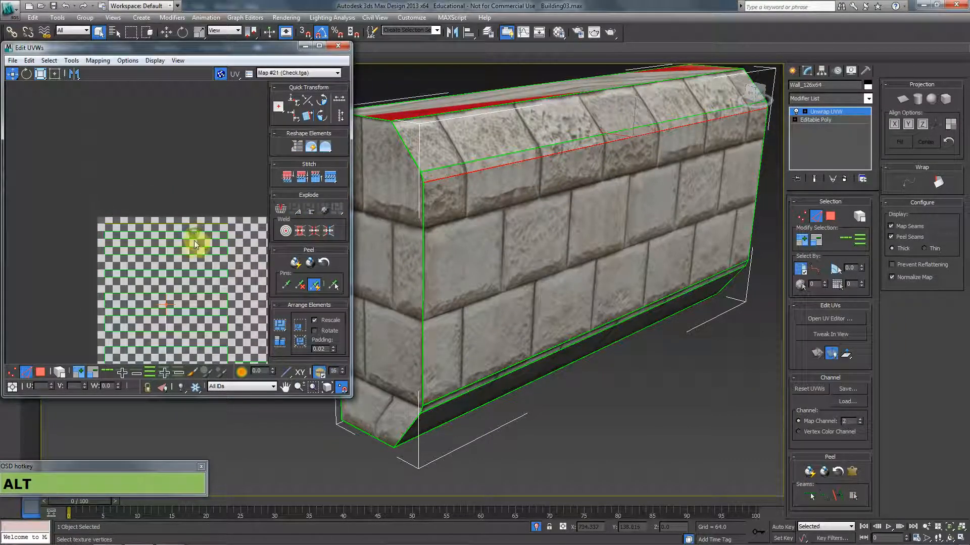
pyautogui.moveTo(188, 235); pyautogui.dragTo(179, 262, button='middle')
pyautogui.scroll(2, 179, 262)
pyautogui.keyDown('alt'); pyautogui.scroll(2, 150, 243); pyautogui.keyUp('alt')
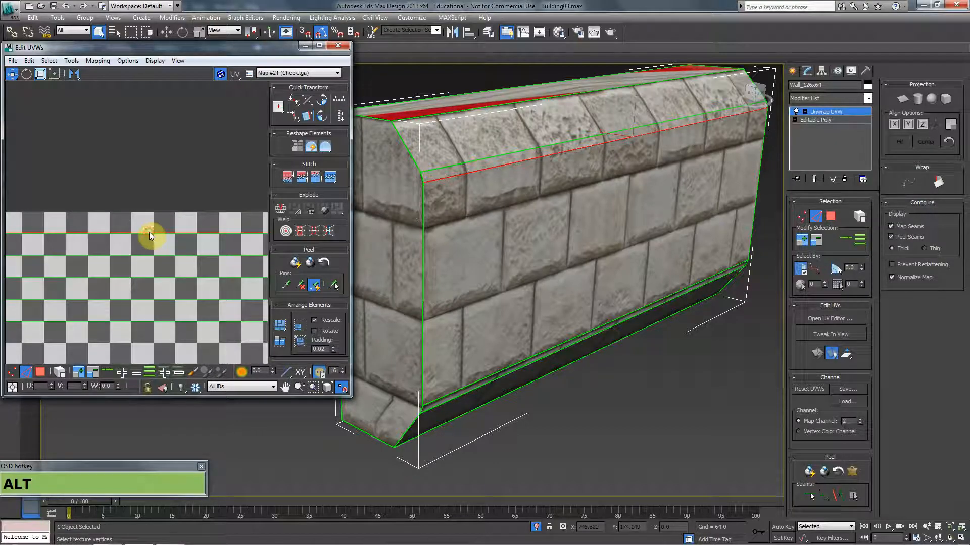
pyautogui.click(147, 235)
pyautogui.click(479, 170)
pyautogui.moveTo(45, 221); pyautogui.dragTo(73, 235, button='middle')
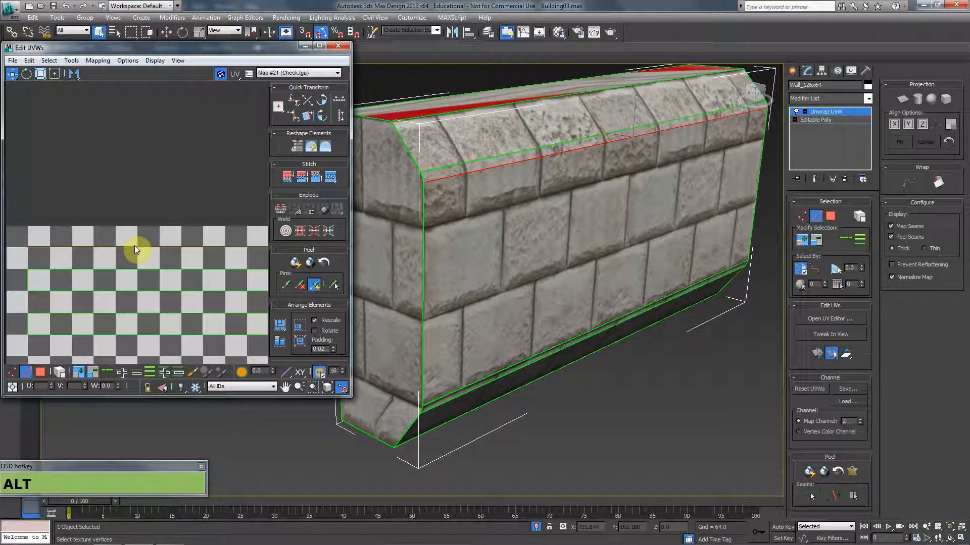
# Step: Try to move the selected strip edge up one checker square, and undo the move
pyautogui.moveTo(134, 246); pyautogui.dragTo(135, 230)
pyautogui.moveTo(130, 260); pyautogui.dragTo(107, 263, button='middle')
pyautogui.scroll(-1, 108, 263)
pyautogui.moveTo(175, 279); pyautogui.dragTo(141, 287, button='middle')
pyautogui.moveTo(184, 263); pyautogui.dragTo(242, 169, button='middle')
pyautogui.hotkey('ctrl', 'z')
# Step: Maximize the UV editor, loop-select the topmost strip's edges and deselect the left part of the selection
pyautogui.scroll(-1, 159, 280)
pyautogui.doubleClick(289, 50)
pyautogui.moveTo(485, 225); pyautogui.dragTo(414, 262, button='middle')
pyautogui.scroll(1, 212, 189)
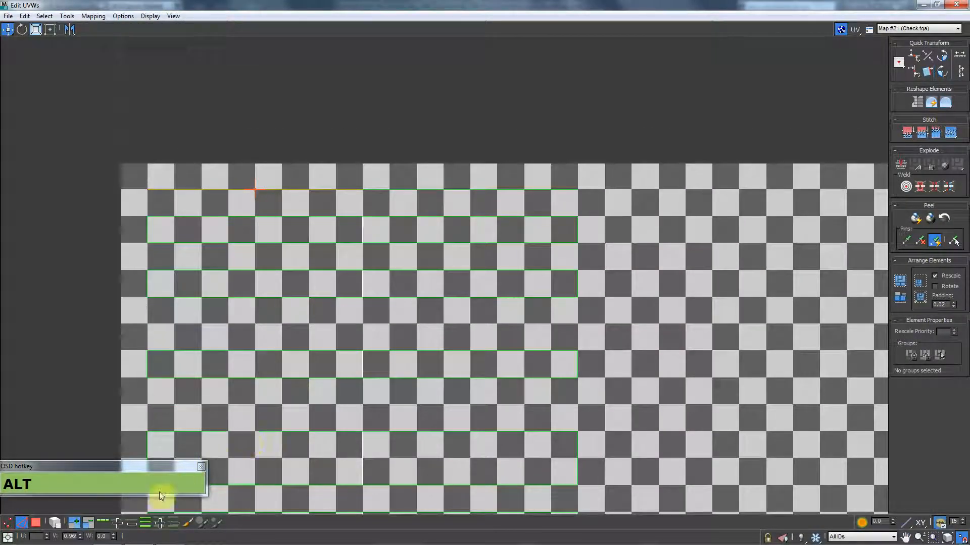
pyautogui.click(101, 527)
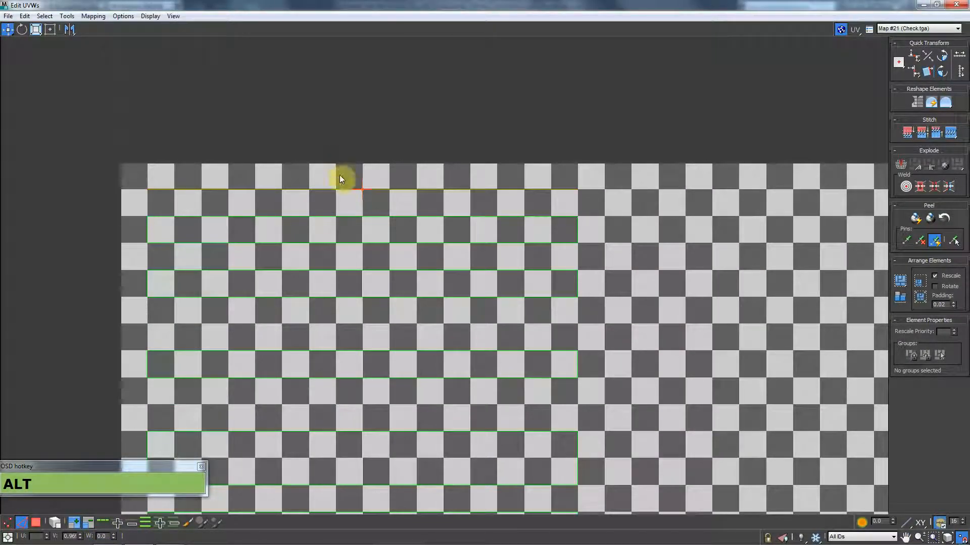
pyautogui.keyDown('alt'); pyautogui.click(364, 194); pyautogui.keyUp('alt')
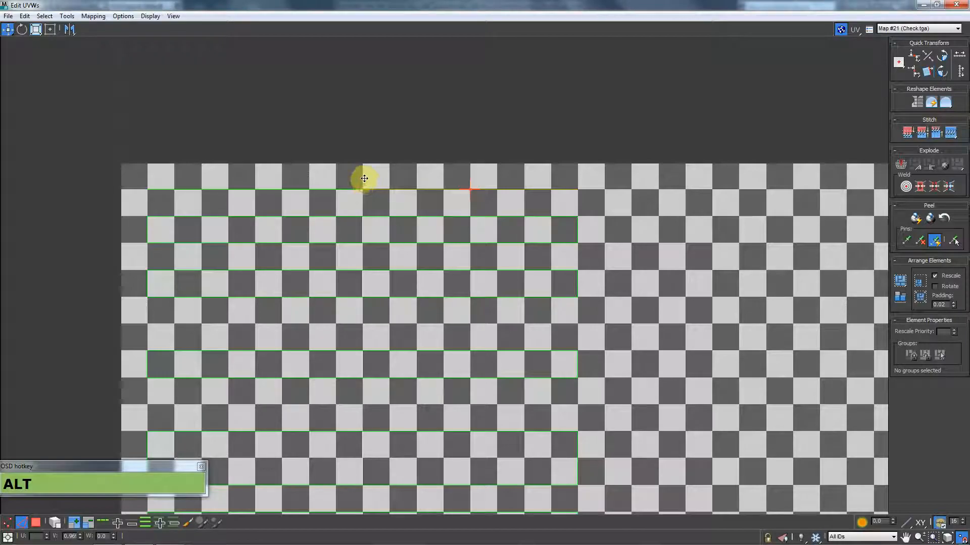
# Step: Raise the right half of the topmost strip's upper edge one checker square to V 1.0
pyautogui.moveTo(378, 206); pyautogui.dragTo(352, 177, button='middle')
pyautogui.scroll(2, 403, 101)
pyautogui.moveTo(368, 121); pyautogui.dragTo(393, 189, button='middle')
pyautogui.click(104, 520)
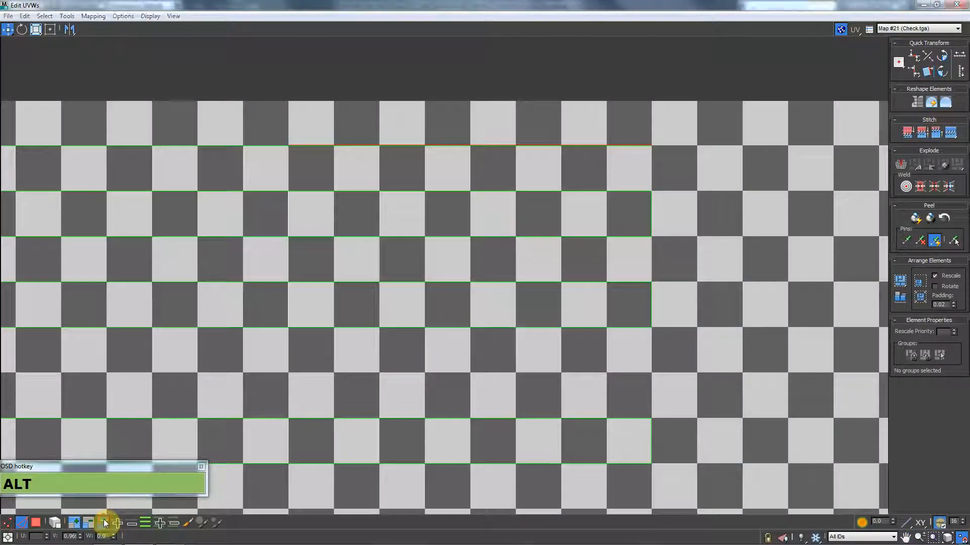
pyautogui.keyDown('alt'); pyautogui.moveTo(321, 146); pyautogui.dragTo(325, 103); pyautogui.keyUp('alt')
pyautogui.moveTo(320, 122); pyautogui.dragTo(407, 188, button='middle')
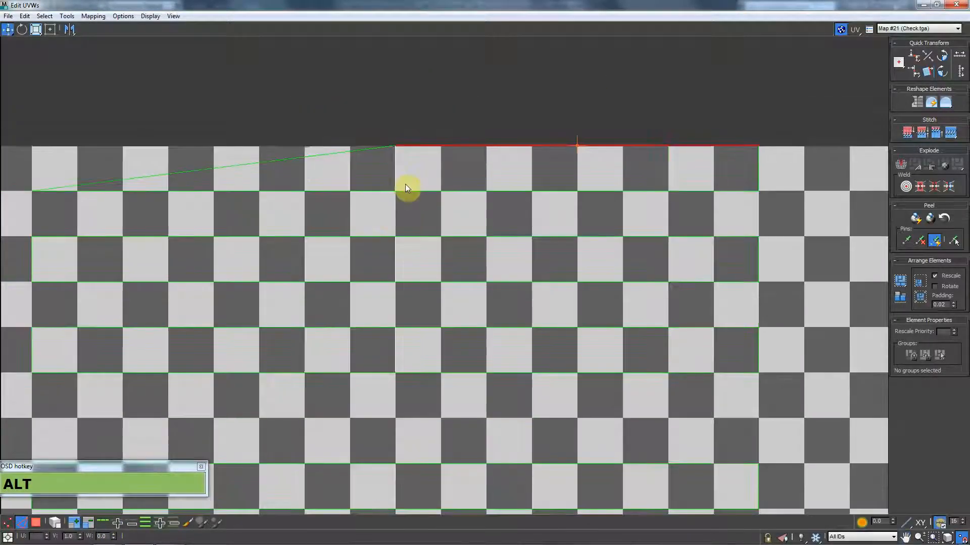
# Step: Convert the strip's slanted upper edge to vertices and raise its outer left vertex to V 1.0
pyautogui.doubleClick(305, 158)
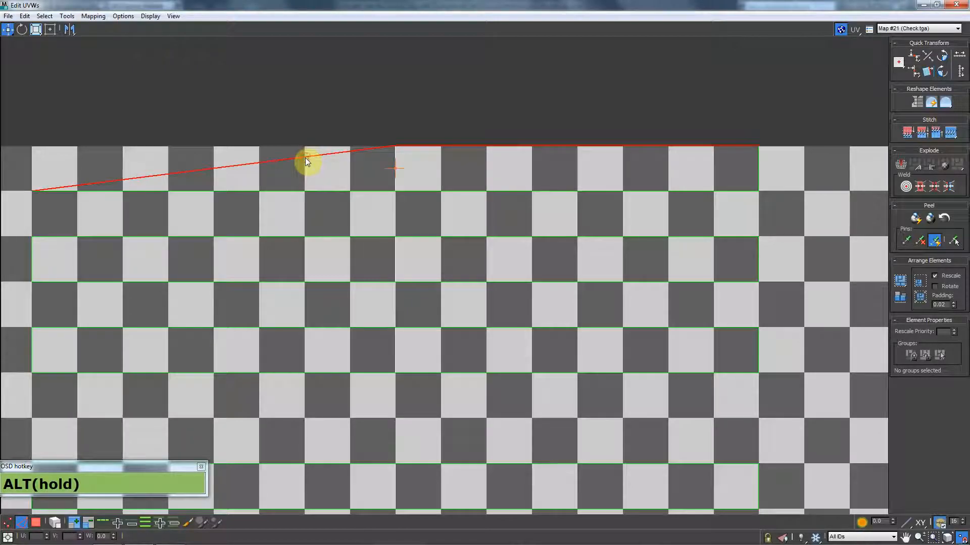
pyautogui.moveTo(305, 157); pyautogui.dragTo(334, 164, button='middle')
pyautogui.click(344, 150)
pyautogui.click(323, 165)
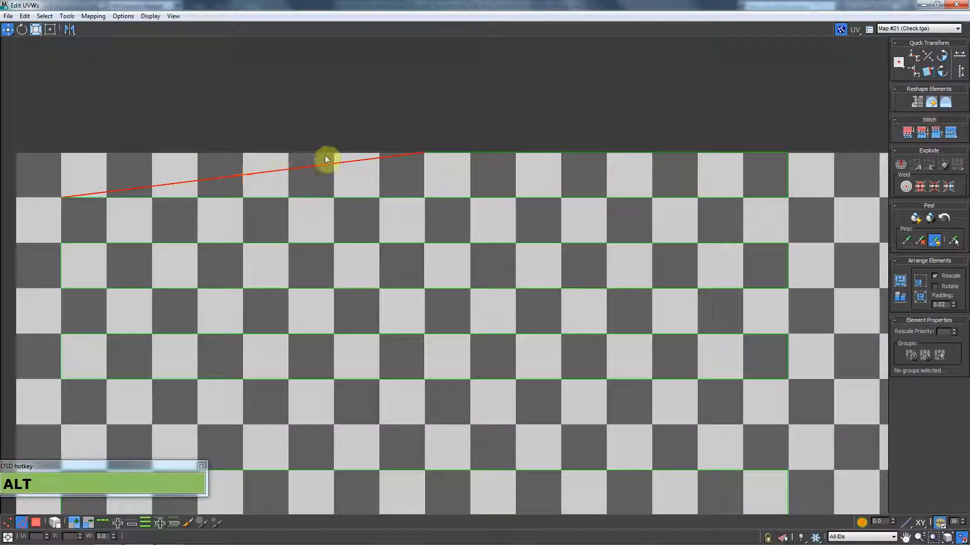
pyautogui.click(44, 16)
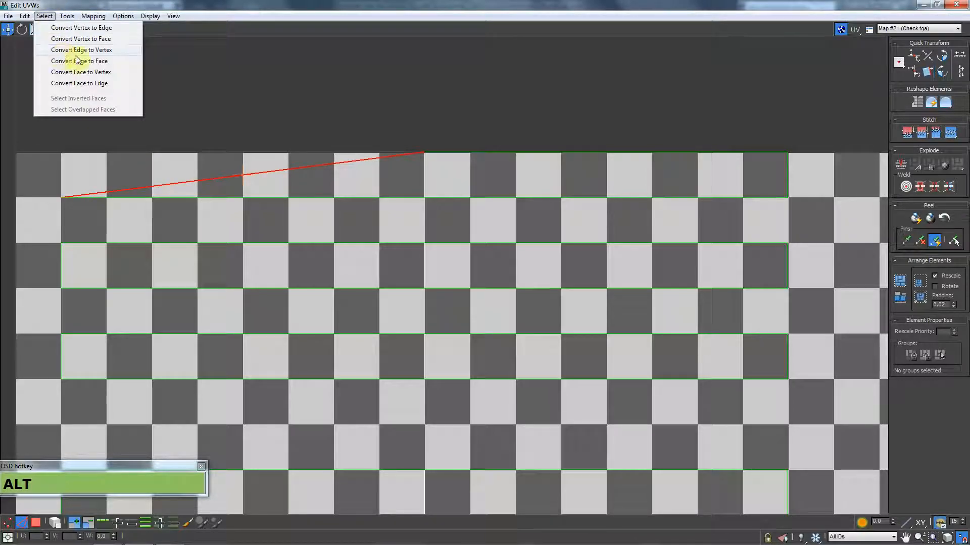
pyautogui.click(91, 50)
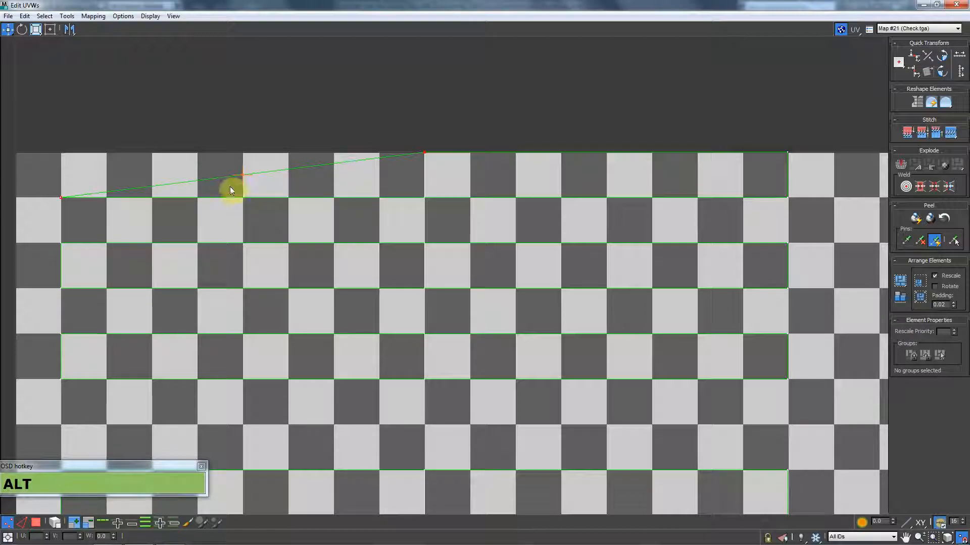
pyautogui.keyDown('alt'); pyautogui.click(425, 156); pyautogui.keyUp('alt')
pyautogui.keyDown('alt'); pyautogui.moveTo(60, 198); pyautogui.dragTo(60, 155); pyautogui.keyUp('alt')
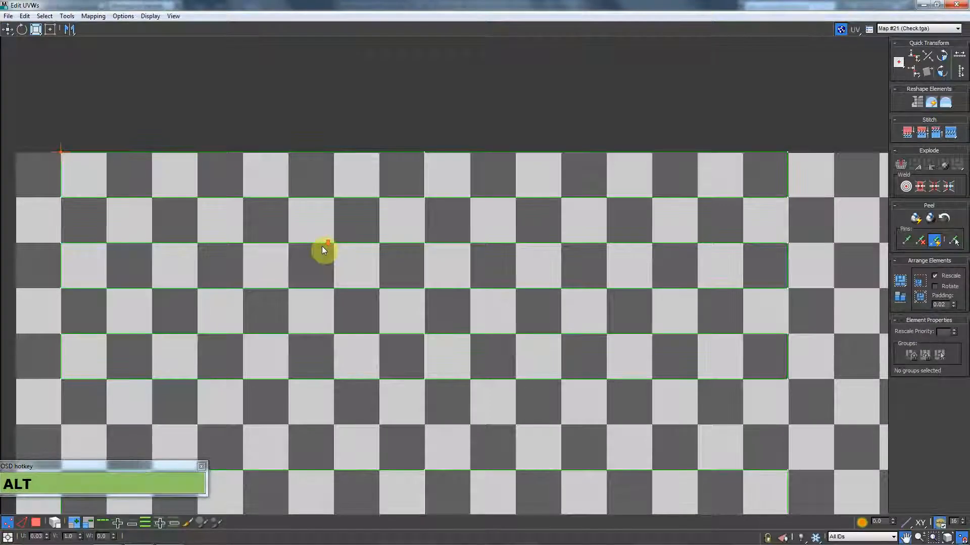
# Step: Switch to polygon selection, restore the UV editor to a floating window and select all faces to check the layout
pyautogui.scroll(-2, 323, 246)
pyautogui.click(36, 522)
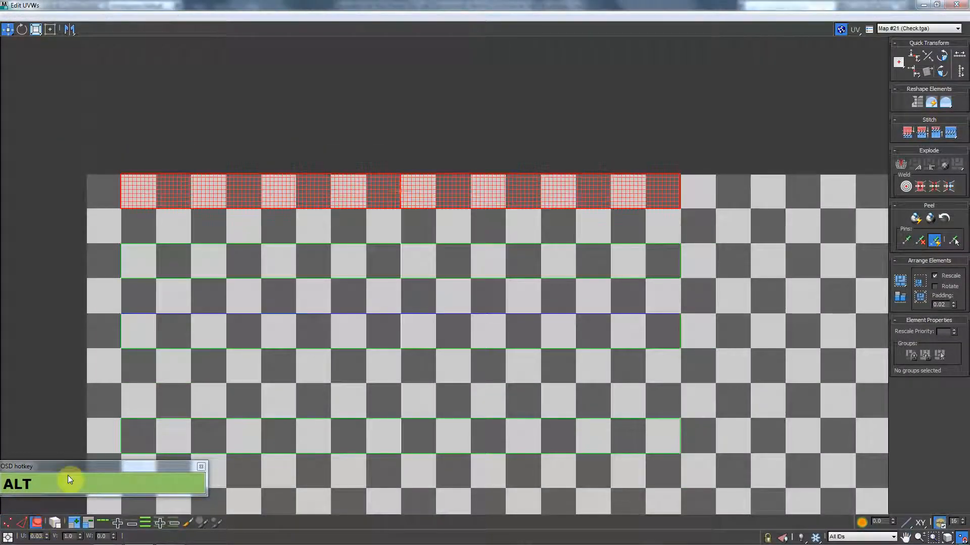
pyautogui.moveTo(459, 5); pyautogui.dragTo(198, 75)
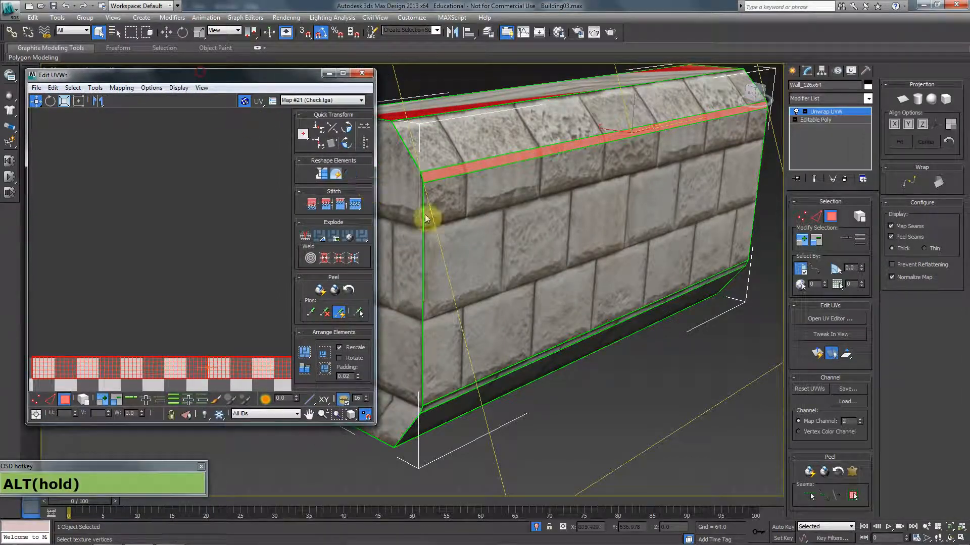
pyautogui.keyDown('alt'); pyautogui.moveTo(426, 217); pyautogui.dragTo(320, 223, button='middle'); pyautogui.keyUp('alt')
pyautogui.scroll(-7, 199, 307)
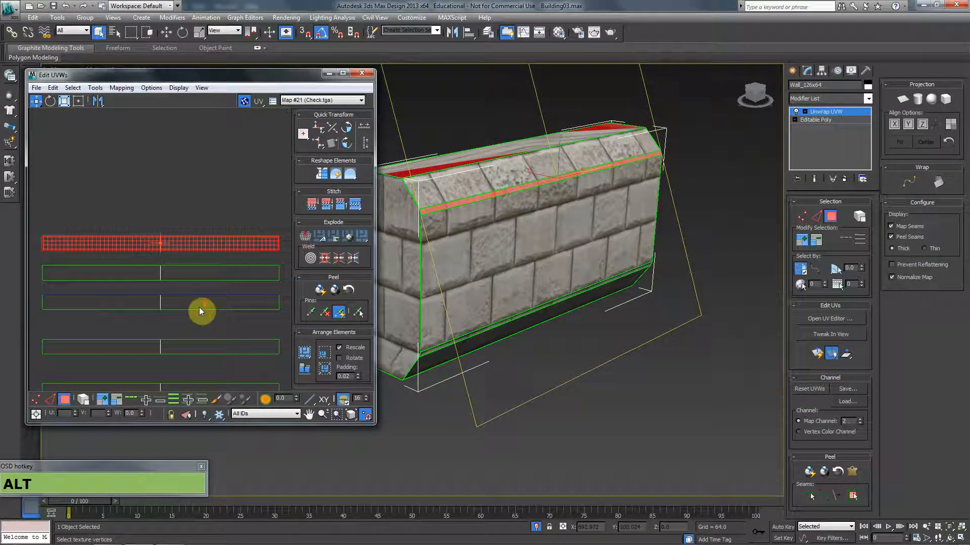
pyautogui.moveTo(191, 275); pyautogui.dragTo(158, 168, button='middle')
pyautogui.scroll(1, 178, 211)
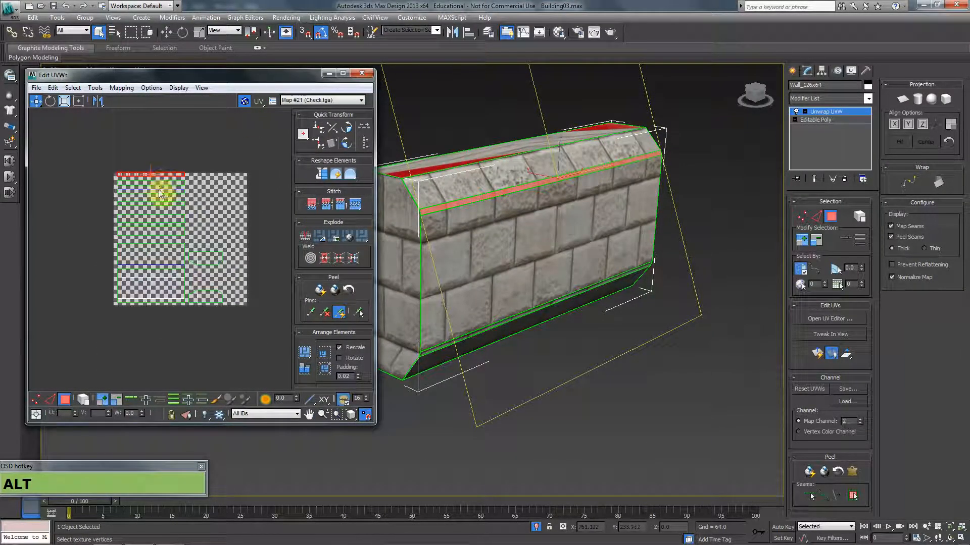
pyautogui.moveTo(72, 149); pyautogui.dragTo(278, 343)
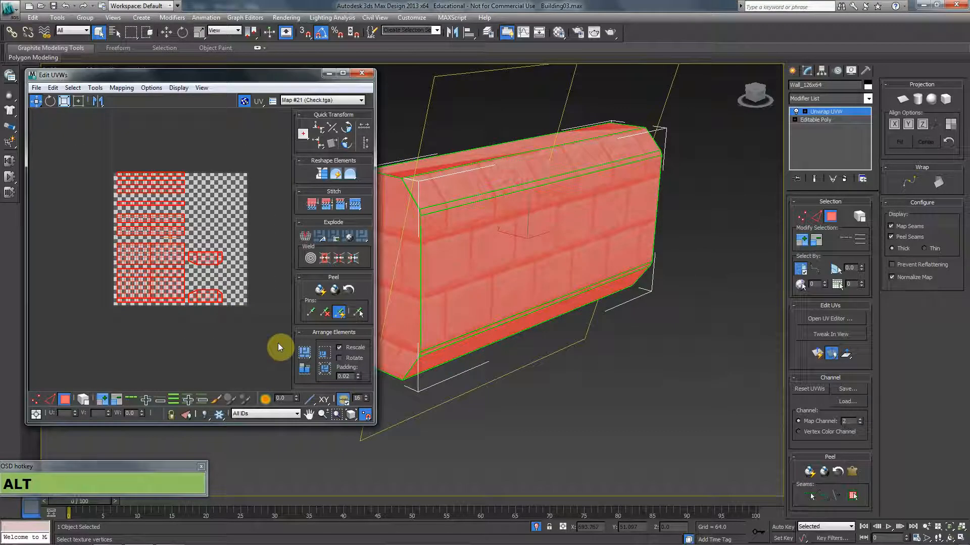
# Step: Inspect the upper end-cap cluster by selecting its individual faces, and clear the selection
pyautogui.scroll(6, 216, 307)
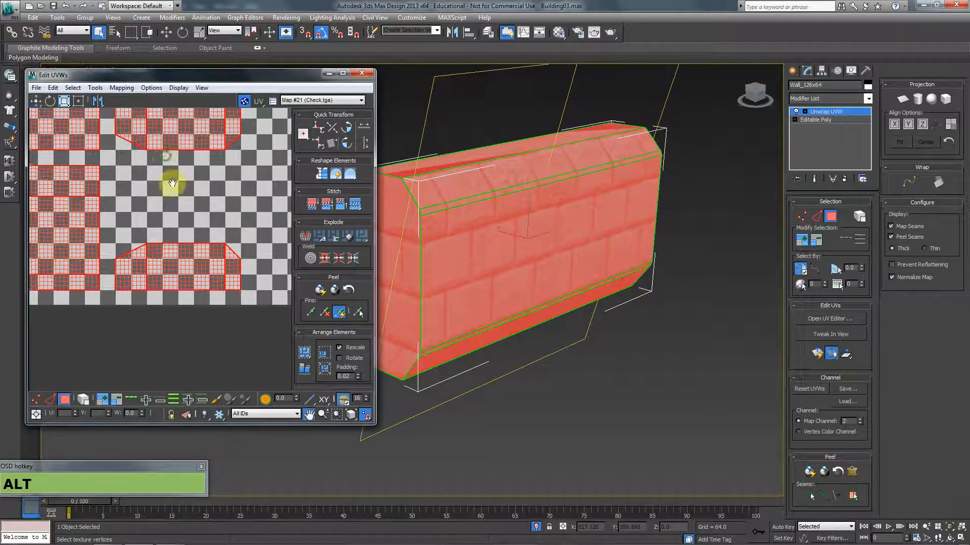
pyautogui.moveTo(163, 156); pyautogui.dragTo(182, 234, button='middle')
pyautogui.click(192, 216)
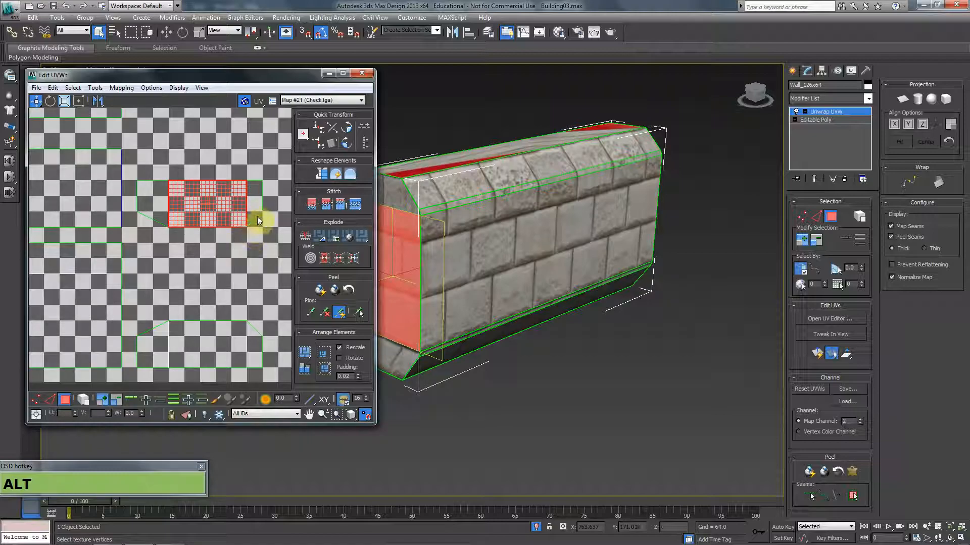
pyautogui.scroll(2, 248, 252)
pyautogui.click(244, 230)
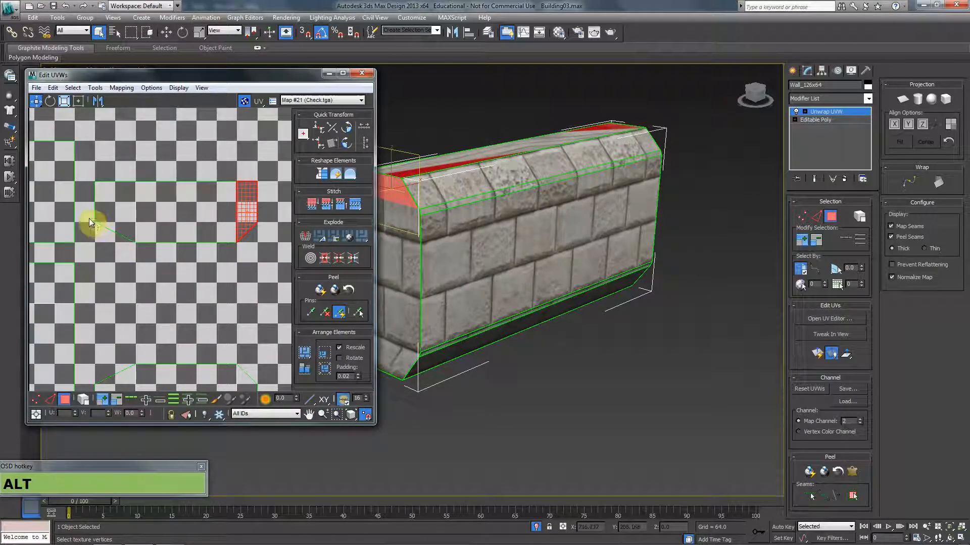
pyautogui.click(251, 254)
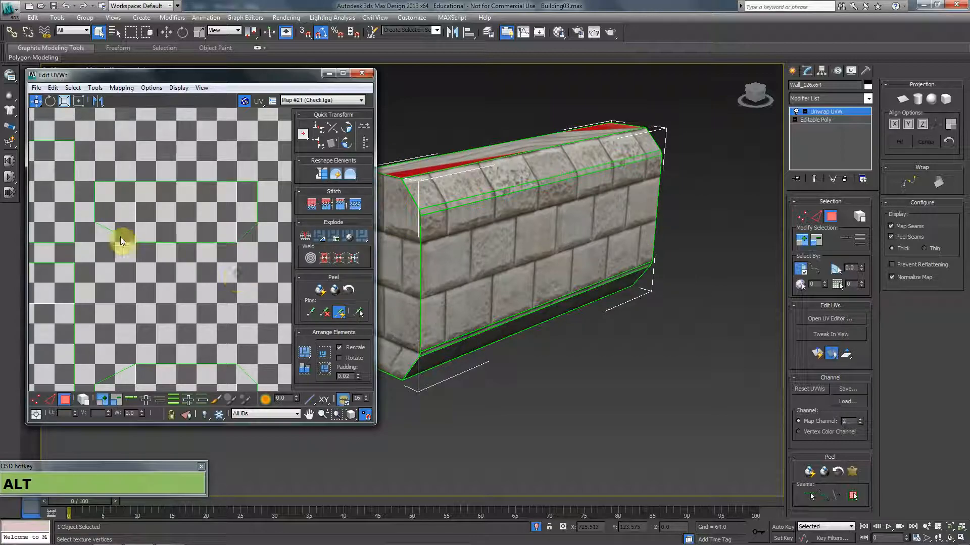
pyautogui.moveTo(127, 254); pyautogui.dragTo(144, 262, button='middle')
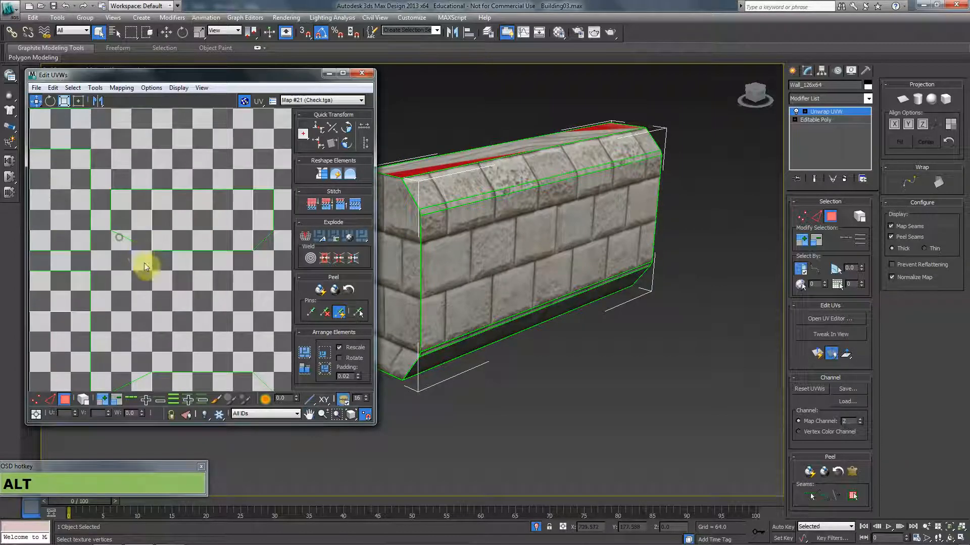
# Step: Switch to vertex selection and snap the slanted corners of both end-cap clusters to the checker grid, making them rectangular
pyautogui.click(36, 399)
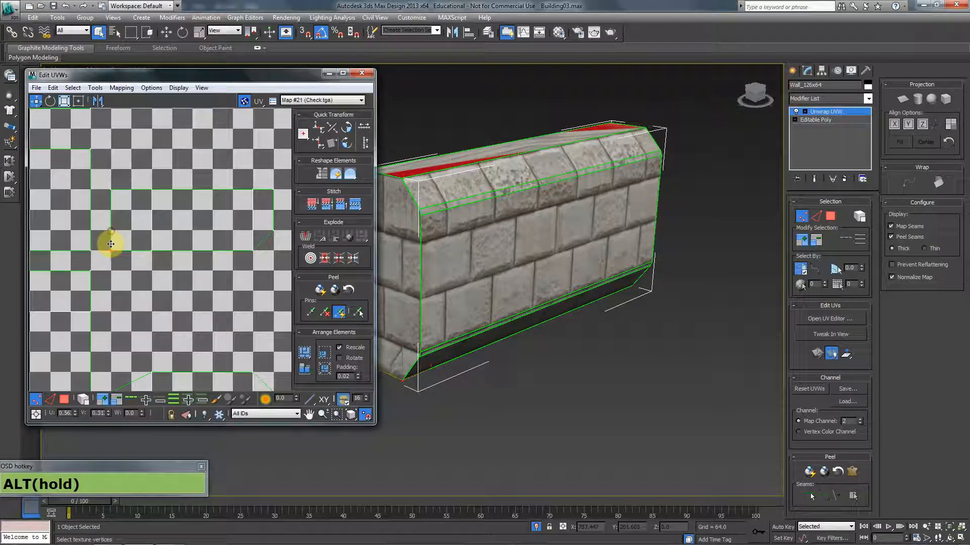
pyautogui.keyDown('alt'); pyautogui.scroll(-3, 259, 268); pyautogui.keyUp('alt')
pyautogui.keyDown('alt'); pyautogui.moveTo(230, 309); pyautogui.dragTo(234, 219, button='middle'); pyautogui.keyUp('alt')
pyautogui.click(177, 239)
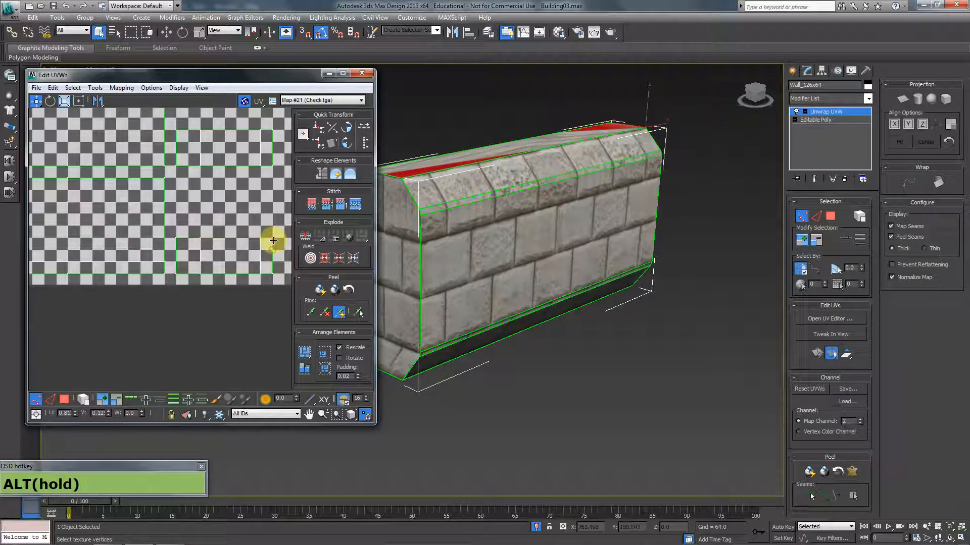
pyautogui.keyDown('alt'); pyautogui.scroll(-3, 189, 222); pyautogui.keyUp('alt')
# Step: Switch back to polygon selection, check all clusters, and move the lower end-cap cluster one checker square to the right
pyautogui.click(64, 400)
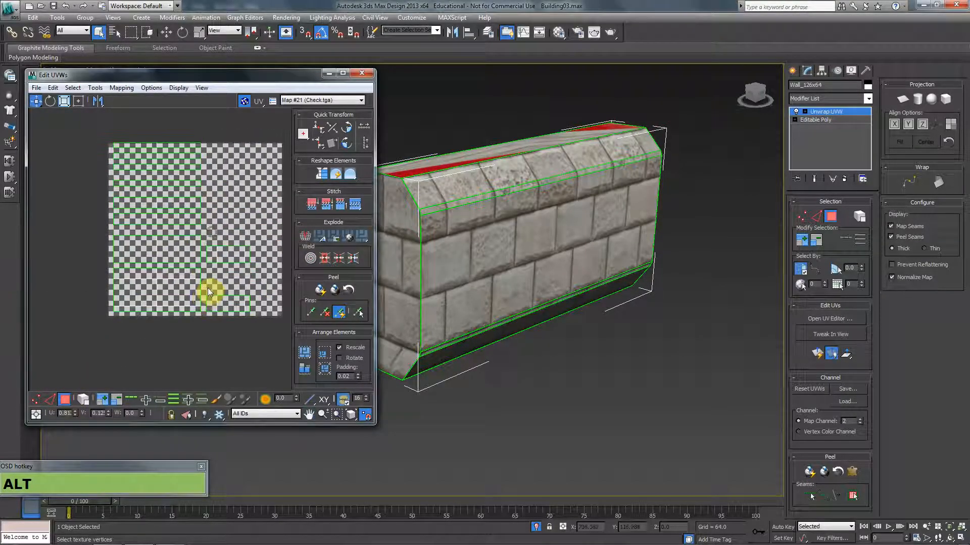
pyautogui.moveTo(208, 287); pyautogui.dragTo(72, 130)
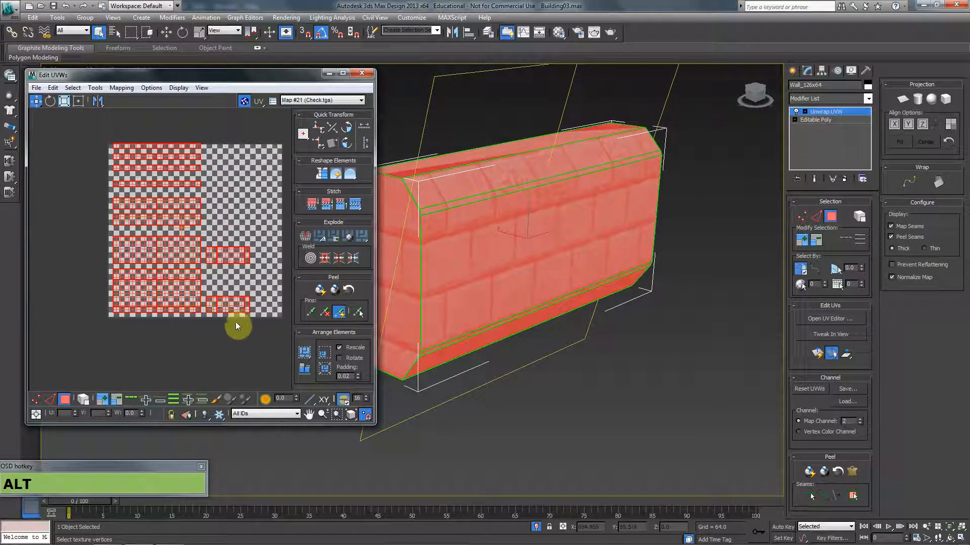
pyautogui.keyDown('alt'); pyautogui.scroll(3, 188, 287); pyautogui.keyUp('alt')
pyautogui.click(170, 320)
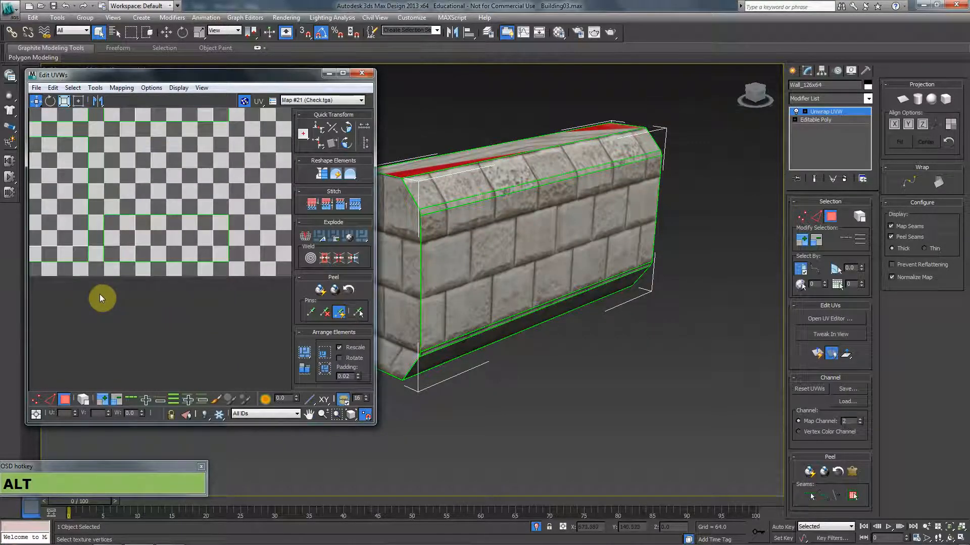
pyautogui.click(113, 232)
pyautogui.moveTo(113, 232); pyautogui.dragTo(126, 231)
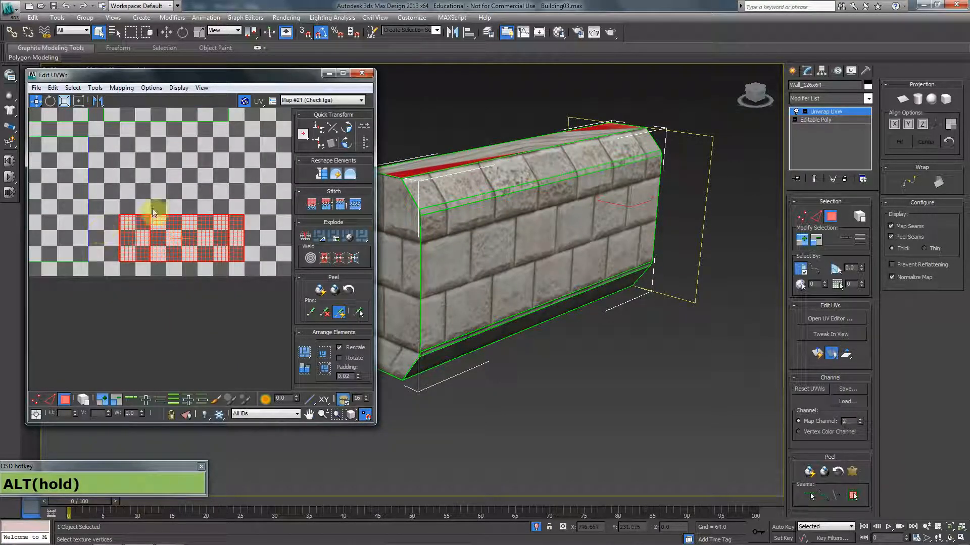
# Step: Turn on element selection and move the upper end-cap cluster one checker square to the right
pyautogui.moveTo(153, 212); pyautogui.dragTo(197, 262, button='middle')
pyautogui.click(217, 204)
pyautogui.click(197, 255)
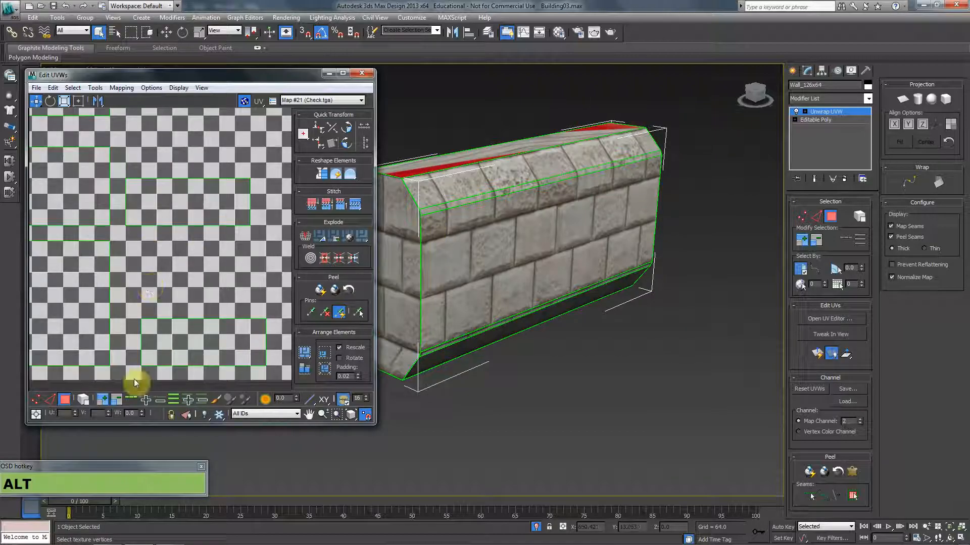
pyautogui.click(83, 402)
pyautogui.click(202, 216)
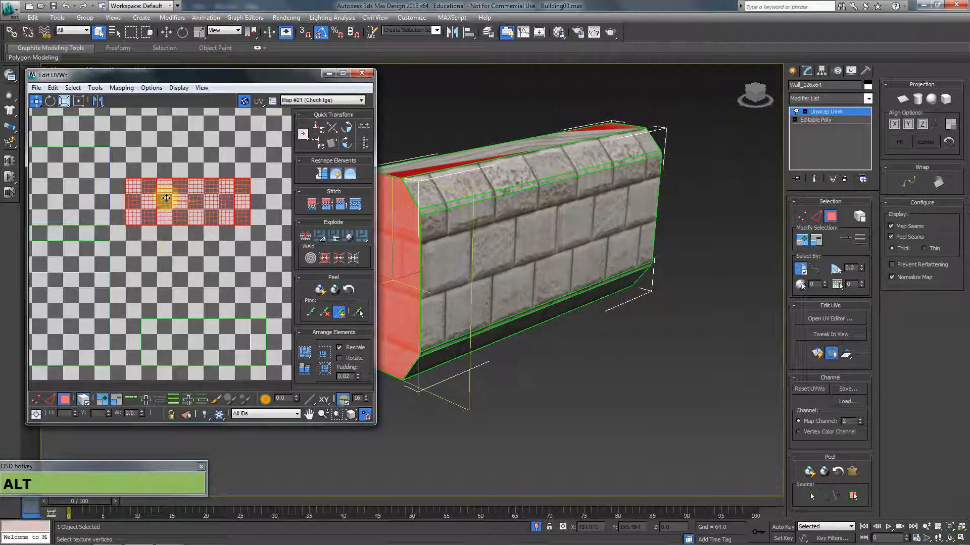
pyautogui.moveTo(140, 204); pyautogui.dragTo(155, 203)
# Step: Check individual clusters and select all faces of the low wall to review the lightmap layout
pyautogui.scroll(-2, 110, 287)
pyautogui.moveTo(110, 287); pyautogui.dragTo(201, 333, button='middle')
pyautogui.click(114, 173)
pyautogui.scroll(-3, 101, 220)
pyautogui.click(168, 170)
pyautogui.click(177, 148)
pyautogui.hotkey('ctrl', 'a')
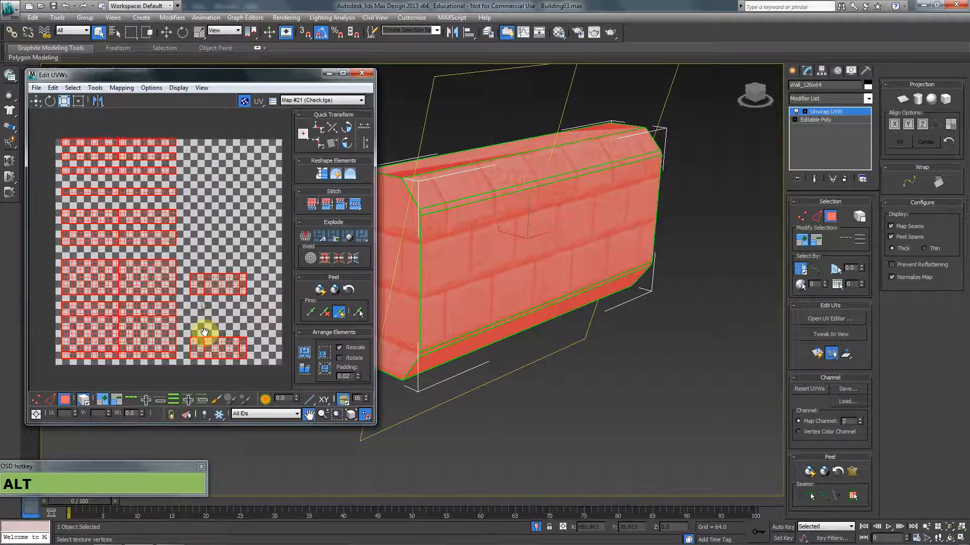
# Step: Select the thin top strip cluster and move it into the free area beside the long wall clusters
pyautogui.moveTo(139, 143); pyautogui.dragTo(204, 151)
pyautogui.rightClick(204, 151)
pyautogui.click(161, 137)
pyautogui.click(155, 142)
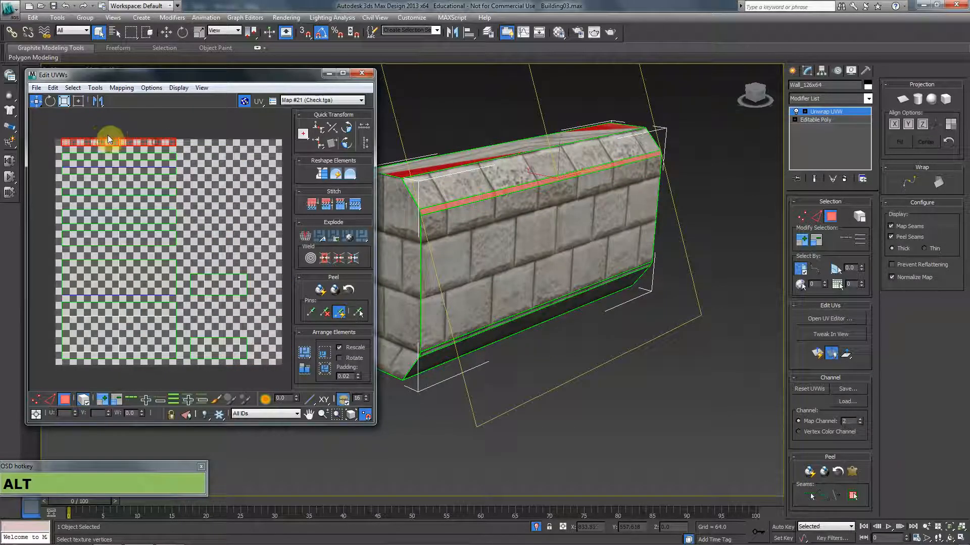
pyautogui.moveTo(145, 145); pyautogui.dragTo(261, 189)
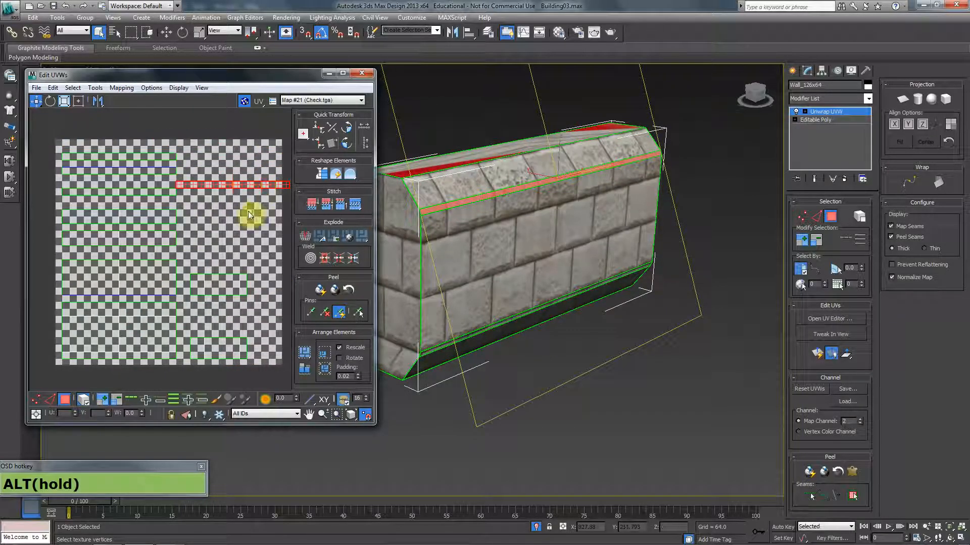
pyautogui.moveTo(250, 213); pyautogui.dragTo(213, 222, button='middle')
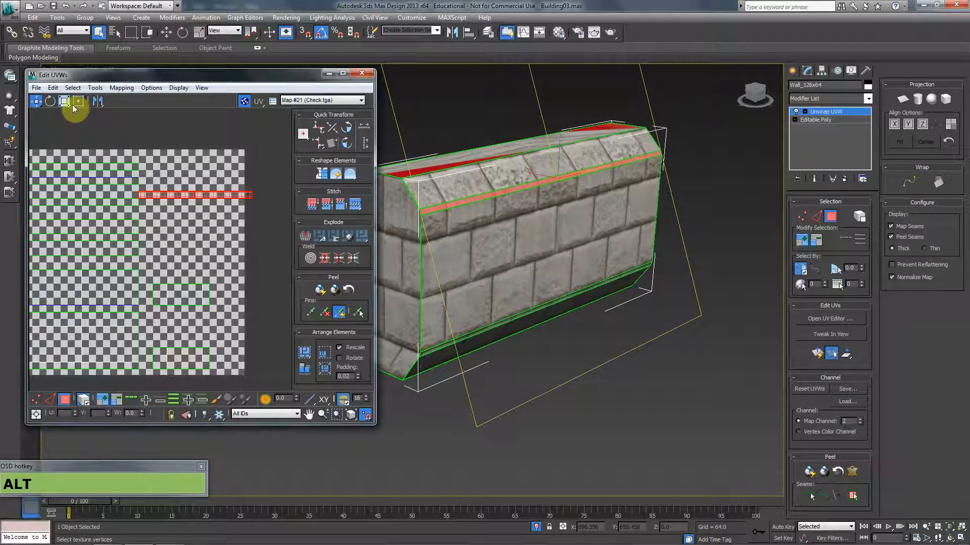
# Step: Rotate the thin strip cluster 90 degrees and snap it upright along the outer edge of the free area
pyautogui.click(51, 101)
pyautogui.keyDown('alt'); pyautogui.moveTo(240, 190); pyautogui.dragTo(197, 239); pyautogui.keyUp('alt')
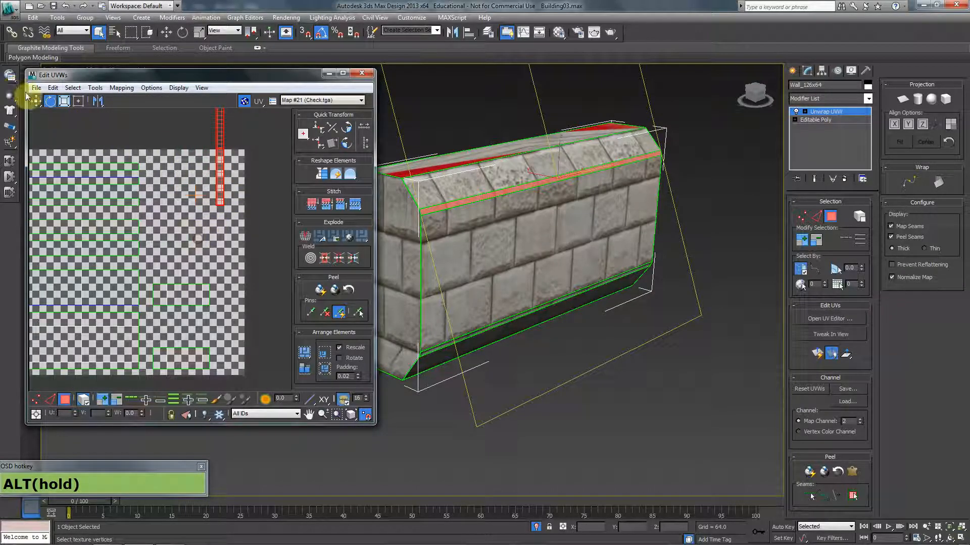
pyautogui.click(36, 101)
pyautogui.click(558, 324)
pyautogui.moveTo(217, 119); pyautogui.dragTo(229, 194)
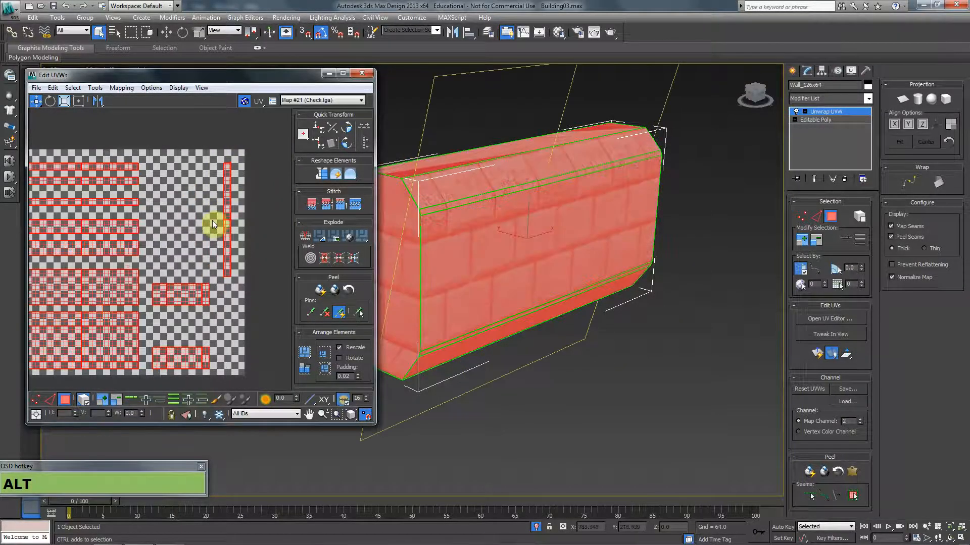
pyautogui.moveTo(212, 219); pyautogui.dragTo(269, 207, button='middle')
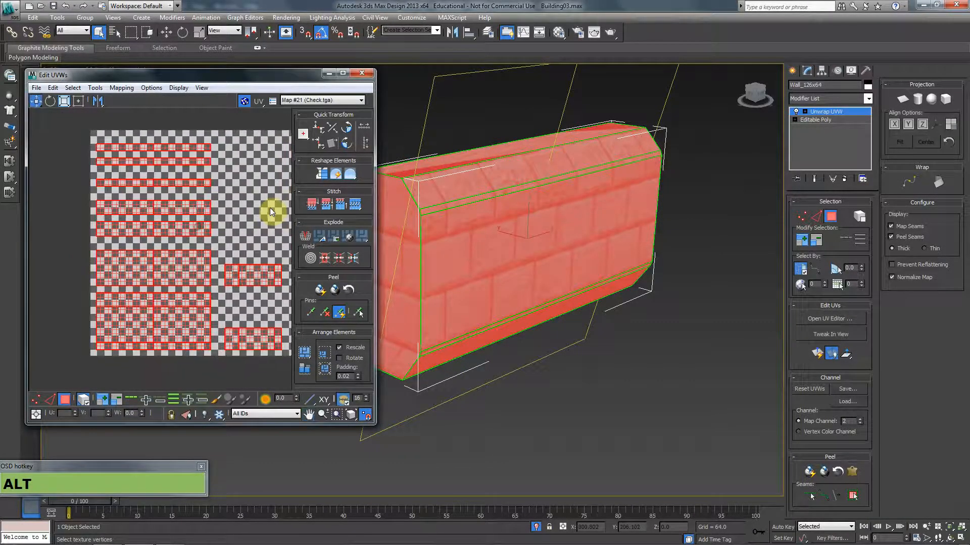
# Step: Clear the cluster selection and select the inverted faces to check the lightmap layout for flipped UVs
pyautogui.click(120, 195)
pyautogui.moveTo(166, 197); pyautogui.dragTo(145, 204, button='middle')
pyautogui.scroll(-2, 145, 204)
pyautogui.scroll(2, 218, 220)
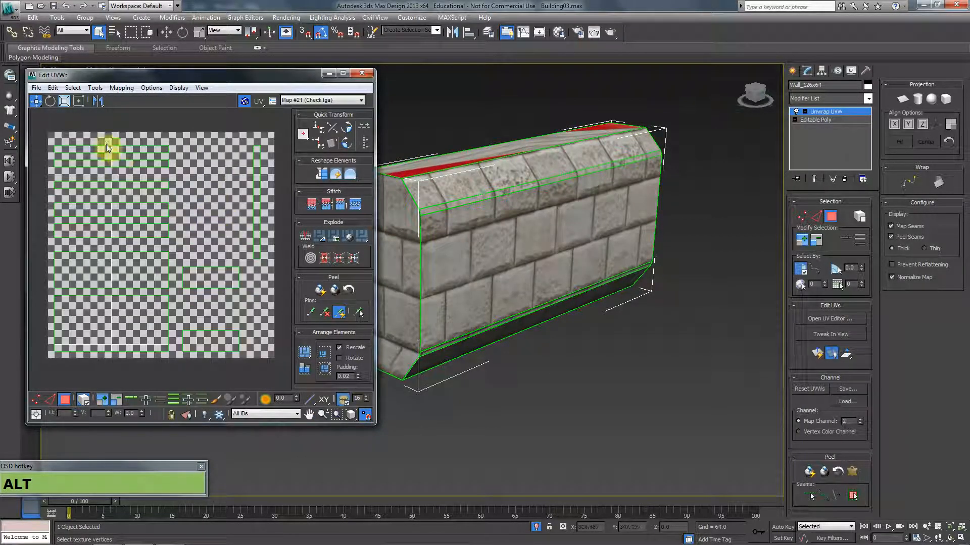
pyautogui.click(72, 87)
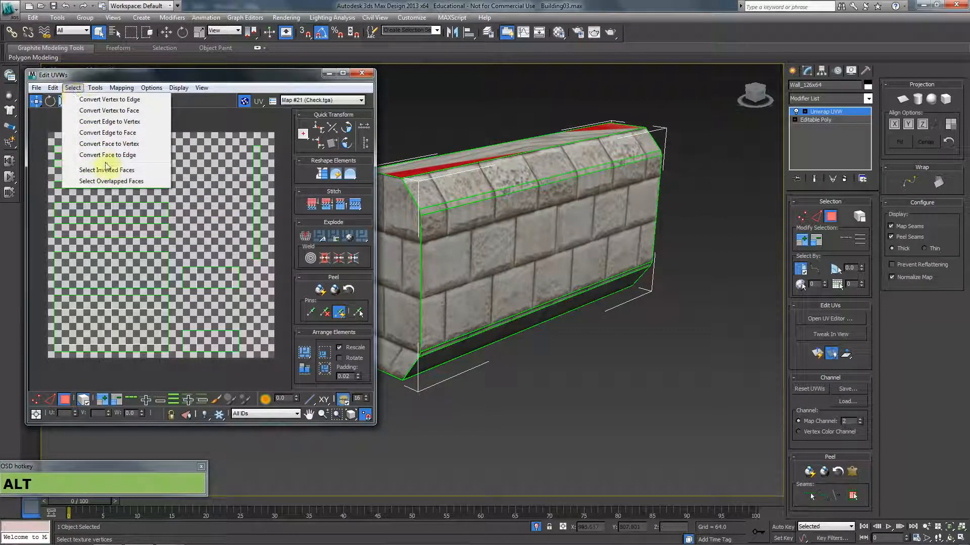
pyautogui.click(182, 76)
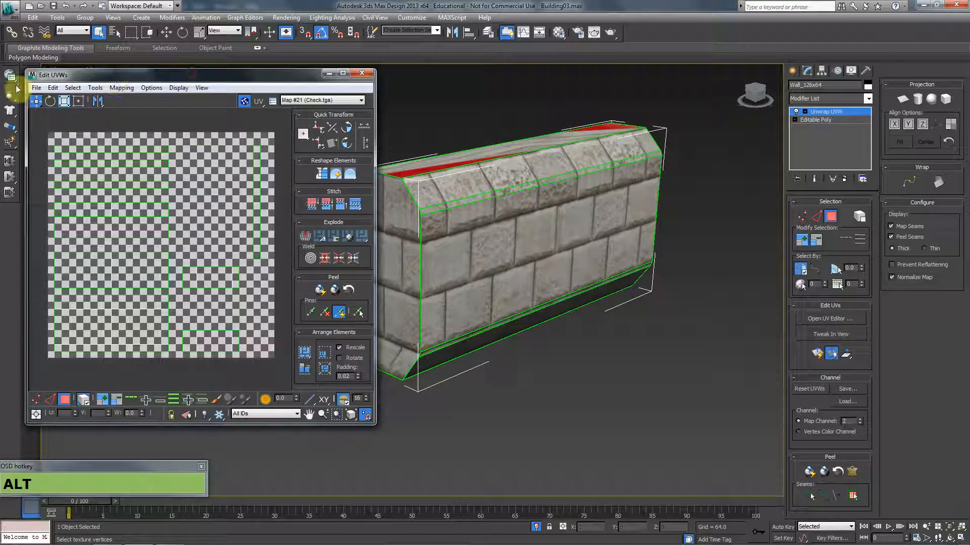
pyautogui.click(67, 400)
pyautogui.click(73, 87)
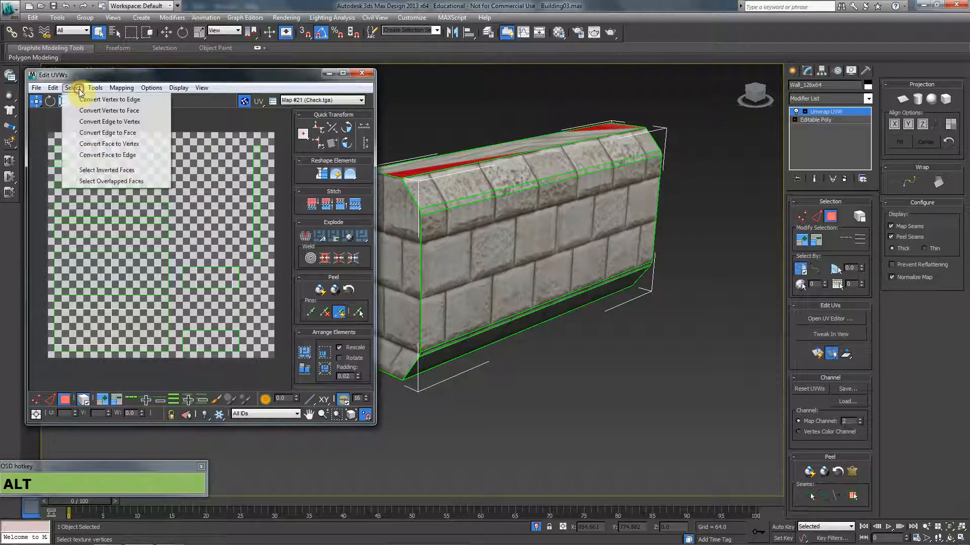
pyautogui.click(106, 174)
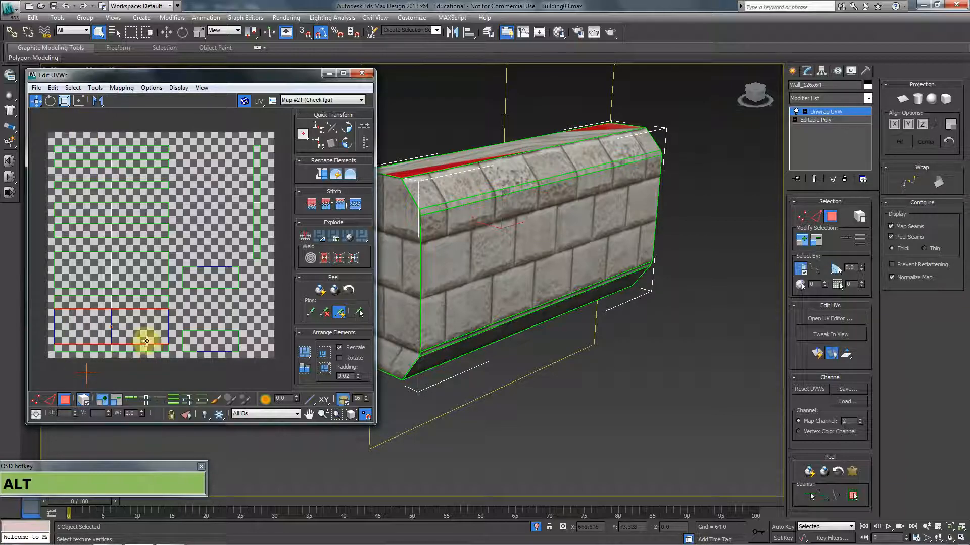
# Step: Check the lightmap layout for overlaps by selecting the overlapped faces
pyautogui.click(73, 87)
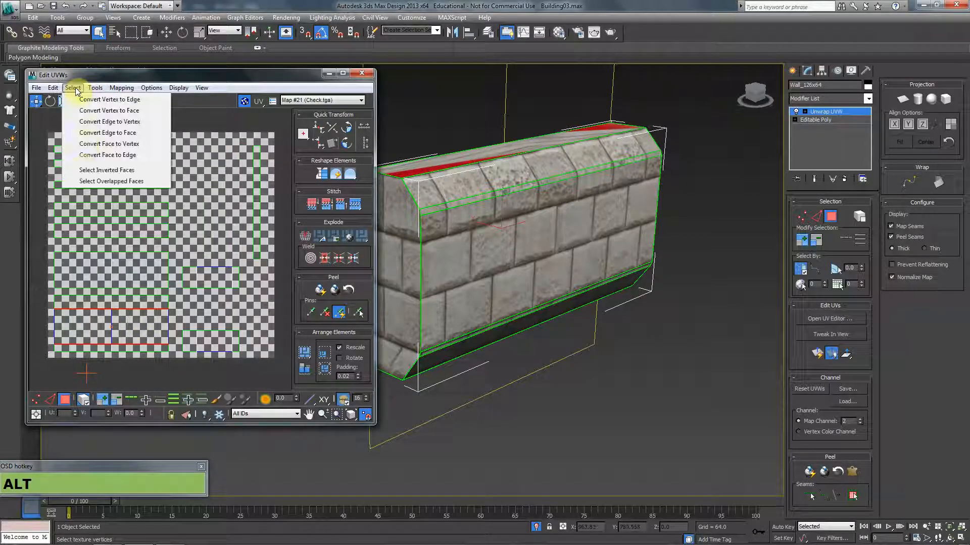
pyautogui.click(126, 182)
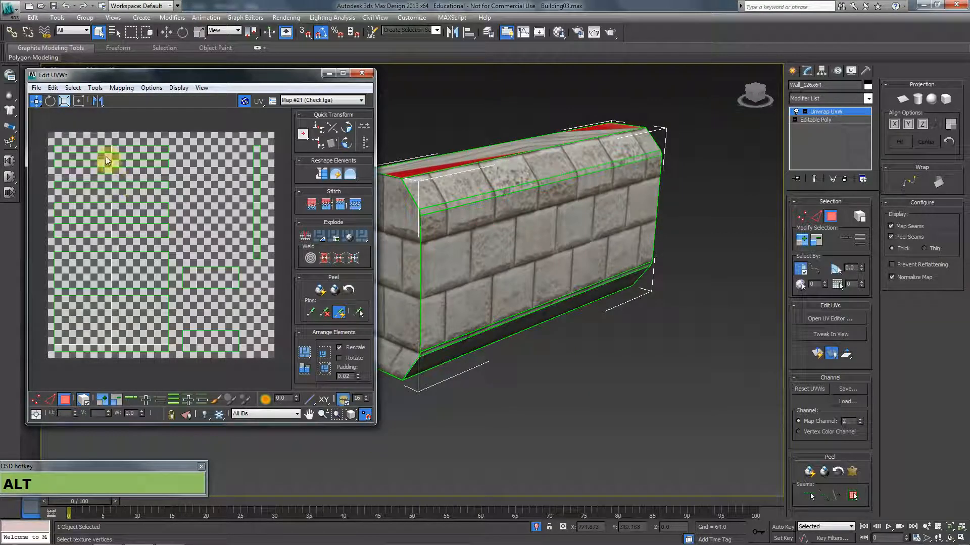
pyautogui.click(73, 87)
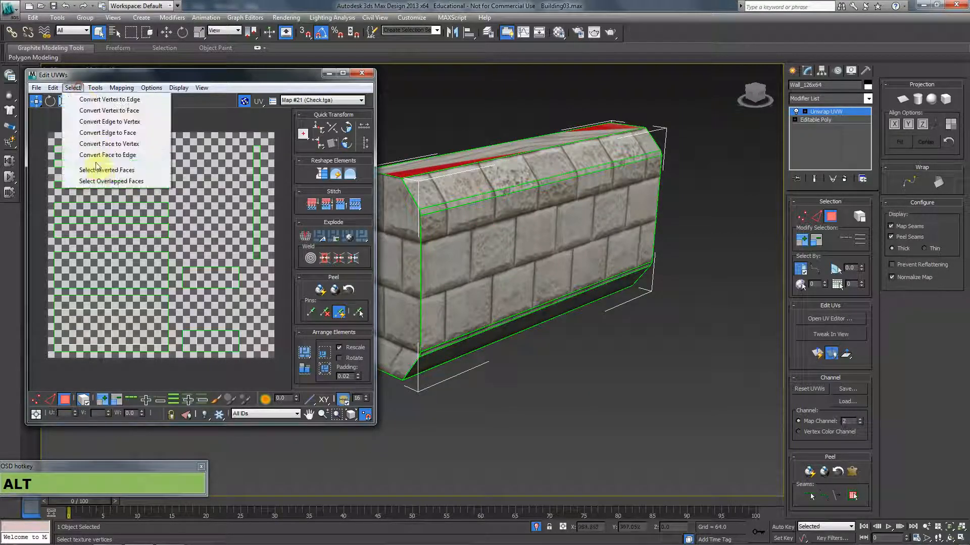
pyautogui.click(133, 183)
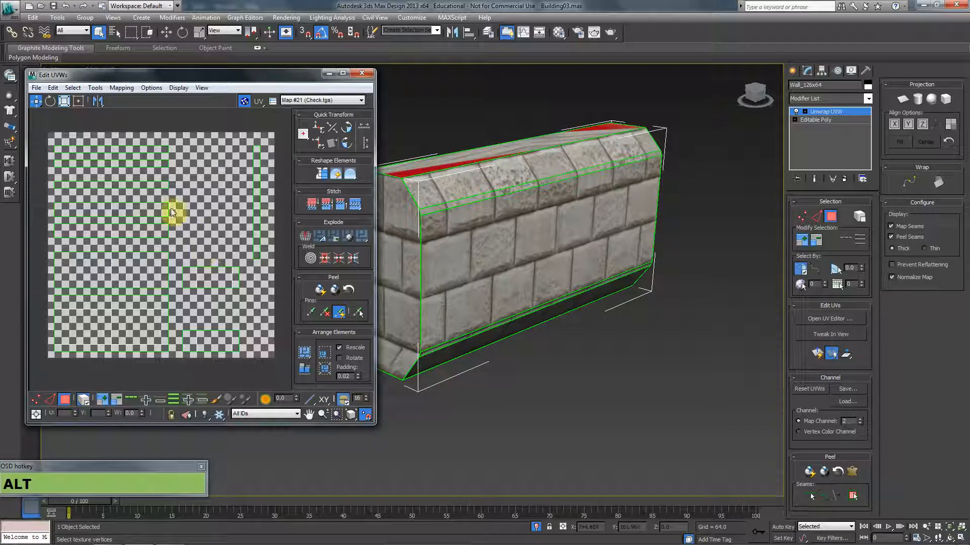
# Step: Reselect the inverted faces and examine where they lie on the back of the wall and in its UV cluster
pyautogui.click(74, 89)
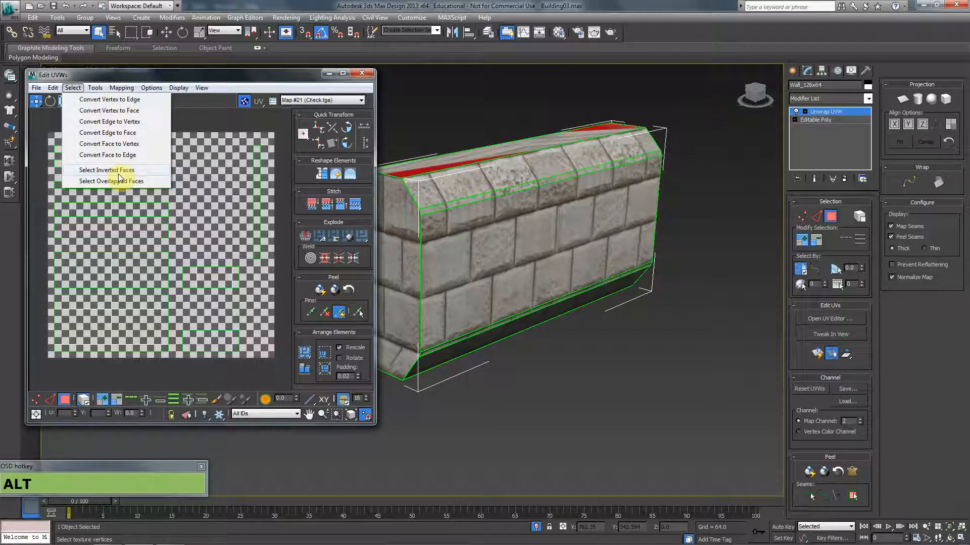
pyautogui.click(119, 172)
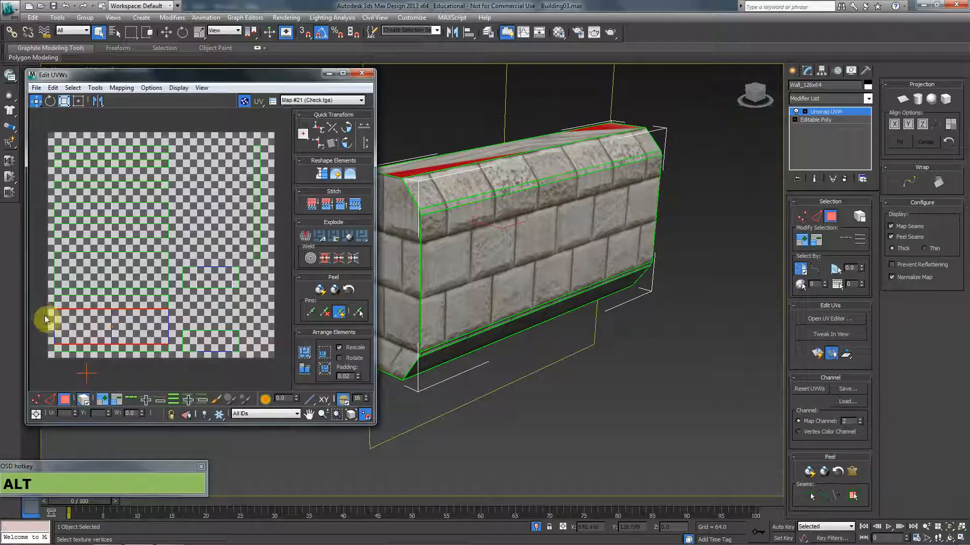
pyautogui.keyDown('alt'); pyautogui.moveTo(541, 295); pyautogui.dragTo(458, 129, button='middle'); pyautogui.keyUp('alt')
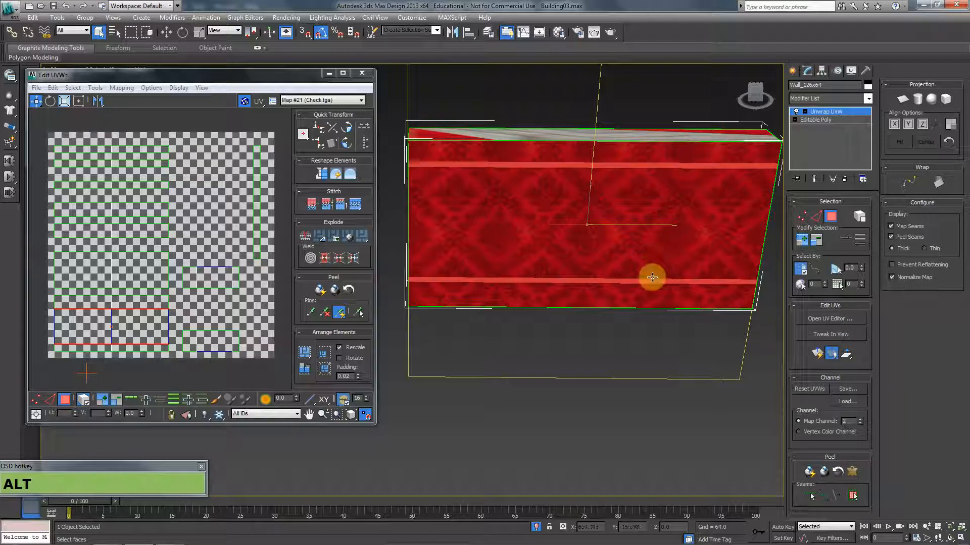
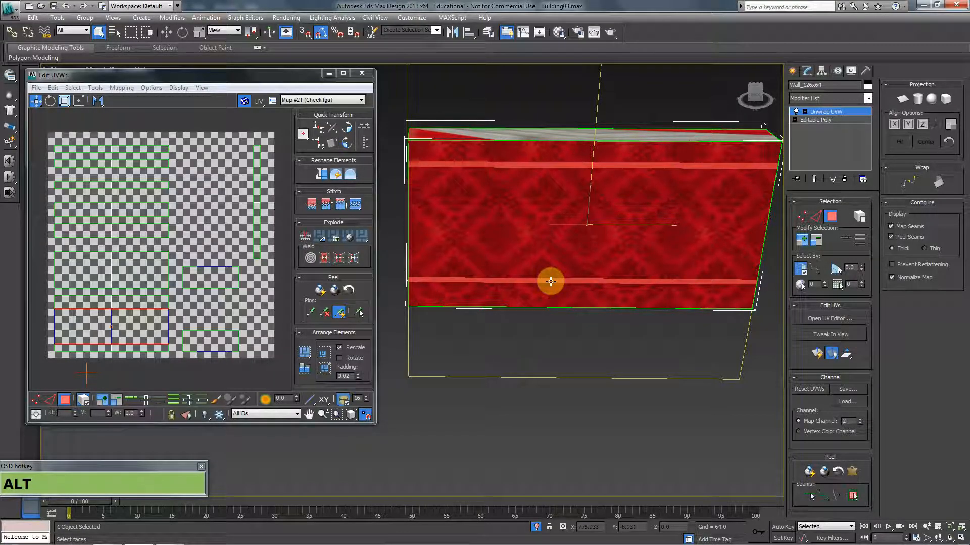
pyautogui.keyDown('alt'); pyautogui.moveTo(151, 307); pyautogui.dragTo(179, 242, button='middle'); pyautogui.keyUp('alt')
pyautogui.scroll(2, 197, 231)
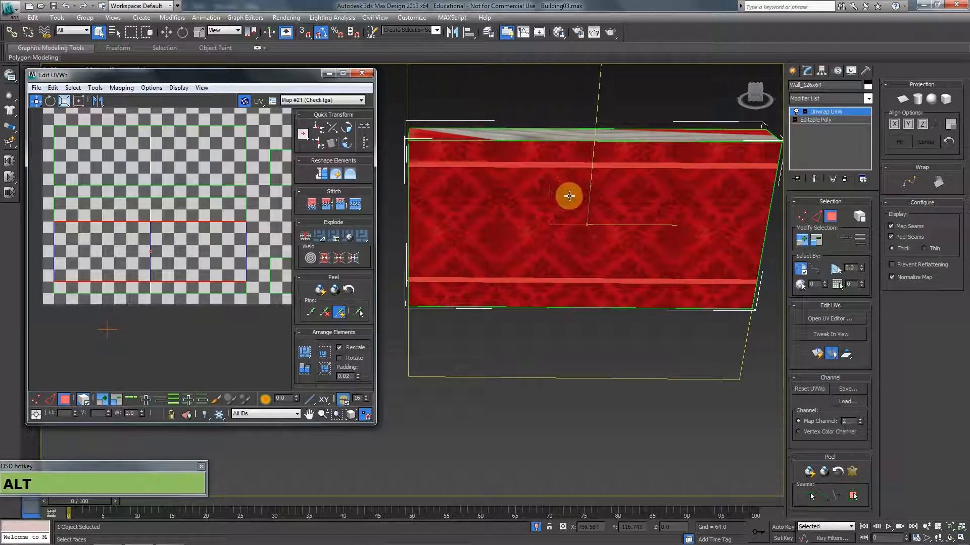
# Step: Switch to edge selection, try selecting the upper trim edges on the wall's back, and turn off element selection
pyautogui.press('2')
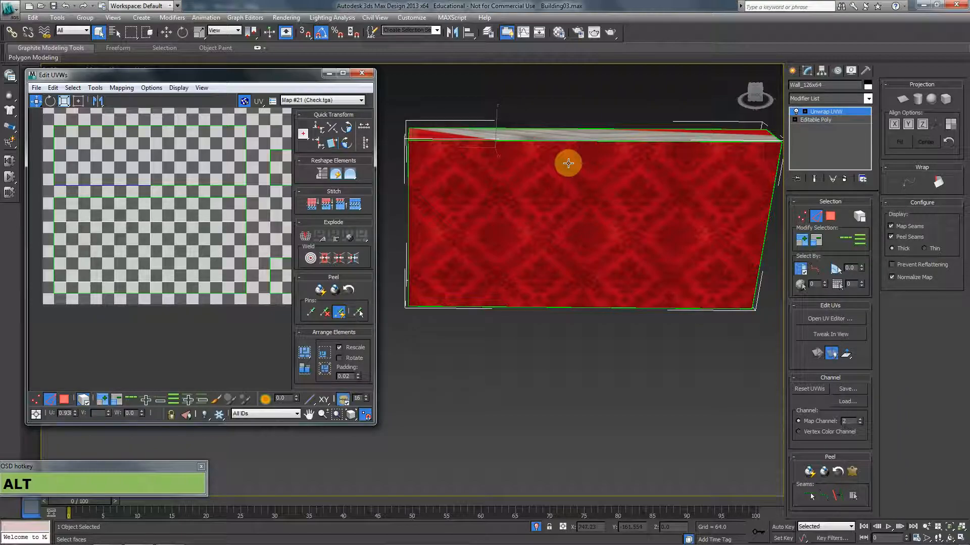
pyautogui.keyDown('alt'); pyautogui.moveTo(567, 163); pyautogui.dragTo(565, 187, button='middle'); pyautogui.keyUp('alt')
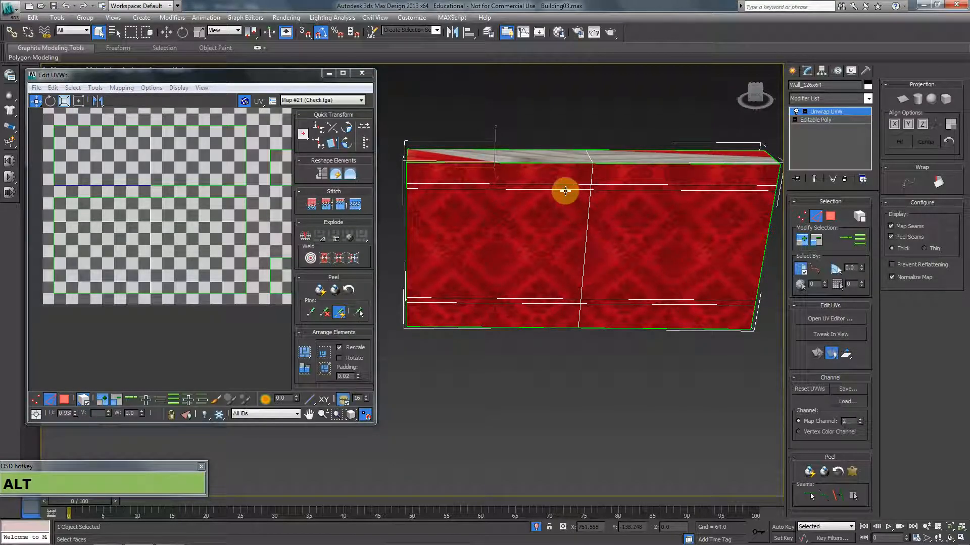
pyautogui.click(563, 190)
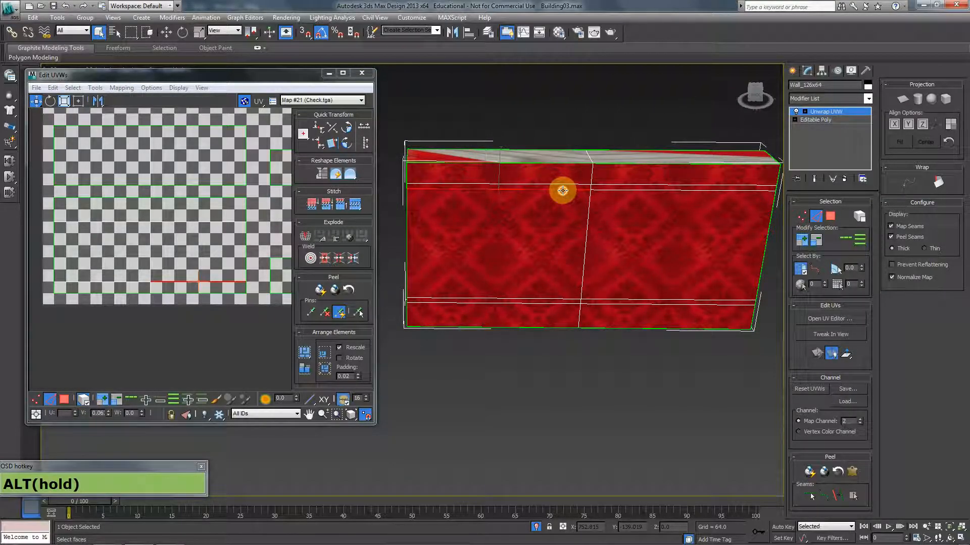
pyautogui.keyDown('ctrl'); pyautogui.click(638, 192); pyautogui.keyUp('ctrl')
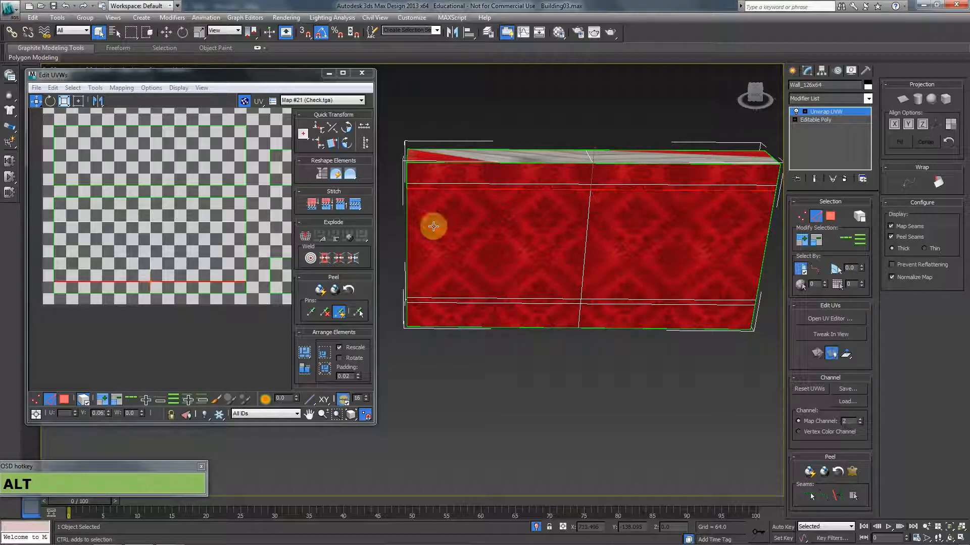
pyautogui.click(172, 280)
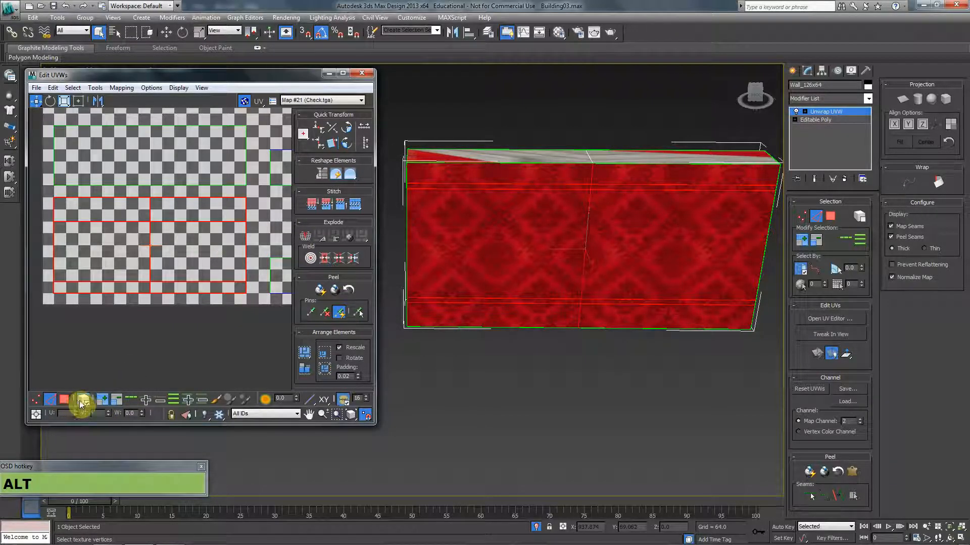
pyautogui.click(83, 401)
pyautogui.click(164, 356)
# Step: Select one half of the upper trim edge on the wall's back and raise its inner end one checker square
pyautogui.click(564, 191)
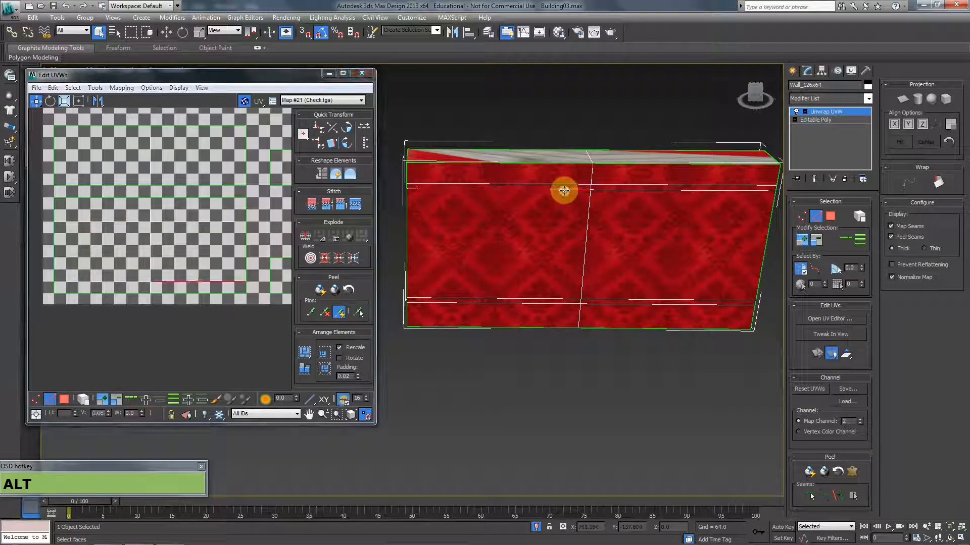
pyautogui.click(117, 273)
pyautogui.moveTo(118, 273); pyautogui.dragTo(123, 257)
pyautogui.moveTo(263, 307); pyautogui.dragTo(233, 296, button='middle')
pyautogui.click(194, 255)
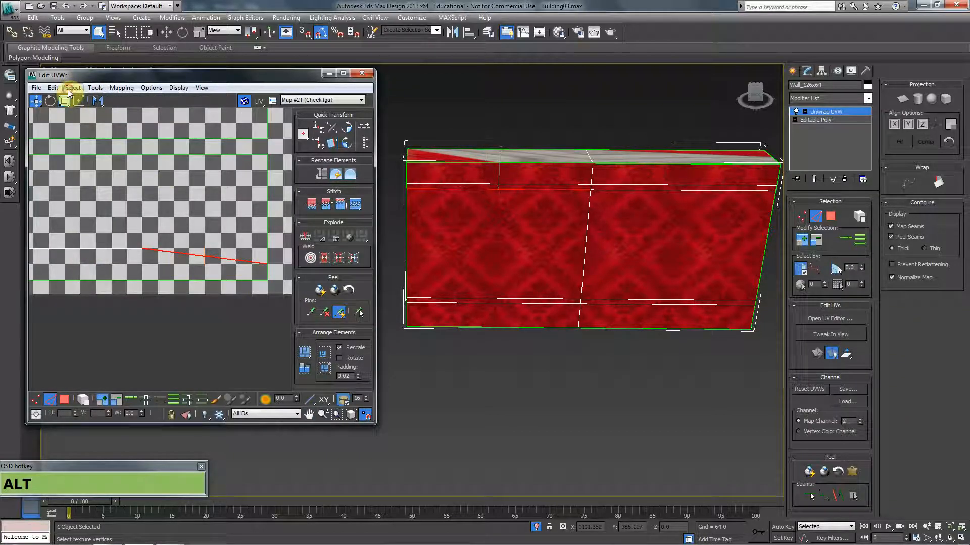
# Step: Convert the tilted edge to vertices, deselect the inner vertex, and snap the outer vertex up one checker square
pyautogui.click(71, 88)
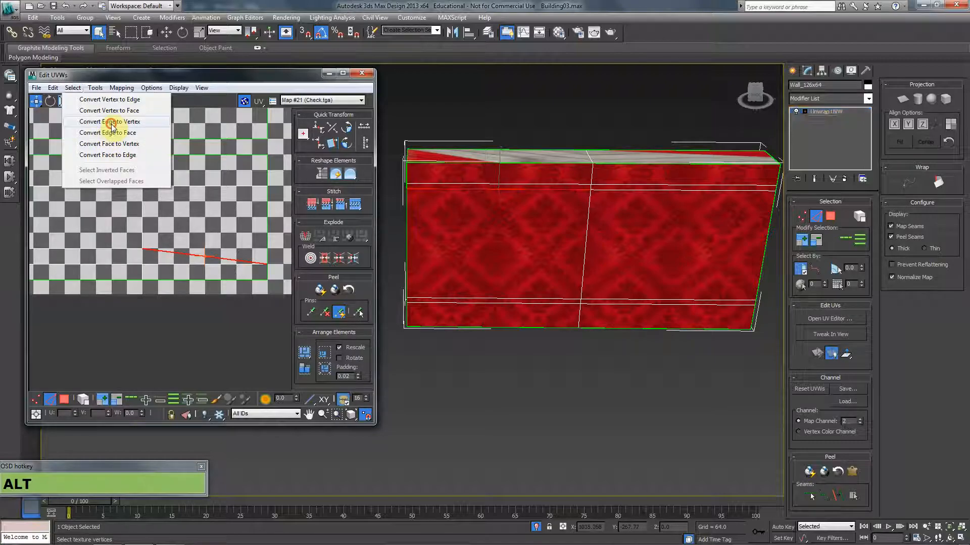
pyautogui.click(111, 123)
pyautogui.keyDown('alt'); pyautogui.moveTo(132, 240); pyautogui.dragTo(154, 268); pyautogui.keyUp('alt')
pyautogui.moveTo(282, 283); pyautogui.dragTo(246, 285, button='middle')
pyautogui.moveTo(231, 265); pyautogui.dragTo(232, 251)
pyautogui.moveTo(167, 287); pyautogui.dragTo(206, 288, button='middle')
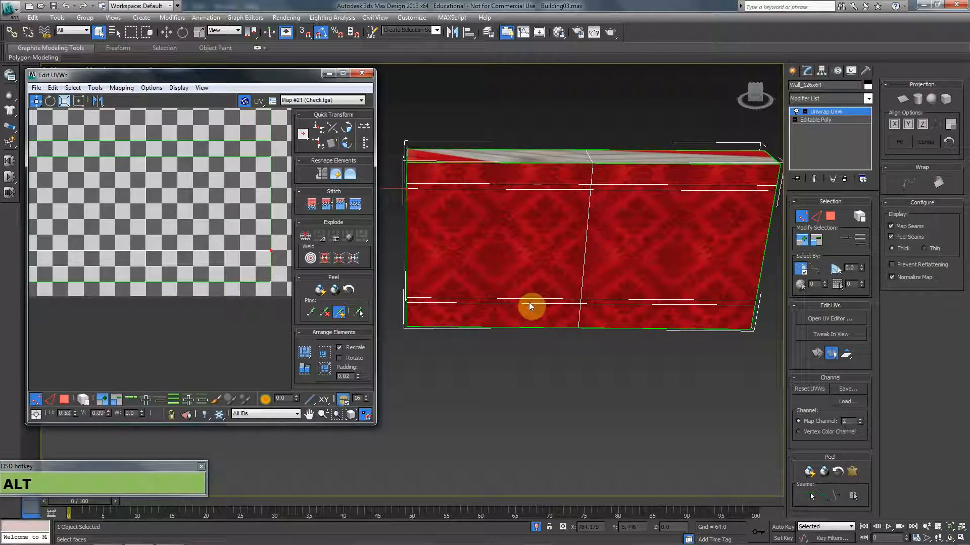
# Step: Select one half of the lower trim edge on the wall's back and raise its inner end one checker square
pyautogui.press('2')
pyautogui.click(605, 304)
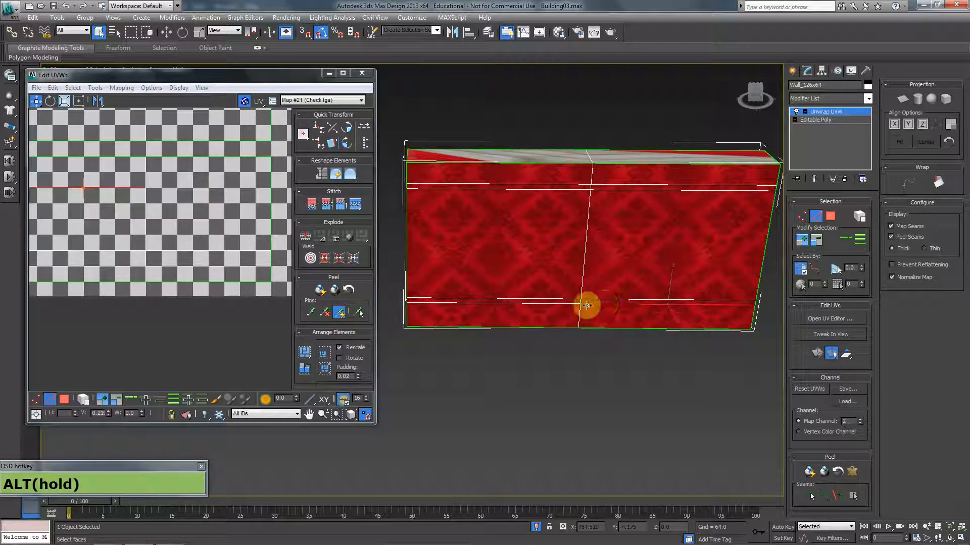
pyautogui.moveTo(162, 201); pyautogui.dragTo(171, 223, button='middle')
pyautogui.moveTo(183, 209); pyautogui.dragTo(183, 193)
pyautogui.press('2')
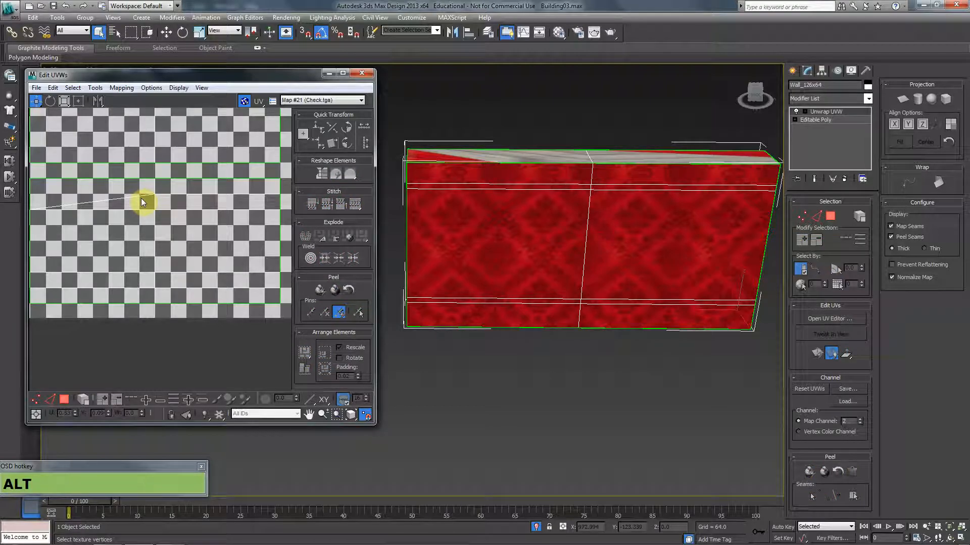
# Step: Convert the lower trim's tilted edge to vertices and snap its outer vertex level with the inner one
pyautogui.press('2')
pyautogui.click(138, 197)
pyautogui.moveTo(129, 210); pyautogui.dragTo(178, 214, button='middle')
pyautogui.click(72, 88)
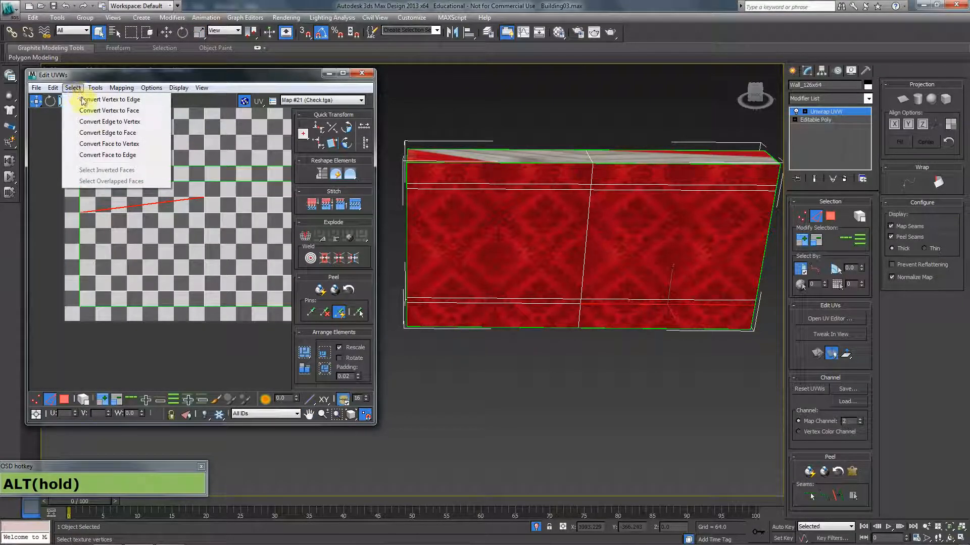
pyautogui.click(132, 122)
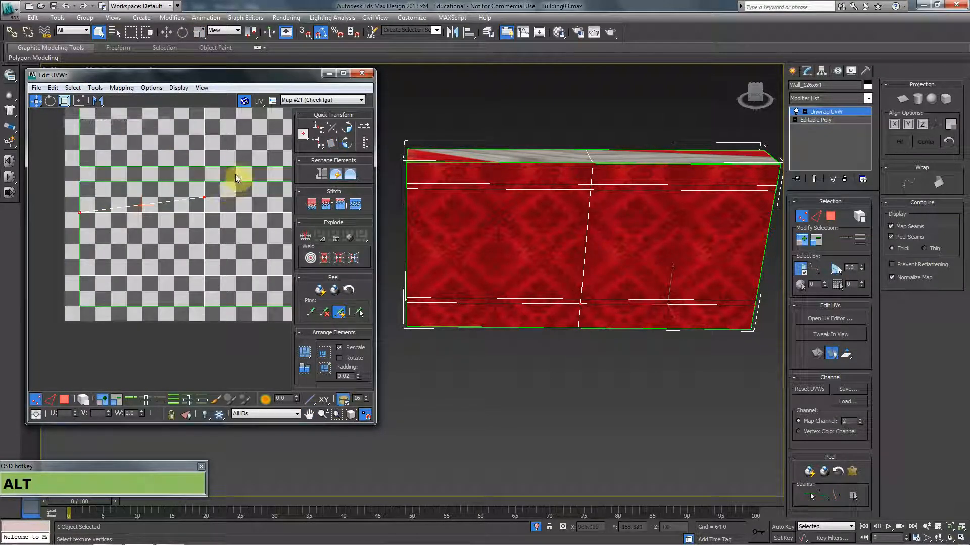
pyautogui.click(78, 196)
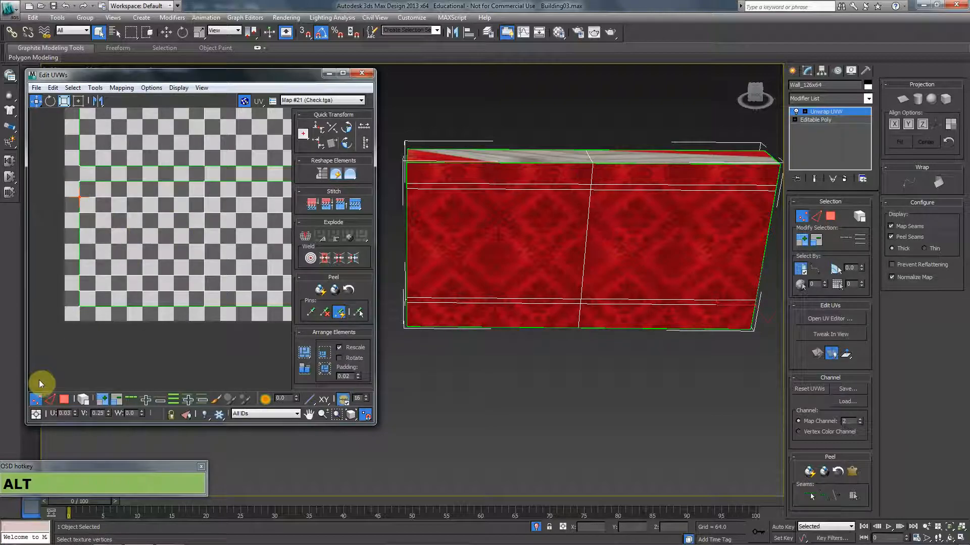
pyautogui.click(72, 88)
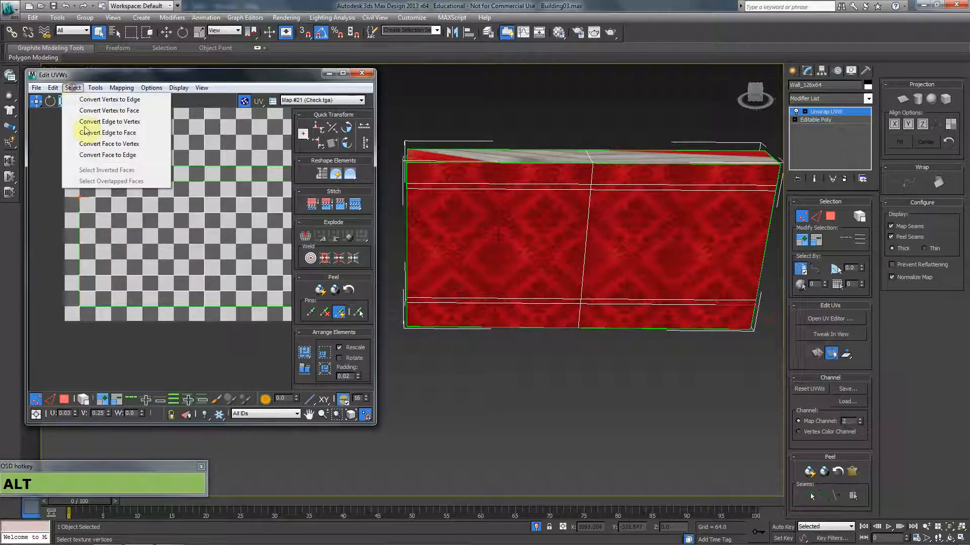
# Step: Check the wall's whole UV layout for overlapped faces in polygon selection mode
pyautogui.click(63, 400)
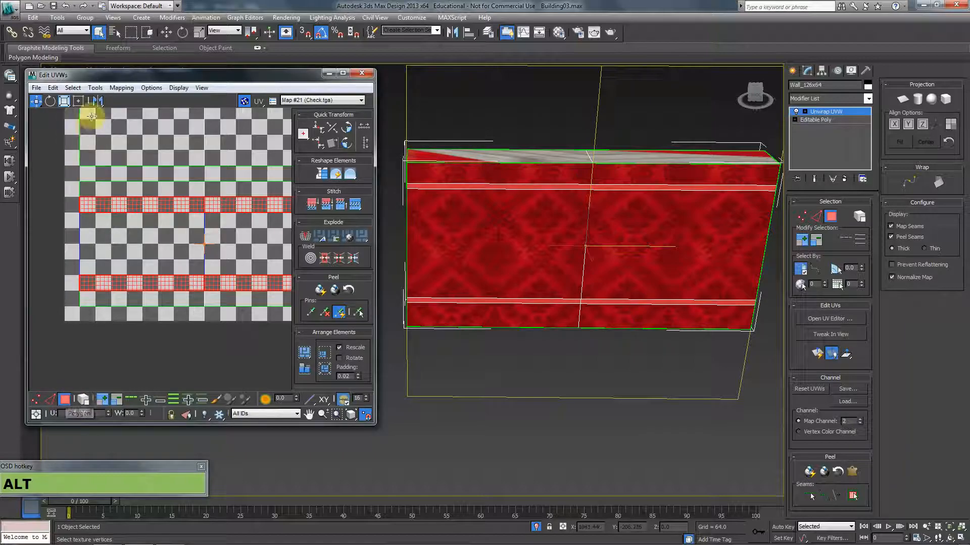
pyautogui.click(73, 88)
pyautogui.moveTo(174, 180); pyautogui.dragTo(113, 271, button='middle')
pyautogui.scroll(-5, 190, 175)
pyautogui.click(78, 88)
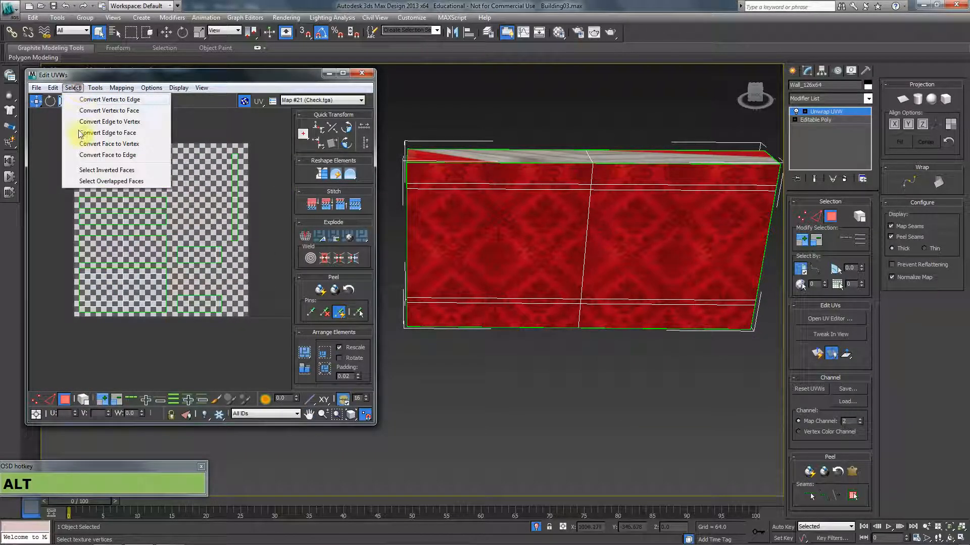
pyautogui.click(96, 183)
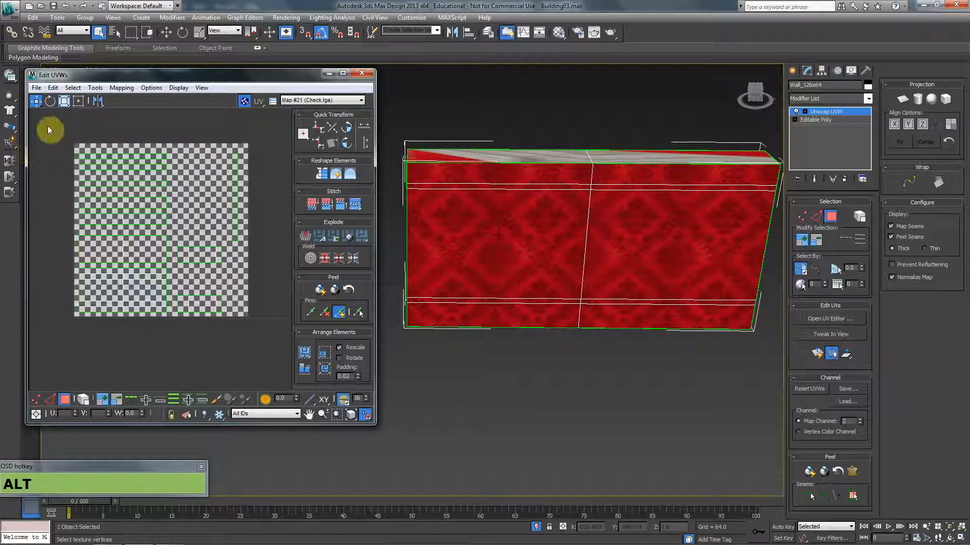
# Step: Select all of the wall's UV faces to review the layout, and clear the selection
pyautogui.hotkey('ctrl', 'a')
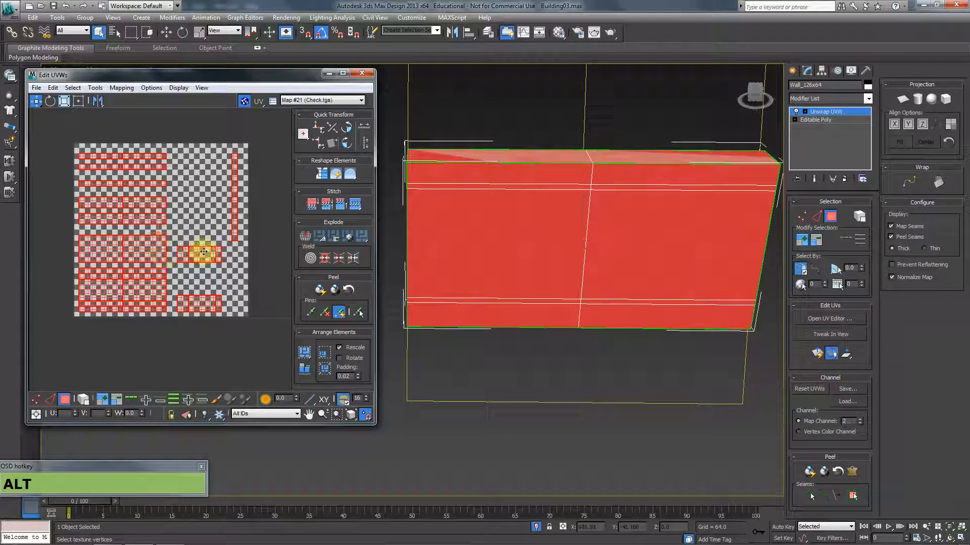
pyautogui.click(260, 142)
pyautogui.moveTo(35, 359); pyautogui.dragTo(34, 359)
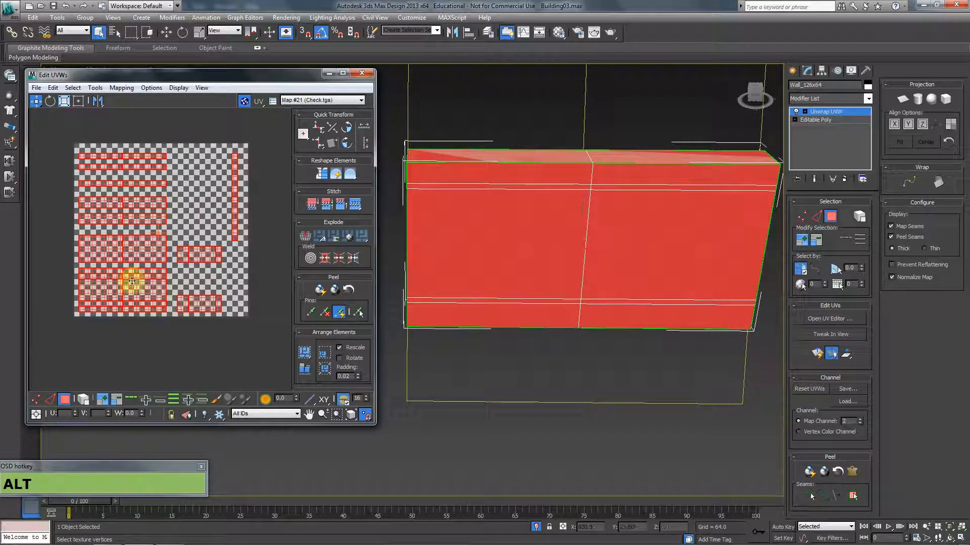
pyautogui.click(211, 338)
# Step: Collapse the unwrapped wall to an Editable Poly and end its isolation so the other modules show again
pyautogui.rightClick(560, 255)
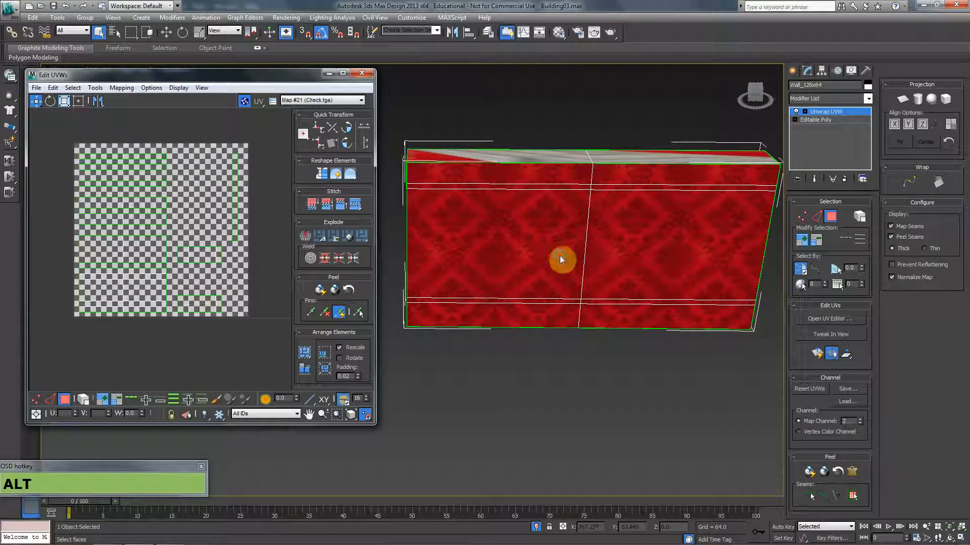
pyautogui.moveTo(642, 347)
pyautogui.click(705, 356)
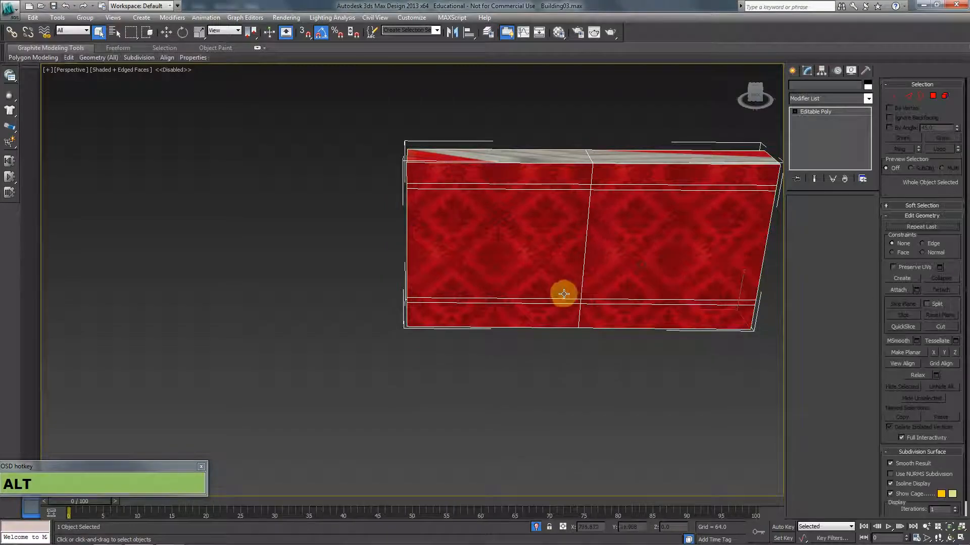
pyautogui.keyDown('alt'); pyautogui.moveTo(669, 281); pyautogui.dragTo(530, 264, button='middle'); pyautogui.keyUp('alt')
pyautogui.scroll(-6, 530, 264)
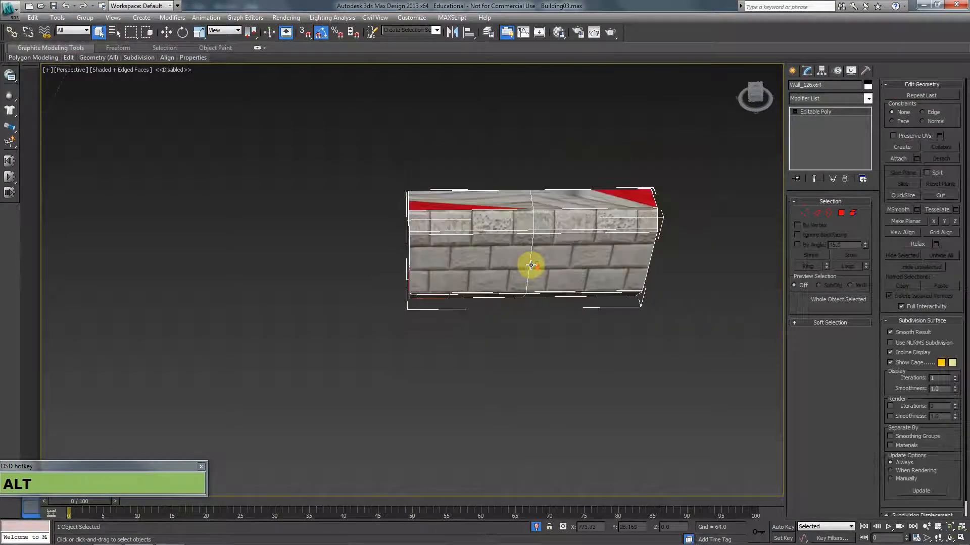
pyautogui.rightClick(506, 259)
pyautogui.click(537, 189)
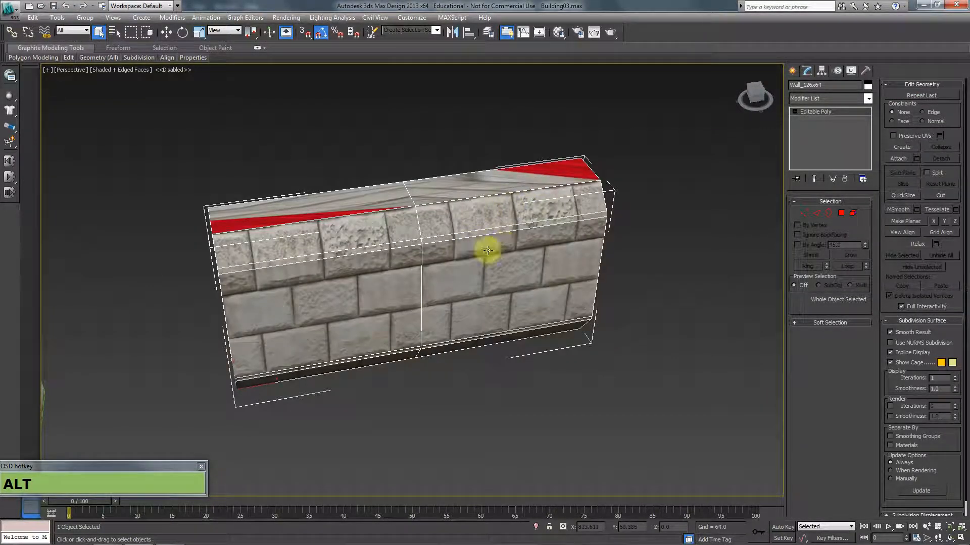
# Step: Select the arched MainDoorFrame module at the far end of the row of building pieces
pyautogui.scroll(-5, 490, 251)
pyautogui.scroll(-4, 337, 310)
pyautogui.moveTo(499, 314); pyautogui.dragTo(321, 281, button='middle')
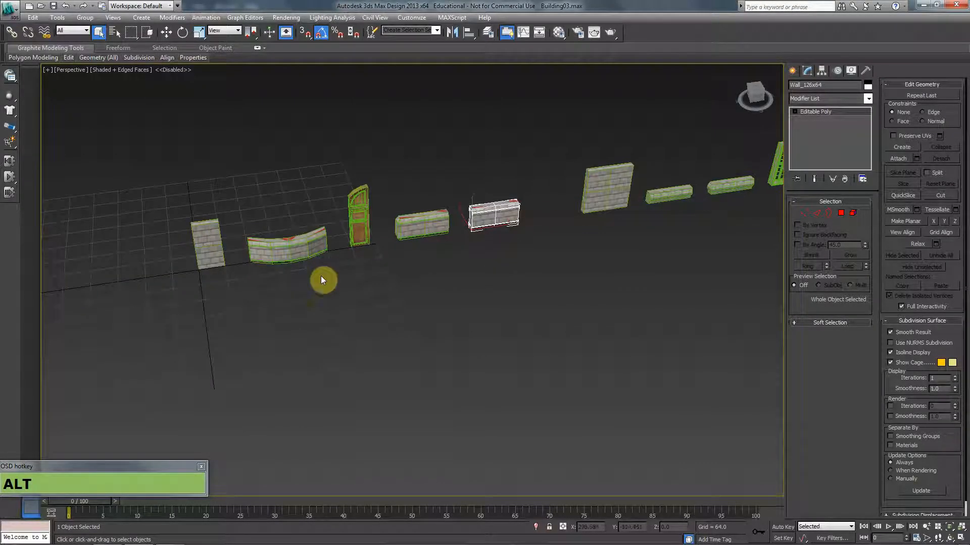
pyautogui.keyDown('alt'); pyautogui.moveTo(430, 295); pyautogui.dragTo(347, 286, button='middle'); pyautogui.keyUp('alt')
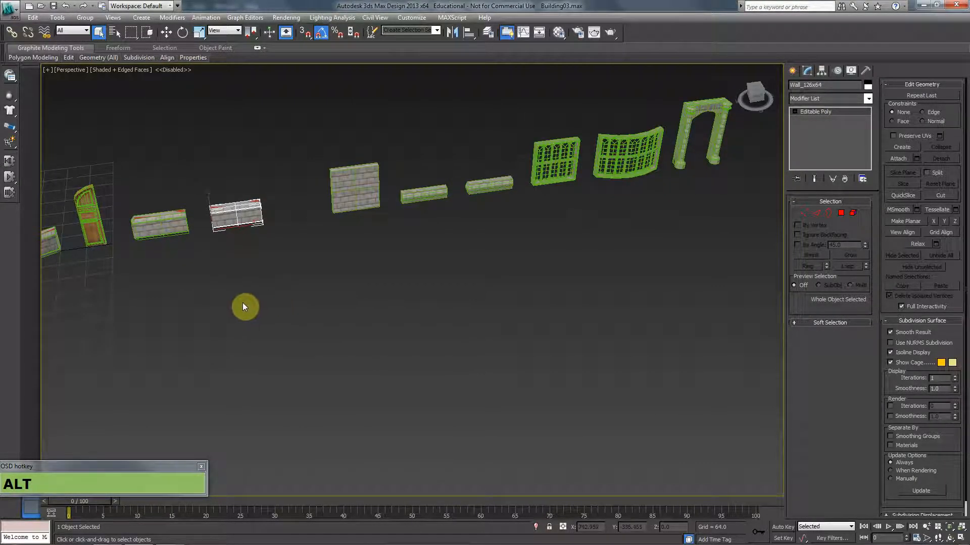
pyautogui.keyDown('alt'); pyautogui.moveTo(288, 319); pyautogui.dragTo(294, 285, button='middle'); pyautogui.keyUp('alt')
pyautogui.moveTo(391, 353); pyautogui.dragTo(214, 372, button='middle')
pyautogui.moveTo(533, 312); pyautogui.dragTo(361, 354, button='middle')
pyautogui.moveTo(541, 264); pyautogui.dragTo(437, 346, button='middle')
pyautogui.scroll(5, 438, 346)
pyautogui.click(427, 107)
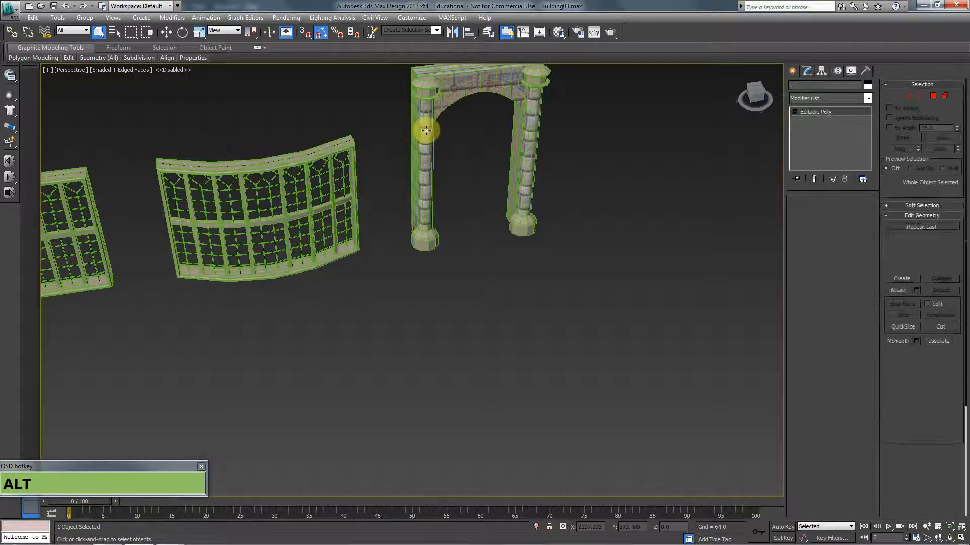
pyautogui.press('z')
pyautogui.keyDown('alt'); pyautogui.moveTo(377, 237); pyautogui.dragTo(757, 188, button='middle'); pyautogui.keyUp('alt')
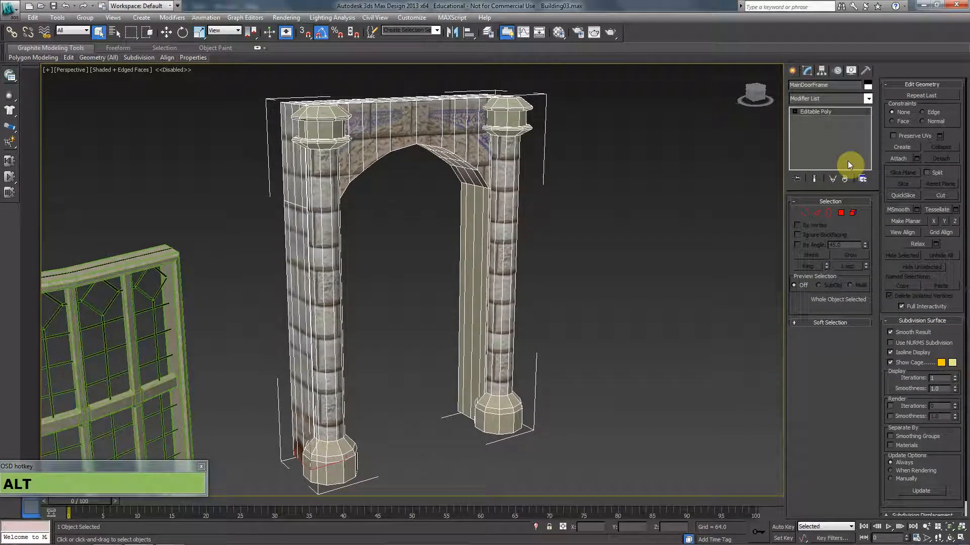
# Step: Isolate the main door frame from the other modules
pyautogui.click(843, 97)
pyautogui.click(553, 196)
pyautogui.rightClick(552, 196)
pyautogui.click(591, 124)
pyautogui.keyDown('alt'); pyautogui.moveTo(429, 195); pyautogui.dragTo(429, 238, button='middle'); pyautogui.keyUp('alt')
# Step: Apply an Unwrap UVW modifier to the door frame and open its UVs on map channel 2
pyautogui.click(832, 101)
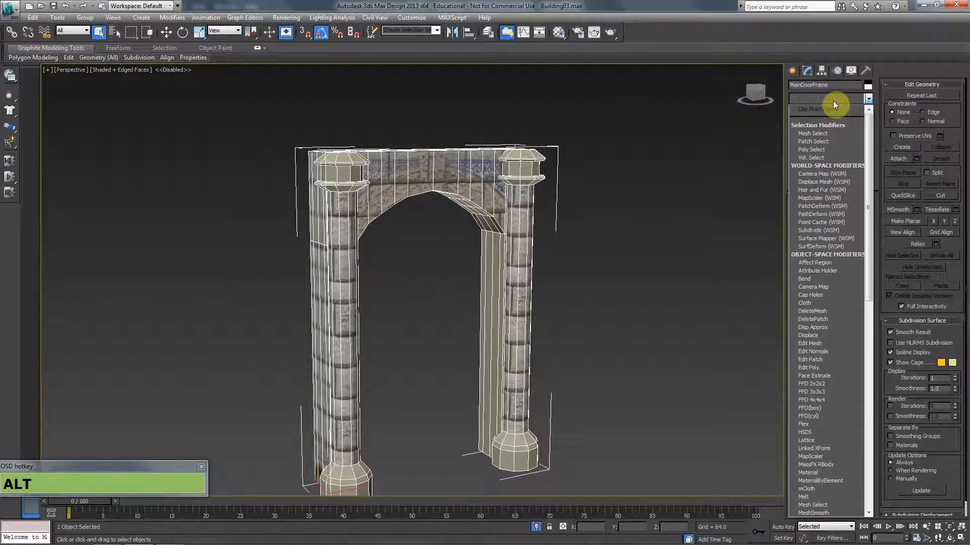
pyautogui.press('Return')
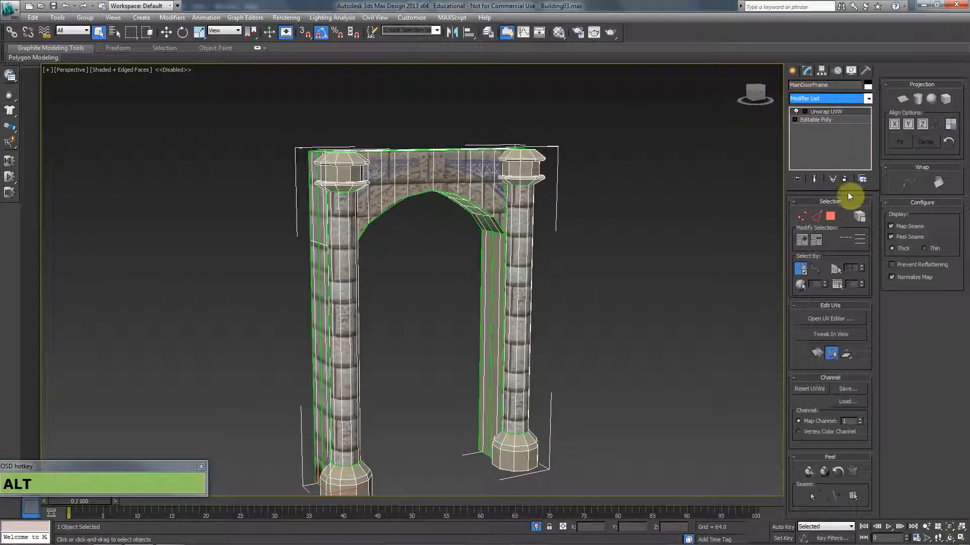
pyautogui.click(847, 319)
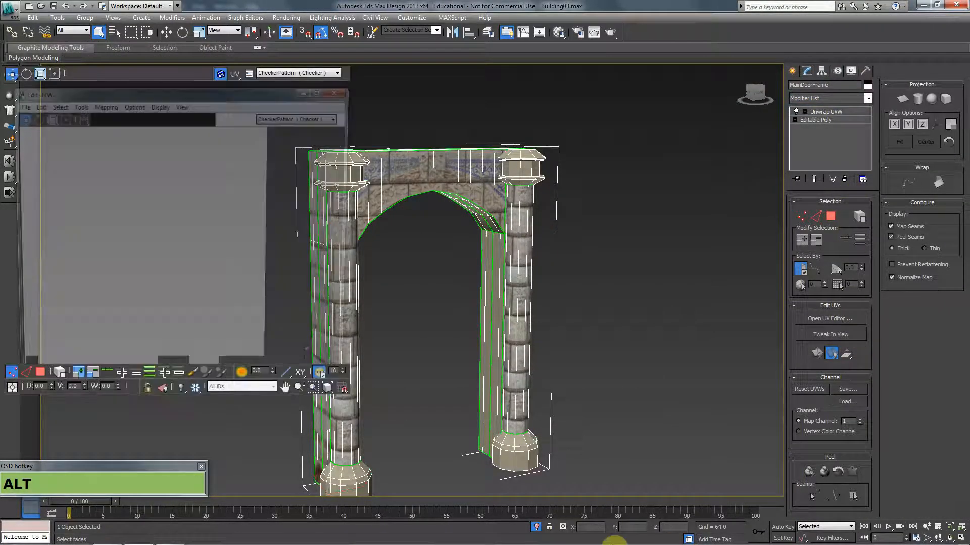
pyautogui.click(872, 535)
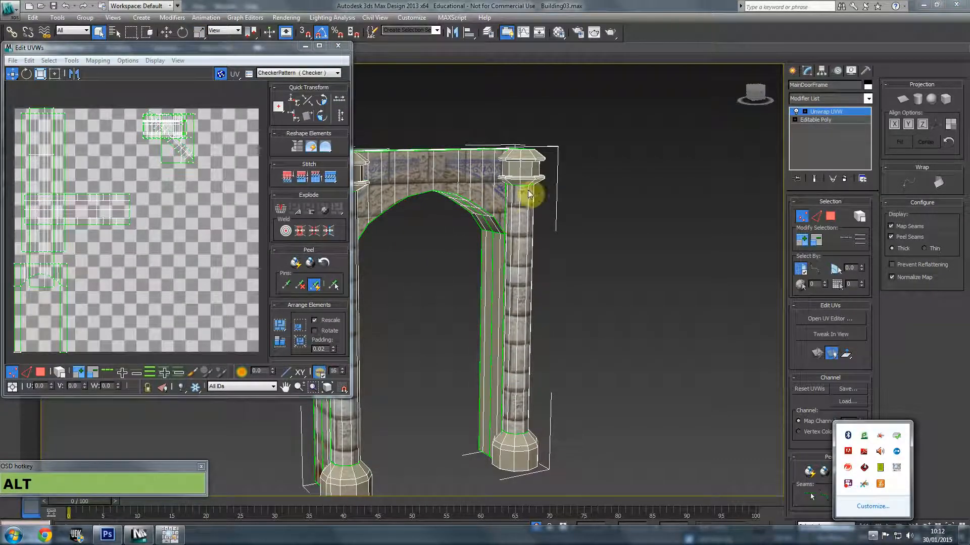
pyautogui.moveTo(532, 196); pyautogui.dragTo(561, 195, button='middle')
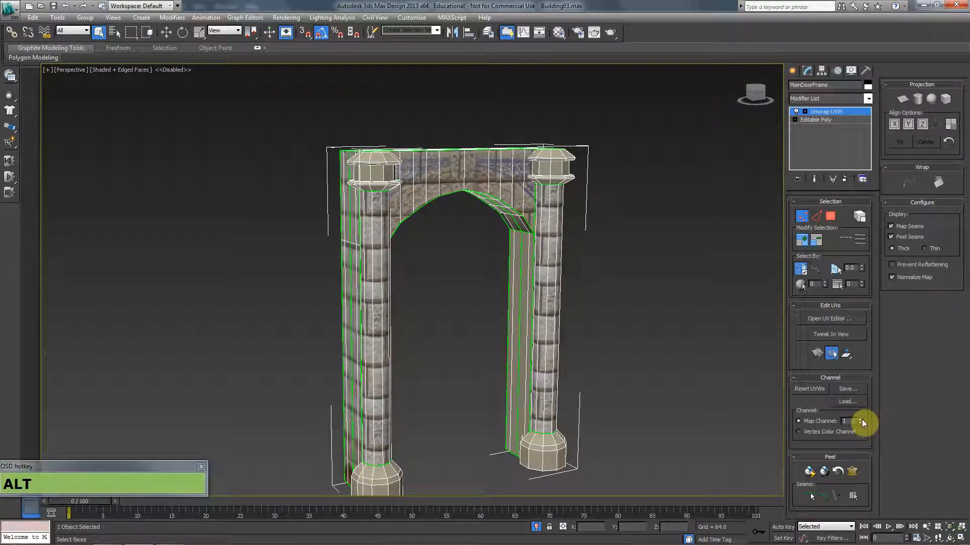
pyautogui.click(860, 419)
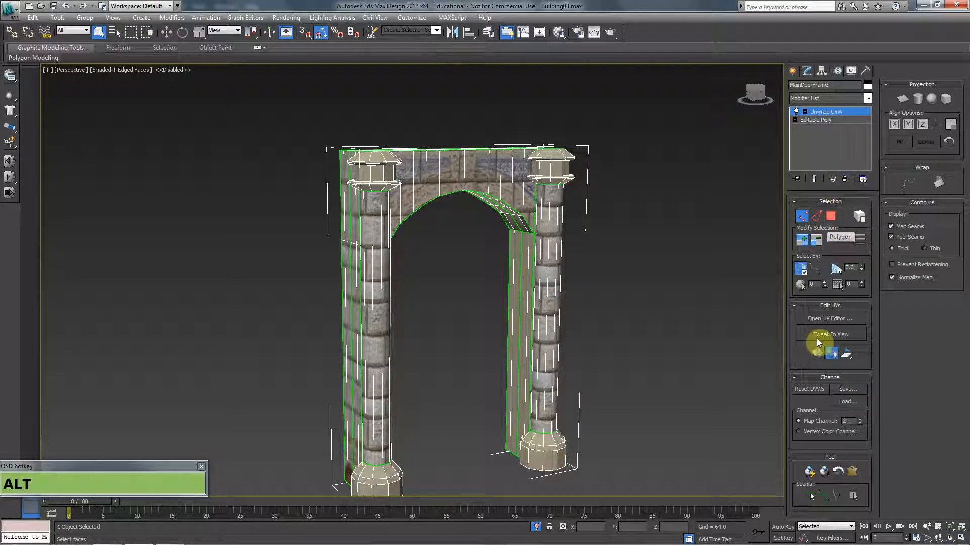
pyautogui.click(830, 318)
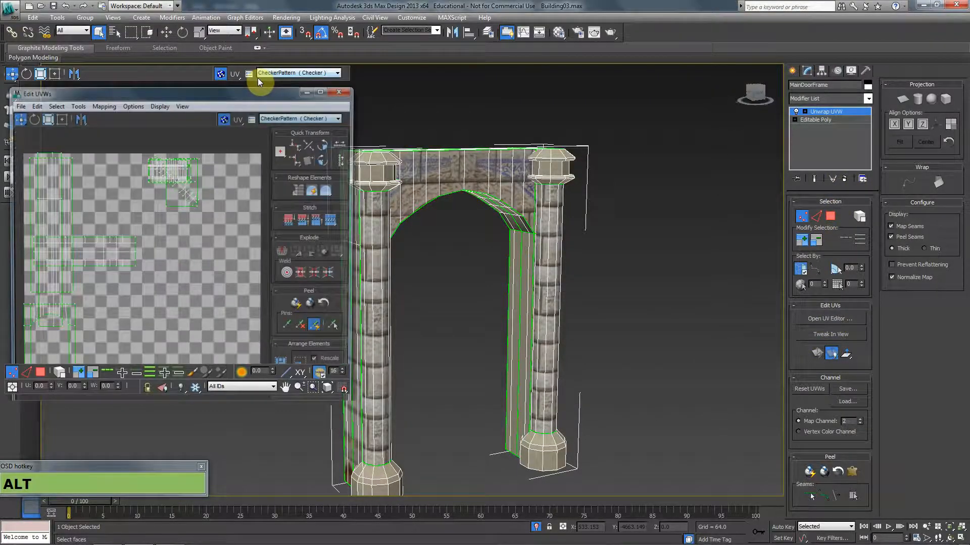
# Step: Show the grid in the UV editor and set its grid size to 0.031
pyautogui.scroll(2, 235, 137)
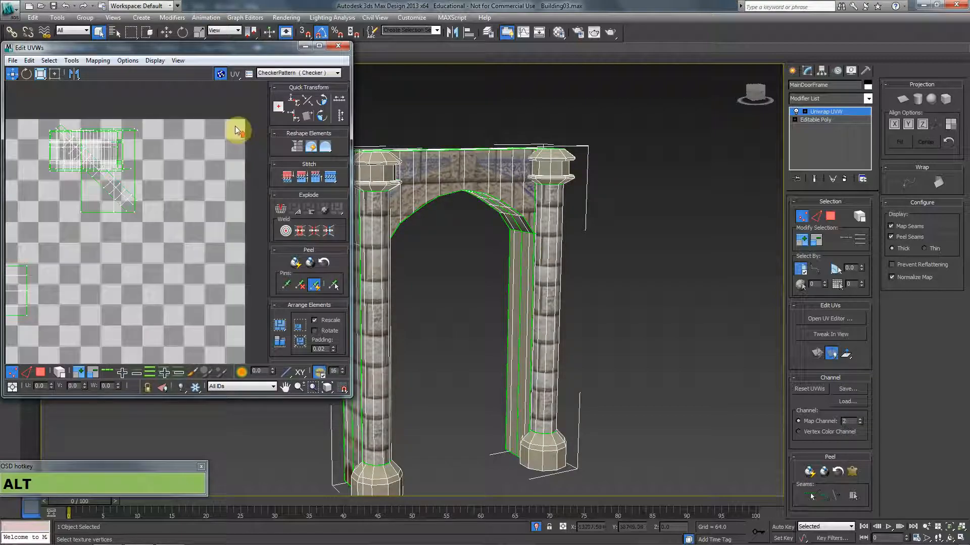
pyautogui.click(178, 60)
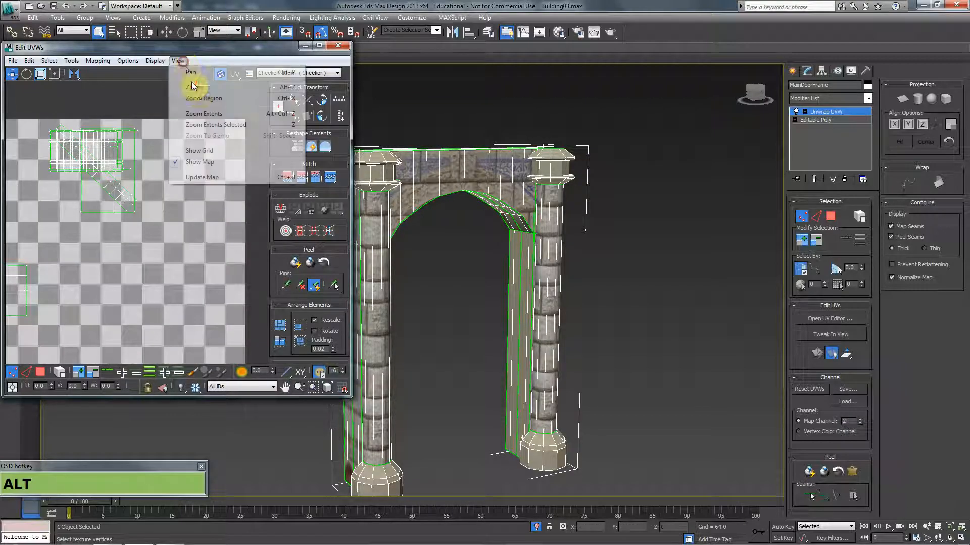
pyautogui.click(208, 151)
pyautogui.click(127, 60)
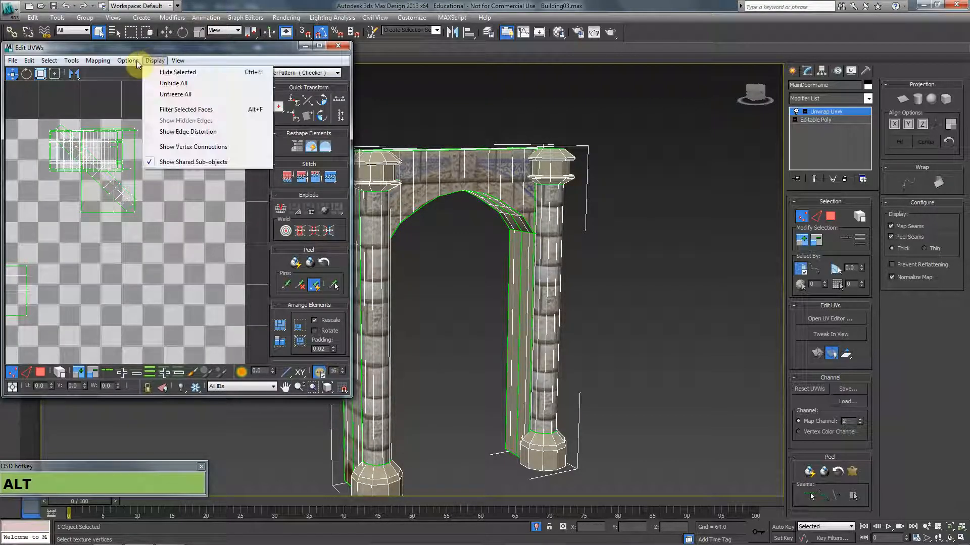
pyautogui.click(146, 113)
pyautogui.moveTo(142, 261); pyautogui.dragTo(111, 262)
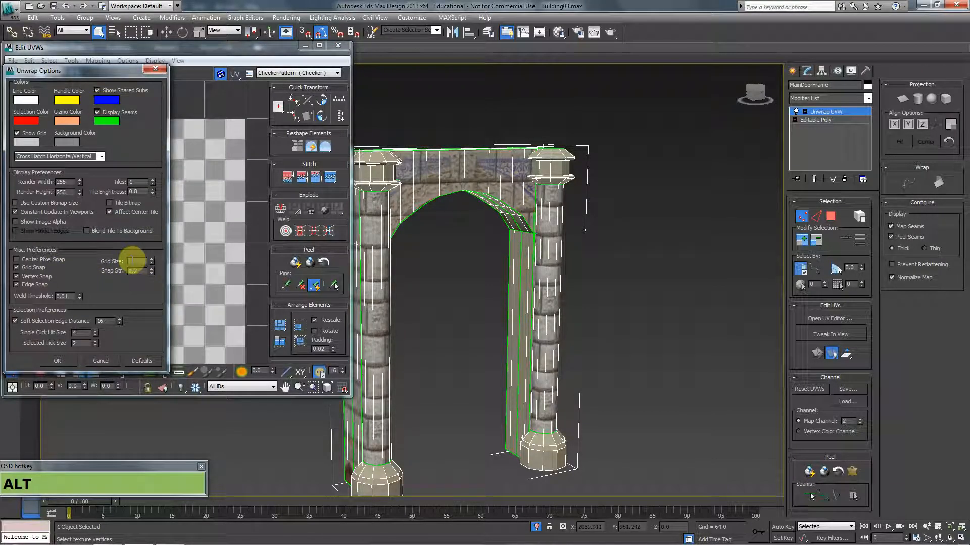
pyautogui.press('Return')
pyautogui.click(73, 364)
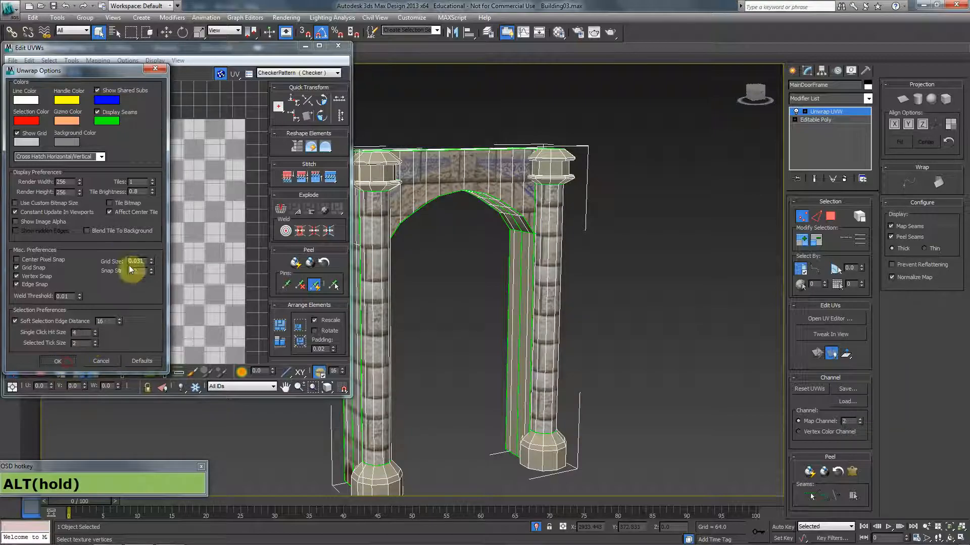
# Step: Load the bitmap Check.tga as the UV editor's background texture in place of the default checker
pyautogui.keyDown('alt'); pyautogui.moveTo(253, 223); pyautogui.dragTo(246, 261, button='middle'); pyautogui.keyUp('alt')
pyautogui.scroll(5, 162, 142)
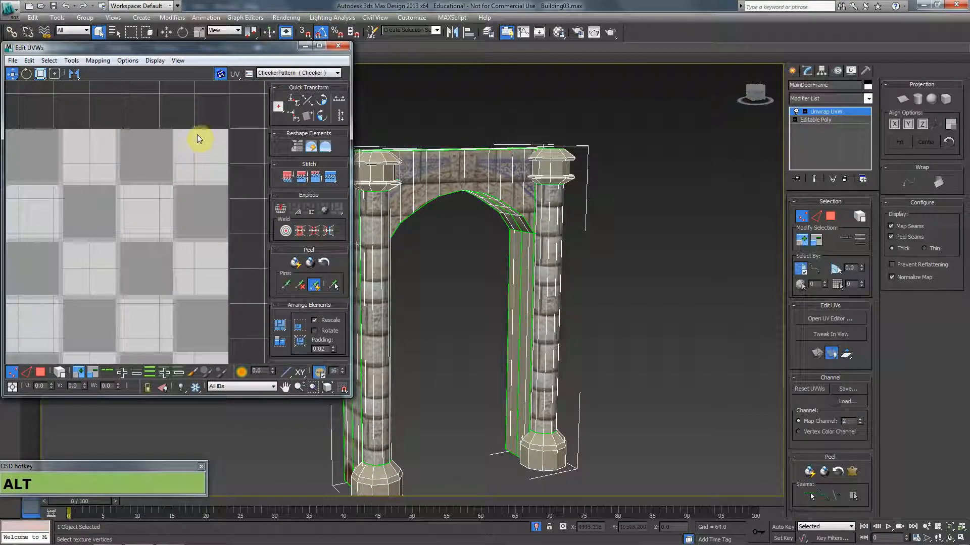
pyautogui.keyDown('alt'); pyautogui.moveTo(208, 134); pyautogui.dragTo(171, 154, button='middle'); pyautogui.keyUp('alt')
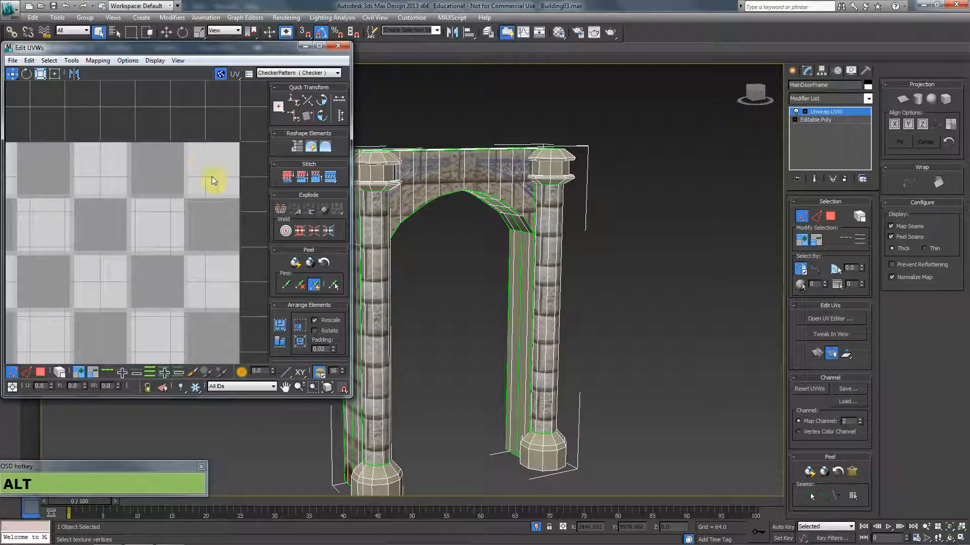
pyautogui.scroll(-8, 211, 202)
pyautogui.scroll(8, 195, 249)
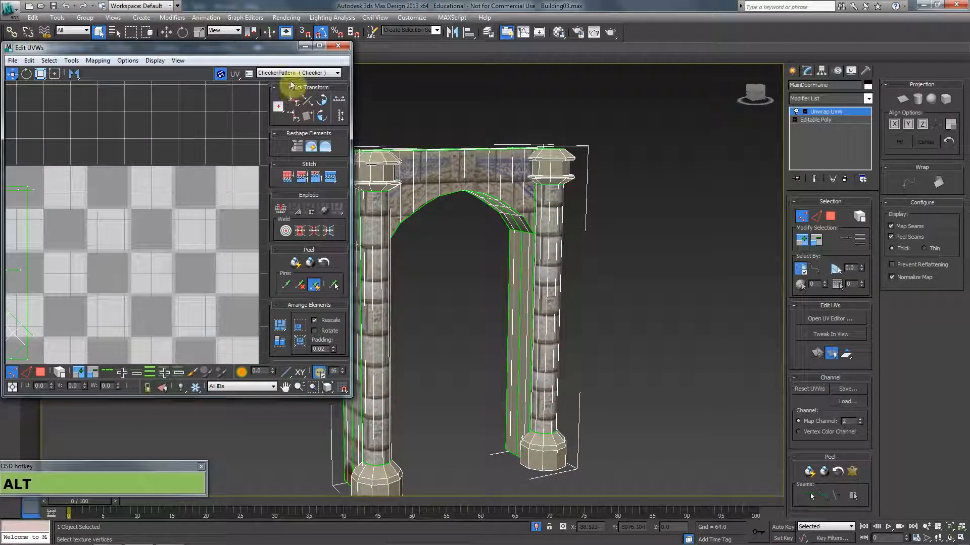
pyautogui.click(299, 73)
pyautogui.click(299, 104)
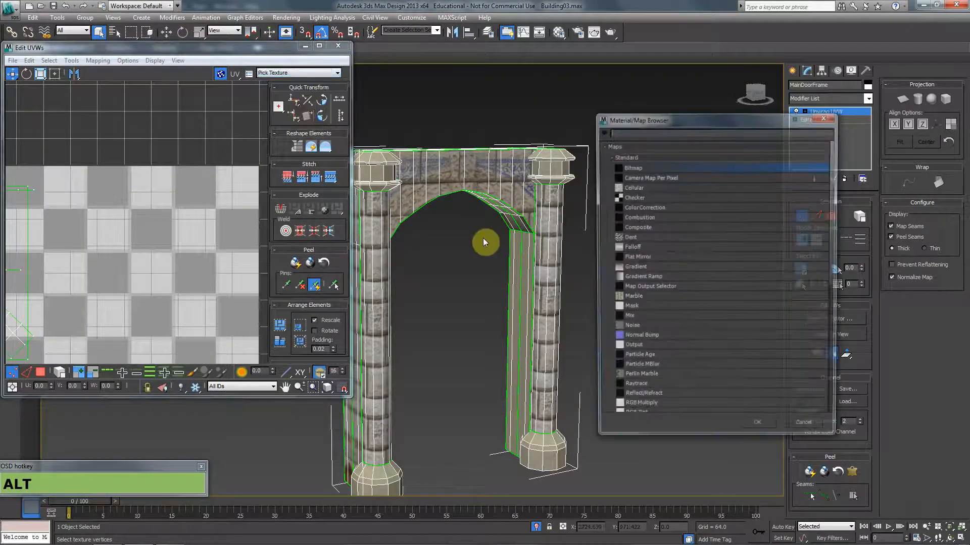
pyautogui.doubleClick(756, 168)
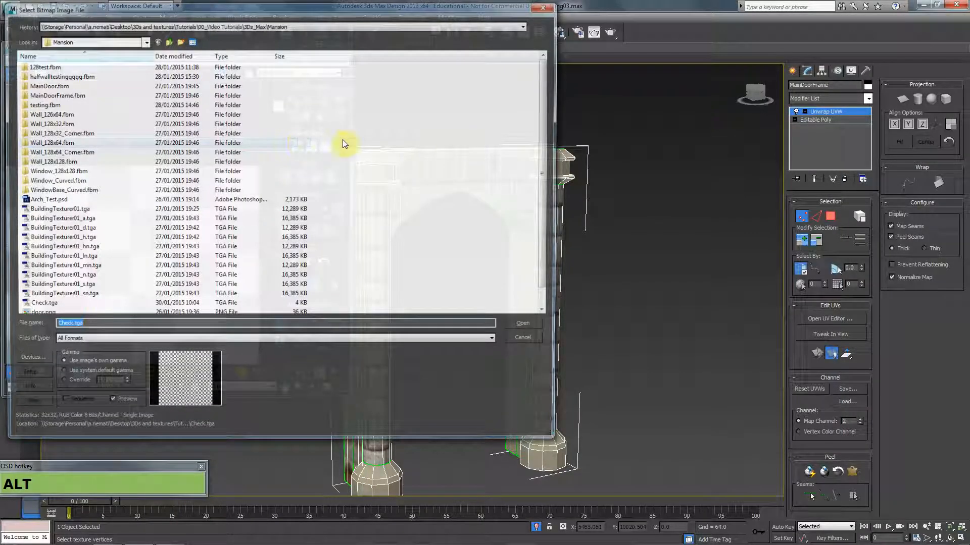
pyautogui.scroll(-1, 548, 119)
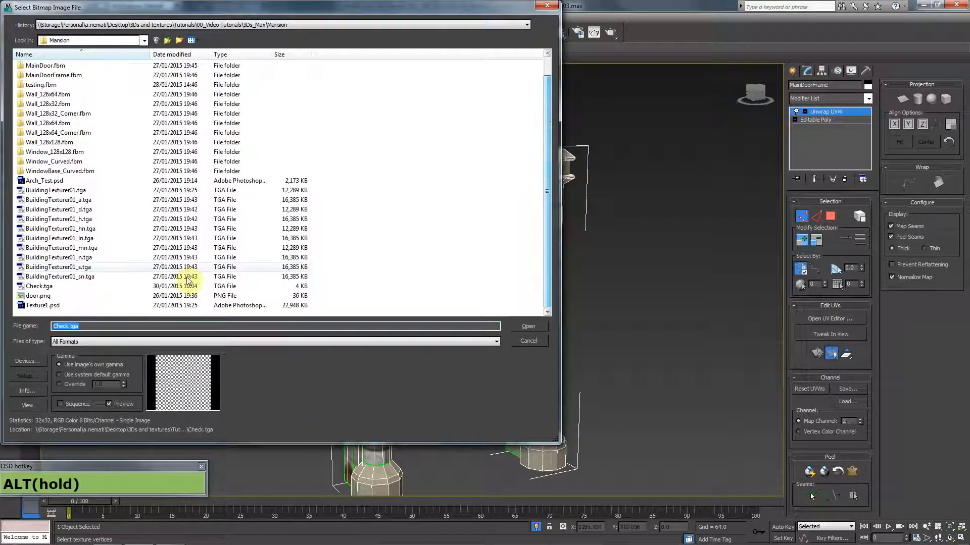
pyautogui.doubleClick(98, 283)
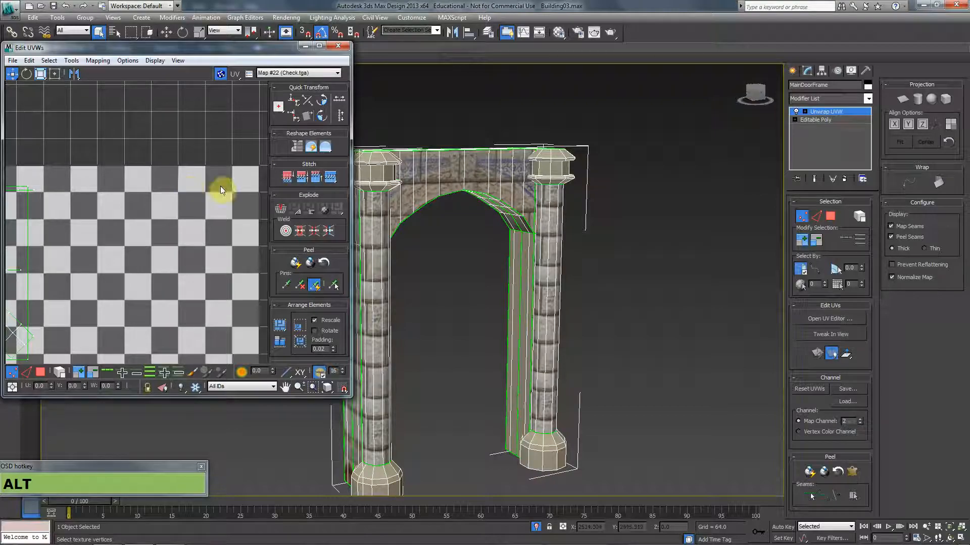
# Step: Grow a face selection over the door frame's whole left column and move its UVs outside the checker, up and to the right
pyautogui.scroll(-2, 190, 268)
pyautogui.scroll(-4, 206, 214)
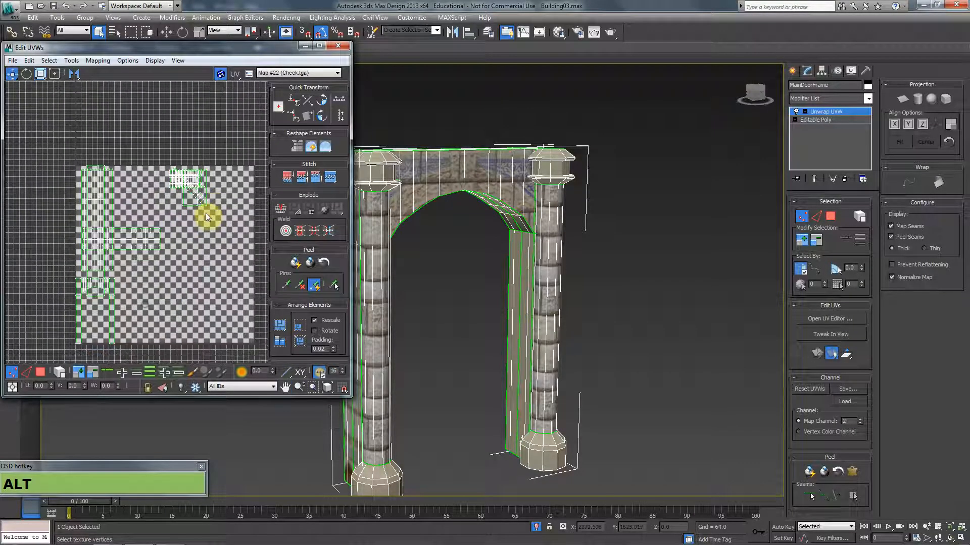
pyautogui.moveTo(196, 244); pyautogui.dragTo(181, 217, button='middle')
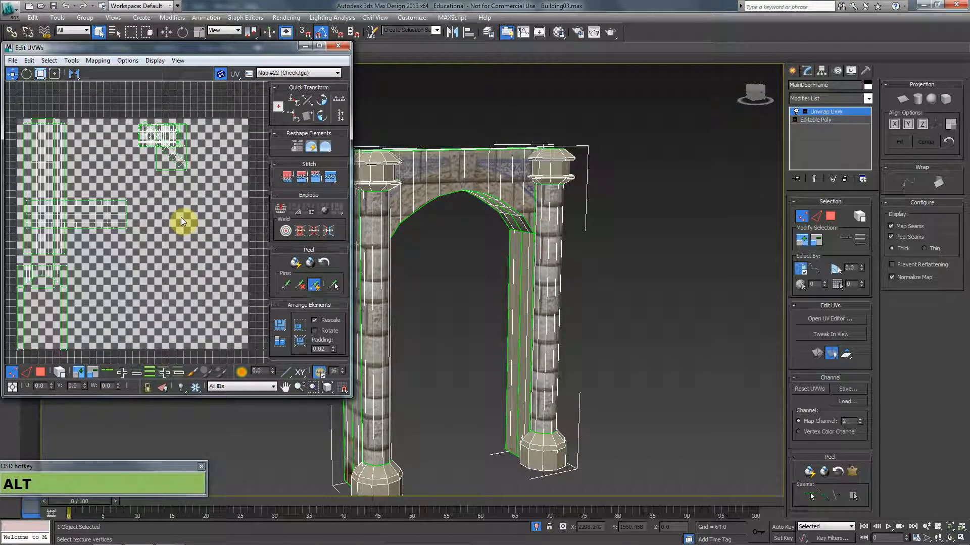
pyautogui.click(830, 216)
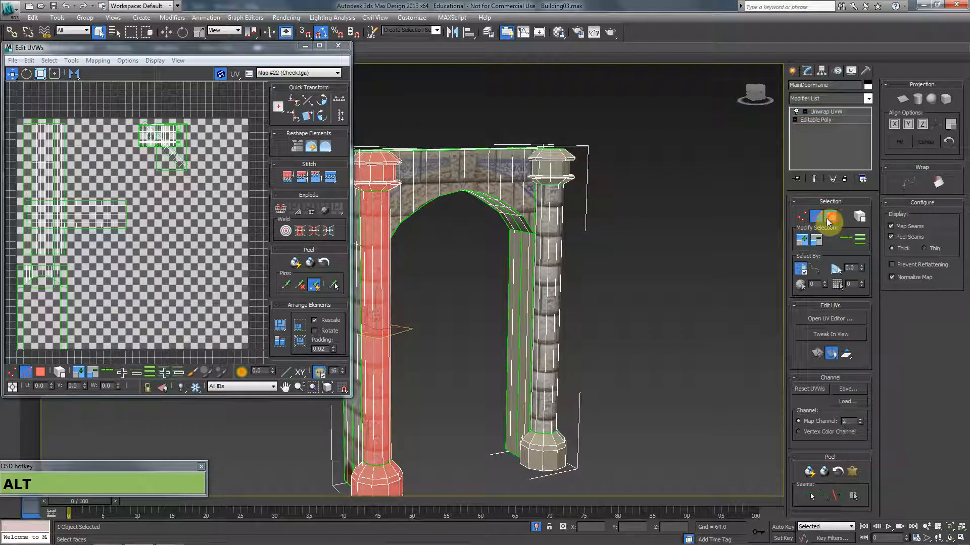
pyautogui.keyDown('alt'); pyautogui.moveTo(637, 237); pyautogui.dragTo(598, 238, button='middle'); pyautogui.keyUp('alt')
pyautogui.scroll(-3, 598, 238)
pyautogui.moveTo(443, 321)
pyautogui.keyDown('alt'); pyautogui.mouseDown(button='middle')
pyautogui.moveTo(493, 329)
pyautogui.moveTo(459, 313)
pyautogui.mouseUp(button='middle'); pyautogui.keyUp('alt')
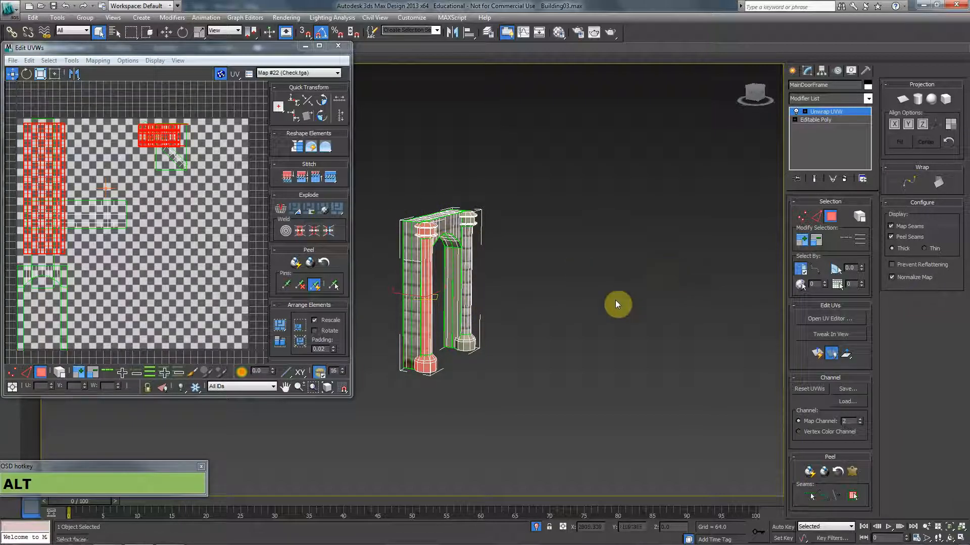
pyautogui.click(589, 313)
pyautogui.click(425, 257)
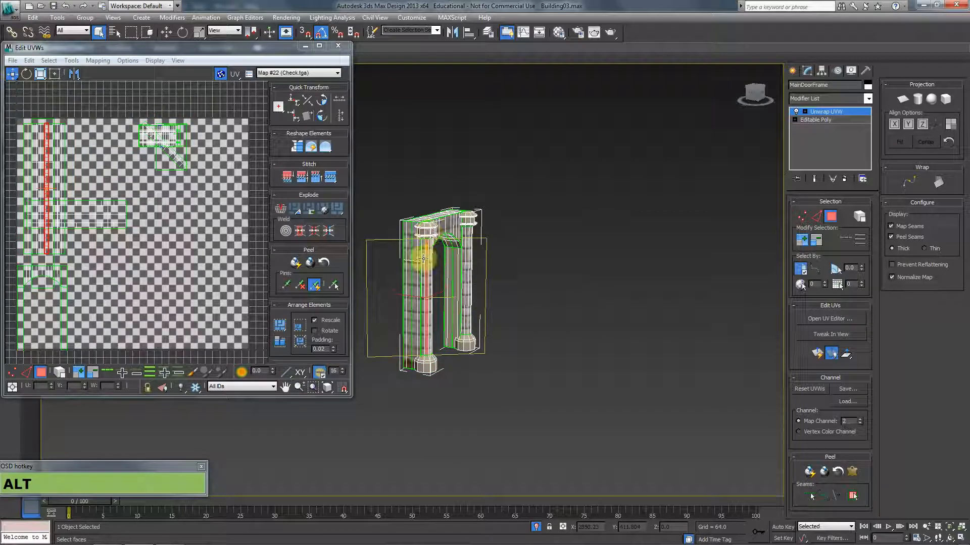
pyautogui.keyDown('alt'); pyautogui.moveTo(461, 289); pyautogui.dragTo(405, 297, button='middle'); pyautogui.keyUp('alt')
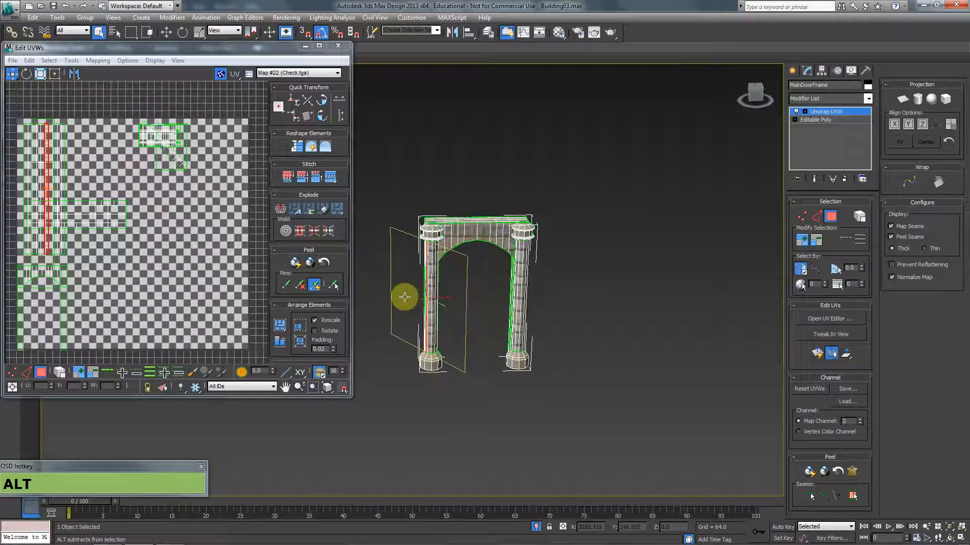
pyautogui.click(802, 241)
pyautogui.click(802, 241)
pyautogui.click(801, 244)
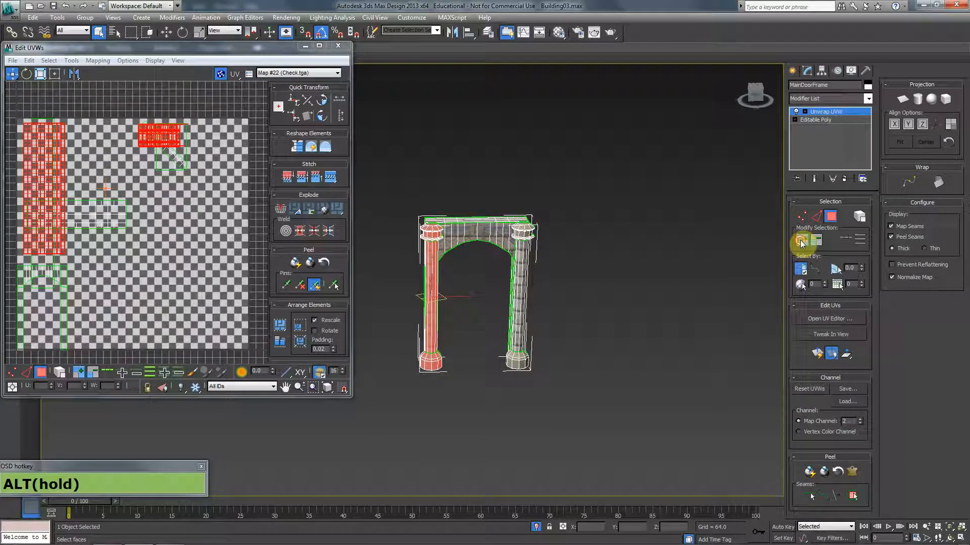
pyautogui.keyDown('alt'); pyautogui.moveTo(481, 318); pyautogui.dragTo(420, 282, button='middle'); pyautogui.keyUp('alt')
pyautogui.scroll(4, 419, 287)
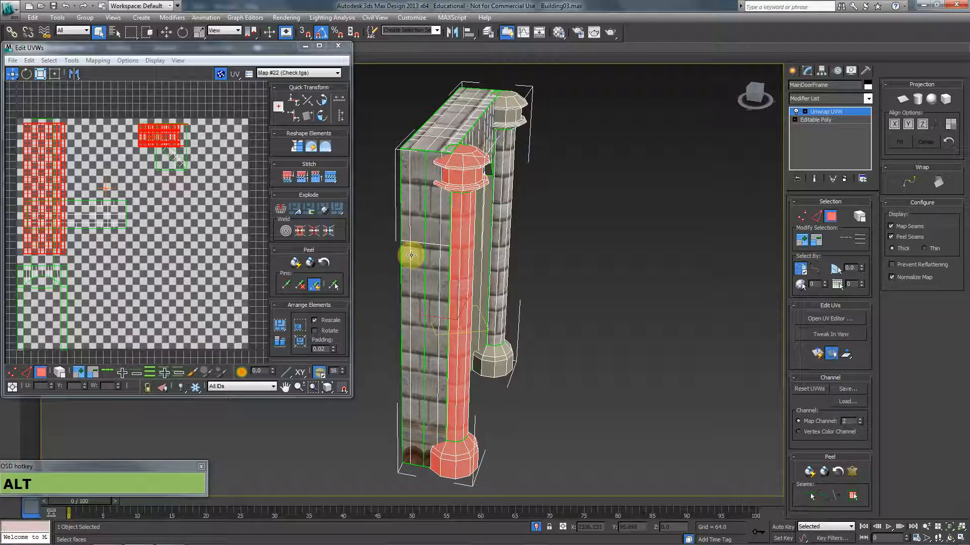
pyautogui.scroll(-3, 57, 197)
pyautogui.click(71, 205)
pyautogui.moveTo(72, 206); pyautogui.dragTo(232, 114)
# Step: Select all connected faces of the door frame's right column and move their UVs outside the checker, below the first column's UVs
pyautogui.keyDown('alt'); pyautogui.moveTo(528, 216); pyautogui.dragTo(626, 172, button='middle'); pyautogui.keyUp('alt')
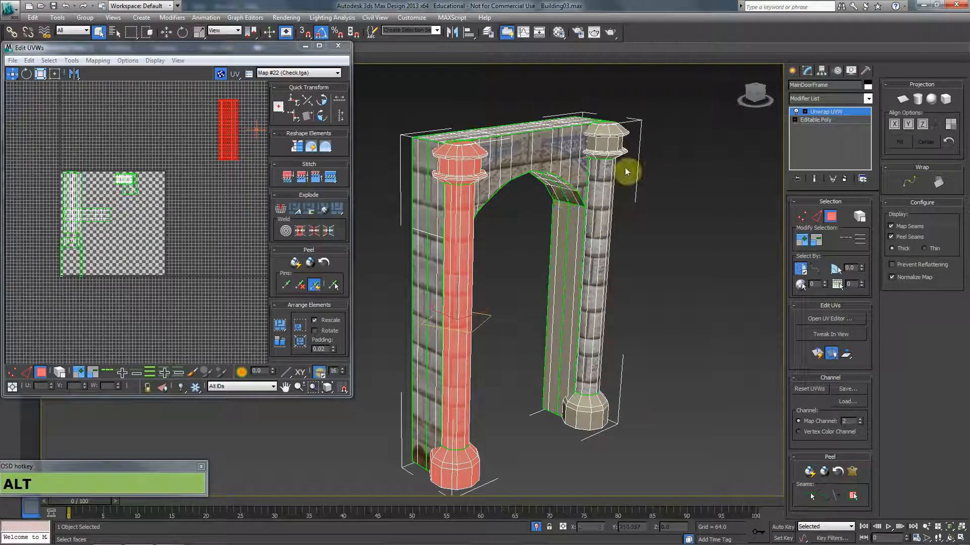
pyautogui.click(600, 177)
pyautogui.click(802, 241)
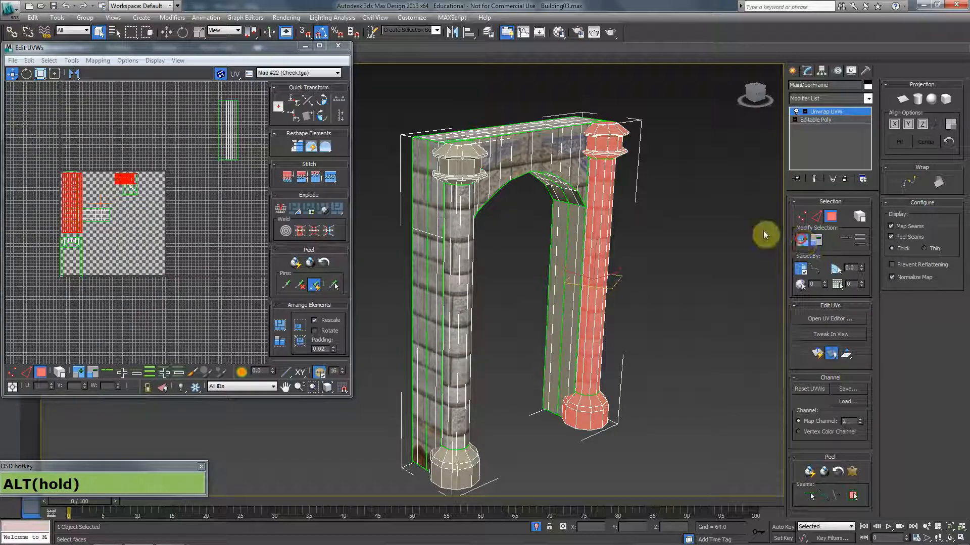
pyautogui.moveTo(94, 211); pyautogui.dragTo(241, 208)
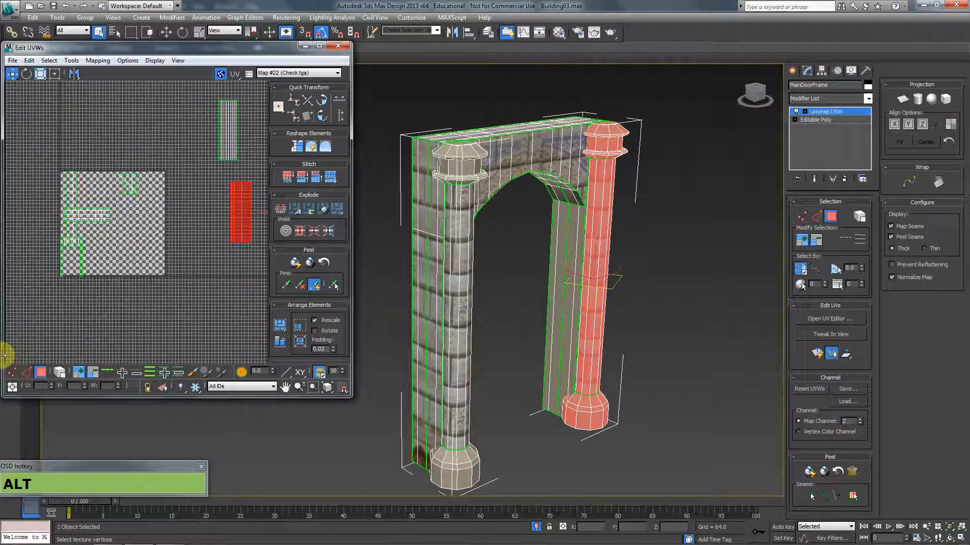
# Step: Select the UVs of the arch and frame body still on the checker and open the Flatten Mapping settings for them
pyautogui.moveTo(176, 146); pyautogui.dragTo(3, 356)
pyautogui.click(103, 62)
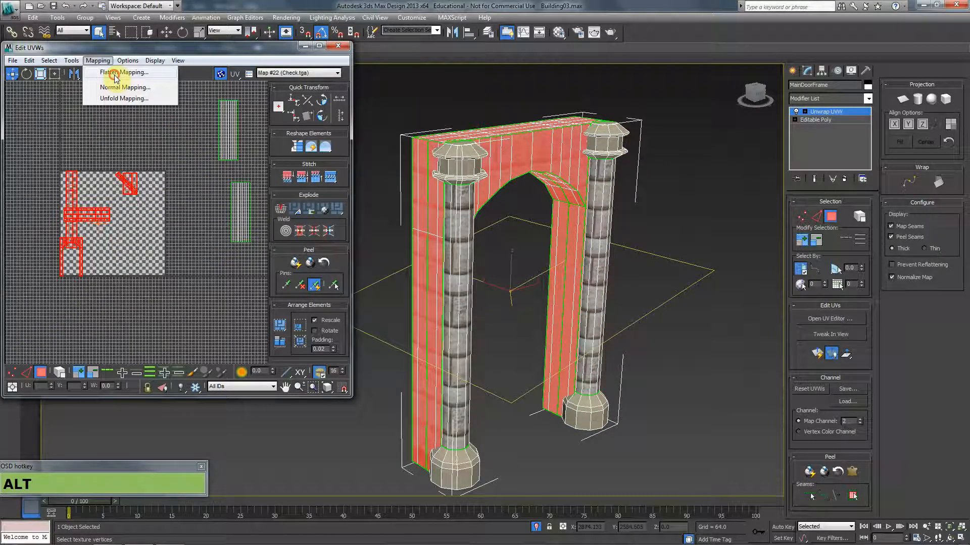
pyautogui.click(116, 74)
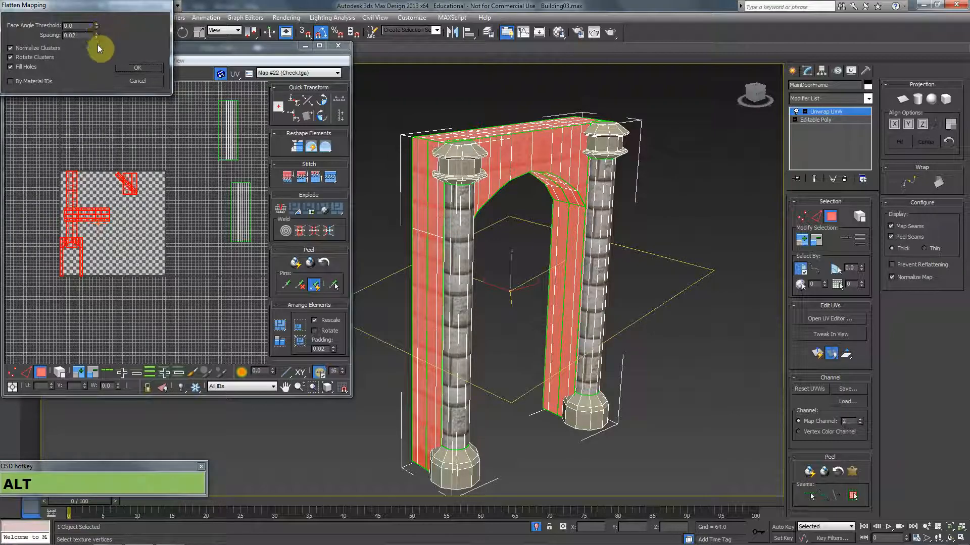
# Step: Flatten-map the selected door frame faces with a face angle threshold of 0 and a spacing of 0.02
pyautogui.click(139, 71)
pyautogui.moveTo(80, 200); pyautogui.dragTo(123, 187, button='middle')
pyautogui.scroll(5, 146, 183)
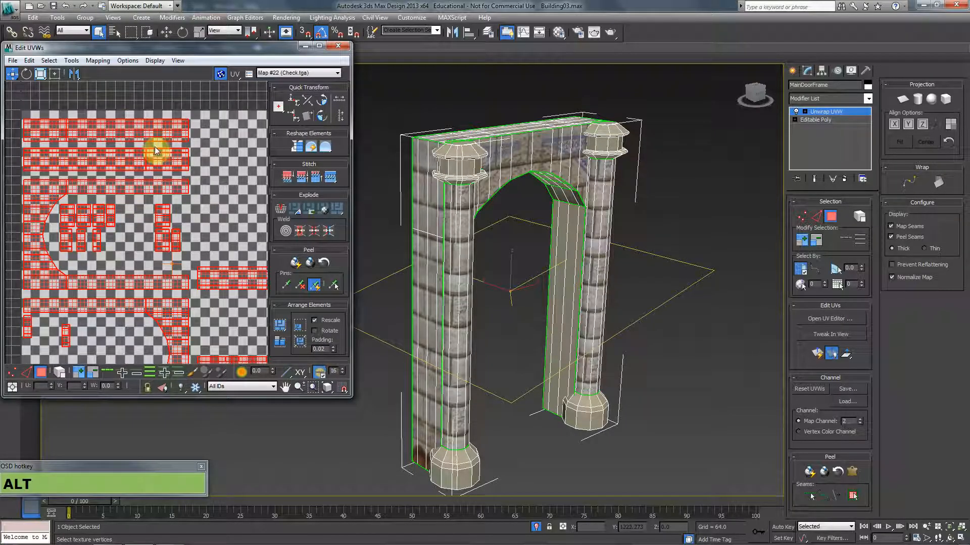
pyautogui.keyDown('alt'); pyautogui.click(147, 136); pyautogui.keyUp('alt')
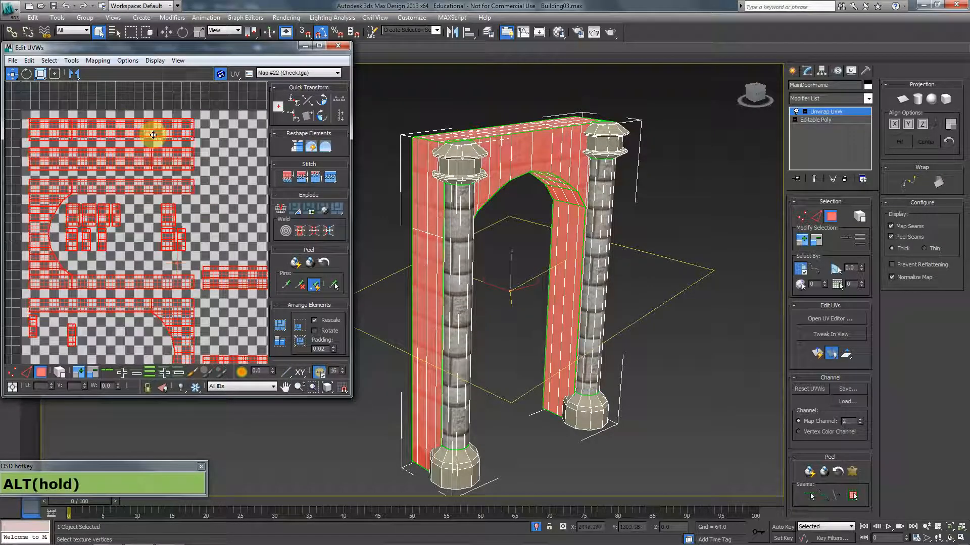
pyautogui.scroll(-3, 166, 212)
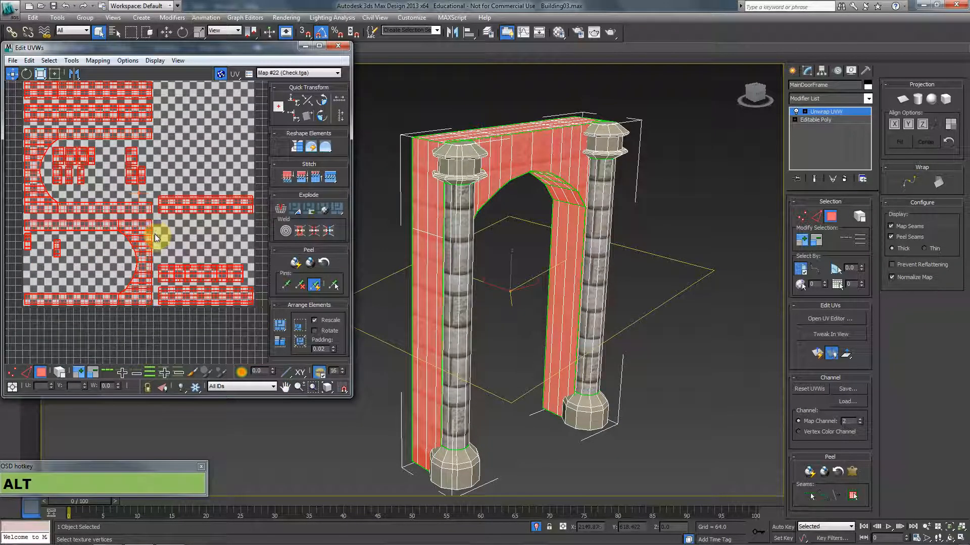
# Step: Turn on snapping in the UV editor and nudge the flattened clusters one checker square to the right onto the checker grid
pyautogui.moveTo(344, 405); pyautogui.dragTo(344, 405)
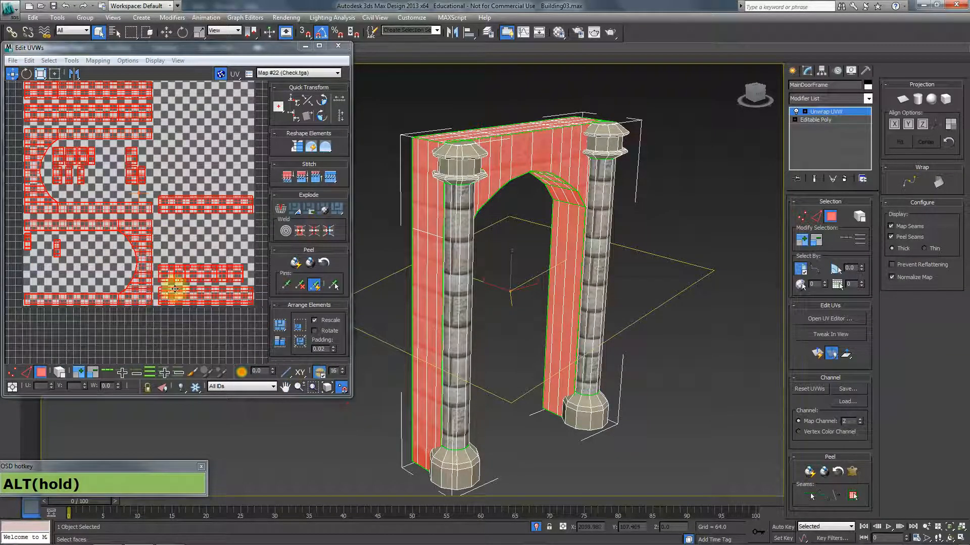
pyautogui.keyDown('alt'); pyautogui.moveTo(142, 235); pyautogui.dragTo(145, 236); pyautogui.keyUp('alt')
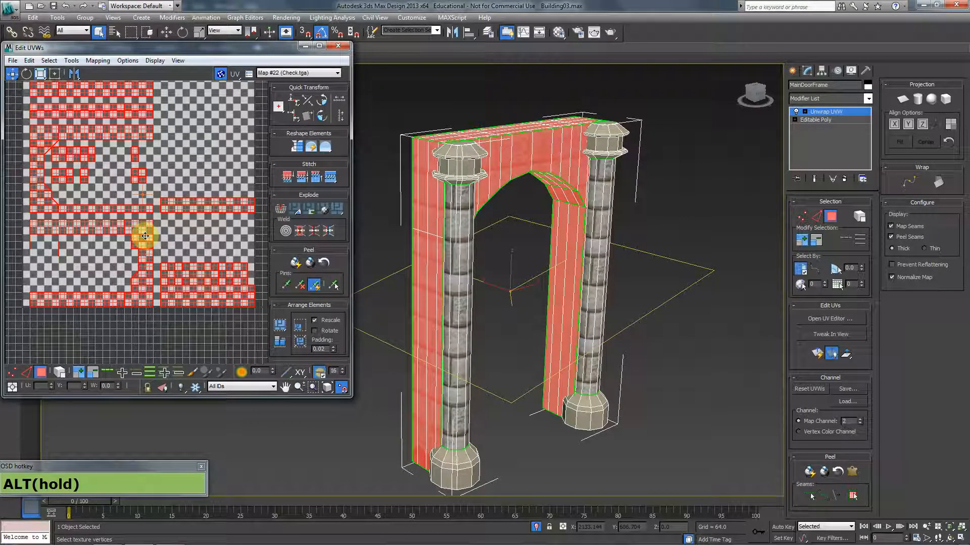
pyautogui.keyDown('alt'); pyautogui.moveTo(144, 236); pyautogui.dragTo(146, 235); pyautogui.keyUp('alt')
# Step: Select the inverted faces and hide the grid in the UV editor
pyautogui.click(51, 61)
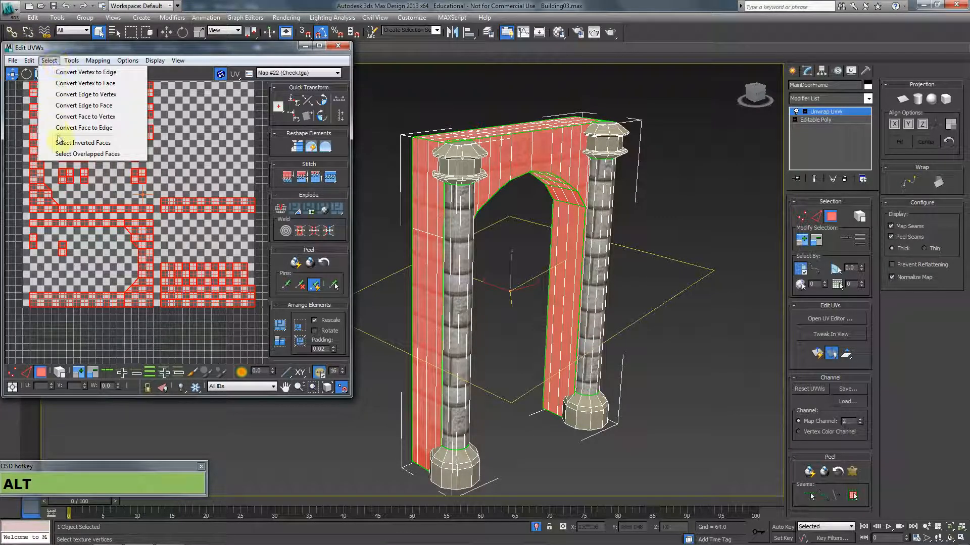
pyautogui.click(89, 148)
pyautogui.scroll(-2, 168, 212)
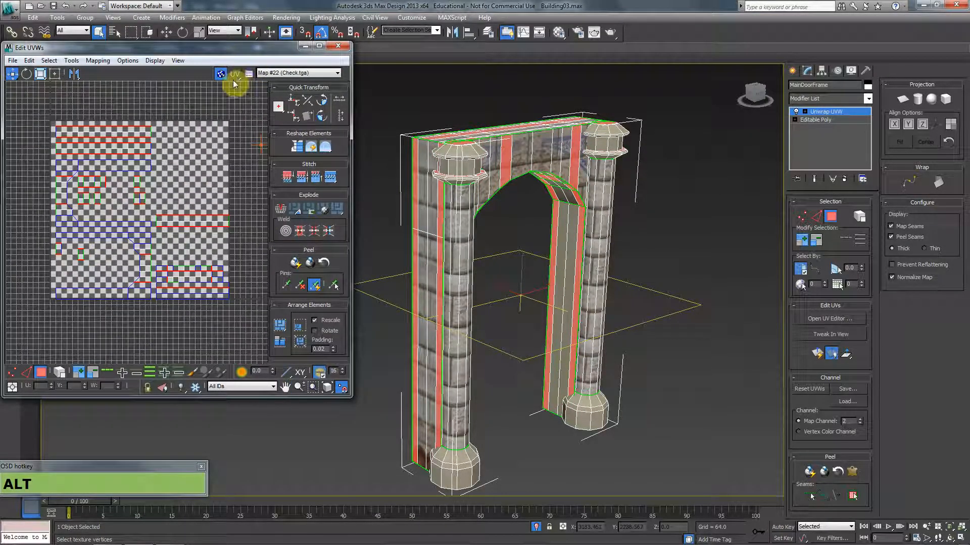
pyautogui.click(177, 61)
pyautogui.click(213, 151)
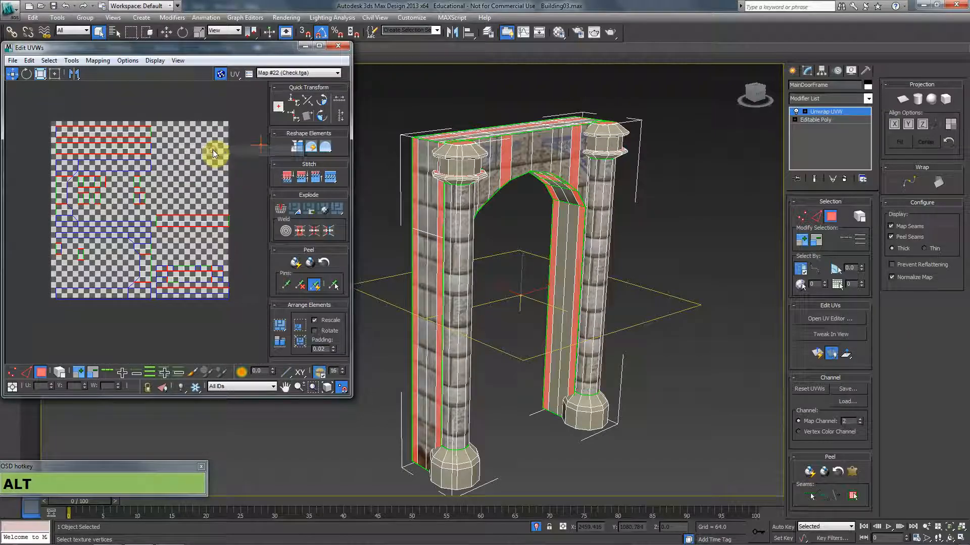
# Step: Examine where the selected inverted faces lie across the UV layout
pyautogui.keyDown('alt'); pyautogui.moveTo(183, 222); pyautogui.dragTo(168, 217, button='middle'); pyautogui.keyUp('alt')
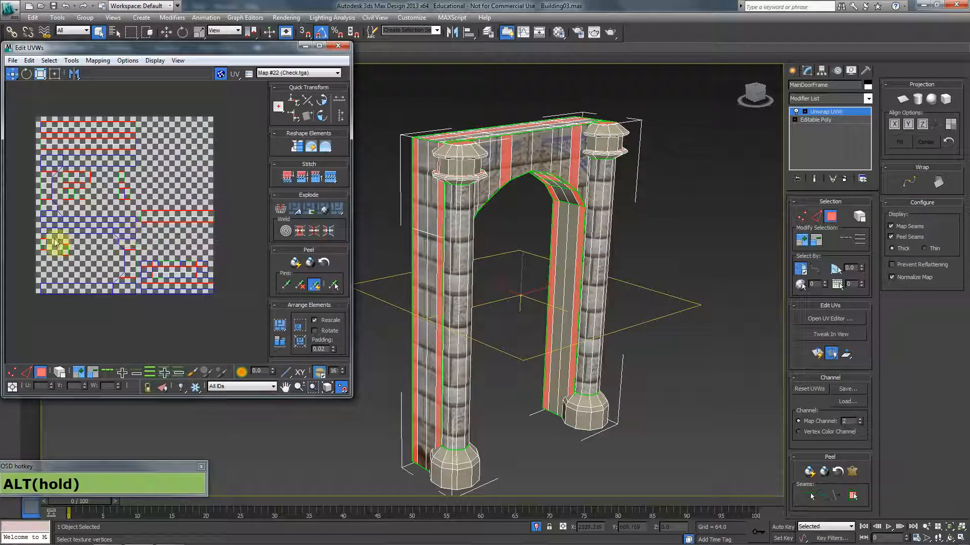
pyautogui.keyDown('alt'); pyautogui.moveTo(85, 204); pyautogui.dragTo(110, 208, button='middle'); pyautogui.keyUp('alt')
pyautogui.scroll(1, 111, 208)
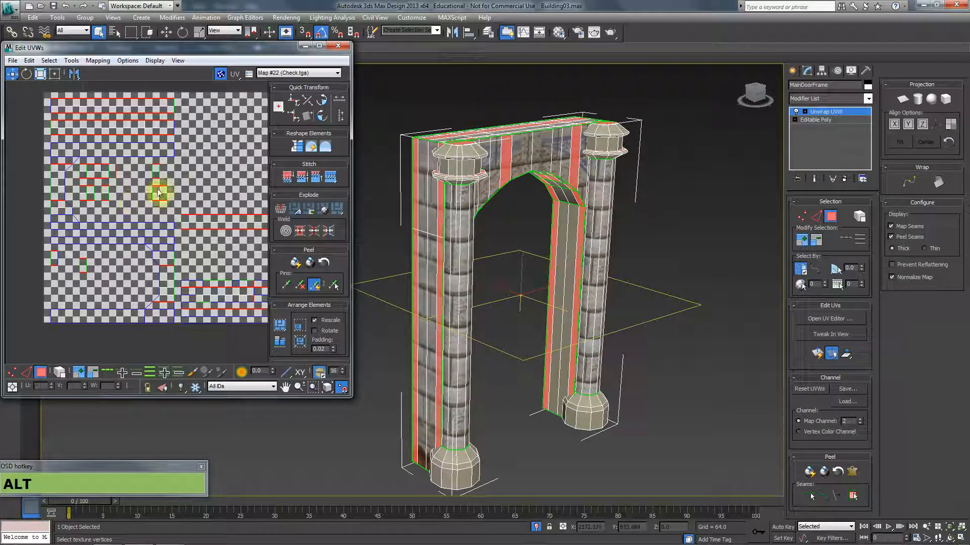
pyautogui.scroll(-1, 144, 188)
pyautogui.keyDown('alt'); pyautogui.moveTo(156, 274); pyautogui.dragTo(155, 309, button='middle'); pyautogui.keyUp('alt')
pyautogui.scroll(1, 137, 261)
pyautogui.scroll(2, 128, 150)
pyautogui.keyDown('alt'); pyautogui.moveTo(128, 150); pyautogui.dragTo(142, 233, button='middle'); pyautogui.keyUp('alt')
# Step: Clear the face selection, enable element selection and select the topmost UV cluster, belonging to the door frame's outer side
pyautogui.click(179, 132)
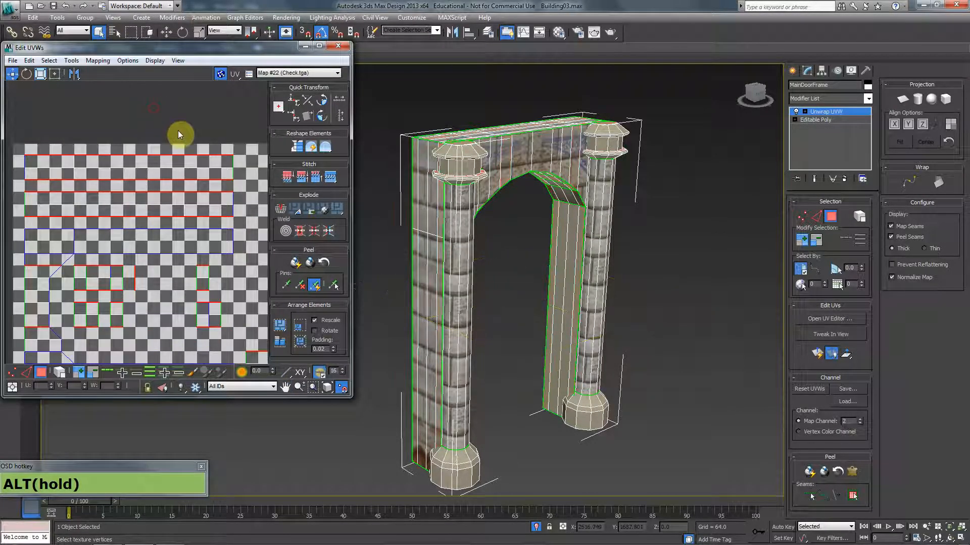
pyautogui.click(61, 373)
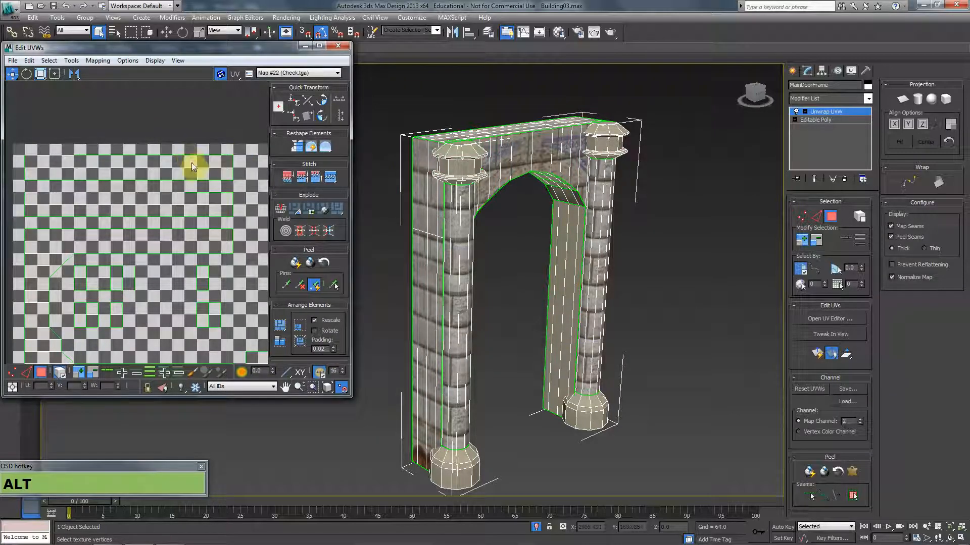
pyautogui.click(195, 162)
pyautogui.keyDown('alt'); pyautogui.moveTo(499, 204); pyautogui.dragTo(579, 187, button='middle'); pyautogui.keyUp('alt')
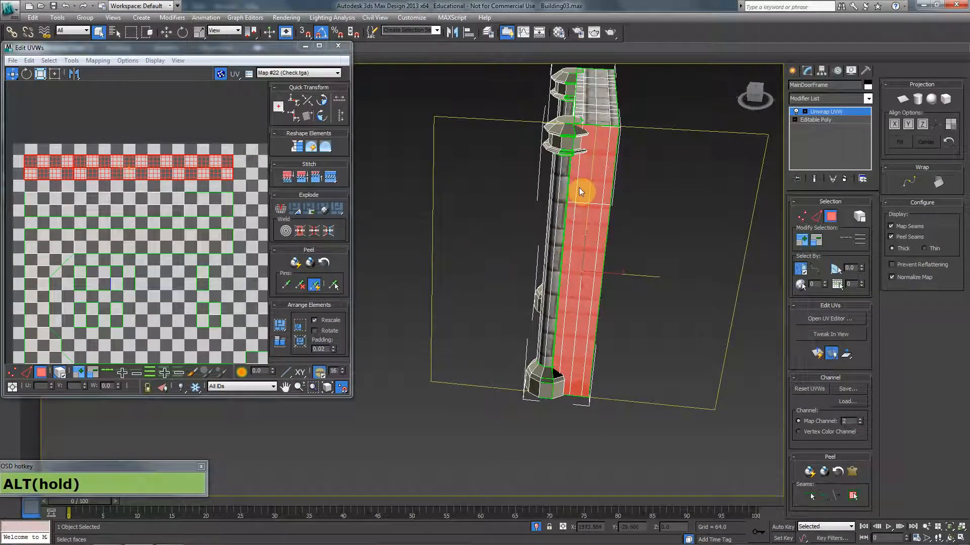
pyautogui.click(203, 173)
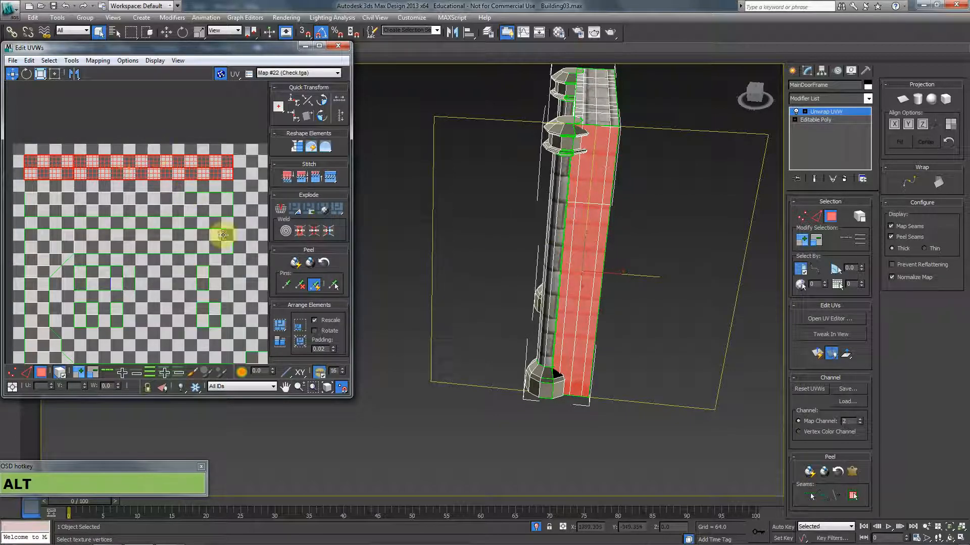
# Step: Flatten-map the selected outer side cluster on its own
pyautogui.moveTo(223, 235); pyautogui.dragTo(158, 184, button='middle')
pyautogui.scroll(-2, 158, 184)
pyautogui.keyDown('alt'); pyautogui.moveTo(535, 266); pyautogui.dragTo(561, 253, button='middle'); pyautogui.keyUp('alt')
pyautogui.moveTo(71, 177); pyautogui.dragTo(114, 179, button='middle')
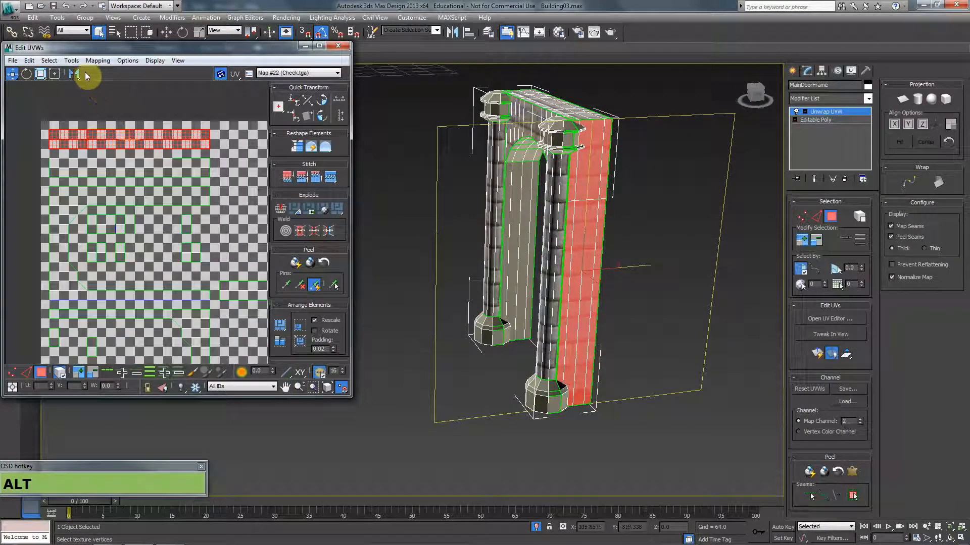
pyautogui.click(71, 61)
pyautogui.click(106, 69)
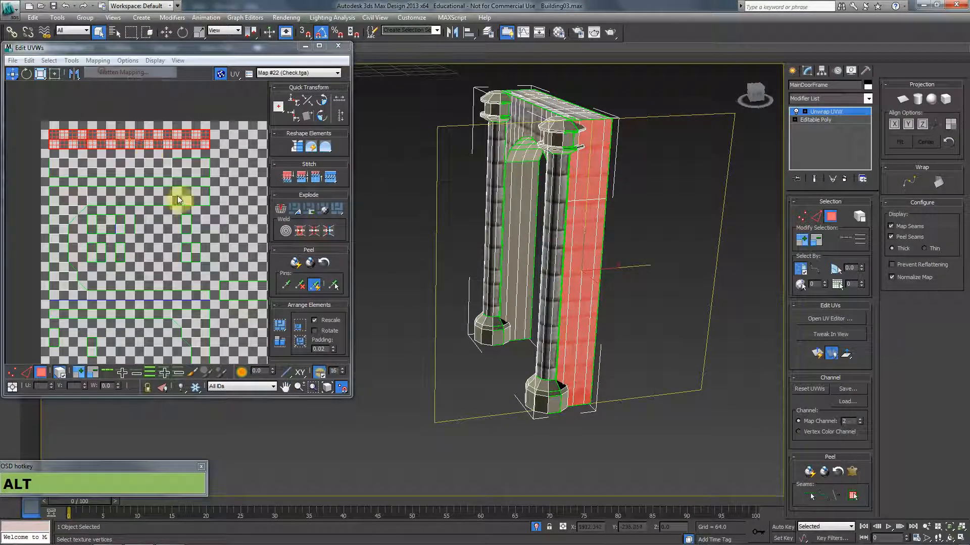
pyautogui.click(136, 69)
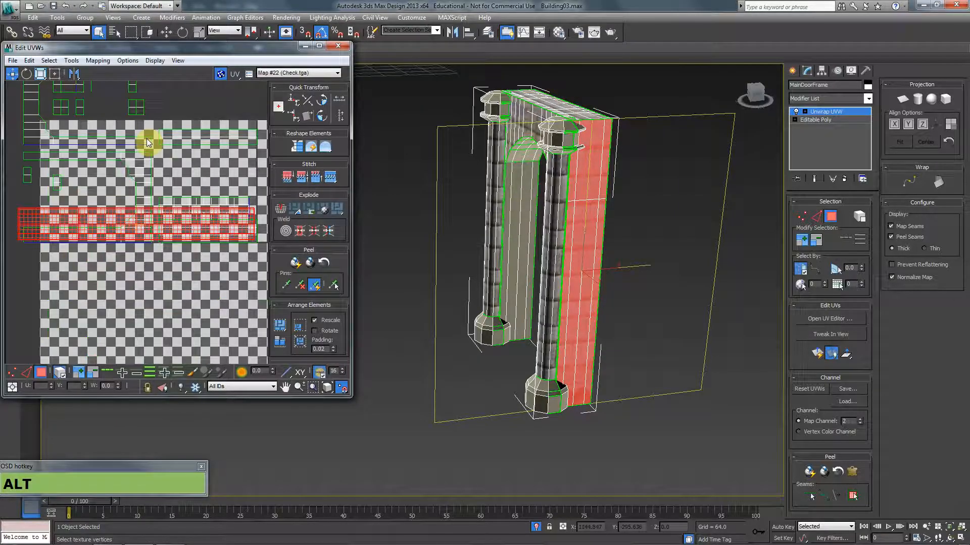
# Step: Move the newly flattened side cluster straight up to the upper edge of the texture tile
pyautogui.scroll(-3, 144, 177)
pyautogui.scroll(2, 164, 197)
pyautogui.scroll(-1, 161, 193)
pyautogui.moveTo(171, 211); pyautogui.dragTo(197, 316, button='middle')
pyautogui.keyDown('alt'); pyautogui.moveTo(197, 278); pyautogui.dragTo(197, 122); pyautogui.keyUp('alt')
# Step: Scale the side cluster down in Freeform mode to about 7 by 4 checker squares at the tile's upper-left corner
pyautogui.click(55, 74)
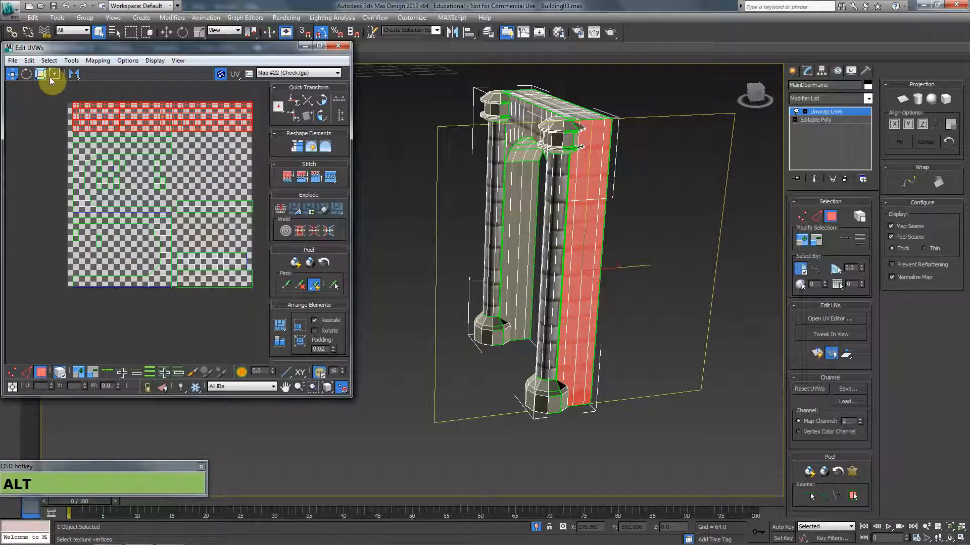
pyautogui.keyDown('alt'); pyautogui.moveTo(242, 131); pyautogui.dragTo(139, 128); pyautogui.keyUp('alt')
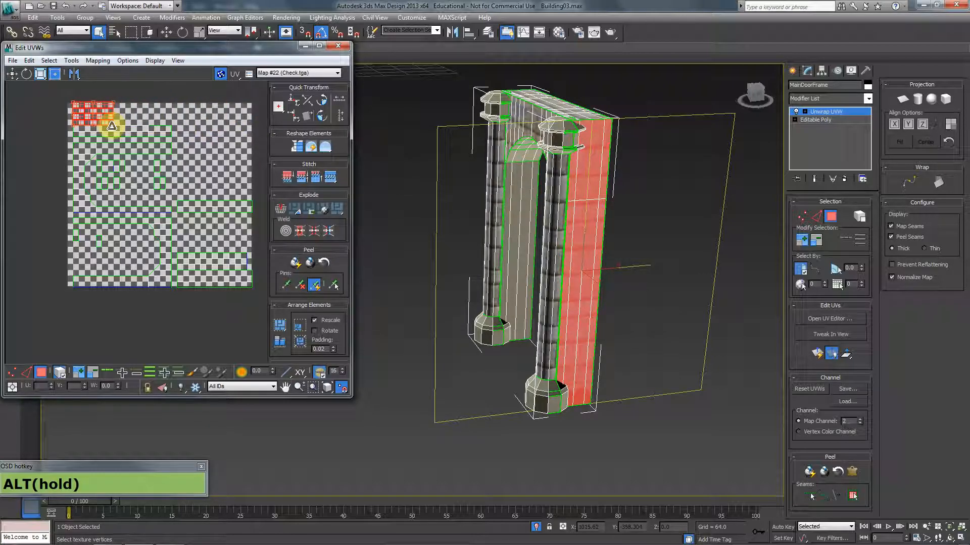
pyautogui.moveTo(108, 143); pyautogui.dragTo(189, 223, button='middle')
pyautogui.scroll(2, 189, 224)
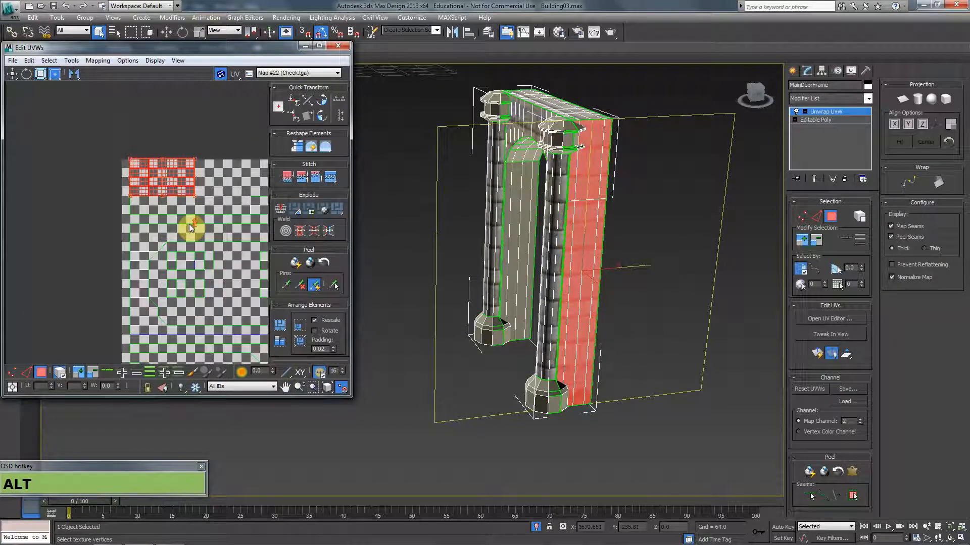
pyautogui.scroll(1, 110, 159)
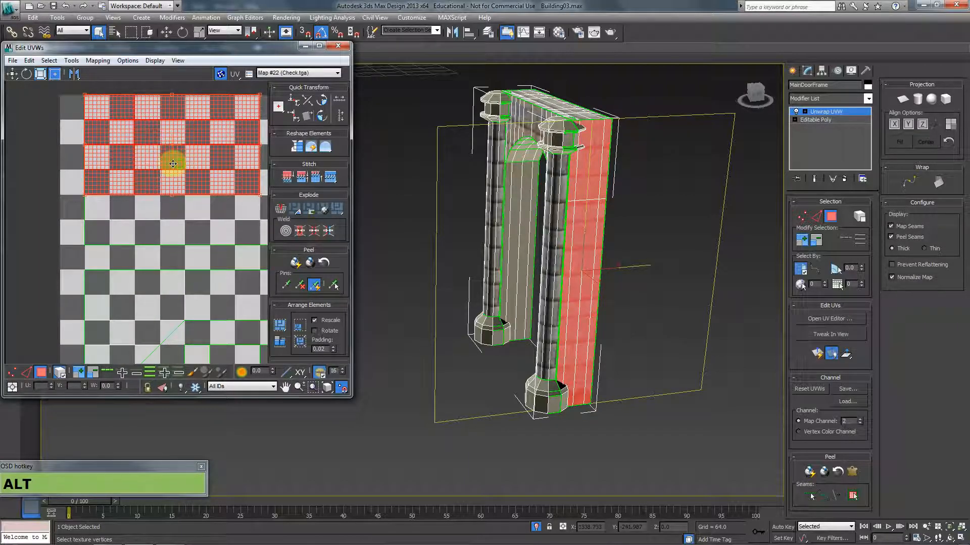
pyautogui.moveTo(173, 155); pyautogui.dragTo(145, 162, button='middle')
pyautogui.moveTo(151, 146); pyautogui.dragTo(156, 152)
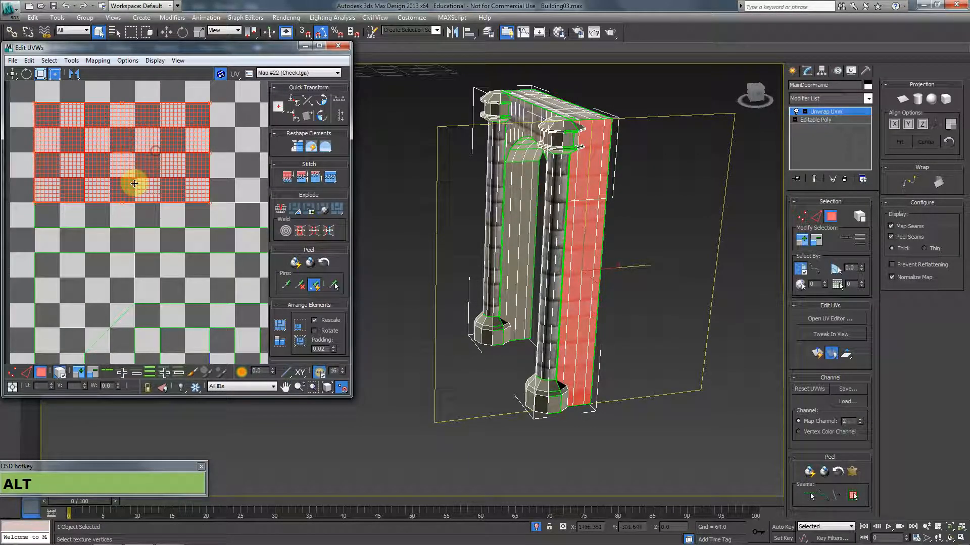
pyautogui.moveTo(142, 188); pyautogui.dragTo(158, 191, button='middle')
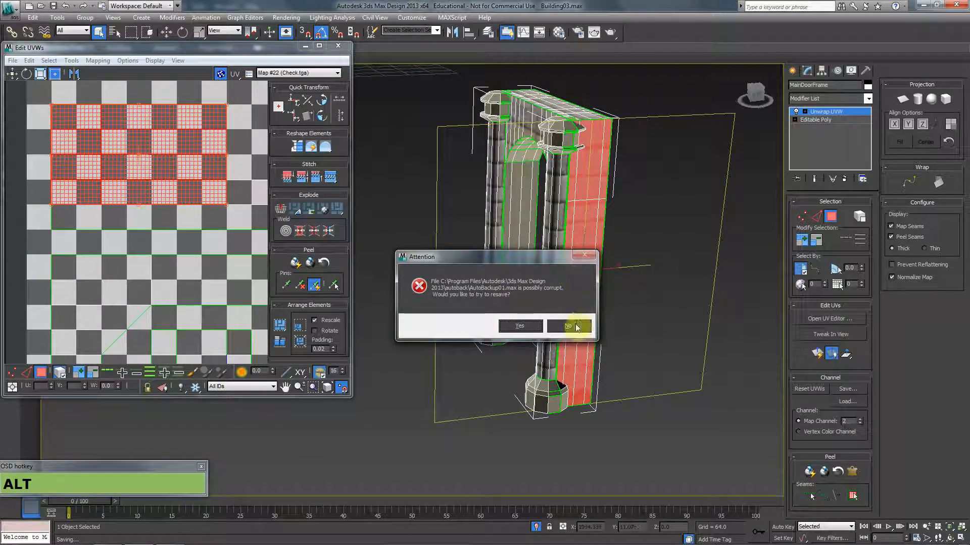
# Step: Decline resaving the autobackup file and reselect only the scaled side cluster
pyautogui.click(577, 327)
pyautogui.moveTo(185, 155); pyautogui.dragTo(198, 204, button='middle')
pyautogui.scroll(-2, 177, 202)
pyautogui.keyDown('alt'); pyautogui.scroll(-2, 184, 249); pyautogui.keyUp('alt')
pyautogui.keyDown('alt'); pyautogui.moveTo(184, 249); pyautogui.dragTo(112, 199, button='middle'); pyautogui.keyUp('alt')
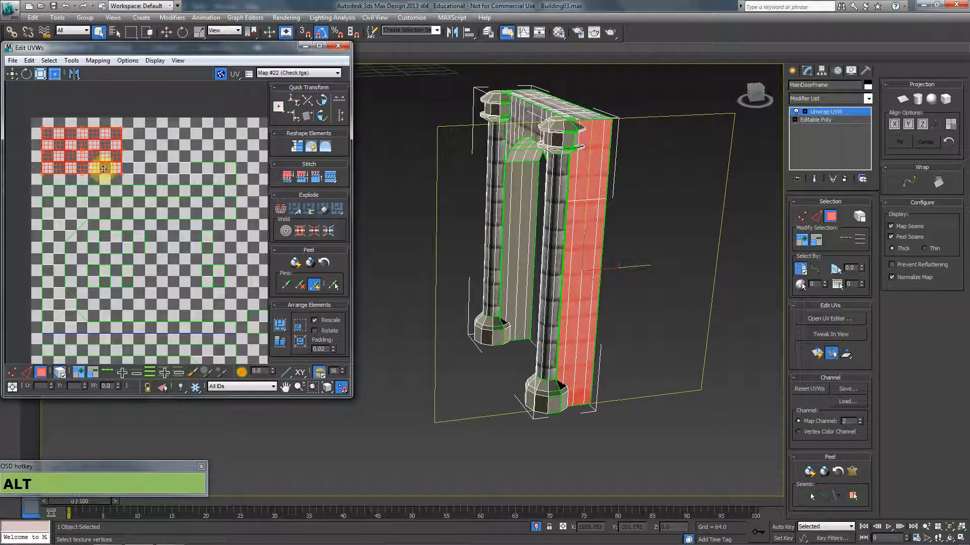
pyautogui.click(95, 181)
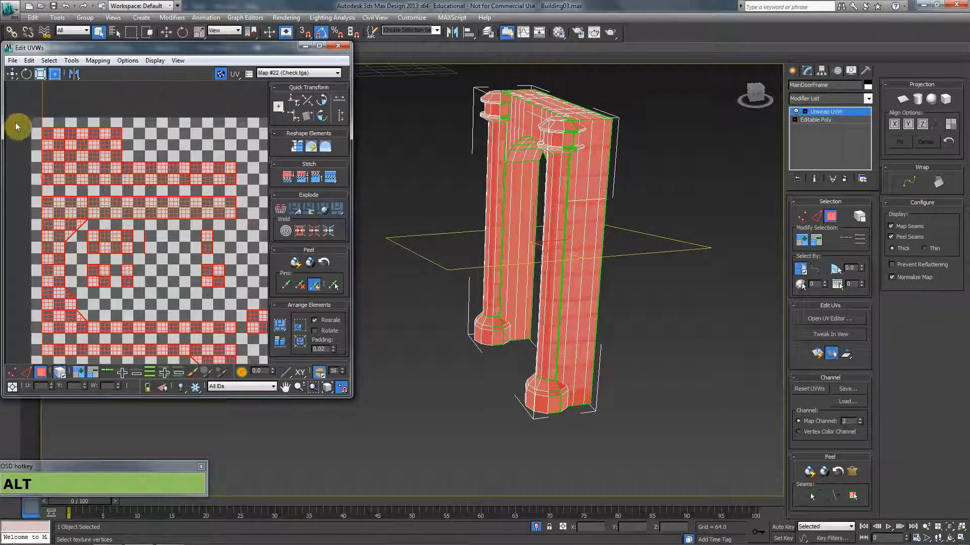
pyautogui.click(123, 144)
pyautogui.click(92, 162)
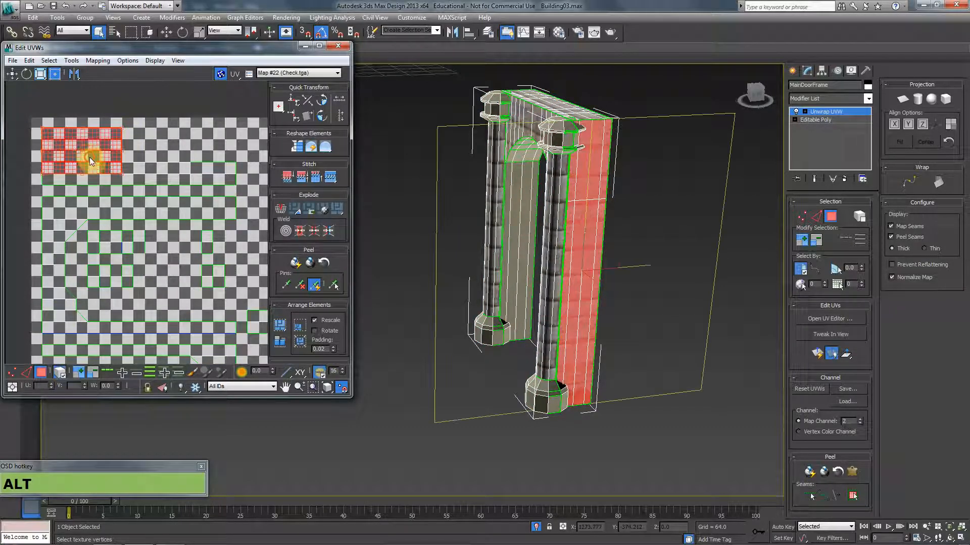
# Step: Move the side cluster across to the upper-right corner of the texture tile and select all UVs
pyautogui.moveTo(161, 183); pyautogui.dragTo(63, 193, button='middle')
pyautogui.scroll(-3, 68, 196)
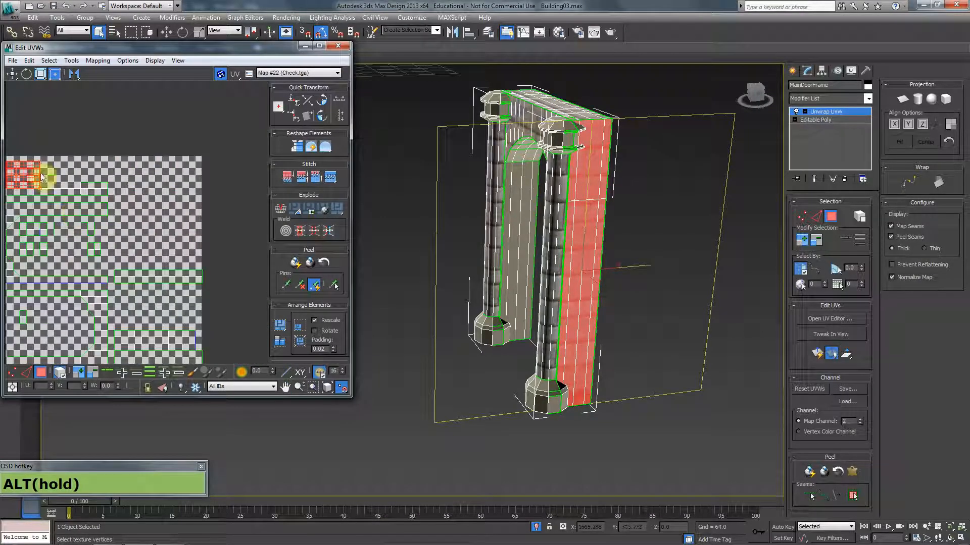
pyautogui.moveTo(31, 176); pyautogui.dragTo(192, 173)
pyautogui.hotkey('ctrl', 'a')
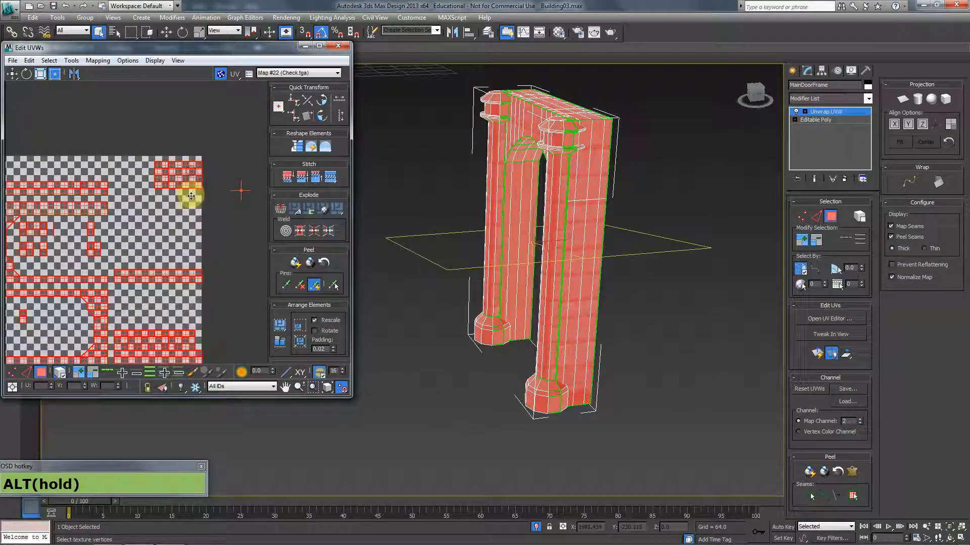
pyautogui.moveTo(174, 213); pyautogui.dragTo(207, 206, button='middle')
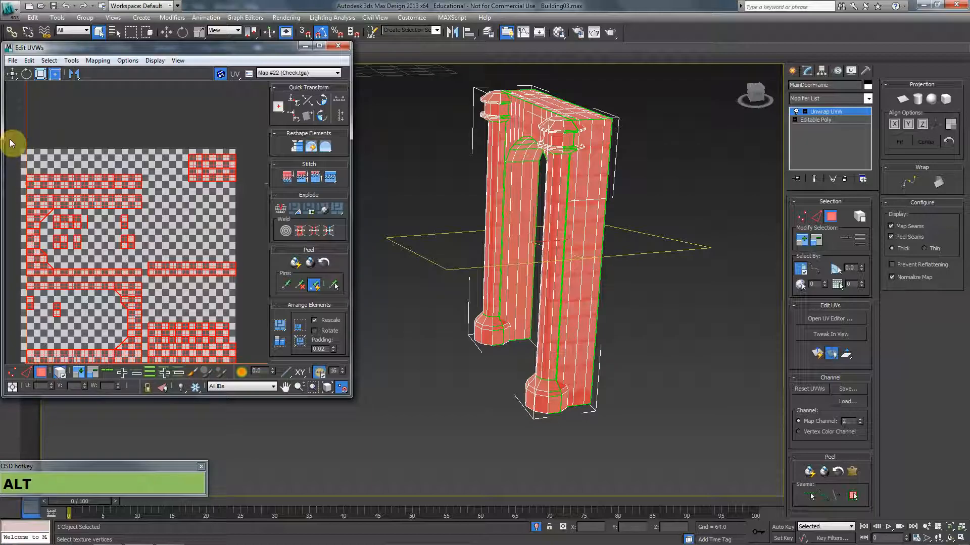
# Step: Reselect the side cluster and shift it left so it sits one checker square inside the tile's right edge
pyautogui.click(172, 132)
pyautogui.moveTo(172, 132); pyautogui.dragTo(233, 195)
pyautogui.moveTo(222, 213); pyautogui.dragTo(171, 206, button='middle')
pyautogui.scroll(4, 172, 163)
pyautogui.keyDown('alt'); pyautogui.moveTo(172, 141); pyautogui.dragTo(168, 141); pyautogui.keyUp('alt')
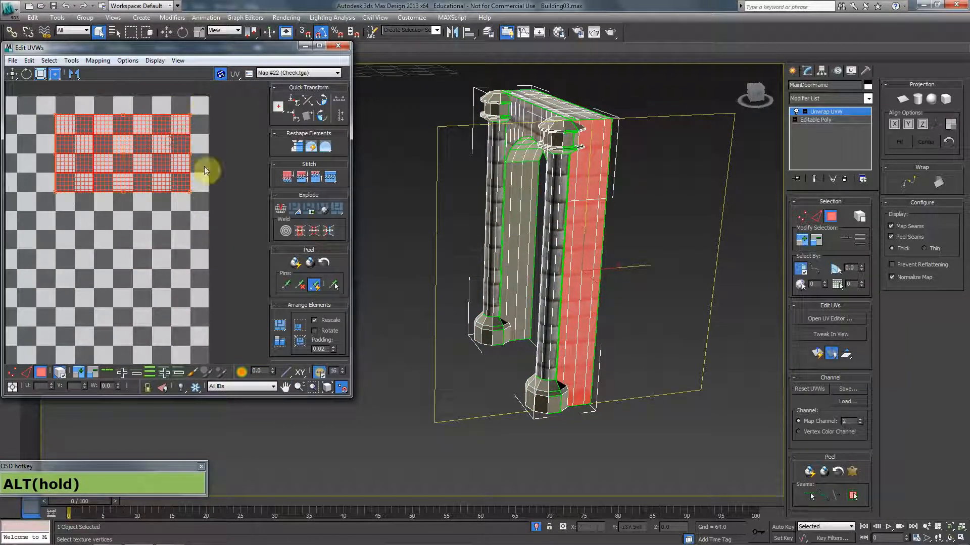
pyautogui.scroll(-2, 143, 248)
pyautogui.scroll(1, 85, 268)
pyautogui.moveTo(124, 246); pyautogui.dragTo(160, 261, button='middle')
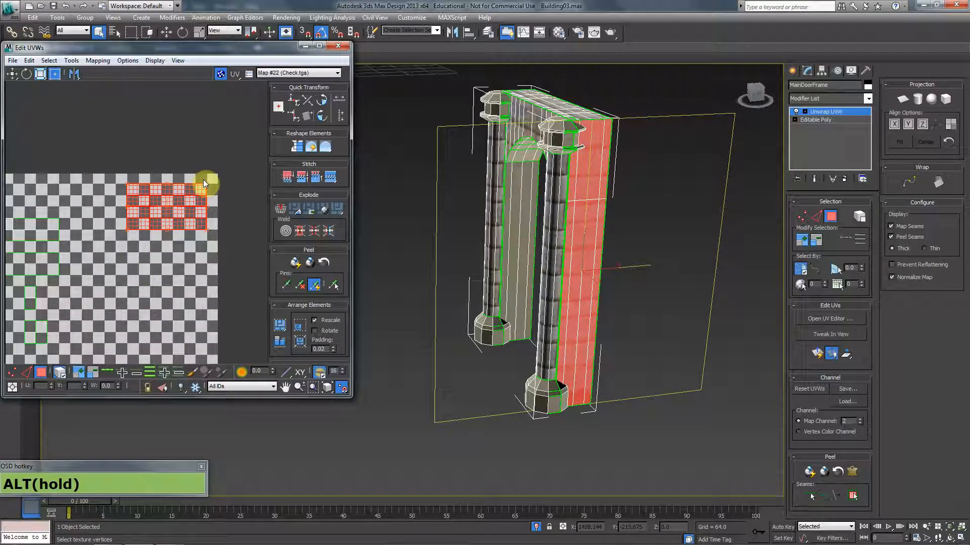
pyautogui.scroll(2, 194, 204)
# Step: Clear the cluster selection and select the inverted faces remaining in the UV layout
pyautogui.moveTo(215, 193); pyautogui.dragTo(111, 265)
pyautogui.scroll(-3, 159, 243)
pyautogui.click(163, 236)
pyautogui.click(73, 275)
pyautogui.scroll(-2, 75, 276)
pyautogui.moveTo(87, 272); pyautogui.dragTo(202, 206, button='middle')
pyautogui.click(49, 60)
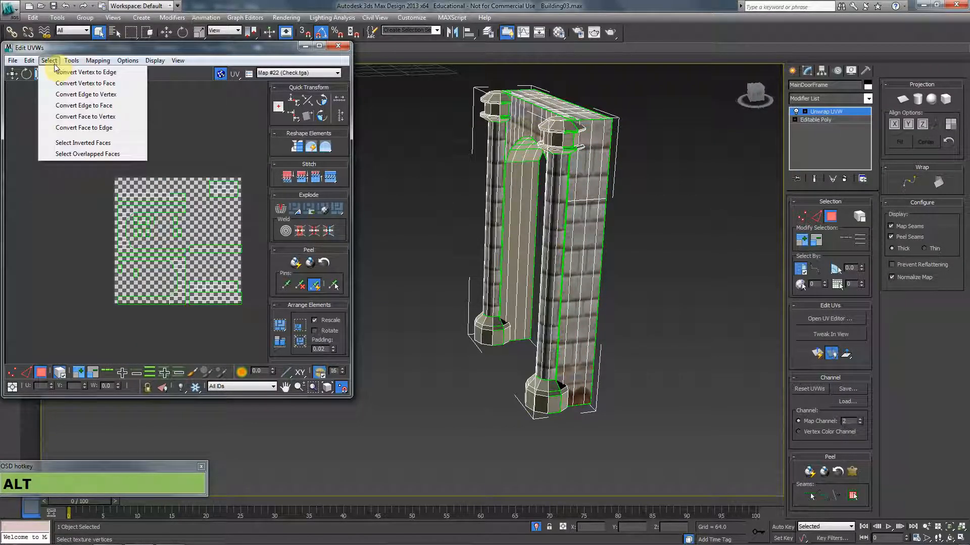
pyautogui.click(74, 144)
pyautogui.moveTo(199, 190); pyautogui.dragTo(162, 162, button='middle')
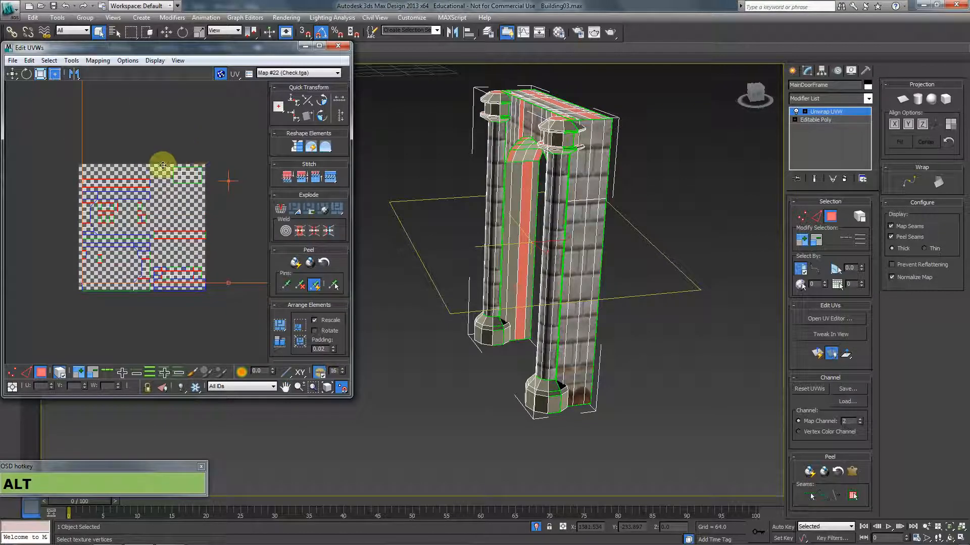
pyautogui.scroll(2, 195, 231)
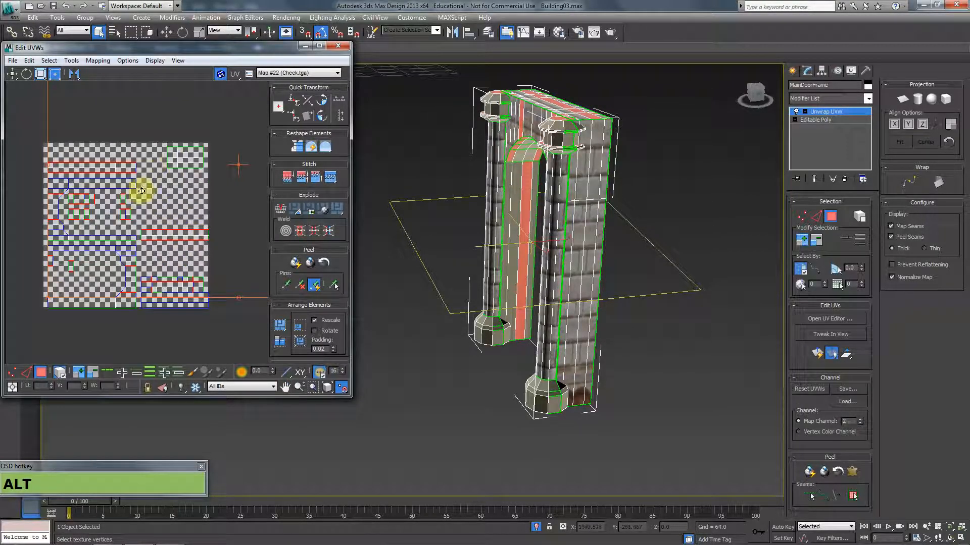
# Step: Select the long strip cluster in the layout's upper-left area and flatten its UVs again with the default Flatten Mapping settings
pyautogui.click(22, 158)
pyautogui.click(82, 168)
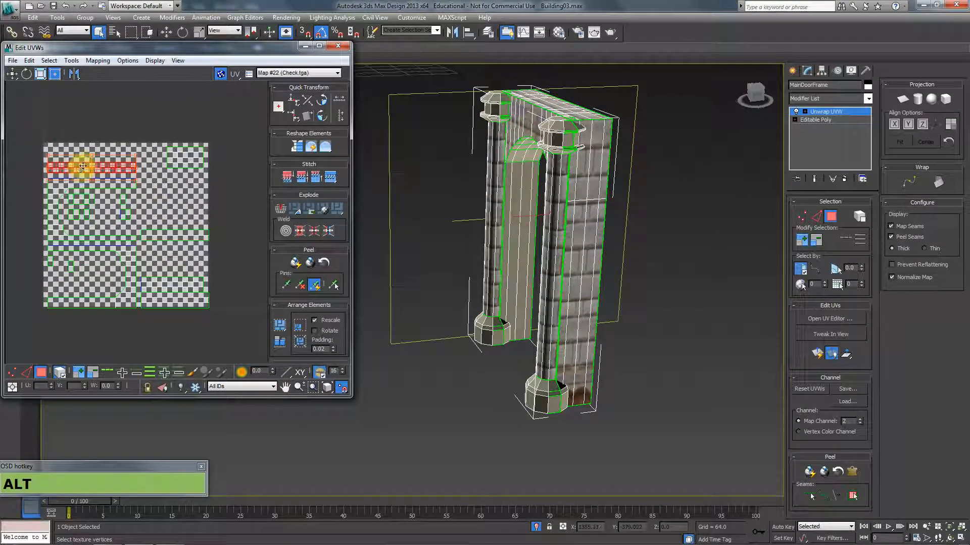
pyautogui.click(91, 62)
pyautogui.click(103, 70)
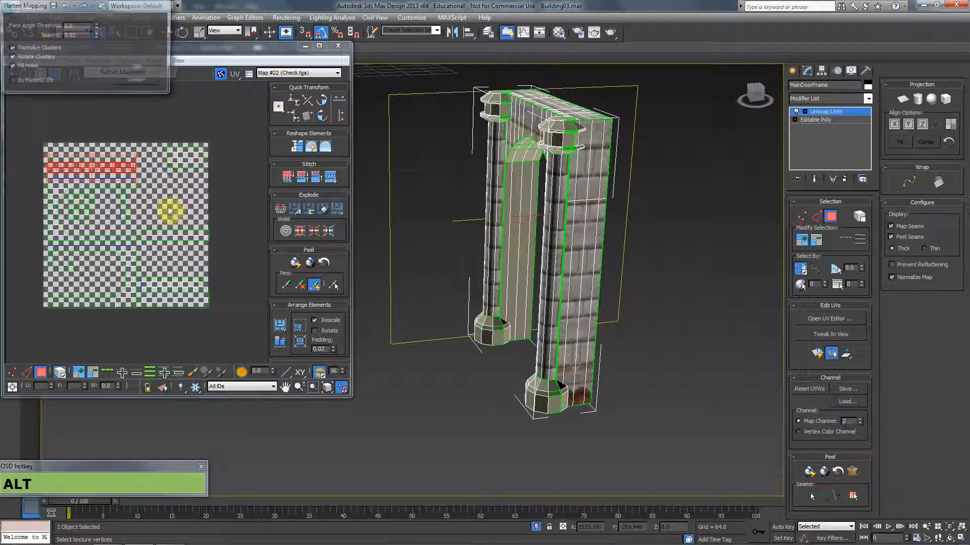
pyautogui.click(141, 67)
# Step: Scale the flattened cluster down to six checker squares wide by four high, snapped to the grid
pyautogui.moveTo(174, 253); pyautogui.dragTo(174, 222, button='middle')
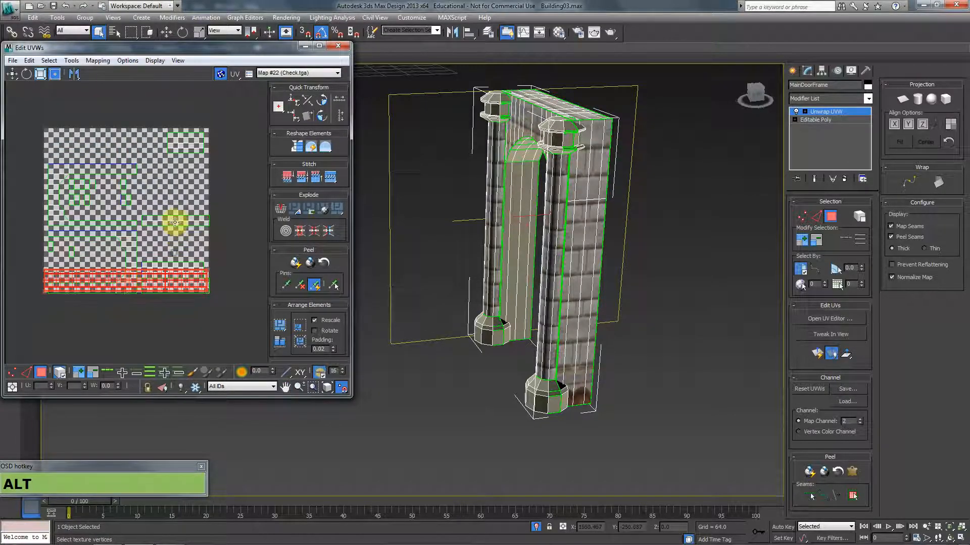
pyautogui.keyDown('alt'); pyautogui.moveTo(112, 165); pyautogui.dragTo(116, 126, button='middle'); pyautogui.keyUp('alt')
pyautogui.keyDown('alt'); pyautogui.moveTo(209, 252); pyautogui.dragTo(99, 250); pyautogui.keyUp('alt')
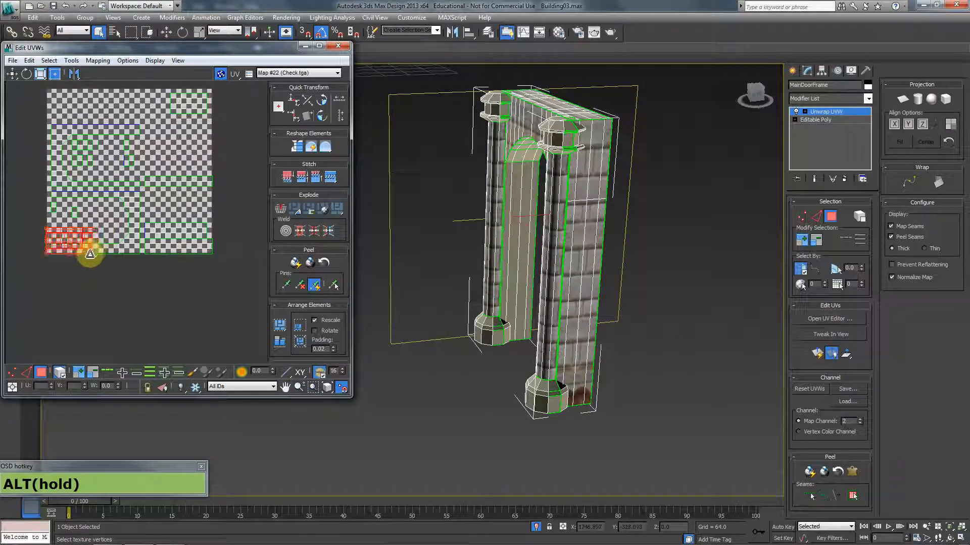
pyautogui.scroll(4, 101, 246)
pyautogui.moveTo(101, 246); pyautogui.dragTo(194, 225, button='middle')
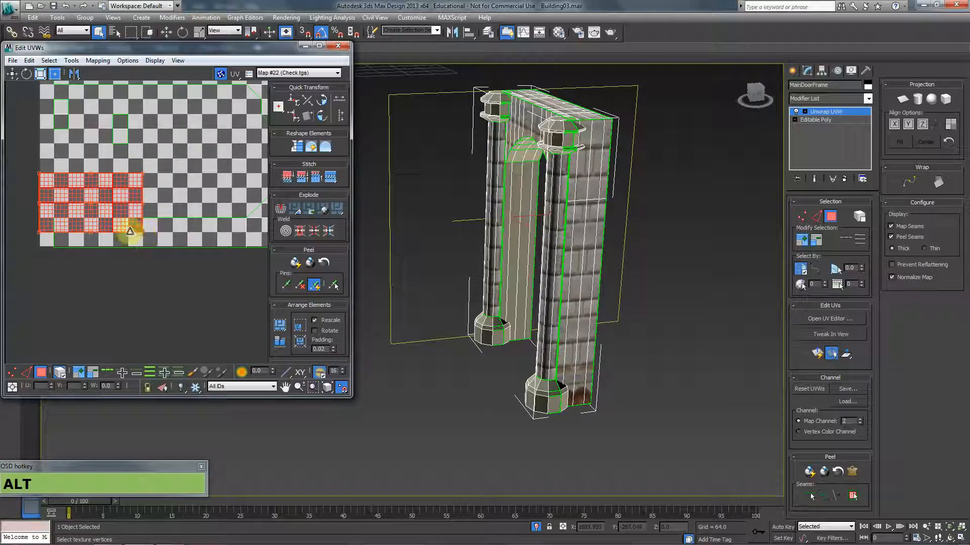
pyautogui.scroll(-5, 156, 234)
pyautogui.moveTo(185, 217); pyautogui.dragTo(89, 321, button='middle')
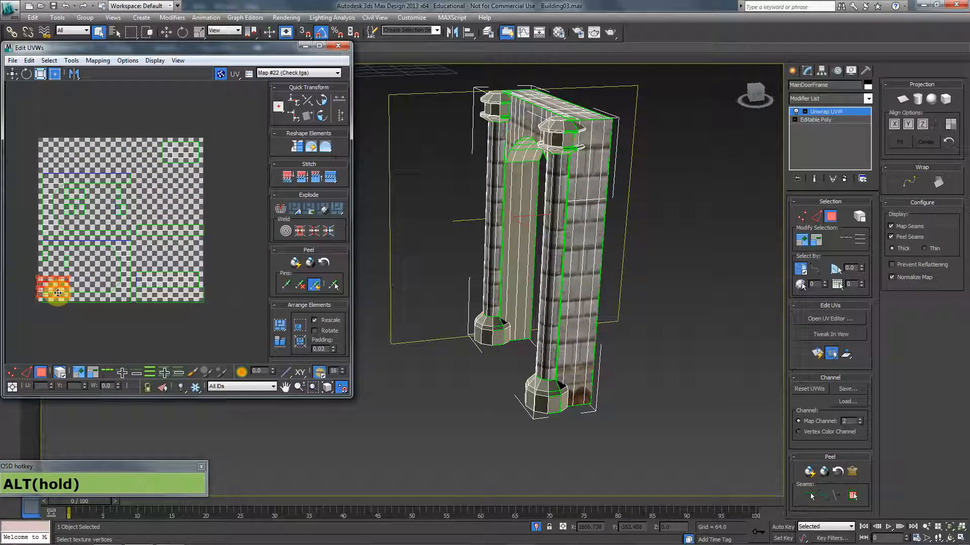
# Step: Move the scaled cluster beneath the first side cluster, one checker square inside the tile's right edge
pyautogui.moveTo(59, 293); pyautogui.dragTo(192, 196)
pyautogui.scroll(5, 186, 181)
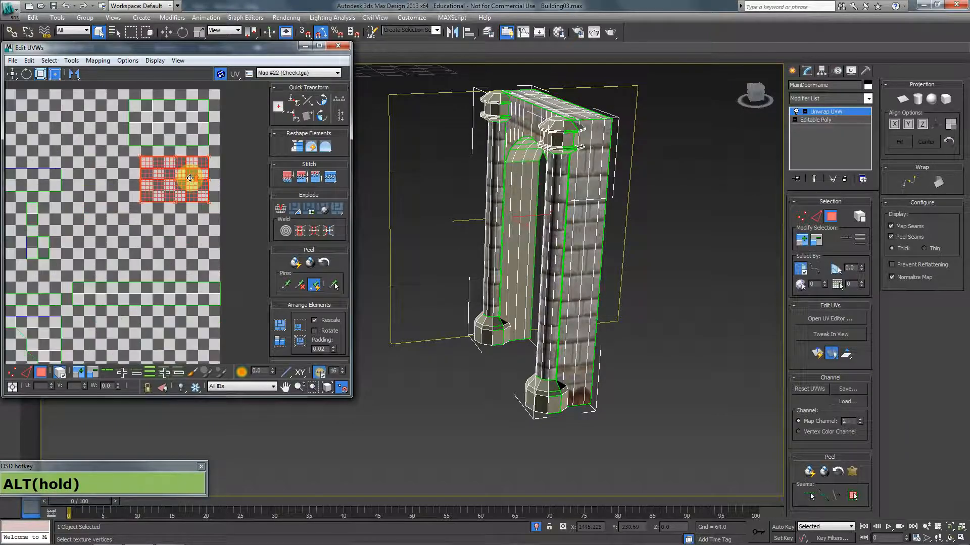
pyautogui.moveTo(209, 185); pyautogui.dragTo(210, 201)
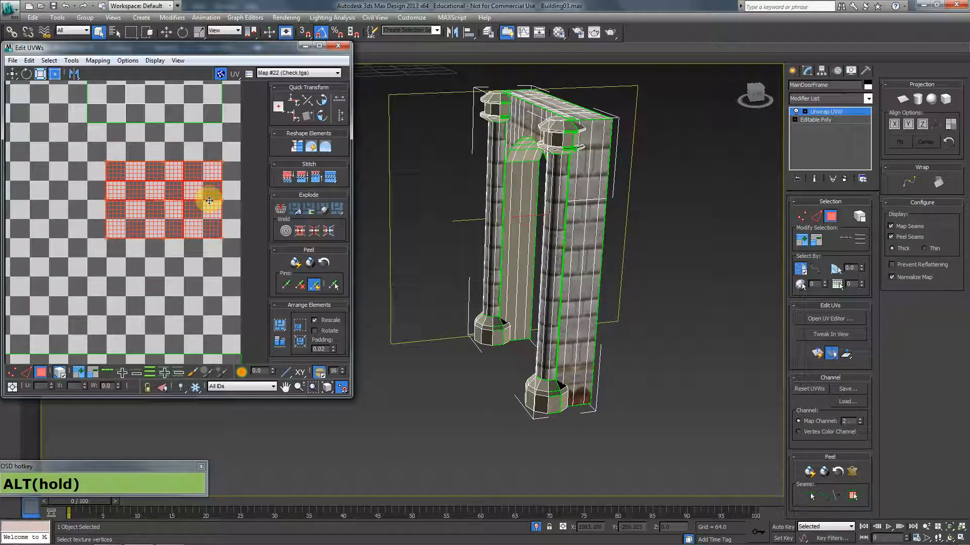
# Step: Select all UVs, then only the upper side cluster, to check how both placed clusters sit on the checker grid
pyautogui.hotkey('ctrl', 'a')
pyautogui.moveTo(173, 142); pyautogui.dragTo(147, 204, button='middle')
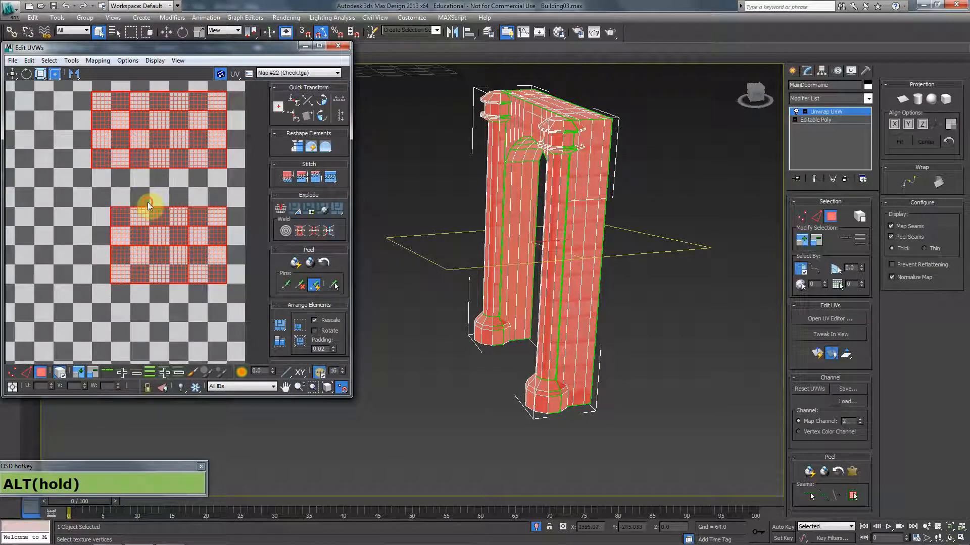
pyautogui.scroll(-6, 126, 210)
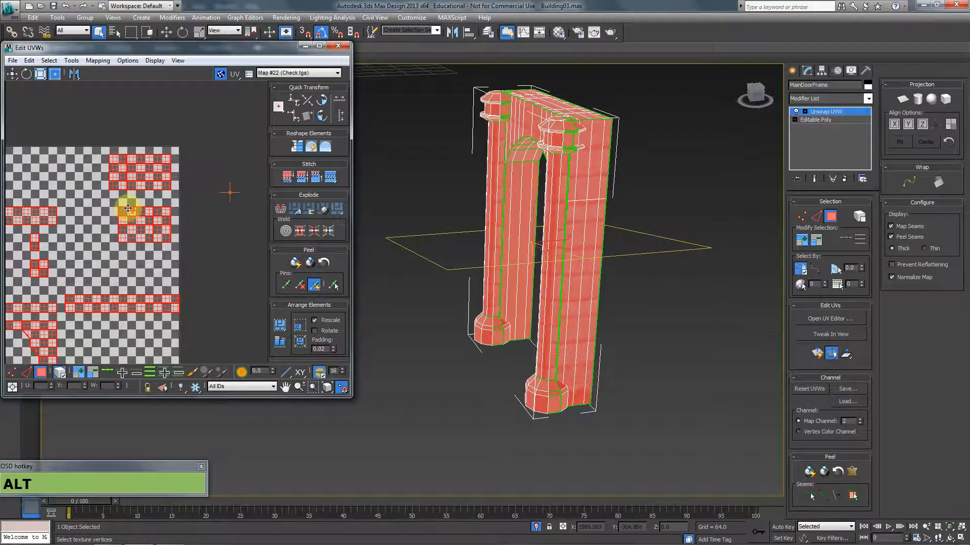
pyautogui.click(36, 130)
pyautogui.scroll(5, 147, 199)
pyautogui.click(204, 202)
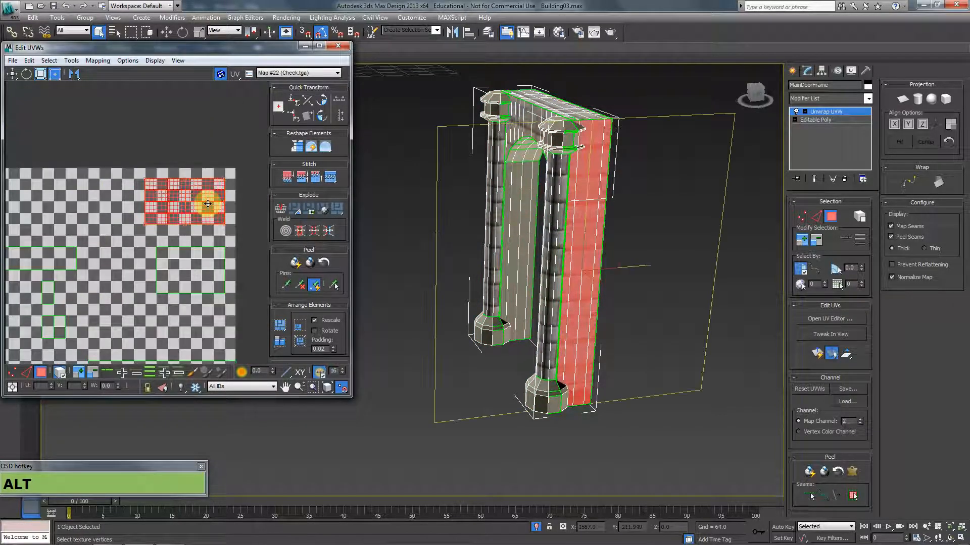
pyautogui.scroll(-3, 155, 238)
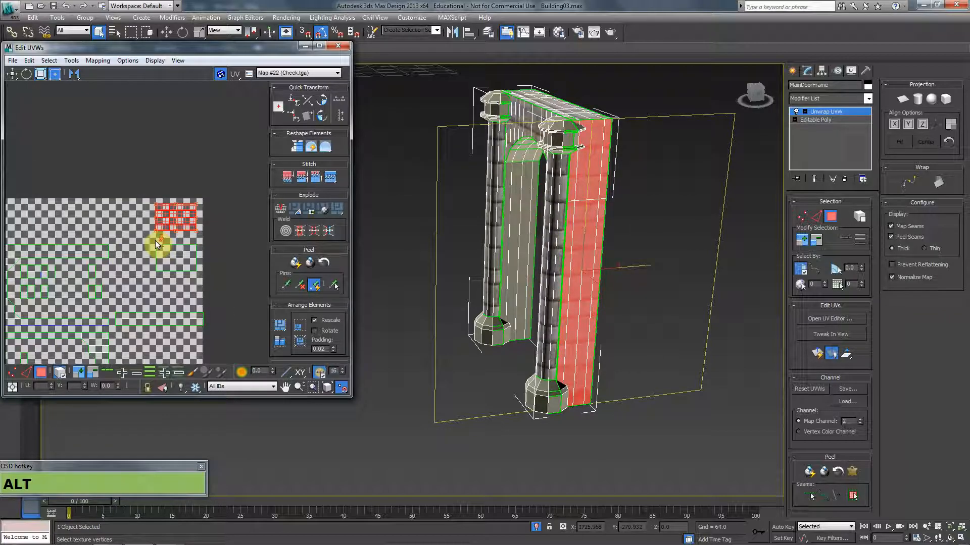
pyautogui.click(49, 208)
pyautogui.moveTo(154, 277); pyautogui.dragTo(158, 249, button='middle')
pyautogui.scroll(2, 159, 250)
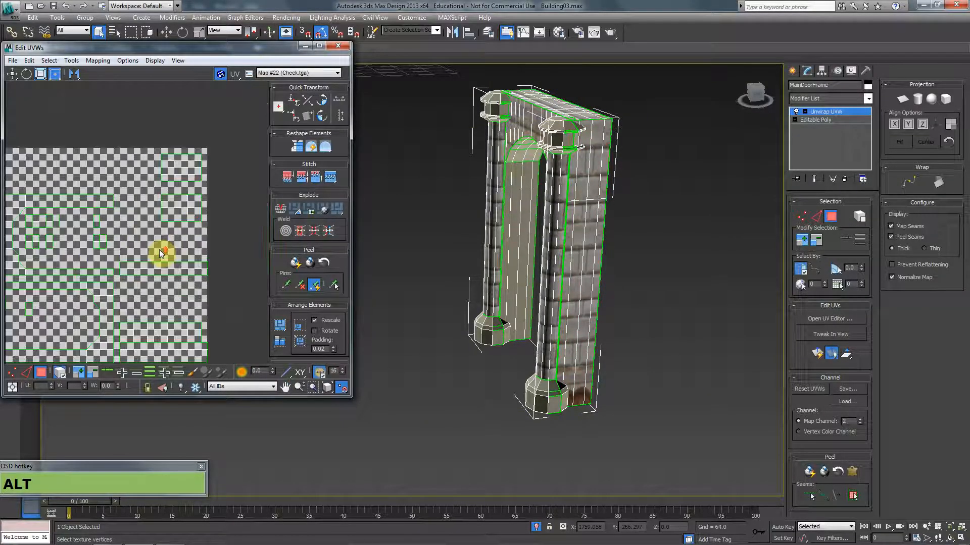
# Step: Select the inverted faces across the whole UV layout
pyautogui.scroll(-3, 159, 249)
pyautogui.click(49, 61)
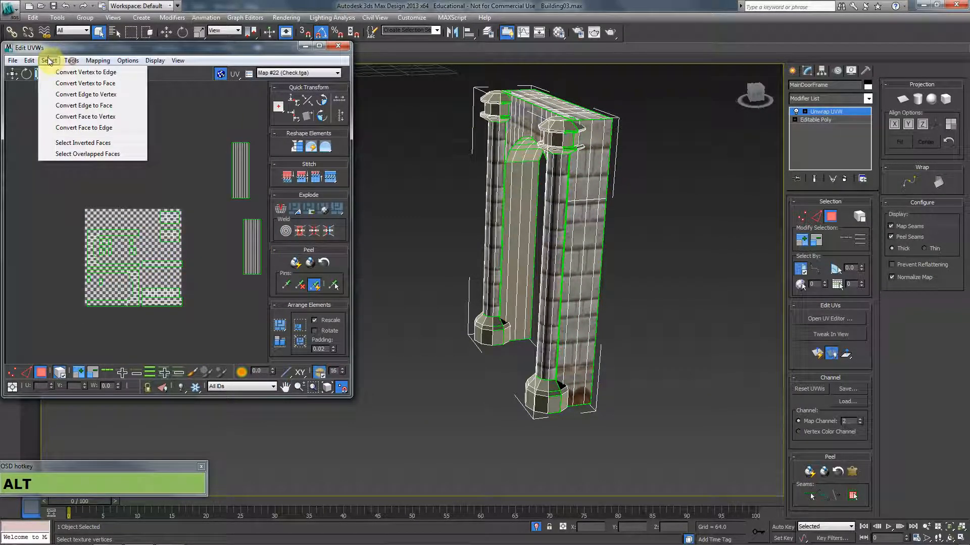
pyautogui.click(76, 143)
pyautogui.scroll(4, 189, 216)
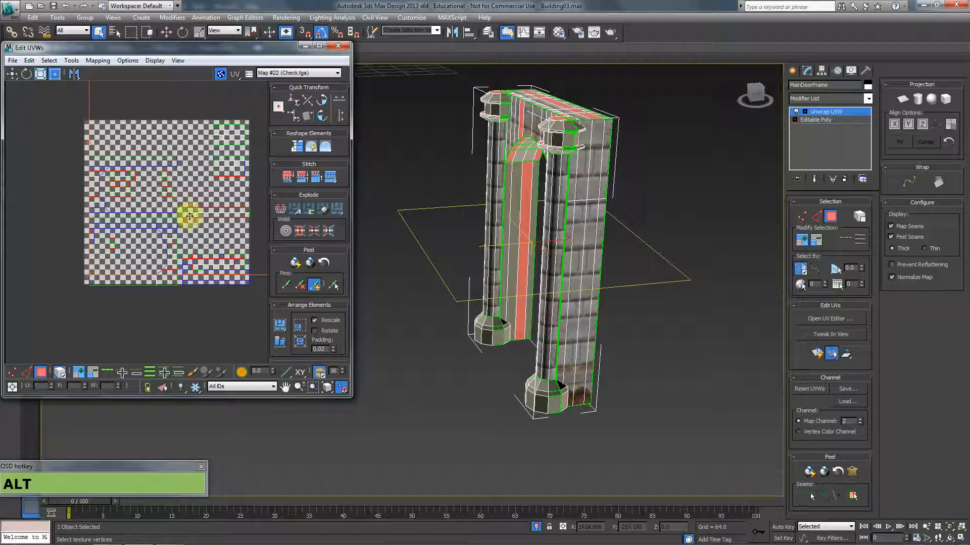
# Step: Clear the inverted-face selection and flatten the strip cluster at the middle of the tile's right side with default Flatten Mapping settings
pyautogui.moveTo(140, 245); pyautogui.dragTo(68, 209, button='middle')
pyautogui.click(136, 285)
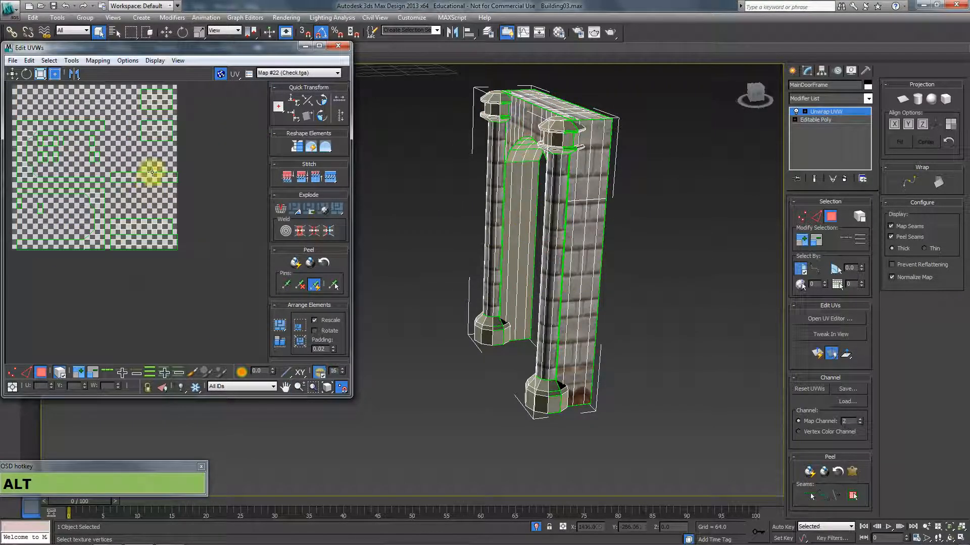
pyautogui.click(153, 173)
pyautogui.click(98, 60)
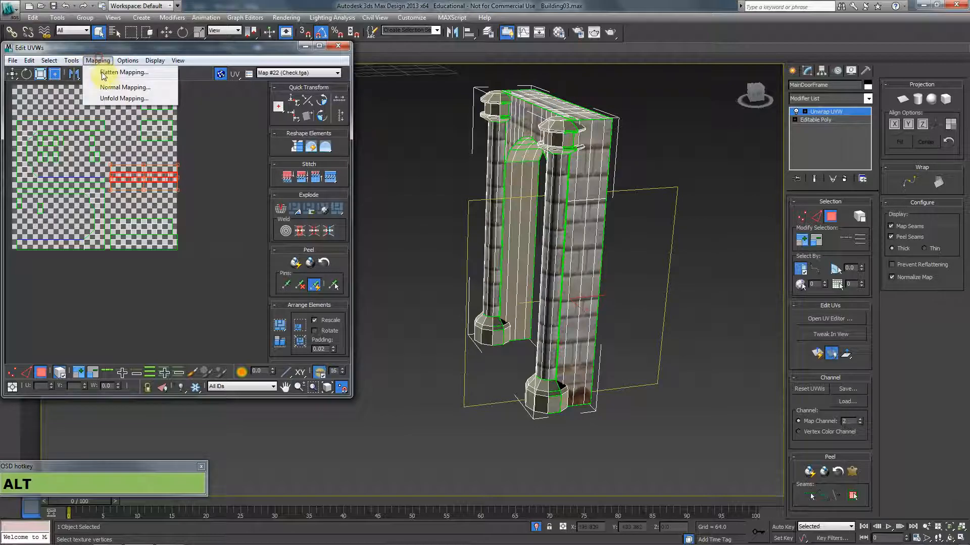
pyautogui.click(121, 71)
pyautogui.click(138, 69)
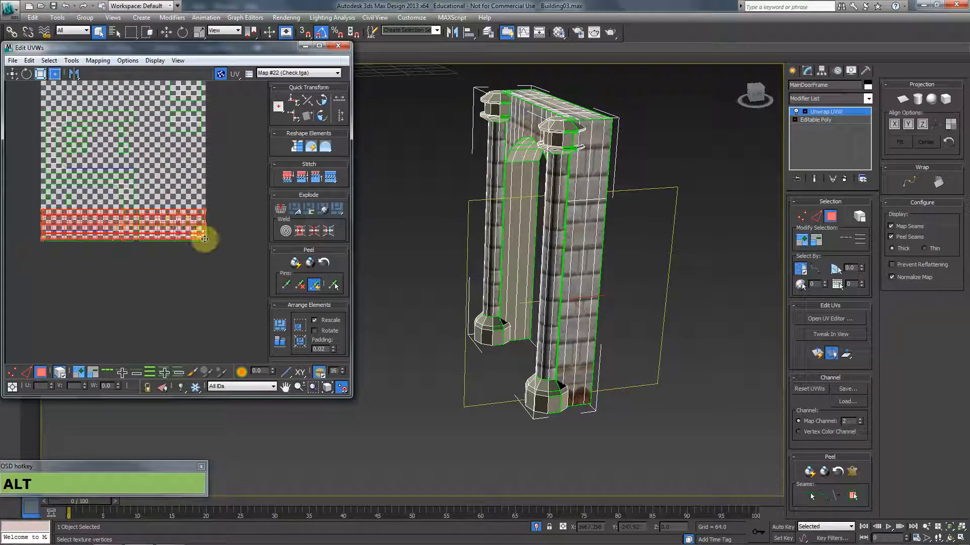
# Step: Scale the newly flattened inner-jamb cluster's width down to about seven checker squares
pyautogui.keyDown('alt'); pyautogui.moveTo(208, 239); pyautogui.dragTo(81, 239); pyautogui.keyUp('alt')
pyautogui.keyDown('alt'); pyautogui.moveTo(519, 291); pyautogui.dragTo(564, 329, button='middle'); pyautogui.keyUp('alt')
pyautogui.moveTo(133, 198); pyautogui.dragTo(147, 227, button='middle')
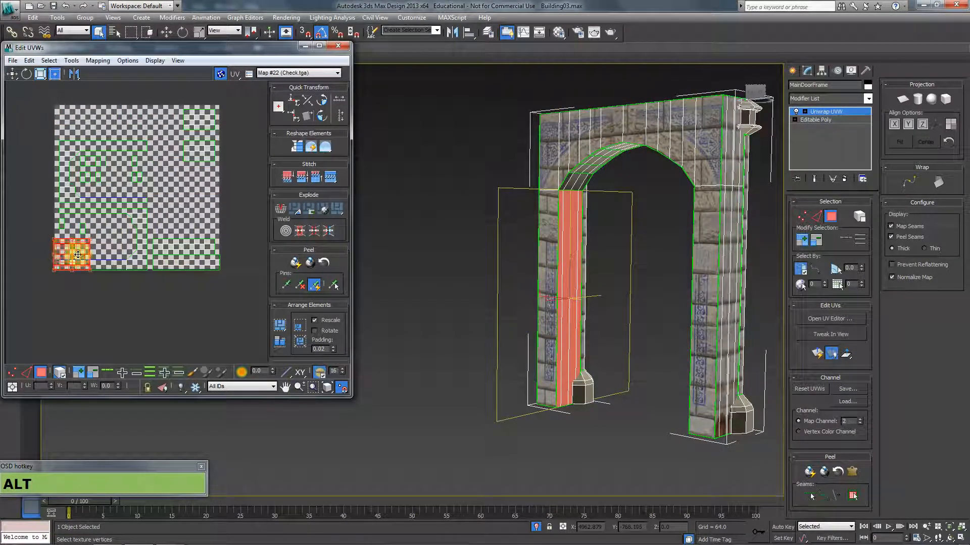
# Step: Move the inner-jamb cluster beneath the second side cluster and scale it to six by four checker squares
pyautogui.moveTo(84, 247); pyautogui.dragTo(202, 190)
pyautogui.scroll(5, 208, 175)
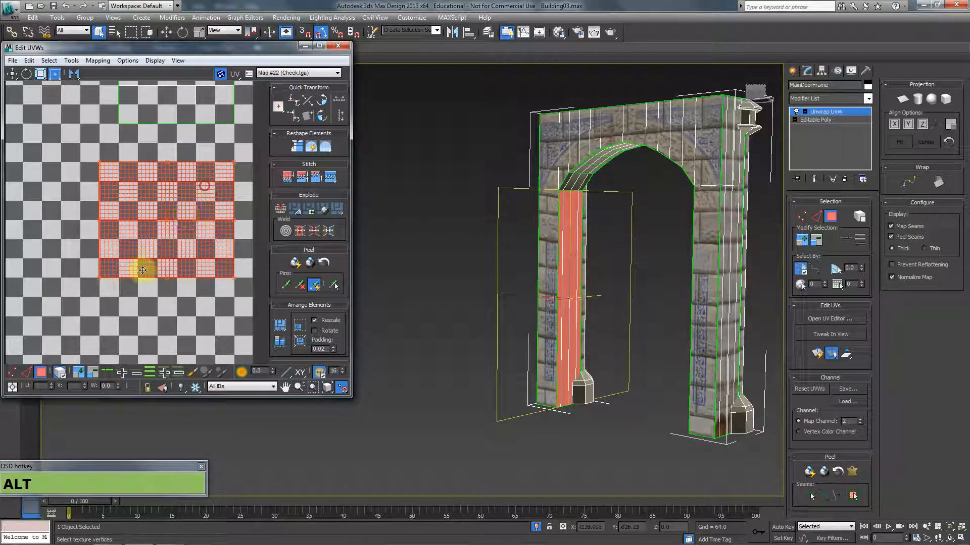
pyautogui.keyDown('alt'); pyautogui.moveTo(100, 278); pyautogui.dragTo(119, 241); pyautogui.keyUp('alt')
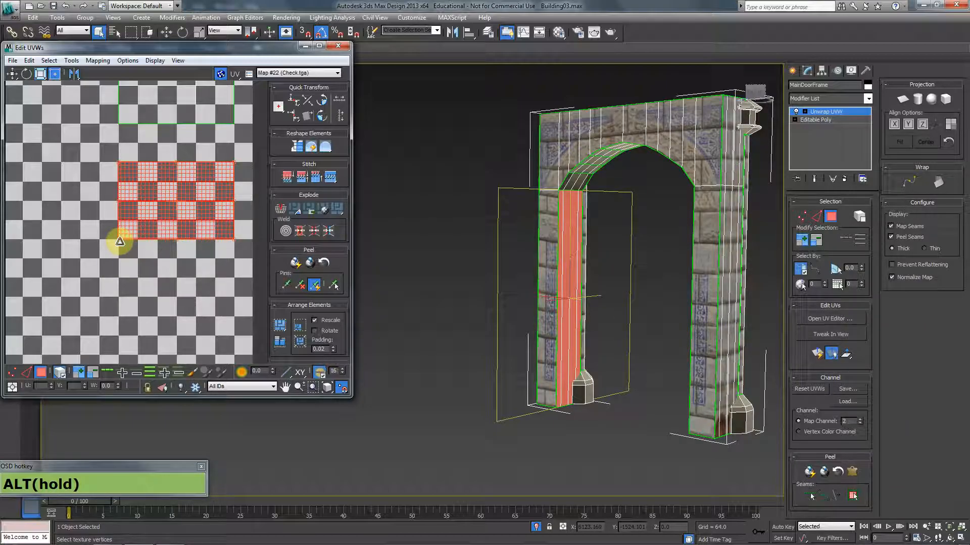
# Step: Select all UVs to check the three stacked clusters within the layout, then clear the selection
pyautogui.scroll(-3, 162, 260)
pyautogui.click(184, 272)
pyautogui.hotkey('ctrl', 'a')
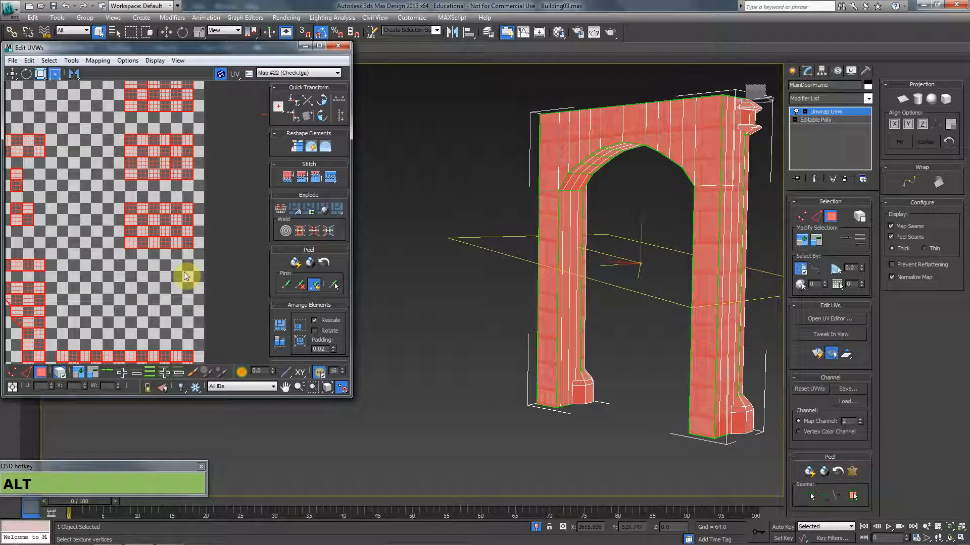
pyautogui.scroll(-4, 183, 272)
pyautogui.moveTo(231, 289); pyautogui.dragTo(249, 273, button='middle')
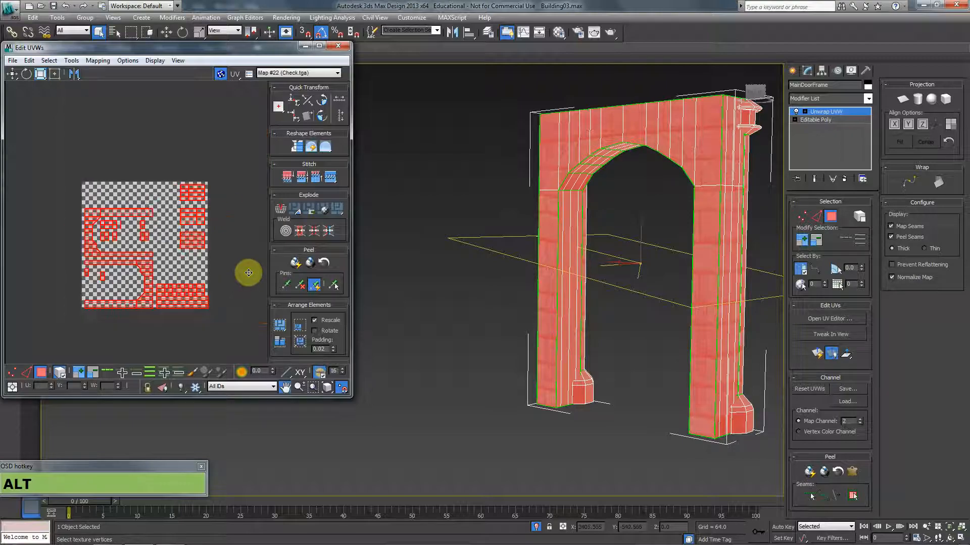
pyautogui.click(47, 226)
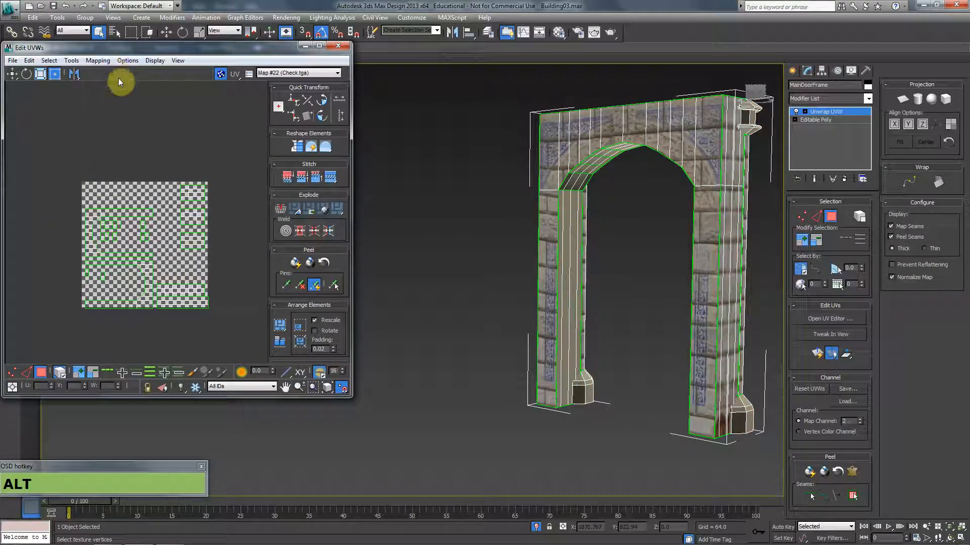
# Step: Select the inverted faces, examine those along the second cluster's lower edge, and clear the selection
pyautogui.click(49, 60)
pyautogui.click(65, 123)
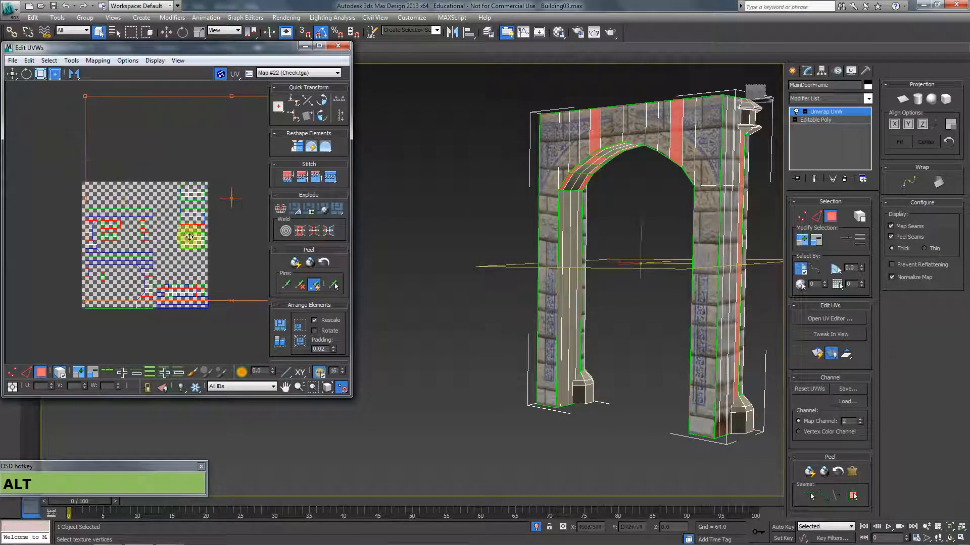
pyautogui.keyDown('alt'); pyautogui.moveTo(189, 237); pyautogui.dragTo(194, 180, button='middle'); pyautogui.keyUp('alt')
pyautogui.scroll(8, 194, 181)
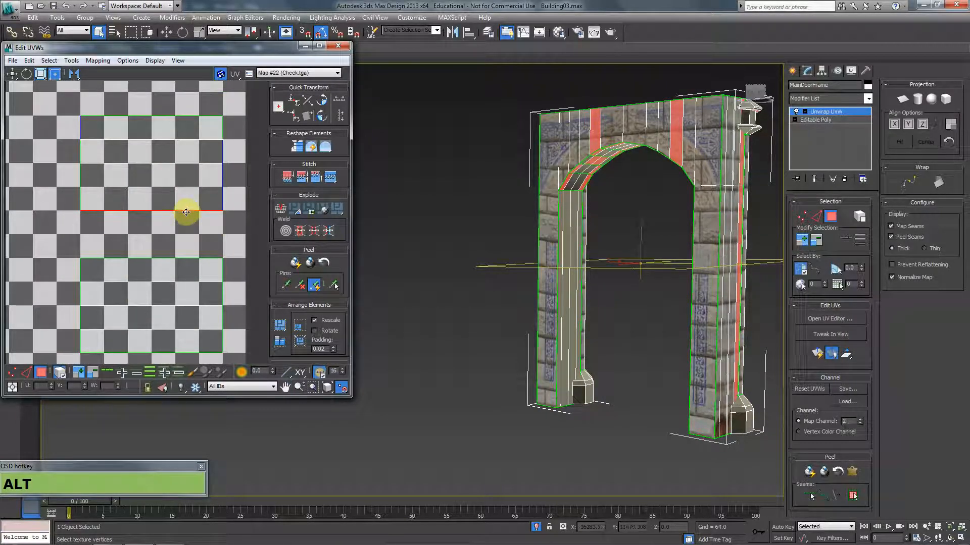
pyautogui.scroll(-5, 182, 212)
pyautogui.click(201, 253)
pyautogui.scroll(2, 202, 253)
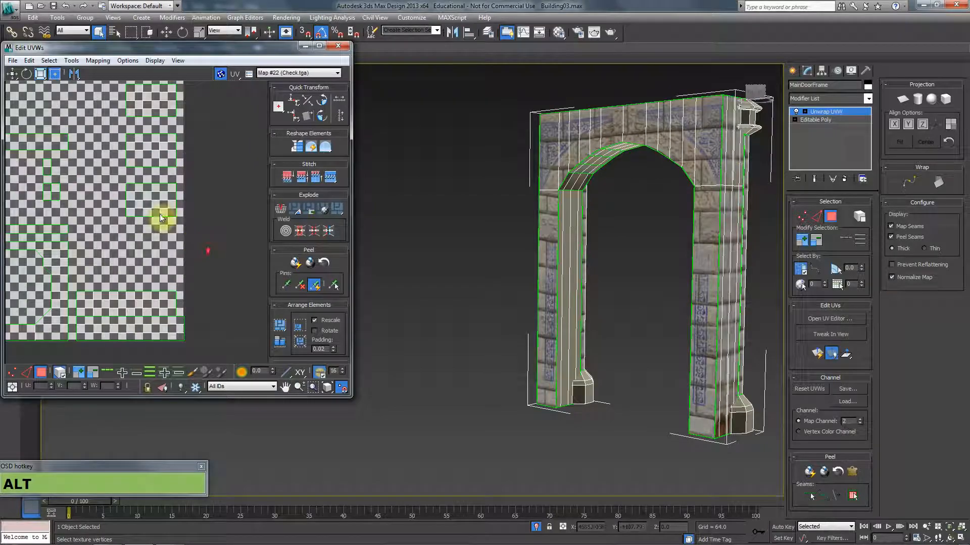
# Step: Check the lower edges of the second stacked cluster in edge mode, then deselect them and return to face mode
pyautogui.keyDown('alt'); pyautogui.moveTo(160, 214); pyautogui.dragTo(178, 210, button='middle'); pyautogui.keyUp('alt')
pyautogui.press('2')
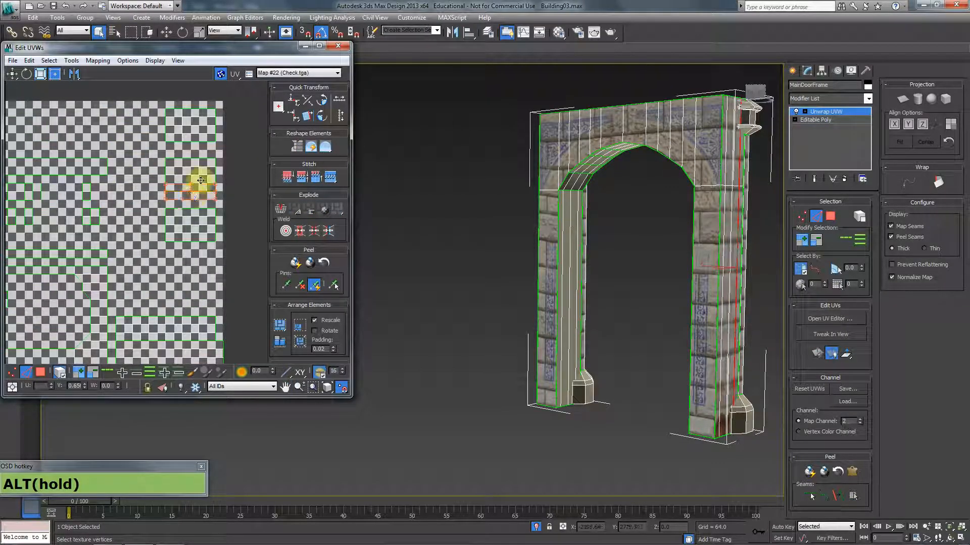
pyautogui.click(185, 219)
pyautogui.click(43, 373)
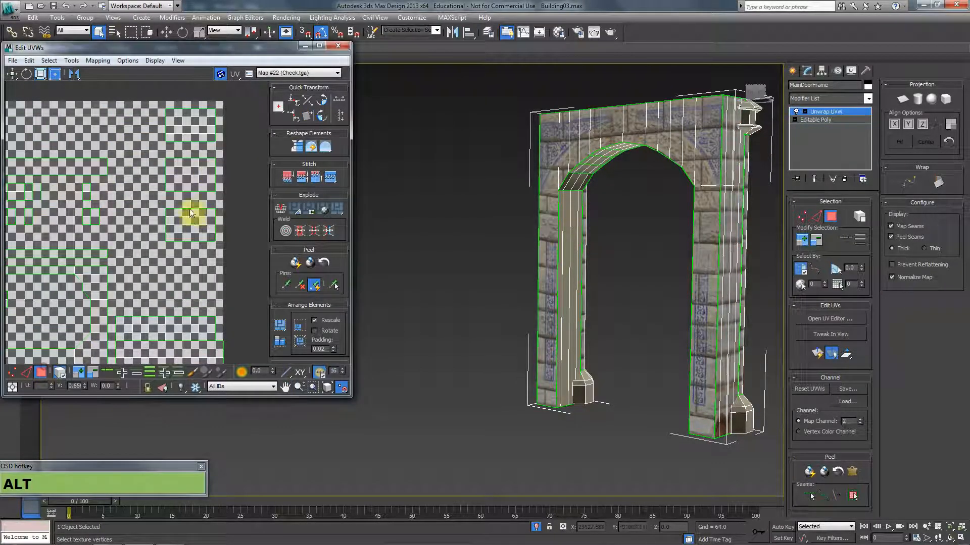
# Step: Select the second stacked cluster and examine its matching side faces closely on the door frame model
pyautogui.click(198, 181)
pyautogui.keyDown('alt'); pyautogui.moveTo(563, 233); pyautogui.dragTo(513, 263, button='middle'); pyautogui.keyUp('alt')
pyautogui.scroll(3, 513, 264)
pyautogui.moveTo(578, 243); pyautogui.dragTo(531, 298, button='middle')
pyautogui.scroll(2, 531, 298)
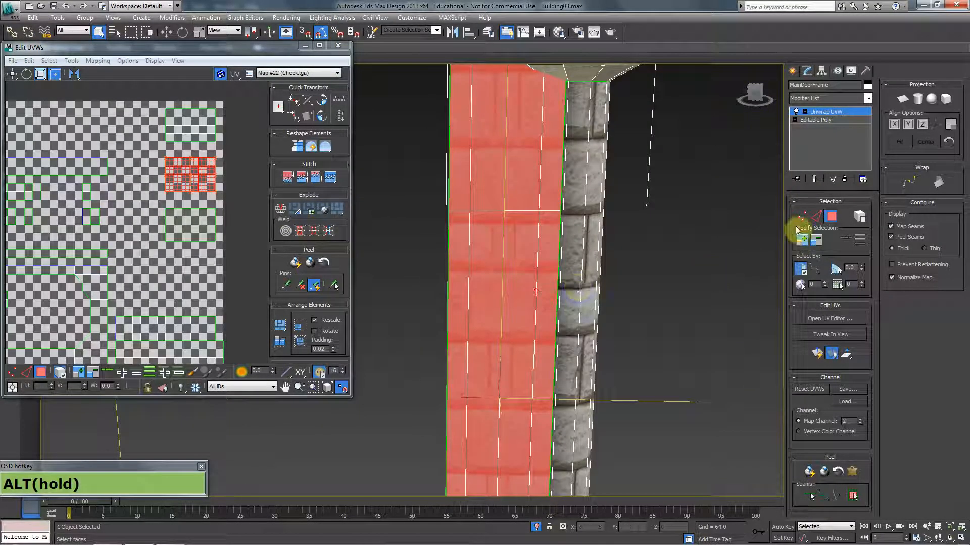
# Step: Select individual vertical edges of the frame's side in edge mode to locate them in the UV layout
pyautogui.click(816, 216)
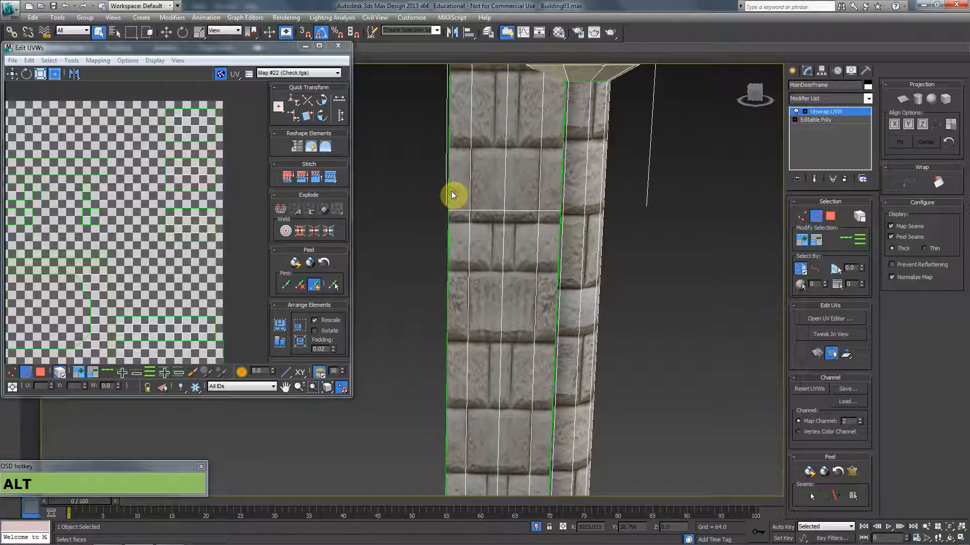
pyautogui.click(470, 180)
pyautogui.click(505, 180)
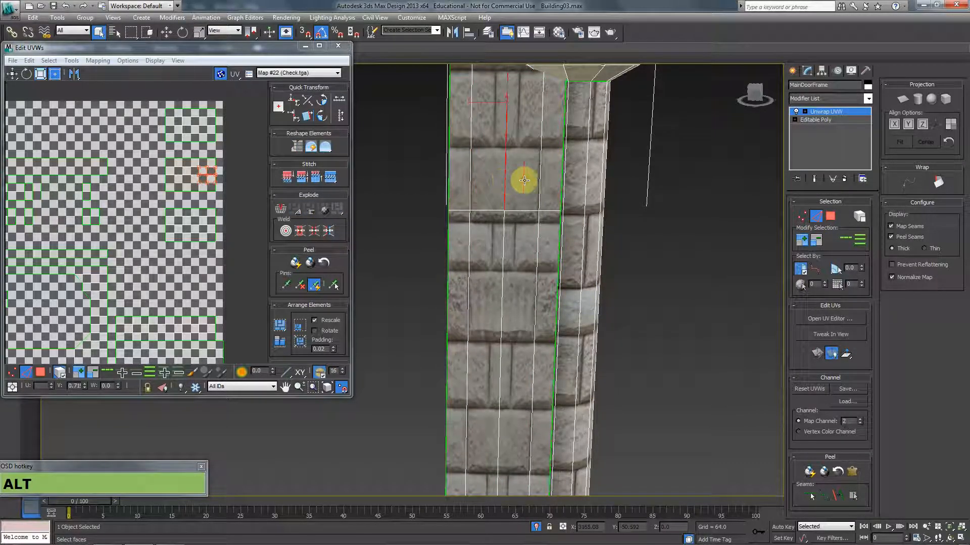
pyautogui.moveTo(539, 179)
pyautogui.keyDown('alt'); pyautogui.mouseDown(button='middle')
pyautogui.moveTo(567, 193)
pyautogui.moveTo(556, 178)
pyautogui.mouseUp(button='middle'); pyautogui.keyUp('alt')
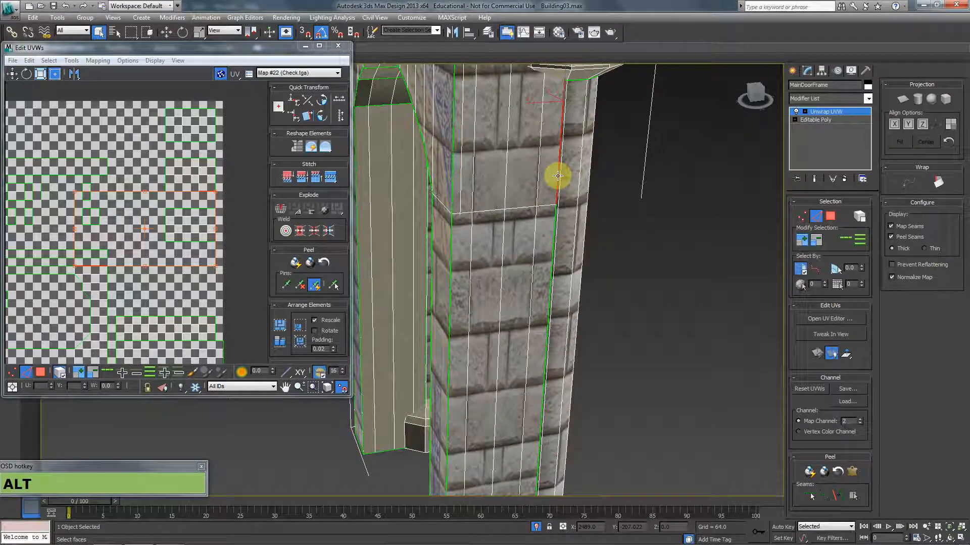
# Step: Clear the edge selection and return to face mode with the second stacked cluster selected
pyautogui.click(237, 184)
pyautogui.click(49, 60)
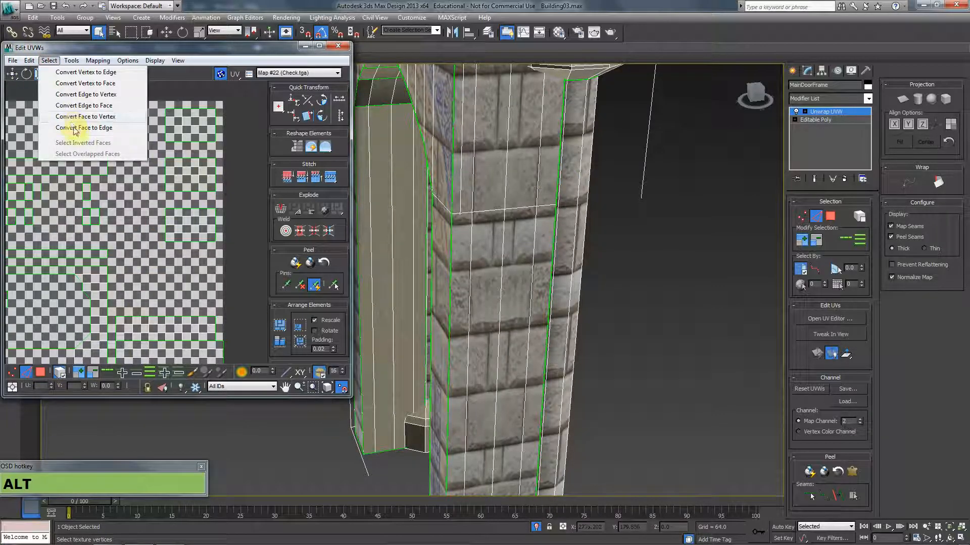
pyautogui.click(40, 373)
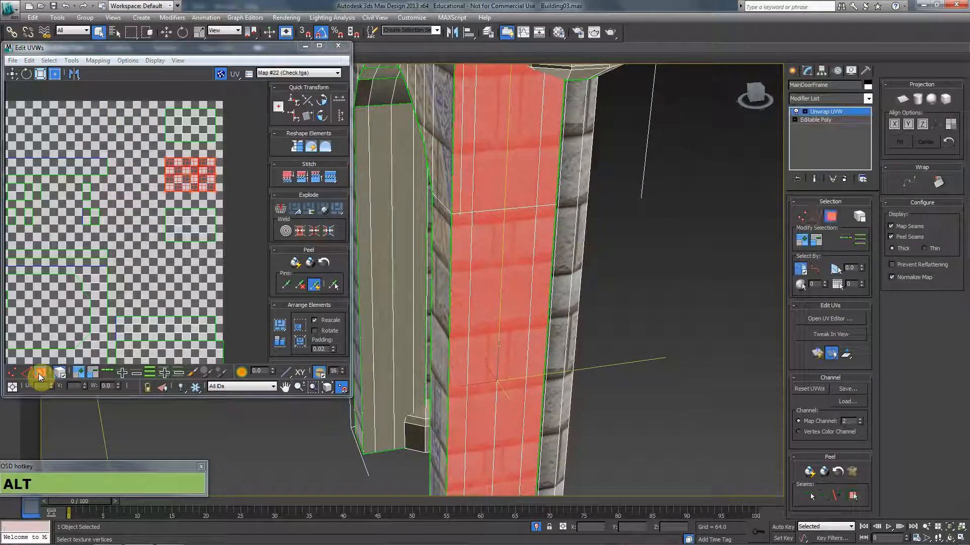
# Step: Select the inverted faces in the UV layout and locate the collapsed strip on the second stacked cluster's lower border
pyautogui.click(40, 373)
pyautogui.click(41, 374)
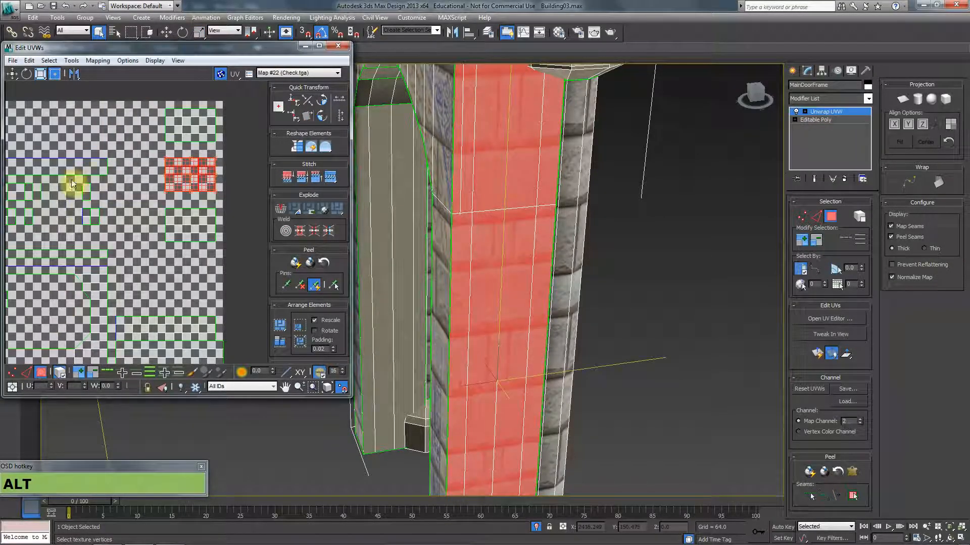
pyautogui.click(50, 61)
pyautogui.click(76, 145)
pyautogui.scroll(6, 195, 190)
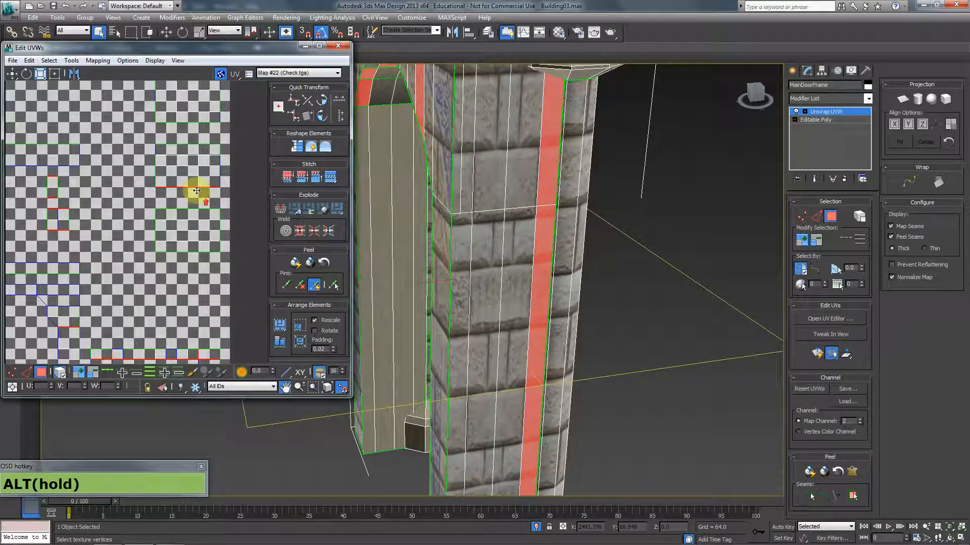
pyautogui.scroll(2, 186, 251)
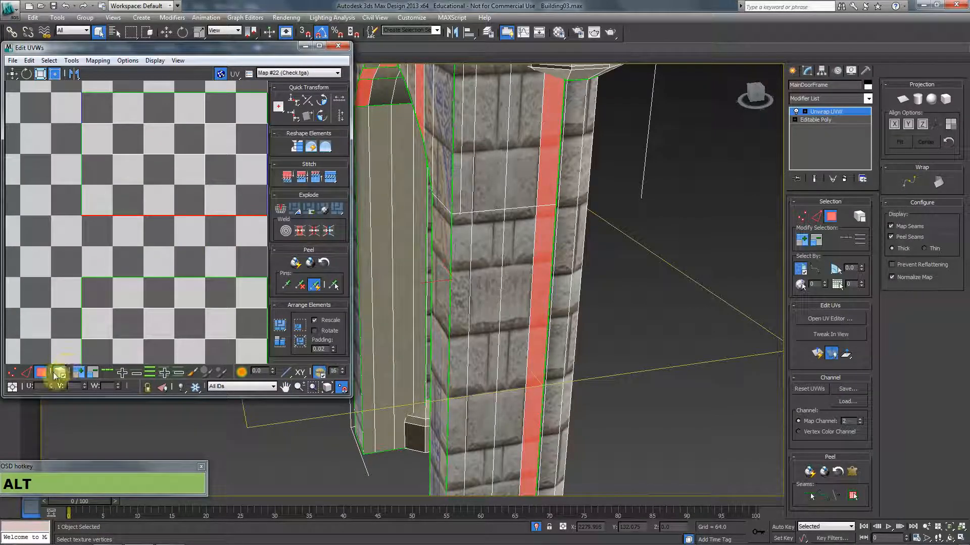
# Step: Try to open the collapsed strip by moving its edge loop down one grid square, then return to face mode
pyautogui.click(28, 371)
pyautogui.click(223, 216)
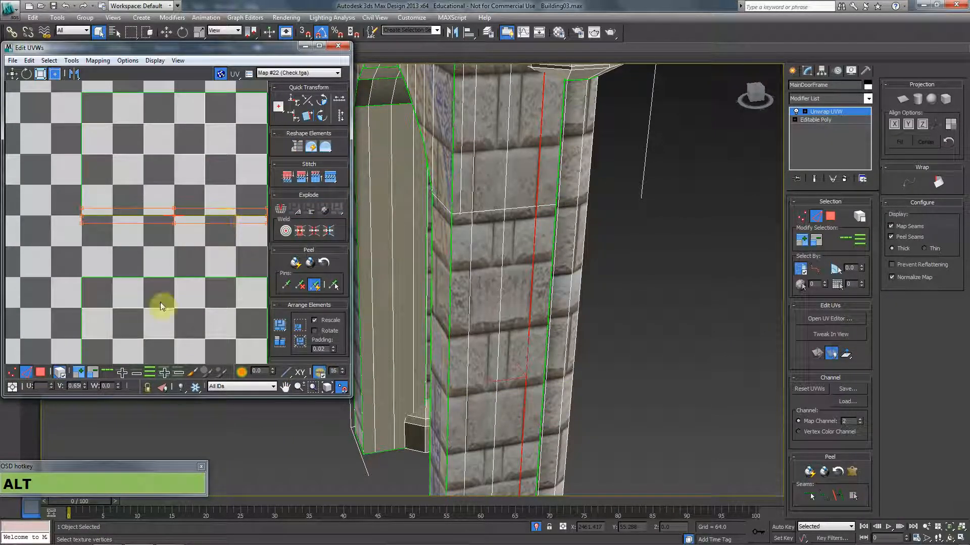
pyautogui.click(60, 374)
pyautogui.moveTo(200, 221); pyautogui.dragTo(183, 257)
pyautogui.click(49, 60)
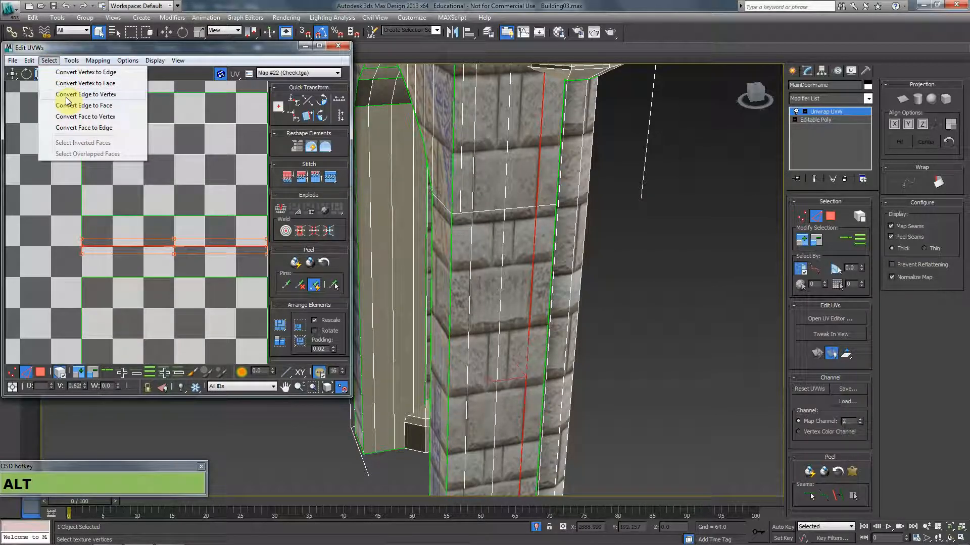
pyautogui.click(38, 376)
pyautogui.click(41, 372)
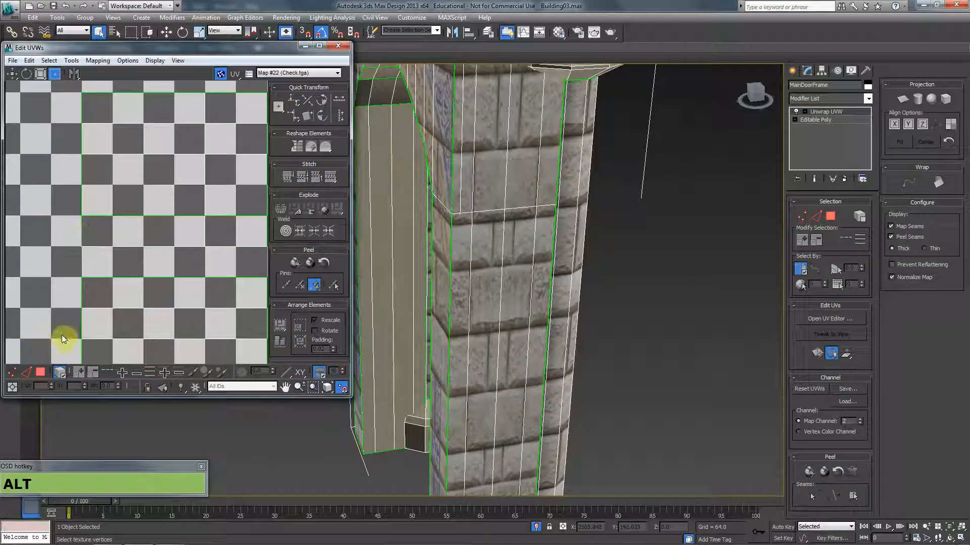
# Step: Run the inverted-face selection again and recheck the strip below the second stacked cluster
pyautogui.click(49, 60)
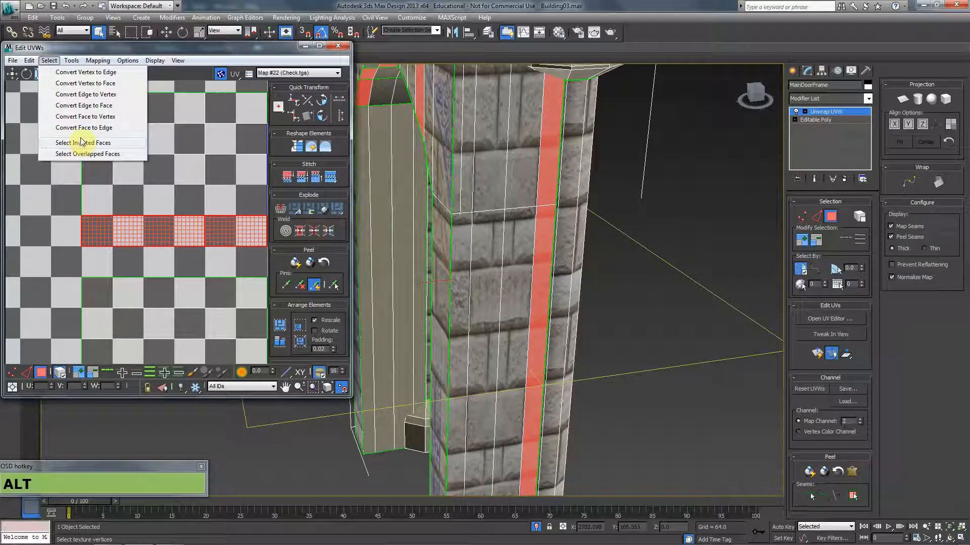
pyautogui.click(81, 143)
pyautogui.keyDown('alt'); pyautogui.scroll(-10, 87, 147); pyautogui.keyUp('alt')
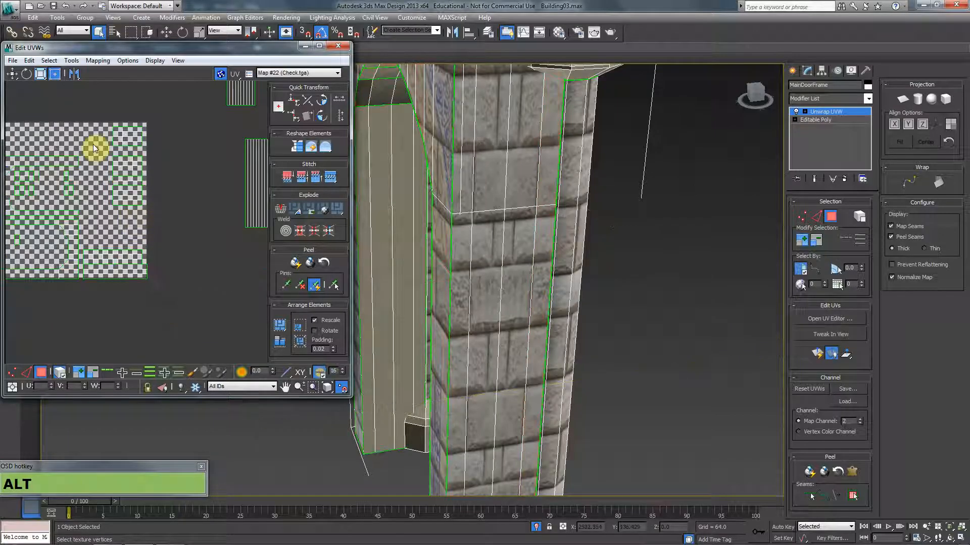
pyautogui.click(49, 60)
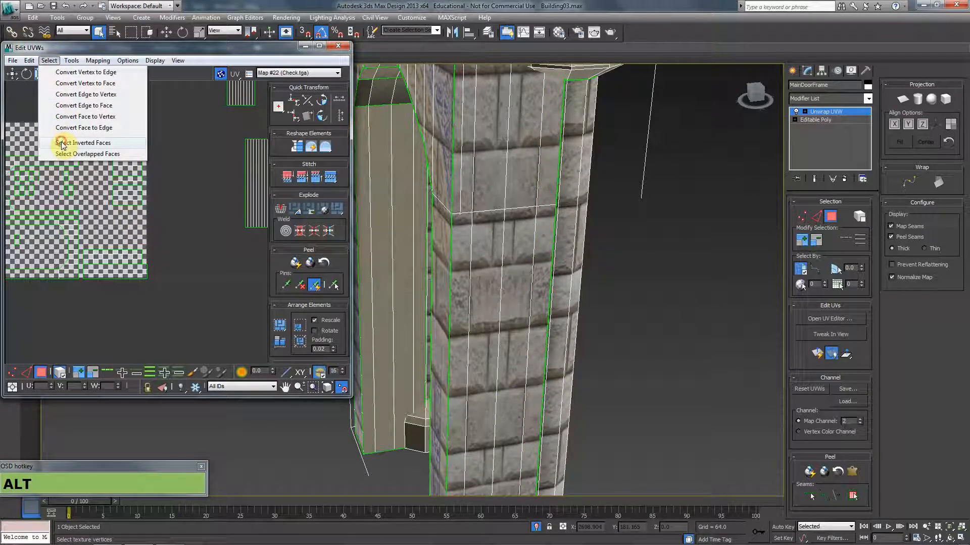
pyautogui.click(76, 152)
pyautogui.keyDown('alt'); pyautogui.scroll(8, 151, 222); pyautogui.keyUp('alt')
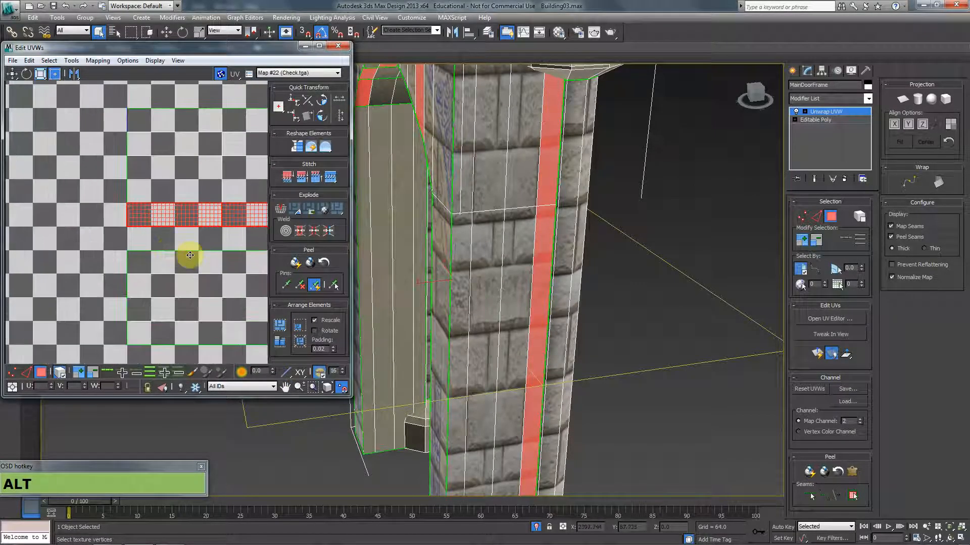
pyautogui.keyDown('alt'); pyautogui.scroll(3, 197, 242); pyautogui.keyUp('alt')
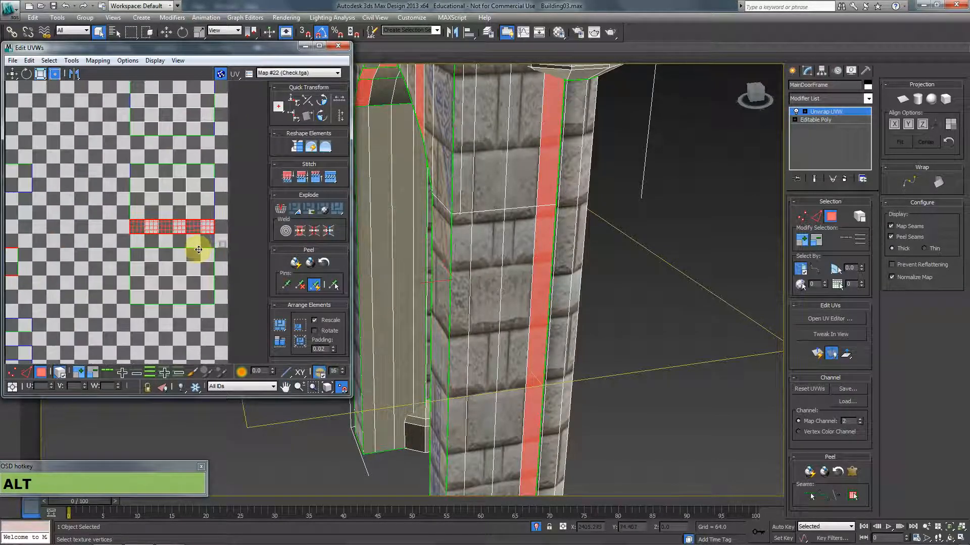
# Step: Move the strip's lower edge loop up to one grid square inside the second stacked cluster and return to face mode
pyautogui.click(26, 372)
pyautogui.click(177, 217)
pyautogui.moveTo(179, 228); pyautogui.dragTo(181, 208)
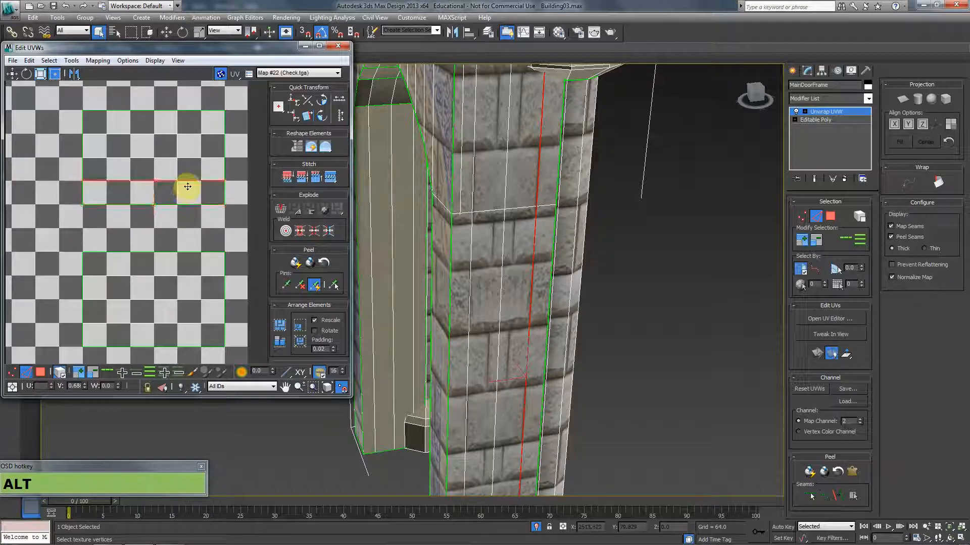
pyautogui.click(50, 62)
pyautogui.click(61, 54)
pyautogui.click(41, 372)
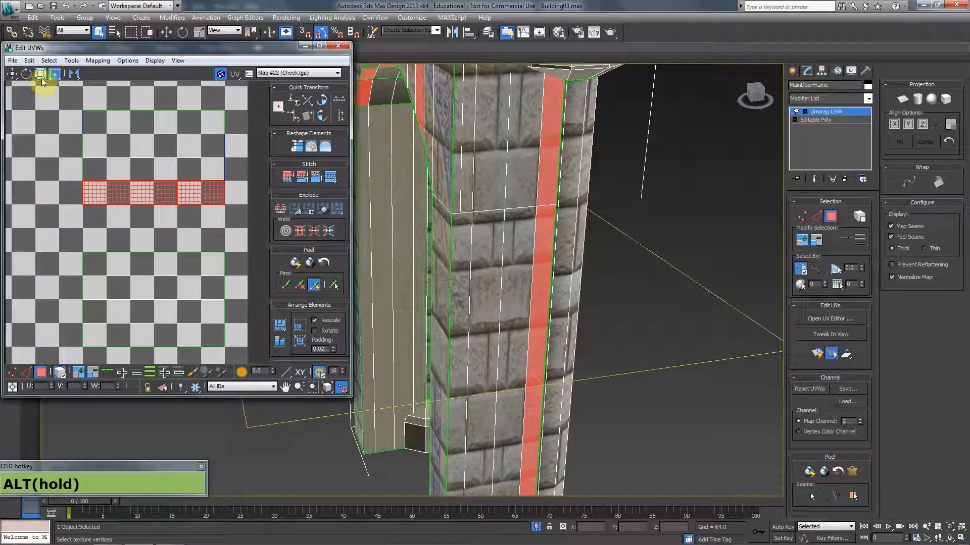
# Step: Reselect the inverted faces and examine where the remaining ones lie across the UV layout
pyautogui.click(50, 61)
pyautogui.click(67, 142)
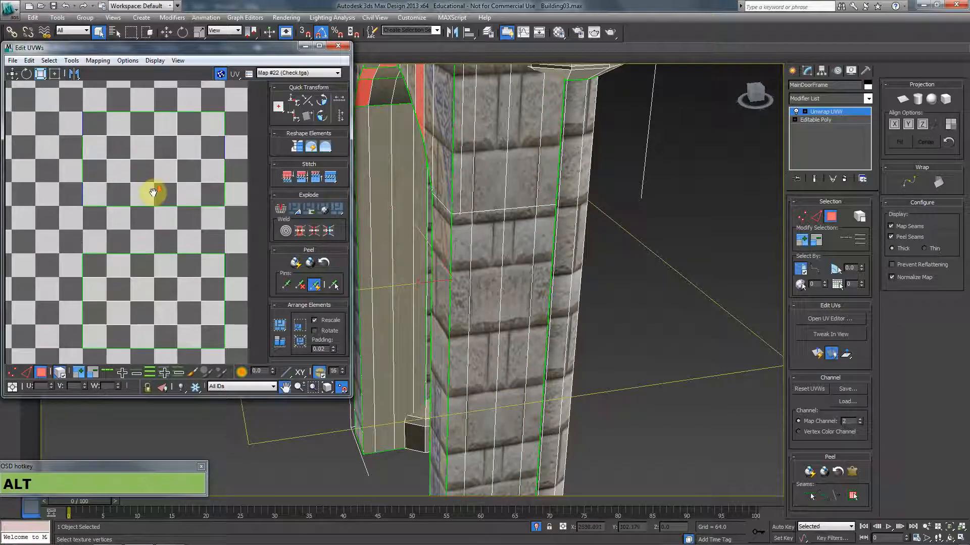
pyautogui.scroll(-5, 151, 191)
pyautogui.moveTo(167, 263); pyautogui.dragTo(182, 255, button='middle')
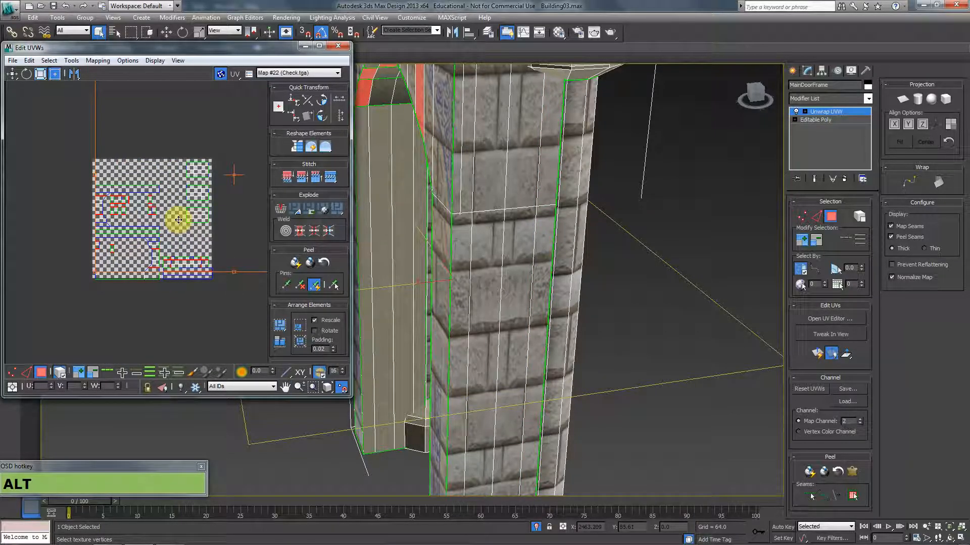
pyautogui.scroll(3, 178, 220)
pyautogui.moveTo(108, 234); pyautogui.dragTo(161, 214, button='middle')
pyautogui.scroll(3, 208, 173)
pyautogui.scroll(-3, 153, 216)
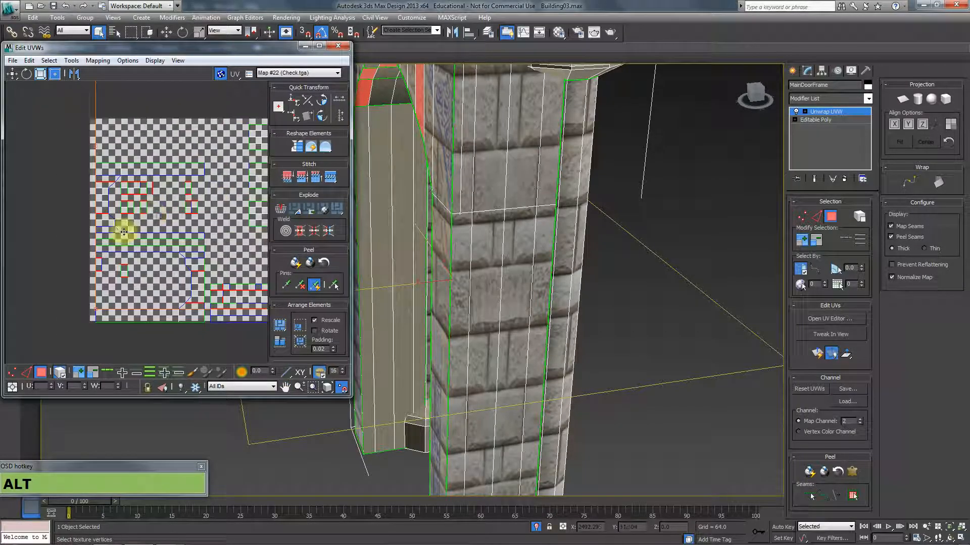
# Step: Clear the inverted-face selection, then select a small cluster and locate its faces on the arch underside
pyautogui.click(50, 265)
pyautogui.scroll(4, 199, 221)
pyautogui.click(175, 150)
pyautogui.scroll(-5, 485, 242)
pyautogui.moveTo(483, 260); pyautogui.dragTo(568, 211, button='middle')
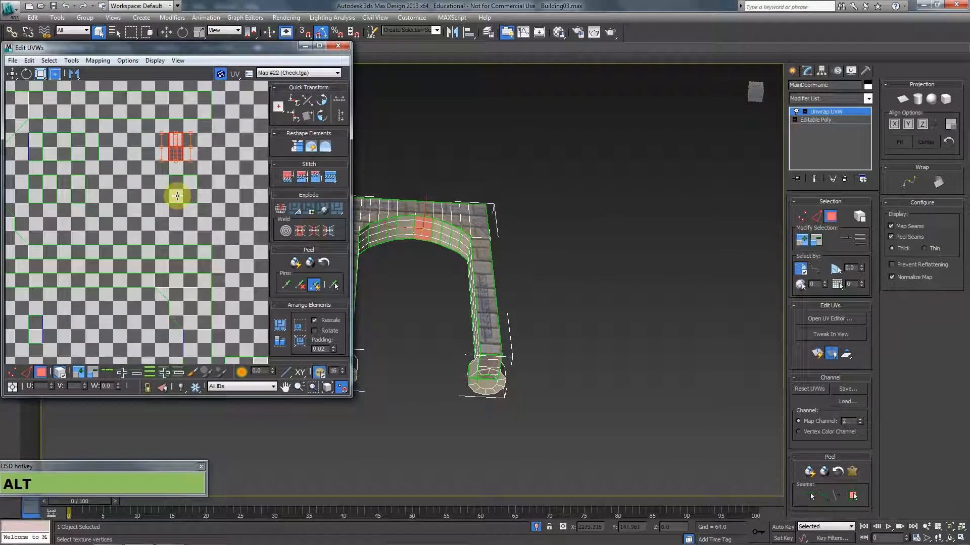
pyautogui.scroll(-3, 198, 165)
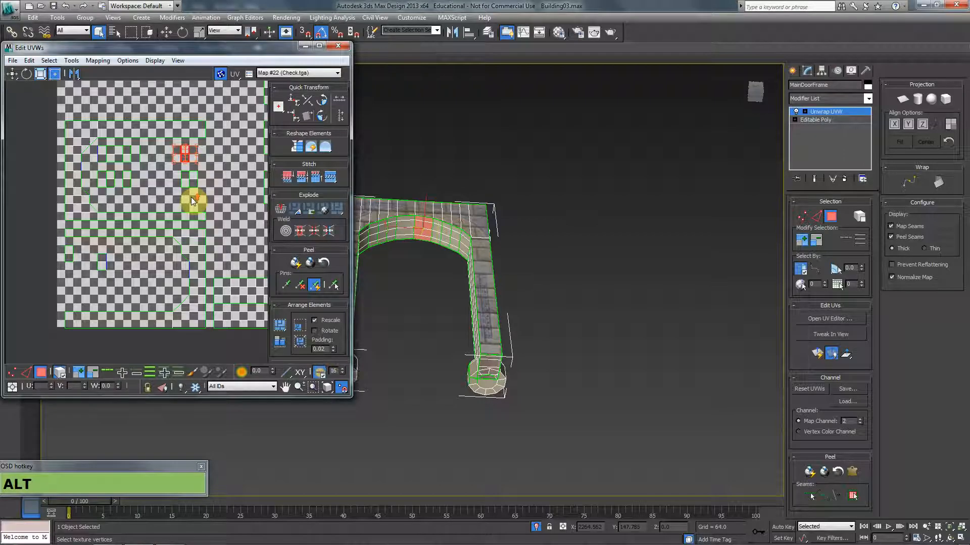
pyautogui.scroll(3, 191, 196)
pyautogui.scroll(-3, 377, 268)
pyautogui.scroll(3, 76, 249)
# Step: Select all the faces along the underside of the arch, from one door jamb to the other
pyautogui.keyDown('alt'); pyautogui.moveTo(502, 280); pyautogui.dragTo(480, 279, button='middle'); pyautogui.keyUp('alt')
pyautogui.scroll(5, 487, 285)
pyautogui.click(560, 264)
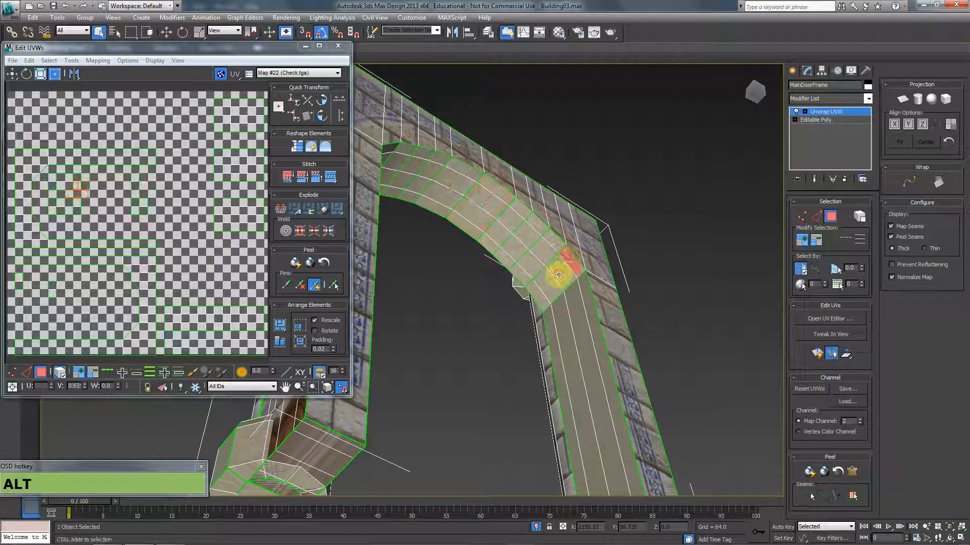
pyautogui.keyDown('ctrl'); pyautogui.click(530, 278); pyautogui.keyUp('ctrl')
pyautogui.keyDown('ctrl'); pyautogui.click(541, 253); pyautogui.keyUp('ctrl')
pyautogui.keyDown('ctrl'); pyautogui.click(555, 243); pyautogui.keyUp('ctrl')
pyautogui.keyDown('ctrl'); pyautogui.click(535, 227); pyautogui.keyUp('ctrl')
pyautogui.keyDown('ctrl'); pyautogui.click(524, 236); pyautogui.keyUp('ctrl')
pyautogui.keyDown('ctrl'); pyautogui.click(509, 244); pyautogui.keyUp('ctrl')
pyautogui.keyDown('ctrl'); pyautogui.click(493, 227); pyautogui.keyUp('ctrl')
pyautogui.keyDown('ctrl'); pyautogui.click(515, 216); pyautogui.keyUp('ctrl')
pyautogui.keyDown('ctrl'); pyautogui.click(493, 194); pyautogui.keyUp('ctrl')
pyautogui.keyDown('ctrl'); pyautogui.click(472, 212); pyautogui.keyUp('ctrl')
pyautogui.keyDown('ctrl'); pyautogui.click(461, 225); pyautogui.keyUp('ctrl')
pyautogui.keyDown('ctrl'); pyautogui.click(445, 204); pyautogui.keyUp('ctrl')
pyautogui.keyDown('ctrl'); pyautogui.click(455, 190); pyautogui.keyUp('ctrl')
pyautogui.keyDown('ctrl'); pyautogui.click(466, 173); pyautogui.keyUp('ctrl')
pyautogui.keyDown('ctrl'); pyautogui.click(429, 162); pyautogui.keyUp('ctrl')
pyautogui.keyDown('ctrl'); pyautogui.click(426, 173); pyautogui.keyUp('ctrl')
pyautogui.keyDown('ctrl'); pyautogui.click(407, 198); pyautogui.keyUp('ctrl')
pyautogui.keyDown('ctrl'); pyautogui.click(398, 185); pyautogui.keyUp('ctrl')
pyautogui.keyDown('ctrl'); pyautogui.click(416, 160); pyautogui.keyUp('ctrl')
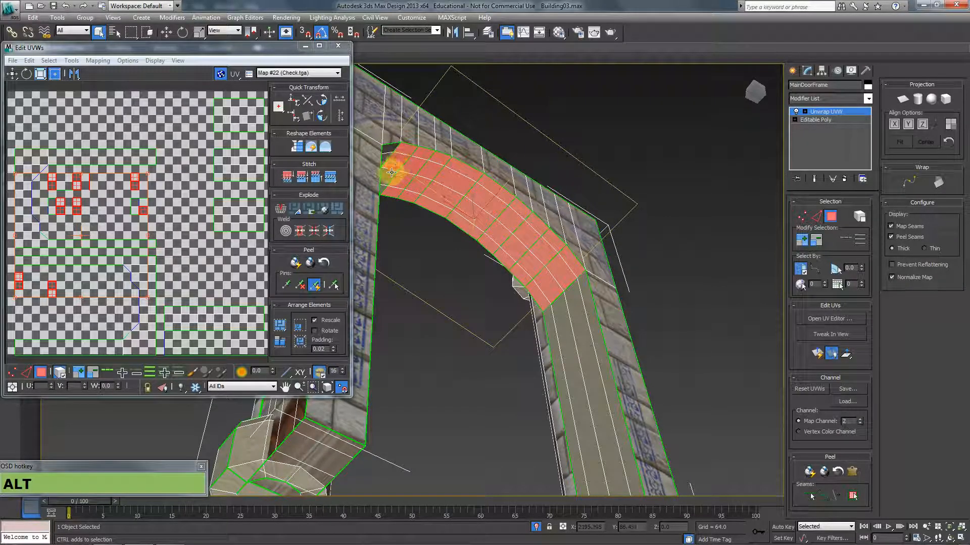
pyautogui.keyDown('alt'); pyautogui.moveTo(444, 217); pyautogui.dragTo(398, 273, button='middle'); pyautogui.keyUp('alt')
pyautogui.keyDown('ctrl'); pyautogui.click(377, 260); pyautogui.keyUp('ctrl')
pyautogui.keyDown('ctrl'); pyautogui.click(374, 252); pyautogui.keyUp('ctrl')
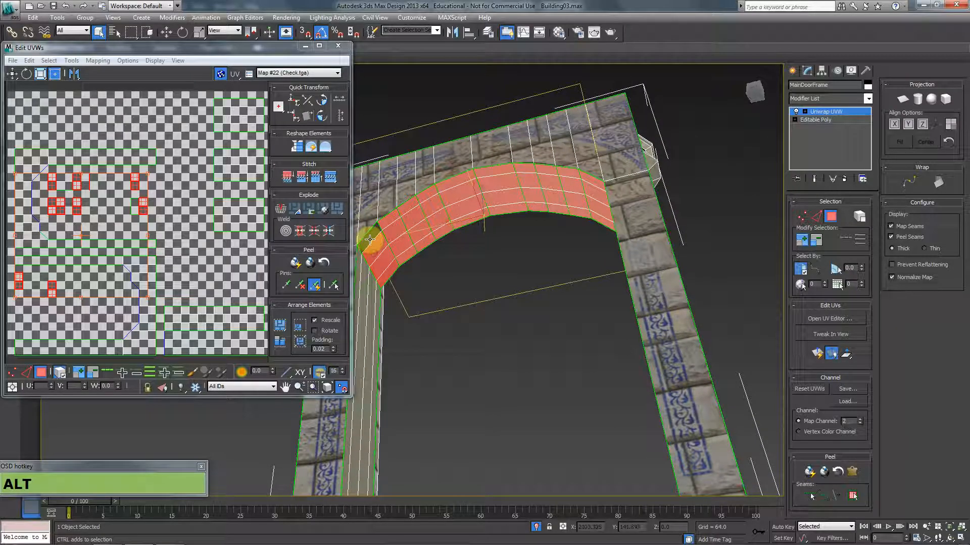
pyautogui.keyDown('ctrl'); pyautogui.click(371, 240); pyautogui.keyUp('ctrl')
# Step: Unfold the selected arch underside faces with Walk to closest face and Normalize Clusters enabled
pyautogui.scroll(-4, 212, 205)
pyautogui.moveTo(667, 186)
pyautogui.keyDown('alt'); pyautogui.mouseDown(button='middle')
pyautogui.moveTo(584, 320)
pyautogui.moveTo(502, 302)
pyautogui.moveTo(556, 314)
pyautogui.moveTo(528, 299)
pyautogui.moveTo(625, 282)
pyautogui.moveTo(561, 321)
pyautogui.mouseUp(button='middle'); pyautogui.keyUp('alt')
pyautogui.click(97, 60)
pyautogui.click(121, 99)
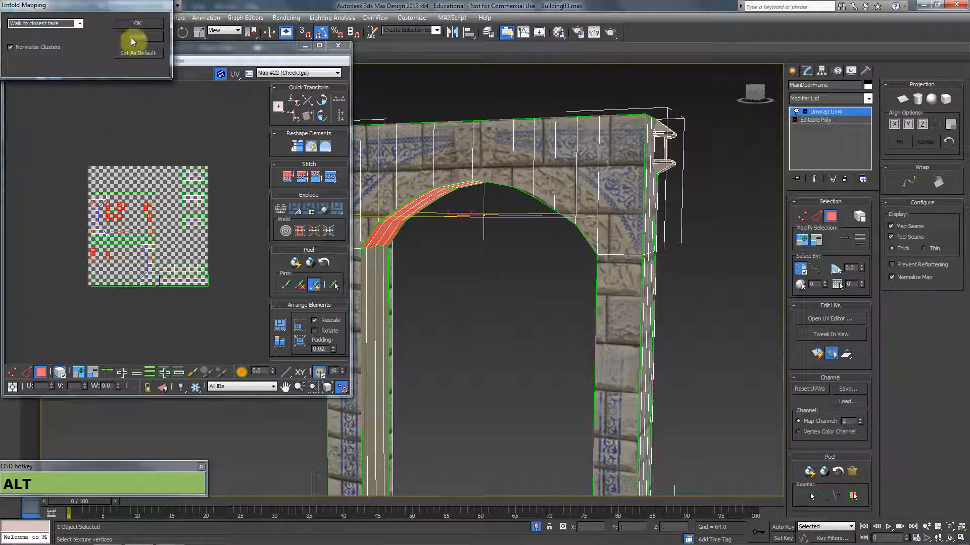
pyautogui.click(139, 24)
pyautogui.moveTo(168, 240); pyautogui.dragTo(187, 191, button='middle')
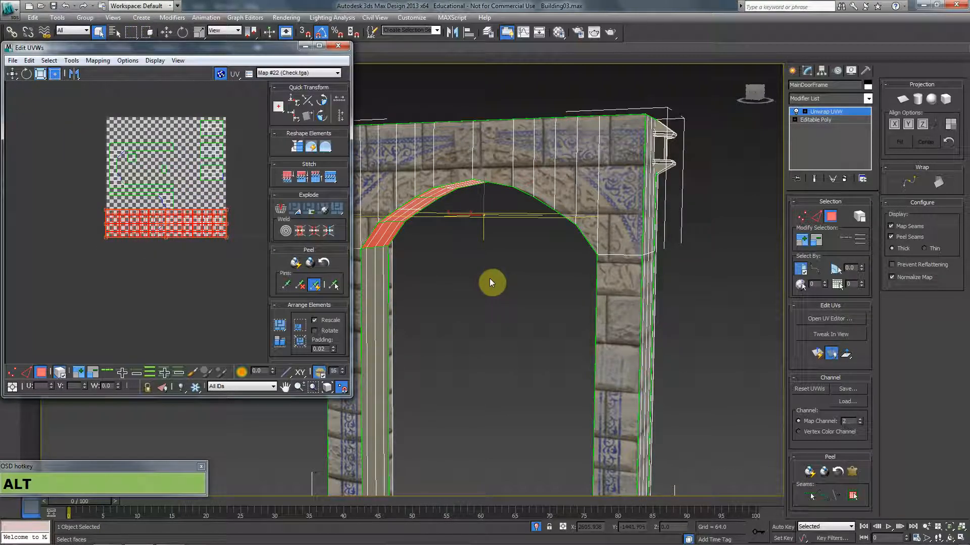
# Step: Narrow the unfolded arch cluster to about twelve grid squares wide with the Freeform tool
pyautogui.scroll(3, 518, 265)
pyautogui.keyDown('alt'); pyautogui.moveTo(519, 265); pyautogui.dragTo(527, 238, button='middle'); pyautogui.keyUp('alt')
pyautogui.scroll(5, 191, 234)
pyautogui.scroll(-3, 200, 253)
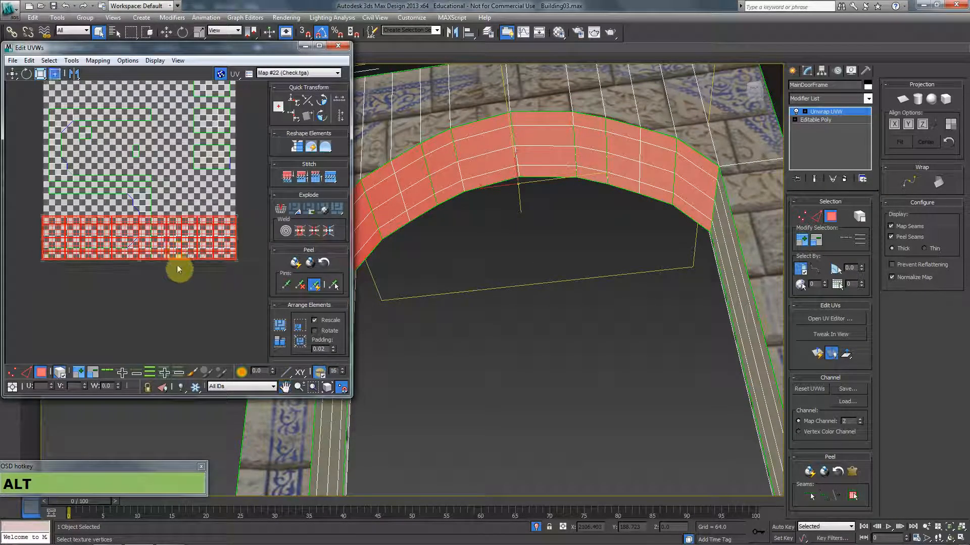
pyautogui.click(42, 74)
pyautogui.keyDown('alt'); pyautogui.moveTo(237, 260); pyautogui.dragTo(133, 256); pyautogui.keyUp('alt')
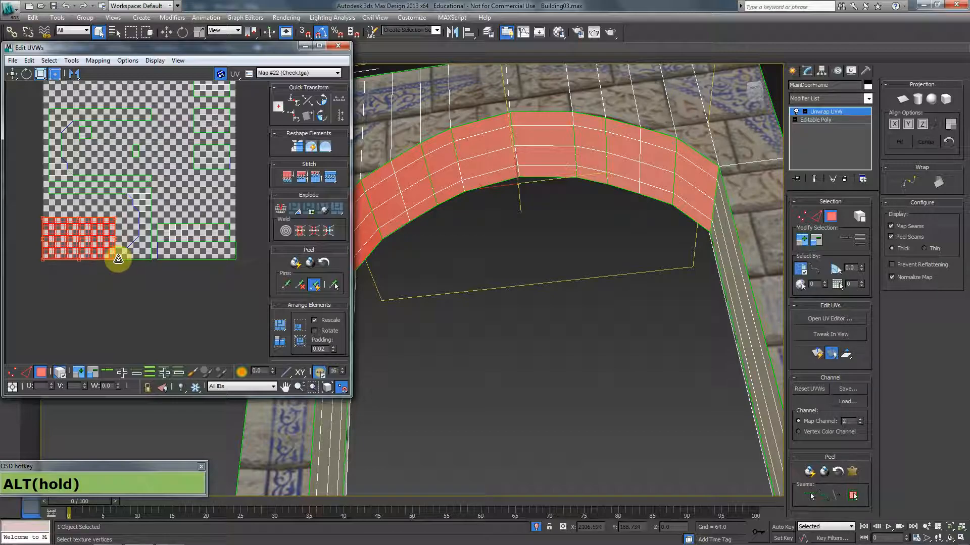
pyautogui.moveTo(160, 234); pyautogui.dragTo(197, 205, button='middle')
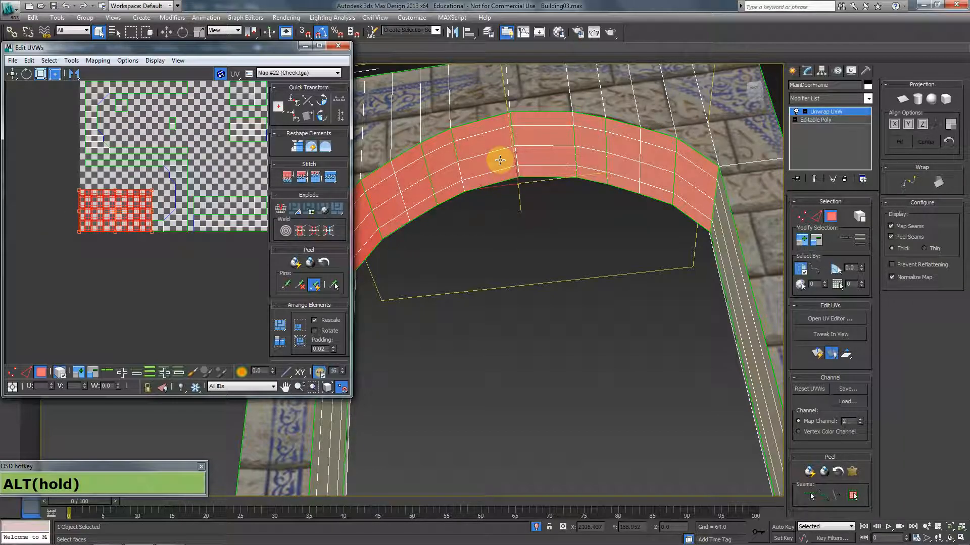
# Step: Reduce the arch cluster's height to about four grid squares, with its edges snapped to the checker grid
pyautogui.scroll(3, 130, 222)
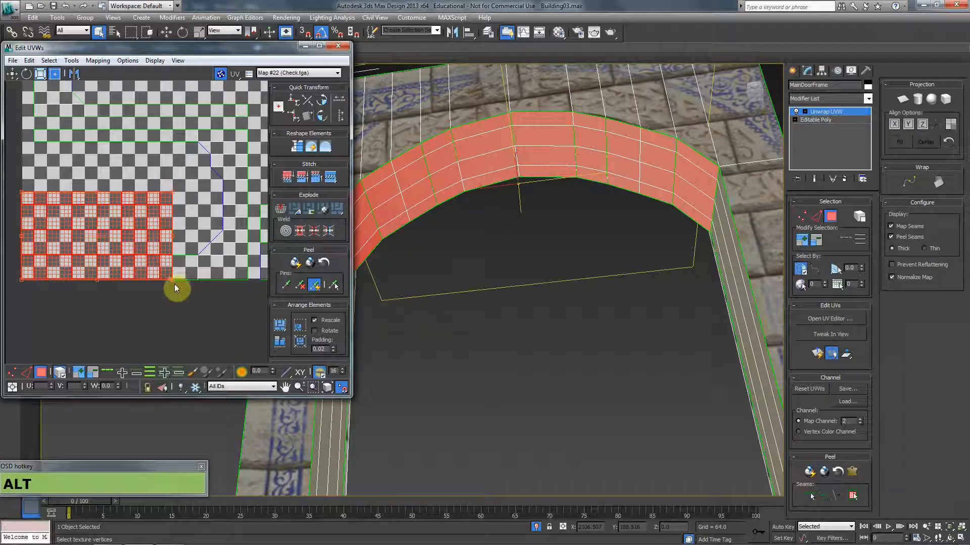
pyautogui.keyDown('alt'); pyautogui.moveTo(173, 272); pyautogui.dragTo(175, 243); pyautogui.keyUp('alt')
pyautogui.scroll(-3, 175, 245)
pyautogui.moveTo(177, 270)
pyautogui.mouseDown(button='middle')
pyautogui.moveTo(182, 221)
pyautogui.moveTo(185, 282)
pyautogui.mouseUp(button='middle')
pyautogui.scroll(2, 185, 282)
pyautogui.scroll(2, 180, 262)
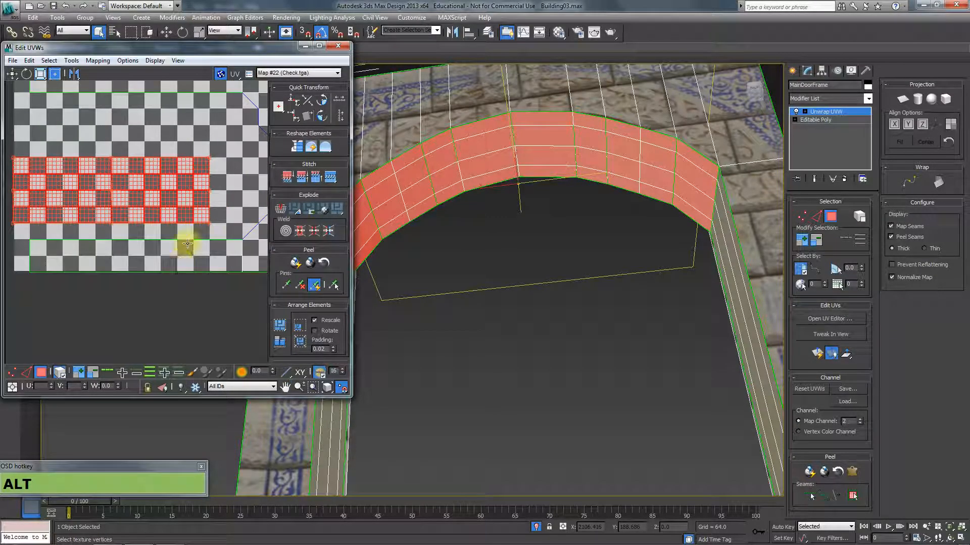
pyautogui.keyDown('alt'); pyautogui.moveTo(202, 223); pyautogui.dragTo(205, 223); pyautogui.keyUp('alt')
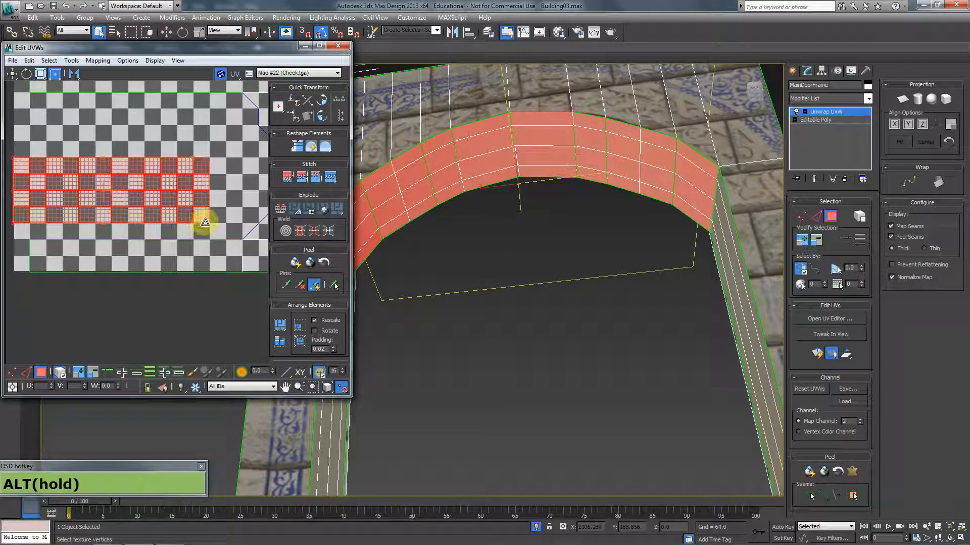
# Step: Move the arch cluster into the free area below the stacked clusters at the UV layout's right edge and deselect it
pyautogui.scroll(-5, 207, 235)
pyautogui.moveTo(206, 250); pyautogui.dragTo(124, 328, button='middle')
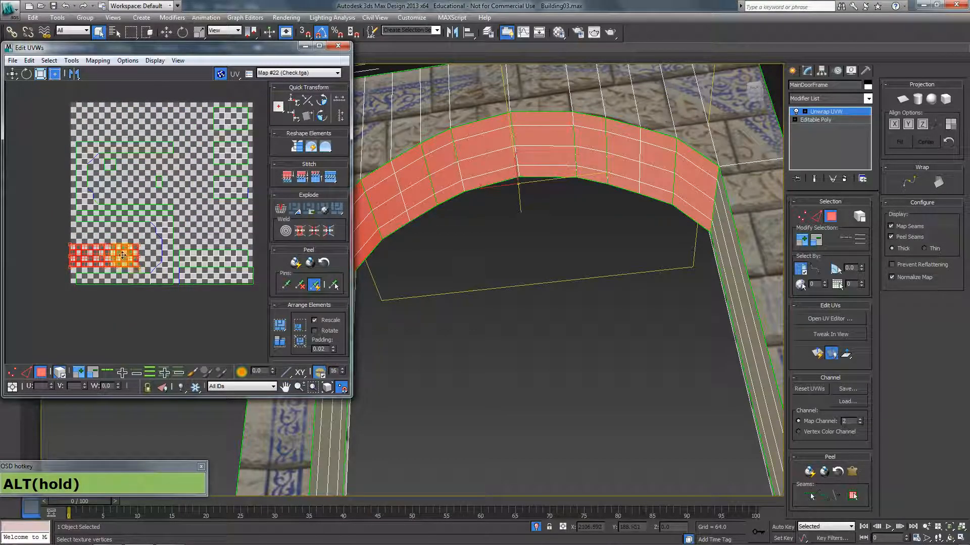
pyautogui.keyDown('alt'); pyautogui.moveTo(153, 246); pyautogui.dragTo(232, 216); pyautogui.keyUp('alt')
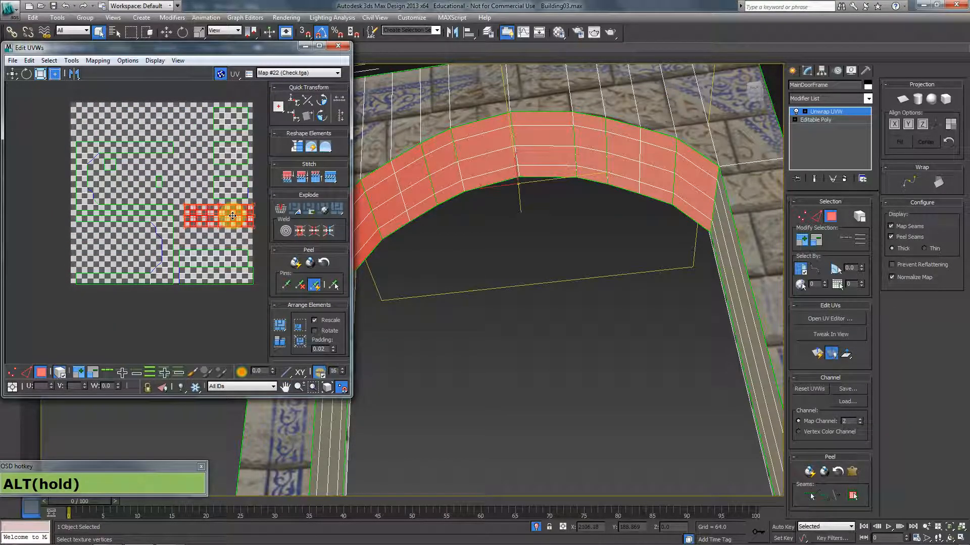
pyautogui.click(202, 315)
pyautogui.click(212, 227)
# Step: Select the inverted faces and examine where they fall in the arch underside cluster
pyautogui.click(49, 61)
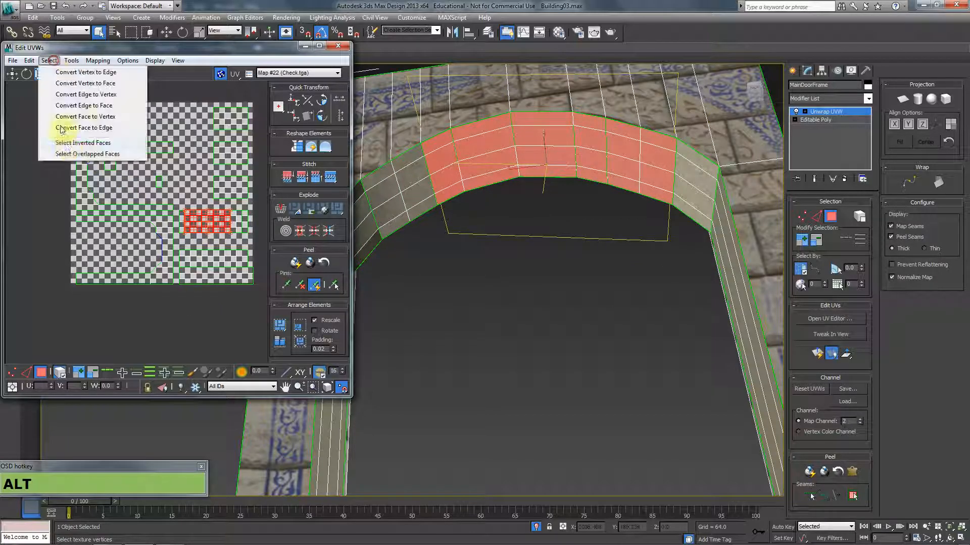
pyautogui.click(69, 144)
pyautogui.scroll(8, 238, 244)
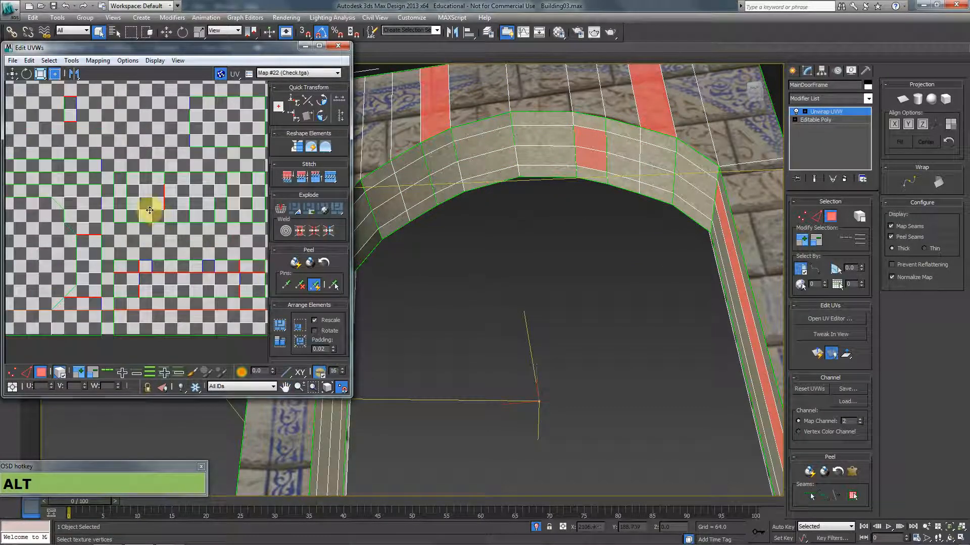
pyautogui.scroll(2, 167, 232)
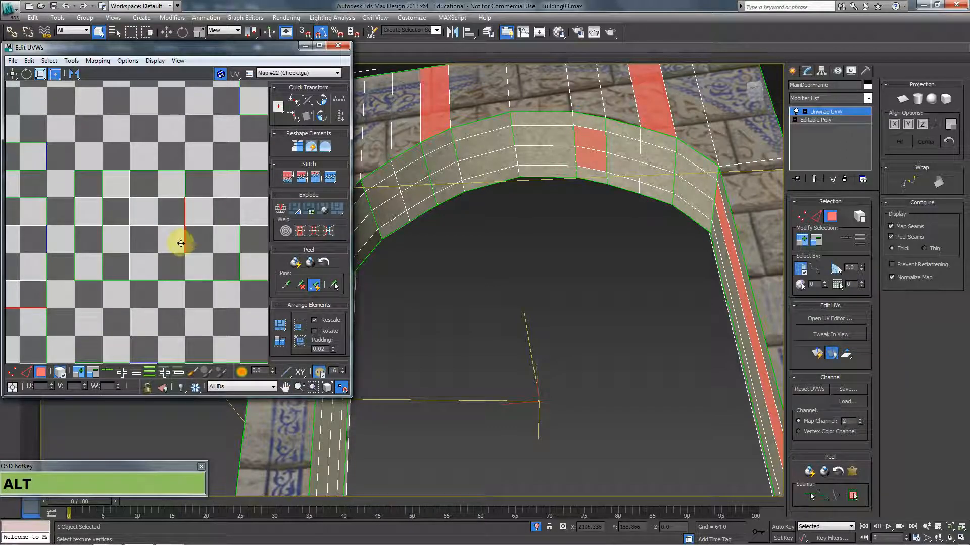
# Step: Try shifting the vertical edge at the arch cluster's collapsed column one grid square to the left
pyautogui.click(25, 372)
pyautogui.doubleClick(185, 238)
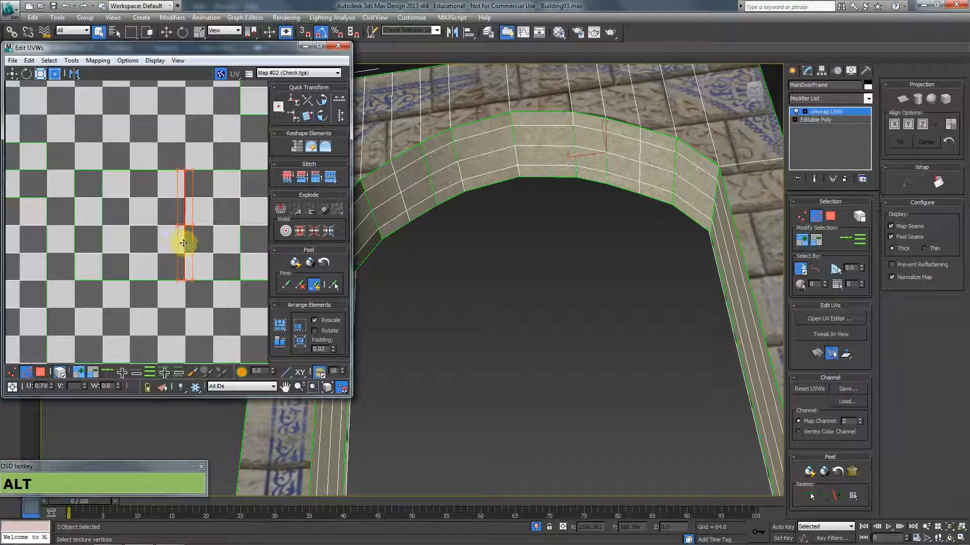
pyautogui.moveTo(172, 245)
pyautogui.mouseDown()
pyautogui.moveTo(160, 247)
pyautogui.moveTo(195, 246)
pyautogui.moveTo(165, 245)
pyautogui.mouseUp()
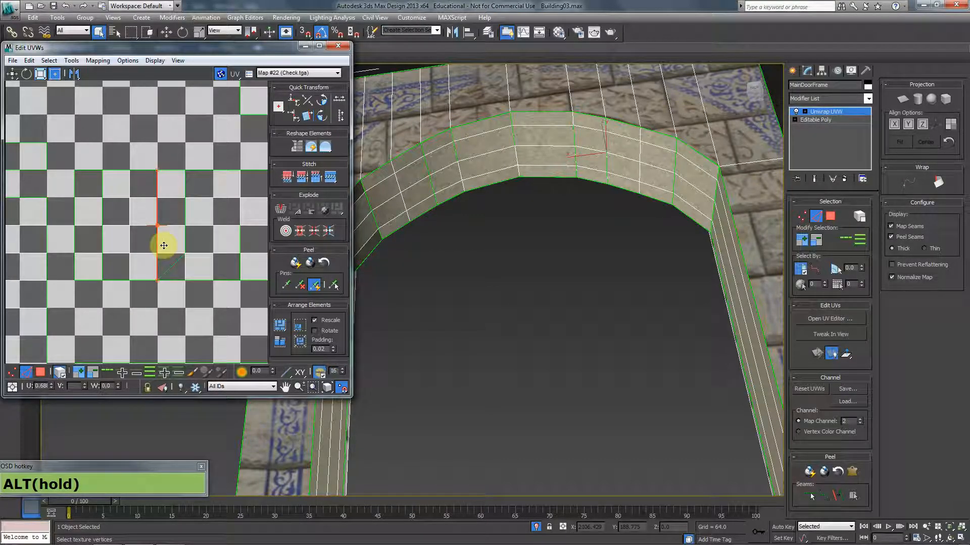
pyautogui.keyDown('alt'); pyautogui.moveTo(520, 227); pyautogui.dragTo(721, 243, button='middle'); pyautogui.keyUp('alt')
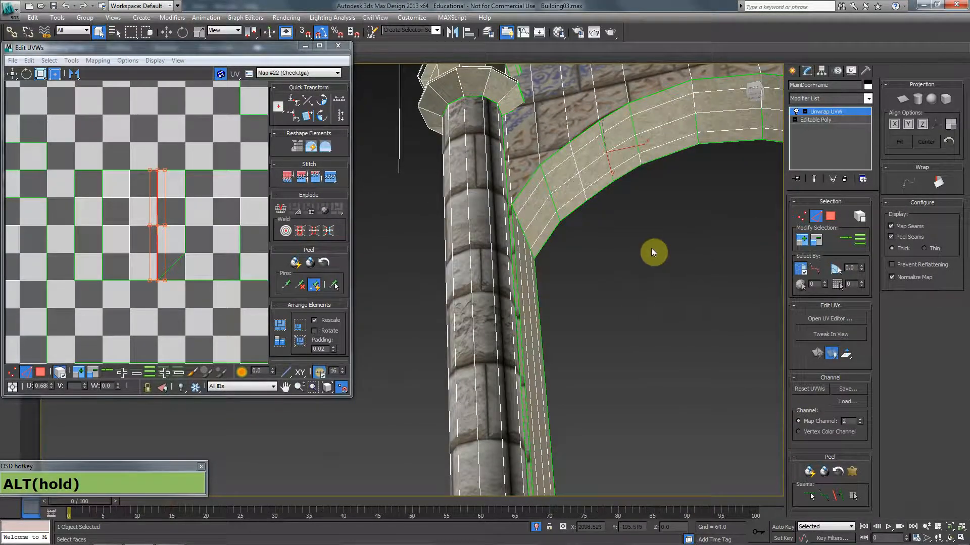
pyautogui.keyDown('alt'); pyautogui.moveTo(650, 247); pyautogui.dragTo(617, 244, button='middle'); pyautogui.keyUp('alt')
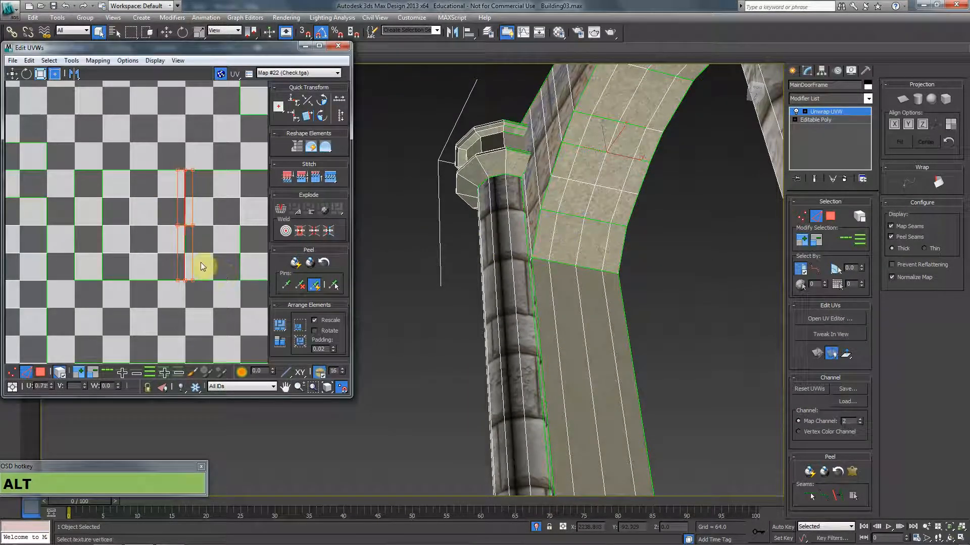
# Step: Reselect the full-height edge at the arch cluster's collapsed column and move it one grid square left
pyautogui.click(182, 211)
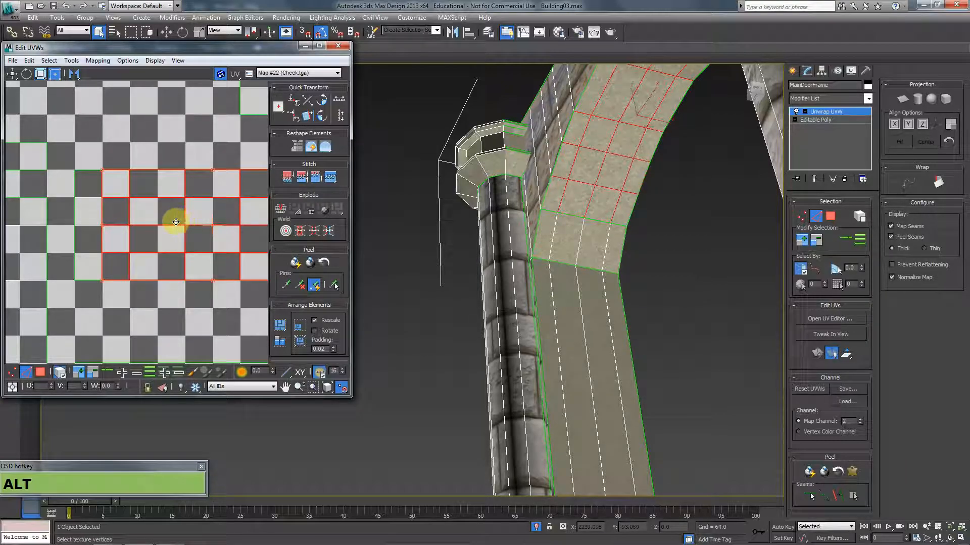
pyautogui.click(185, 225)
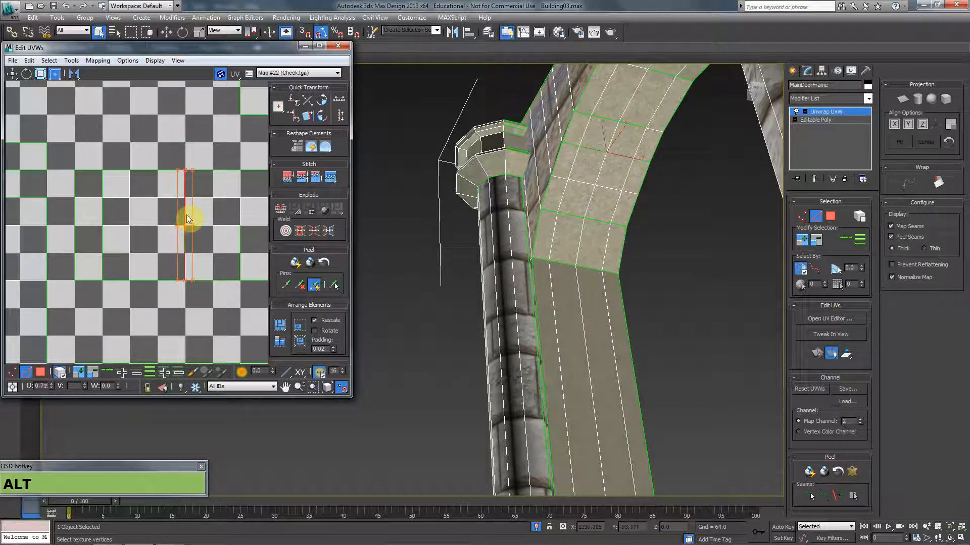
pyautogui.keyDown('alt'); pyautogui.moveTo(175, 214); pyautogui.dragTo(170, 214); pyautogui.keyUp('alt')
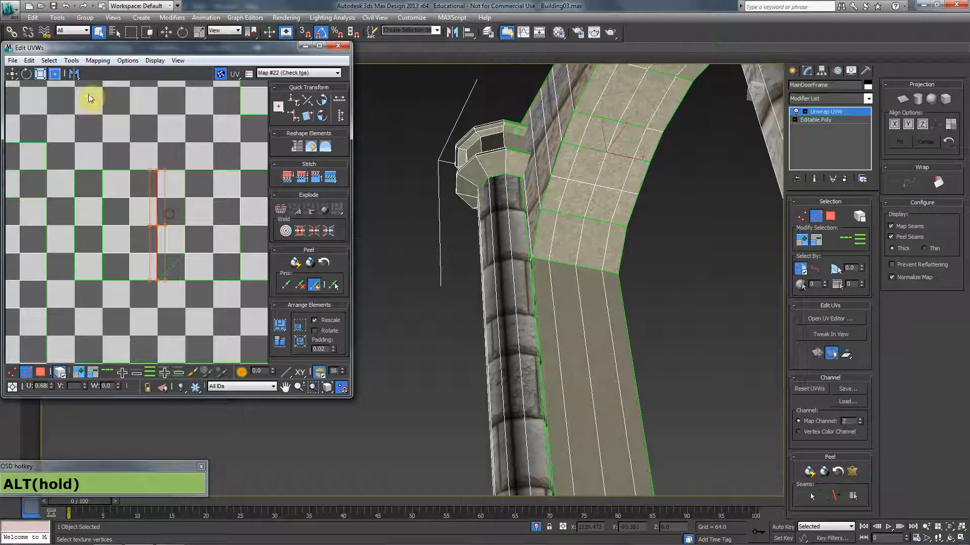
# Step: Reselect all inverted faces to check the arch cluster again
pyautogui.click(40, 372)
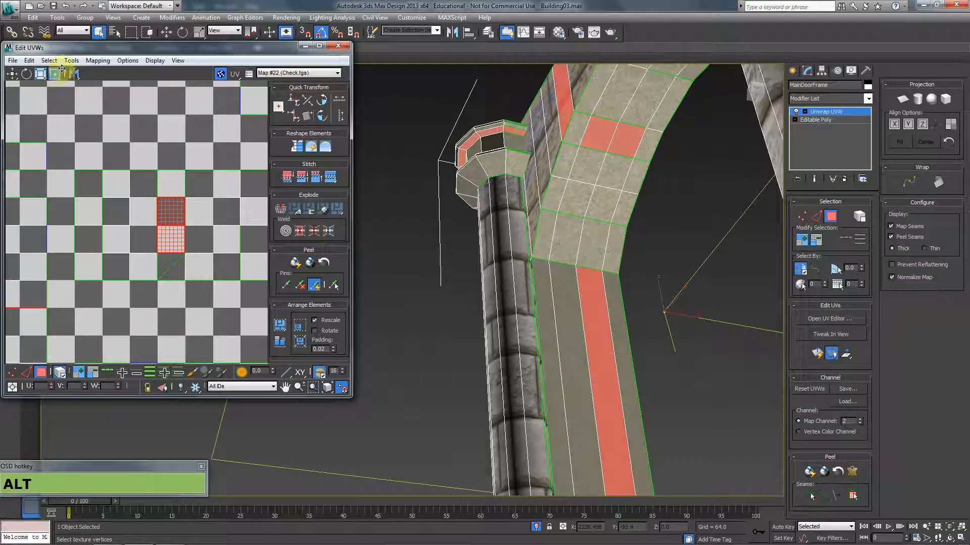
pyautogui.click(49, 60)
pyautogui.click(70, 143)
pyautogui.keyDown('alt'); pyautogui.moveTo(195, 190); pyautogui.dragTo(217, 273, button='middle'); pyautogui.keyUp('alt')
pyautogui.scroll(2, 176, 261)
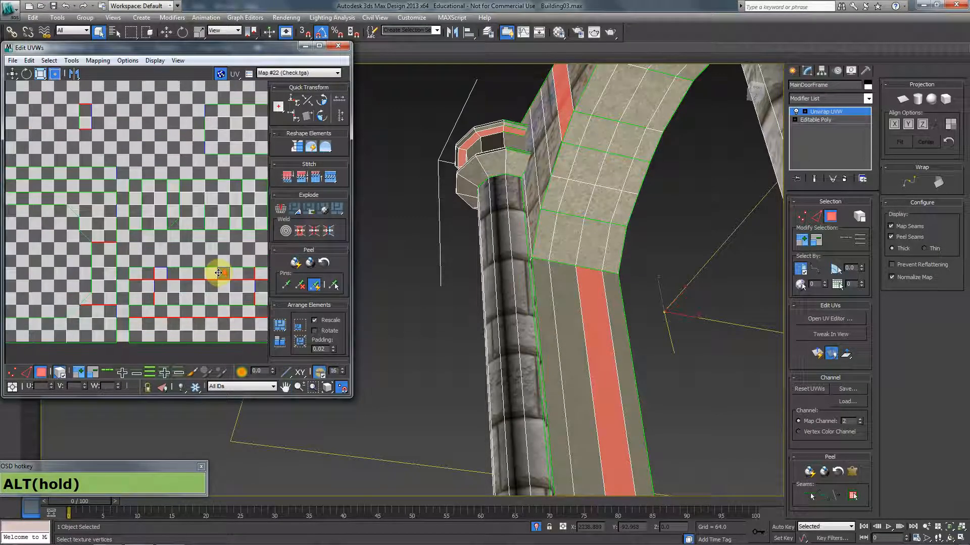
# Step: Examine individual arch cluster edges and their matching positions on the arch underside of the model
pyautogui.scroll(3, 217, 273)
pyautogui.press('2')
pyautogui.click(133, 182)
pyautogui.doubleClick(148, 183)
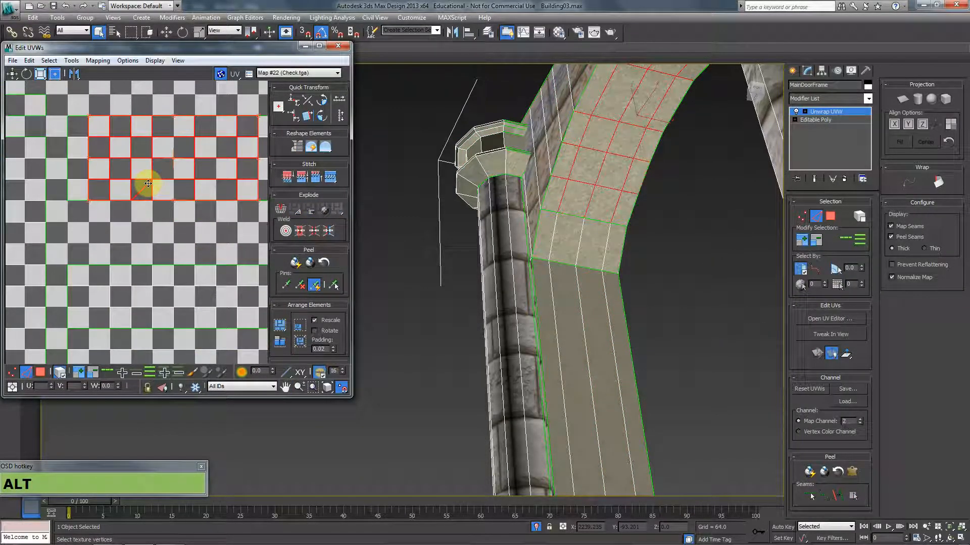
pyautogui.click(144, 192)
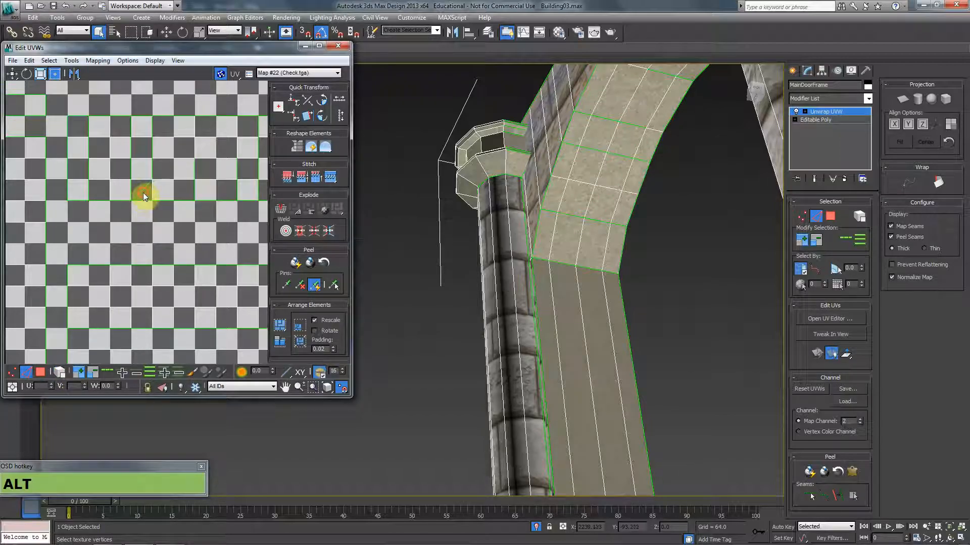
pyautogui.click(143, 188)
pyautogui.keyDown('alt'); pyautogui.moveTo(661, 211); pyautogui.dragTo(610, 228, button='middle'); pyautogui.keyUp('alt')
pyautogui.scroll(4, 603, 270)
pyautogui.scroll(-6, 149, 241)
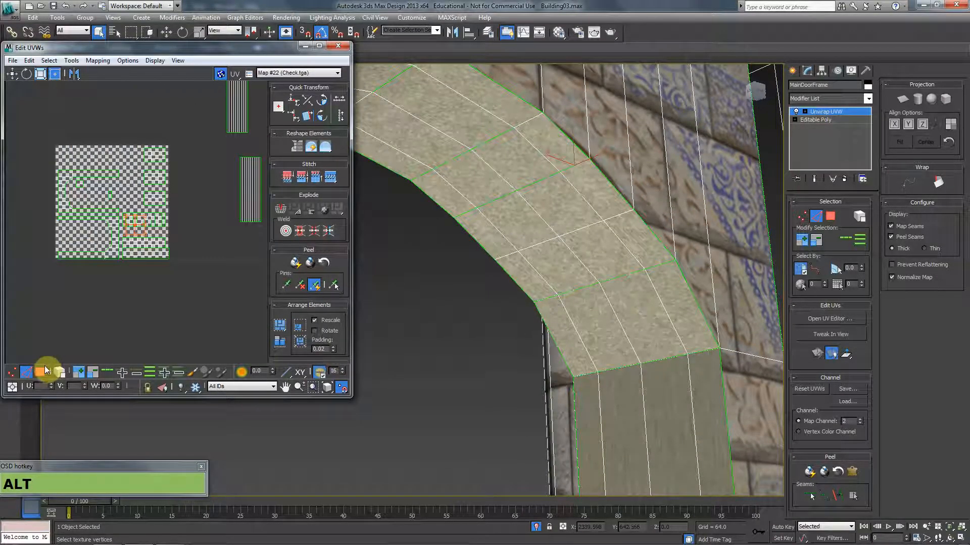
# Step: Select the inverted faces across the UV layout and examine their locations on the door frame
pyautogui.click(40, 372)
pyautogui.click(49, 60)
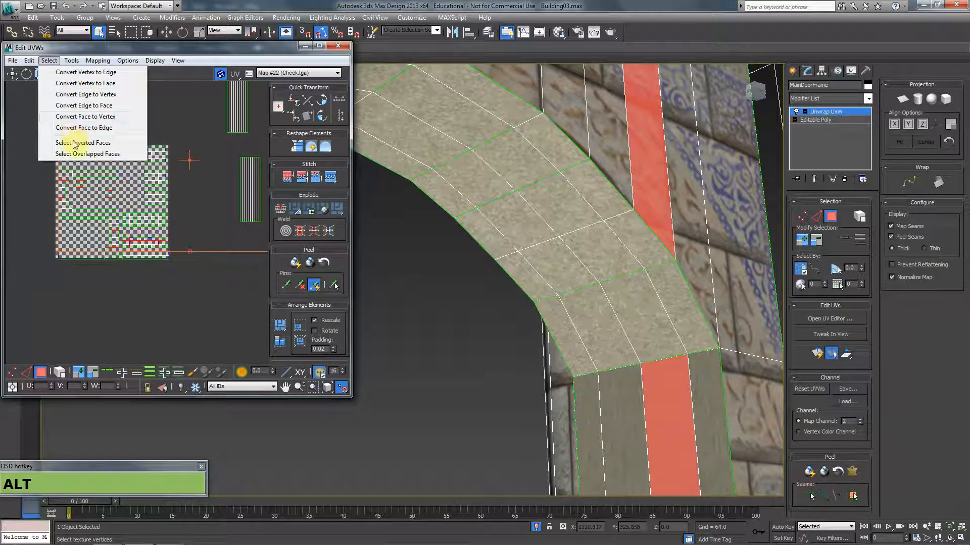
pyautogui.click(74, 145)
pyautogui.click(49, 60)
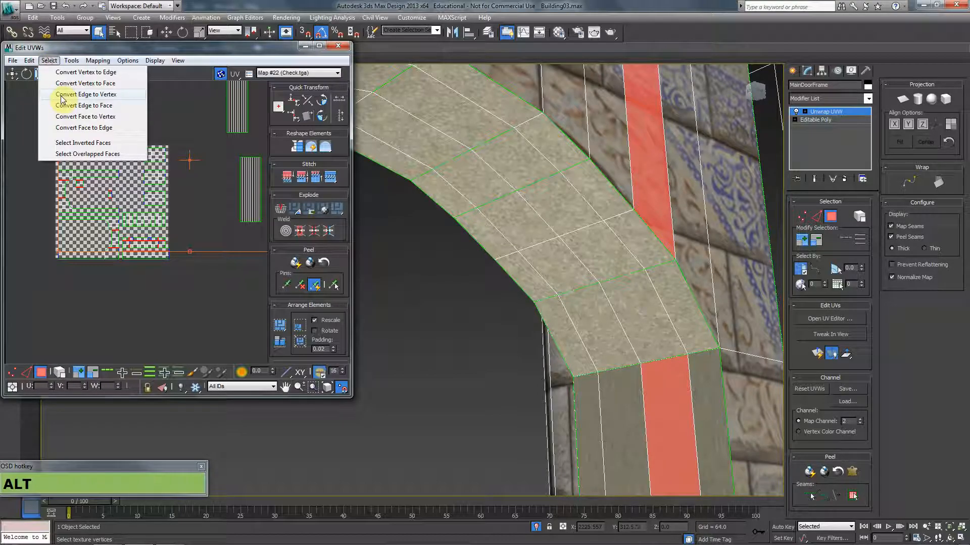
pyautogui.click(68, 144)
pyautogui.moveTo(92, 222); pyautogui.dragTo(138, 223, button='middle')
pyautogui.scroll(2, 138, 223)
pyautogui.moveTo(203, 272); pyautogui.dragTo(161, 253, button='middle')
pyautogui.scroll(-5, 574, 291)
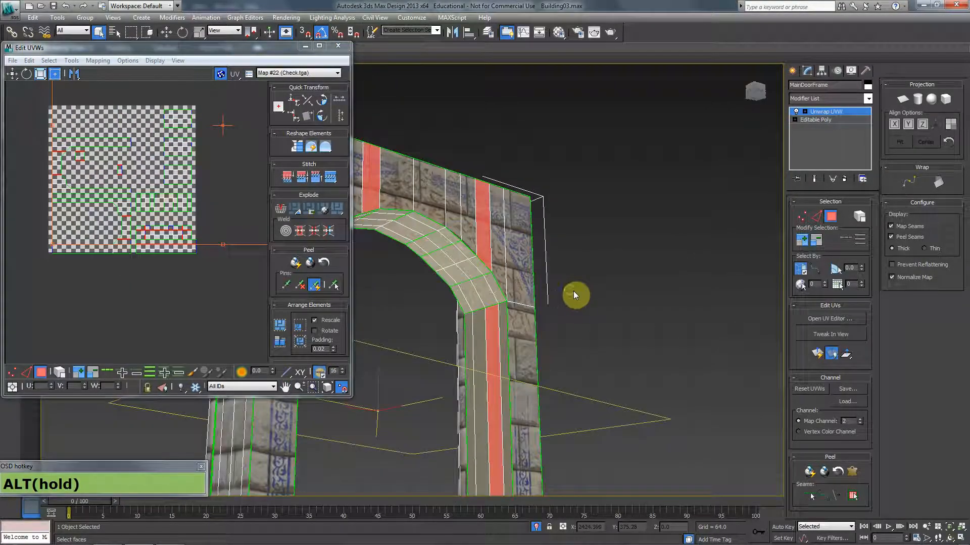
pyautogui.moveTo(574, 291); pyautogui.dragTo(739, 229, button='middle')
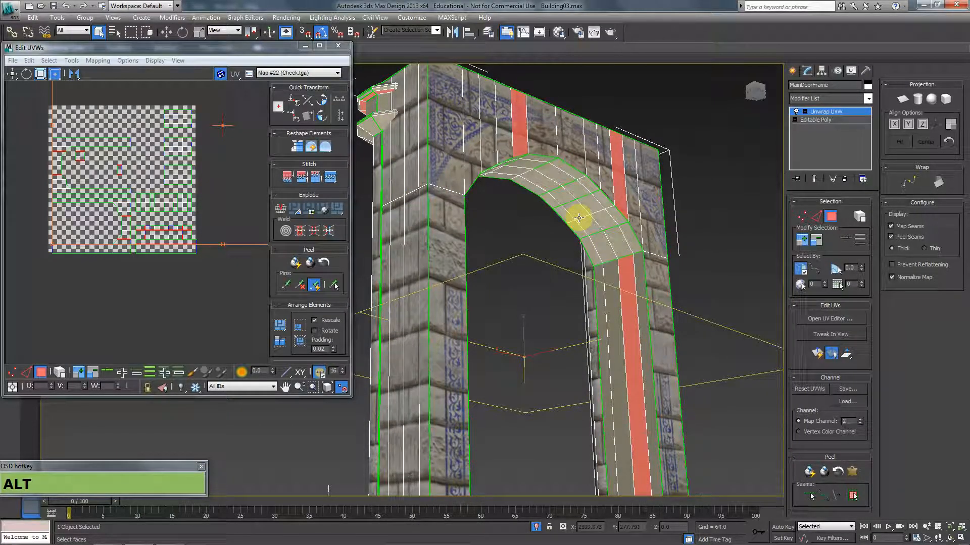
pyautogui.moveTo(576, 217); pyautogui.dragTo(593, 179, button='middle')
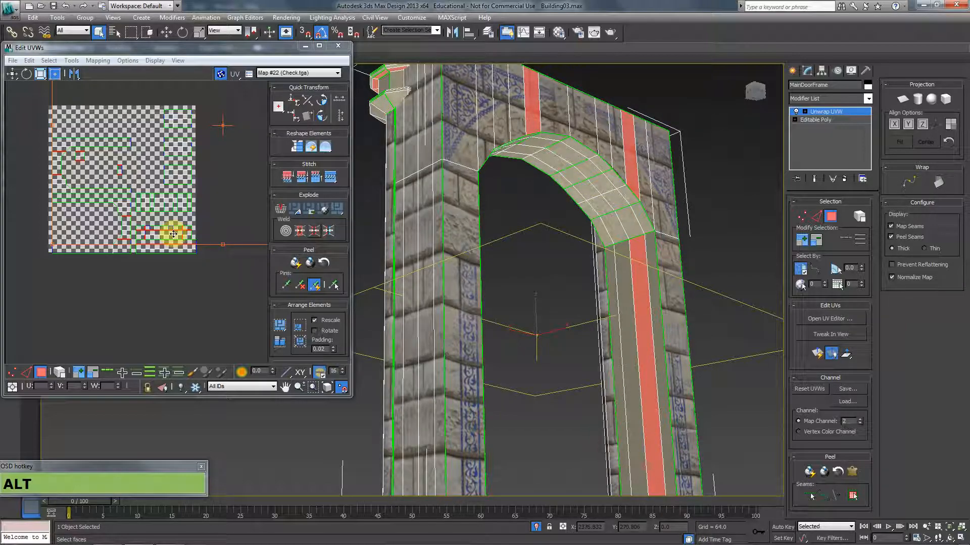
pyautogui.keyDown('alt'); pyautogui.scroll(-2, 92, 302); pyautogui.keyUp('alt')
pyautogui.keyDown('alt'); pyautogui.moveTo(203, 278); pyautogui.dragTo(227, 247, button='middle'); pyautogui.keyUp('alt')
pyautogui.keyDown('alt'); pyautogui.scroll(1, 227, 248); pyautogui.keyUp('alt')
pyautogui.keyDown('alt'); pyautogui.moveTo(163, 248); pyautogui.dragTo(185, 255, button='middle'); pyautogui.keyUp('alt')
pyautogui.keyDown('alt'); pyautogui.scroll(2, 184, 255); pyautogui.keyUp('alt')
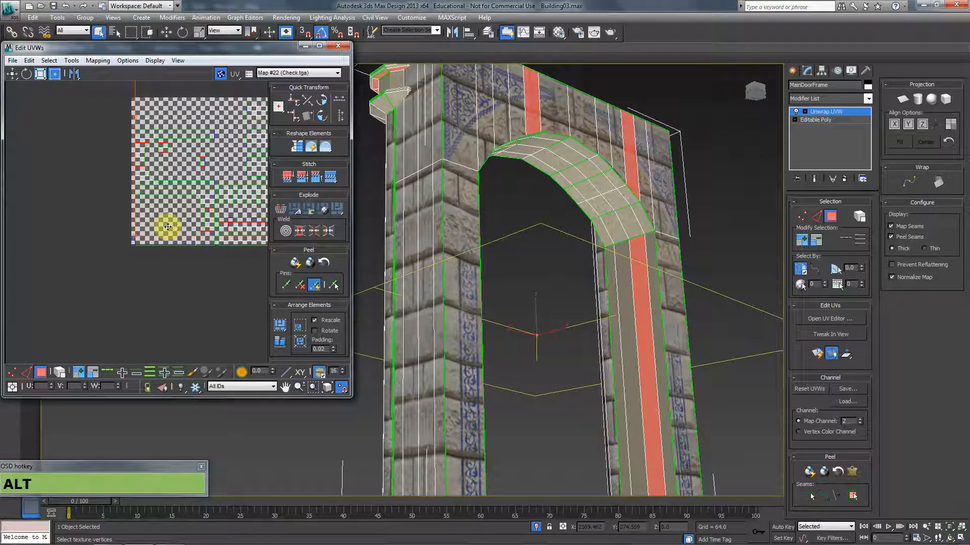
pyautogui.keyDown('alt'); pyautogui.moveTo(169, 223); pyautogui.dragTo(185, 259, button='middle'); pyautogui.keyUp('alt')
# Step: Select the entire large arched door frame face as one UV cluster with element selection enabled
pyautogui.click(210, 213)
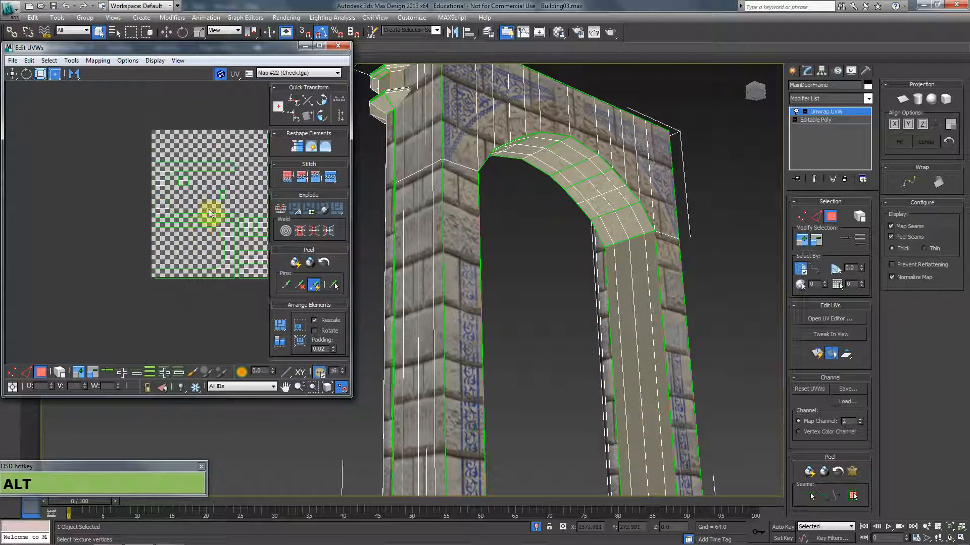
pyautogui.click(215, 165)
pyautogui.click(59, 373)
pyautogui.click(82, 324)
pyautogui.click(204, 167)
pyautogui.press('z')
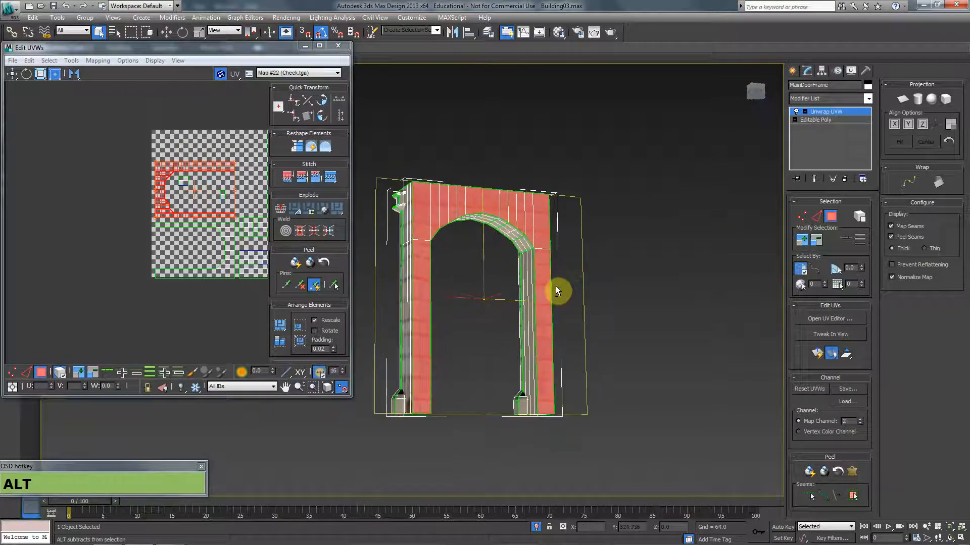
pyautogui.keyDown('alt'); pyautogui.moveTo(555, 286); pyautogui.dragTo(540, 296, button='middle'); pyautogui.keyUp('alt')
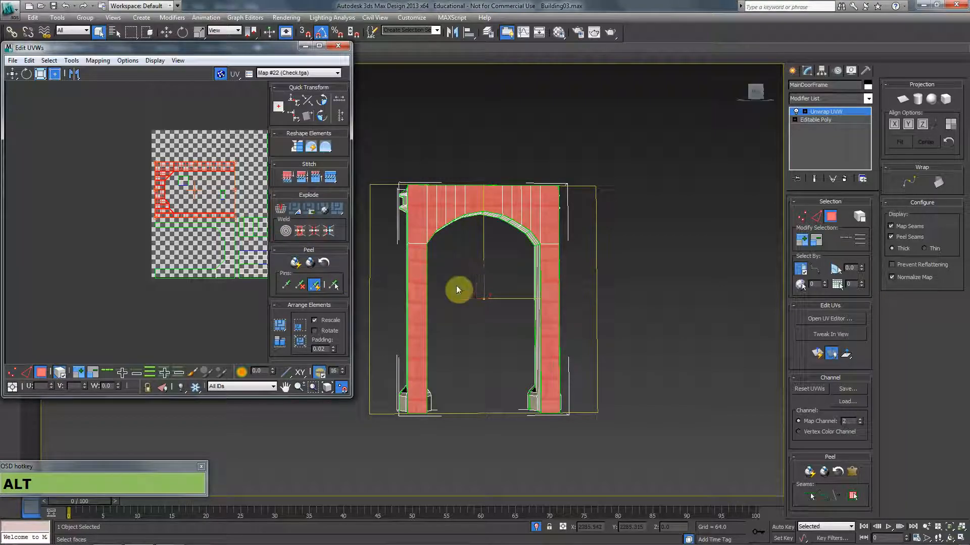
pyautogui.click(564, 330)
pyautogui.scroll(2, 211, 244)
pyautogui.moveTo(210, 234); pyautogui.dragTo(193, 267, button='middle')
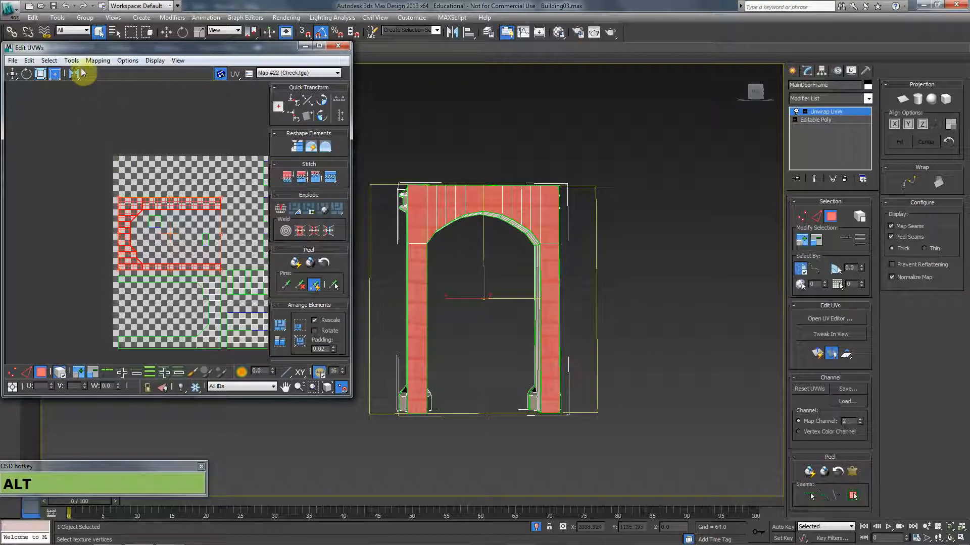
# Step: Apply Unfold Mapping to the selected arched door frame face
pyautogui.click(98, 61)
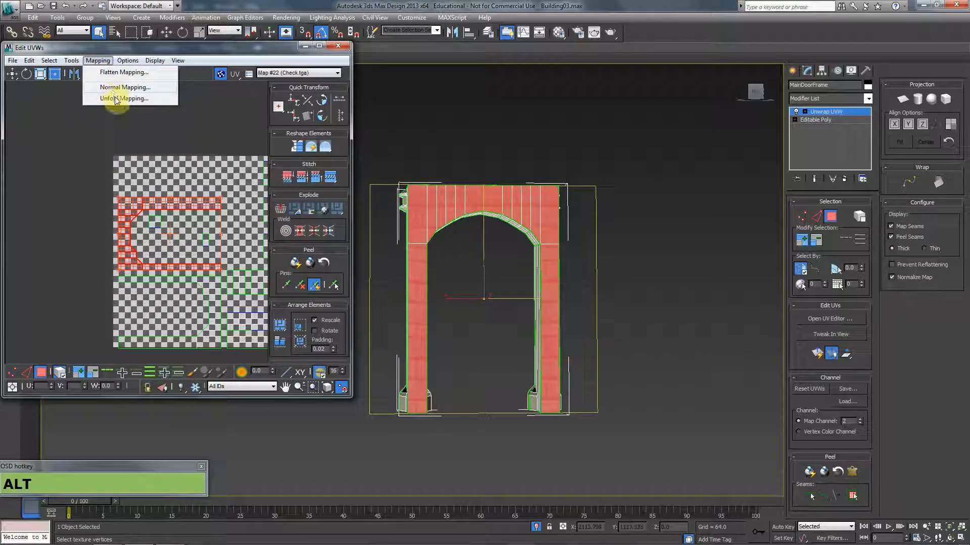
pyautogui.click(121, 99)
pyautogui.click(142, 33)
pyautogui.moveTo(162, 191); pyautogui.dragTo(144, 161, button='middle')
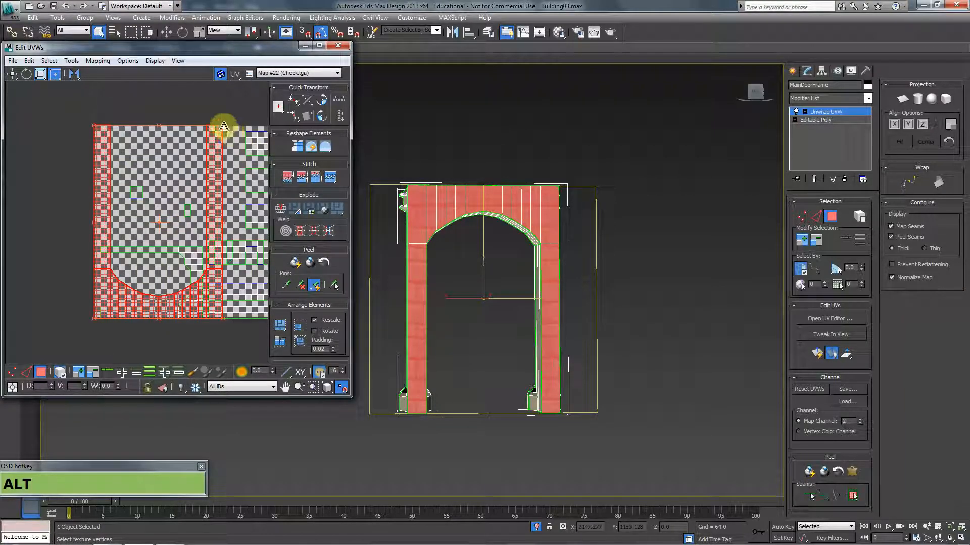
# Step: Shrink the unfolded cluster to about thirteen grid squares wide, move it to the UV tile's upper-left corner, and deselect it
pyautogui.keyDown('alt'); pyautogui.moveTo(223, 126); pyautogui.dragTo(174, 250); pyautogui.keyUp('alt')
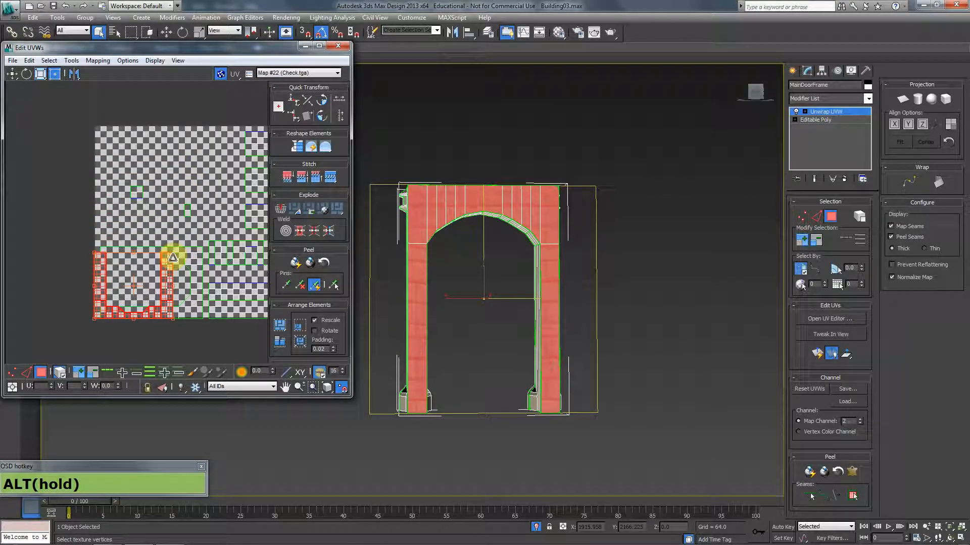
pyautogui.moveTo(177, 232); pyautogui.dragTo(159, 225, button='middle')
pyautogui.keyDown('alt'); pyautogui.moveTo(149, 252); pyautogui.dragTo(157, 125); pyautogui.keyUp('alt')
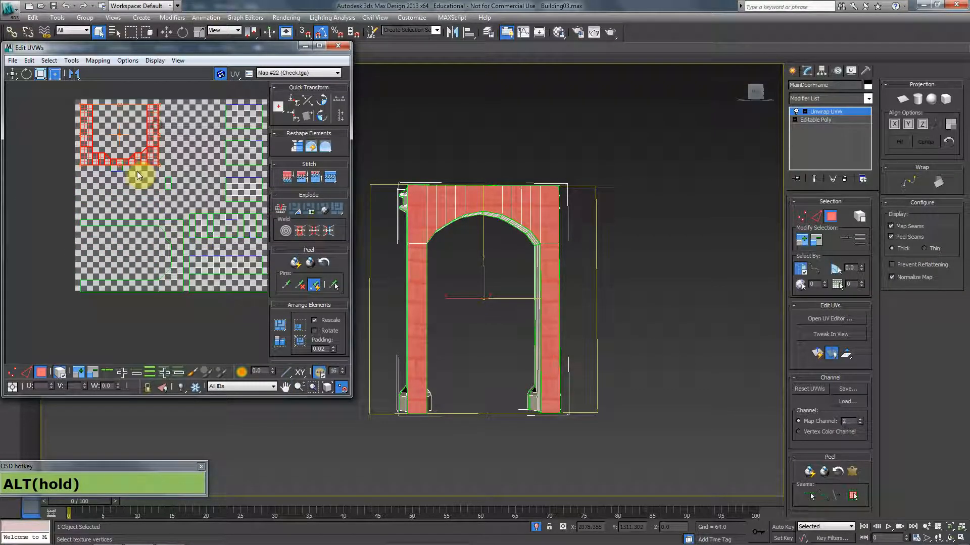
pyautogui.click(119, 168)
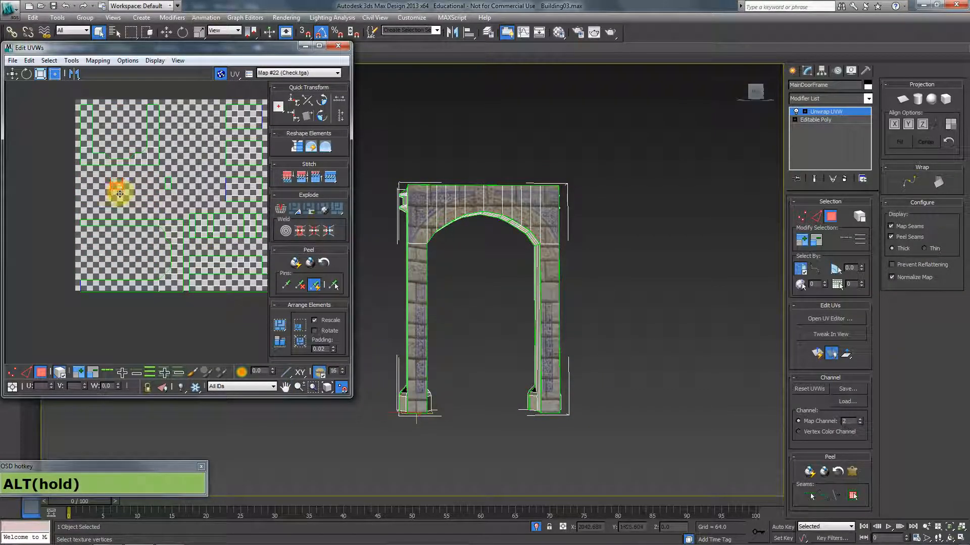
pyautogui.click(145, 162)
pyautogui.click(33, 134)
# Step: Select the inverted faces to locate those in the newly unfolded arched cluster
pyautogui.click(49, 60)
pyautogui.click(121, 144)
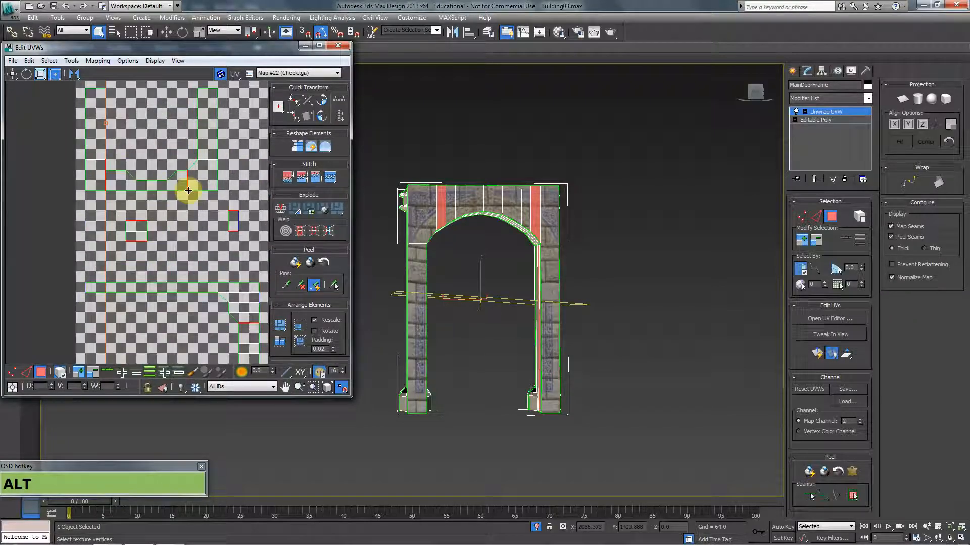
pyautogui.scroll(3, 188, 194)
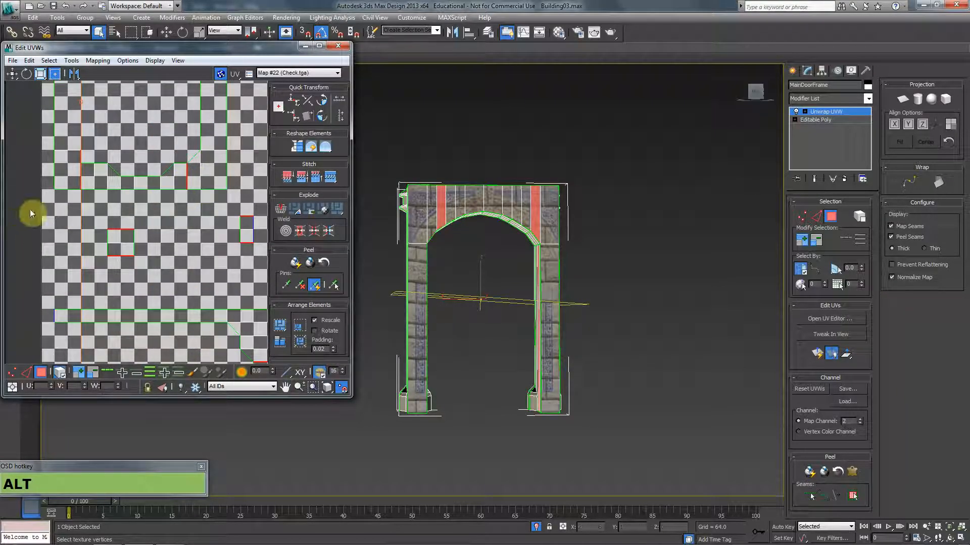
# Step: Move the collapsed vertical edge near the arched cluster's right leg one grid square right, in line with the leg's inner side
pyautogui.press('2')
pyautogui.doubleClick(186, 182)
pyautogui.click(186, 182)
pyautogui.keyDown('alt'); pyautogui.moveTo(187, 183); pyautogui.dragTo(192, 205, button='middle'); pyautogui.keyUp('alt')
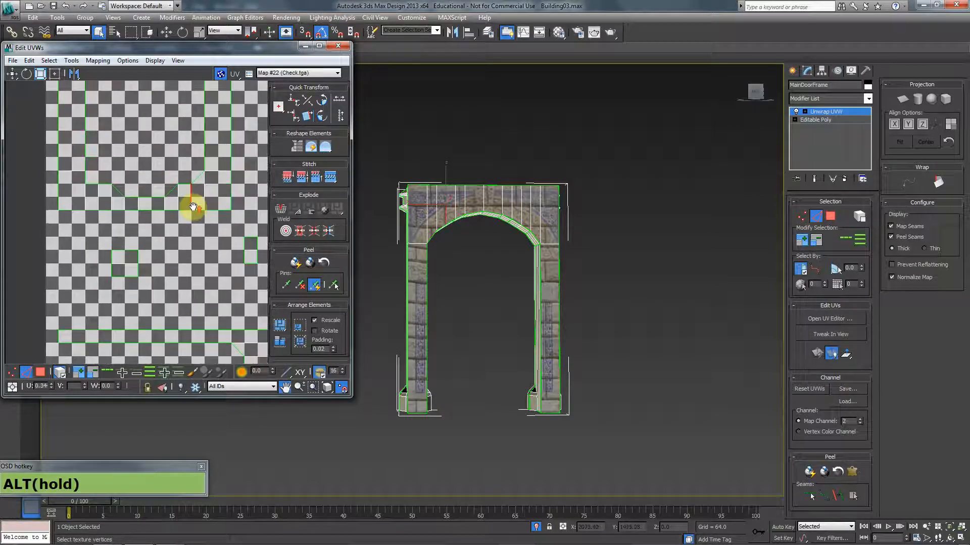
pyautogui.scroll(2, 193, 207)
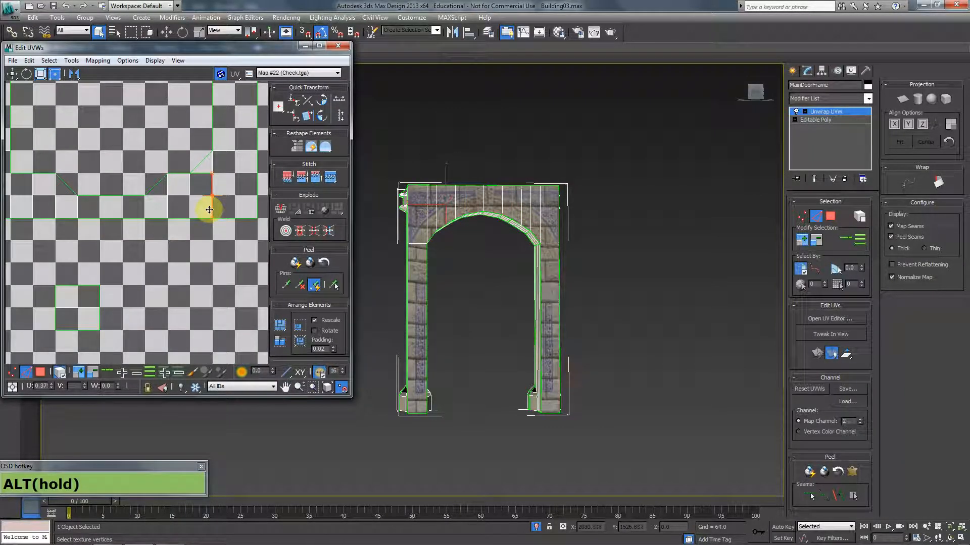
pyautogui.keyDown('alt'); pyautogui.moveTo(194, 221); pyautogui.dragTo(196, 247, button='middle'); pyautogui.keyUp('alt')
pyautogui.scroll(-2, 187, 228)
pyautogui.scroll(1, 231, 233)
pyautogui.scroll(1, 196, 247)
pyautogui.moveTo(204, 242); pyautogui.dragTo(206, 242)
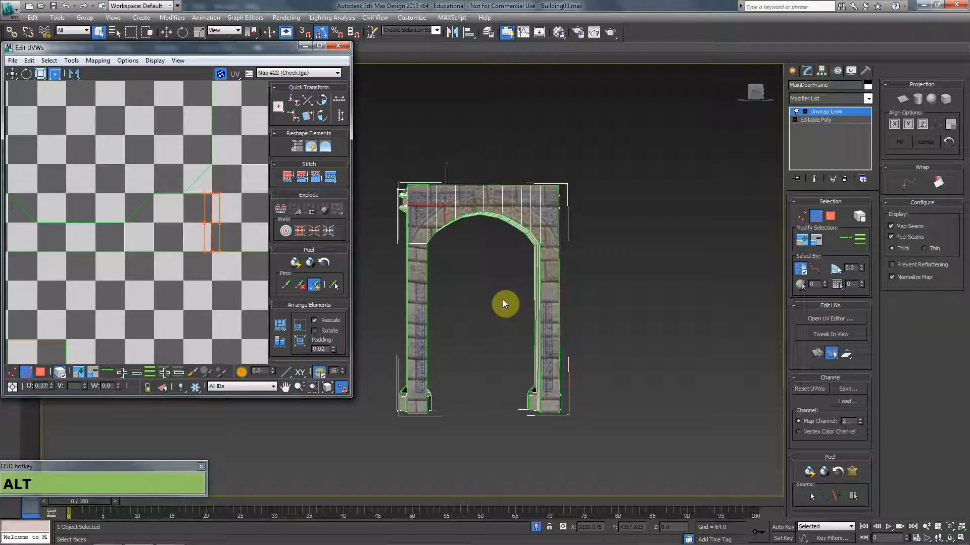
# Step: Convert the selected arched-cluster edge to faces and select the inverted faces for inspection
pyautogui.keyDown('alt'); pyautogui.moveTo(477, 304); pyautogui.dragTo(456, 306, button='middle'); pyautogui.keyUp('alt')
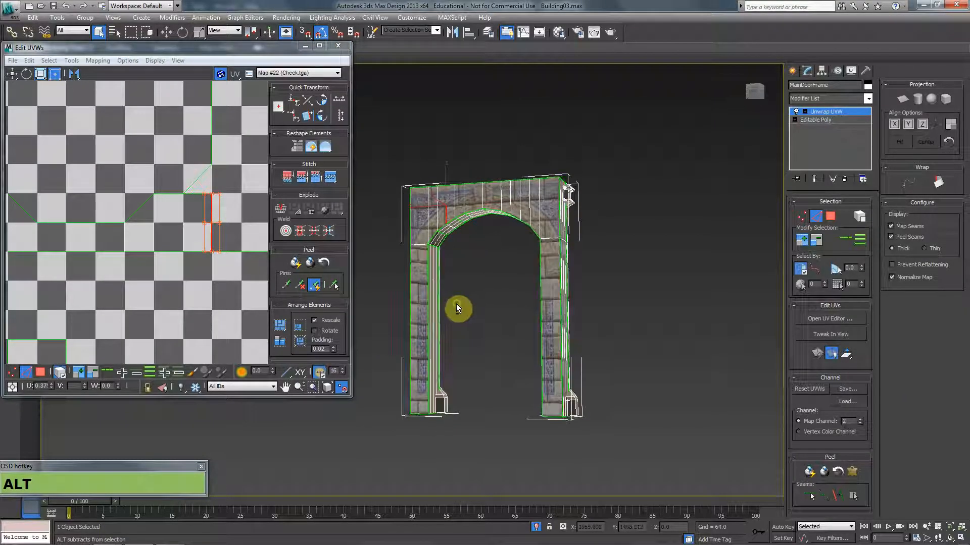
pyautogui.scroll(-4, 63, 237)
pyautogui.moveTo(64, 237); pyautogui.dragTo(127, 217, button='middle')
pyautogui.click(45, 61)
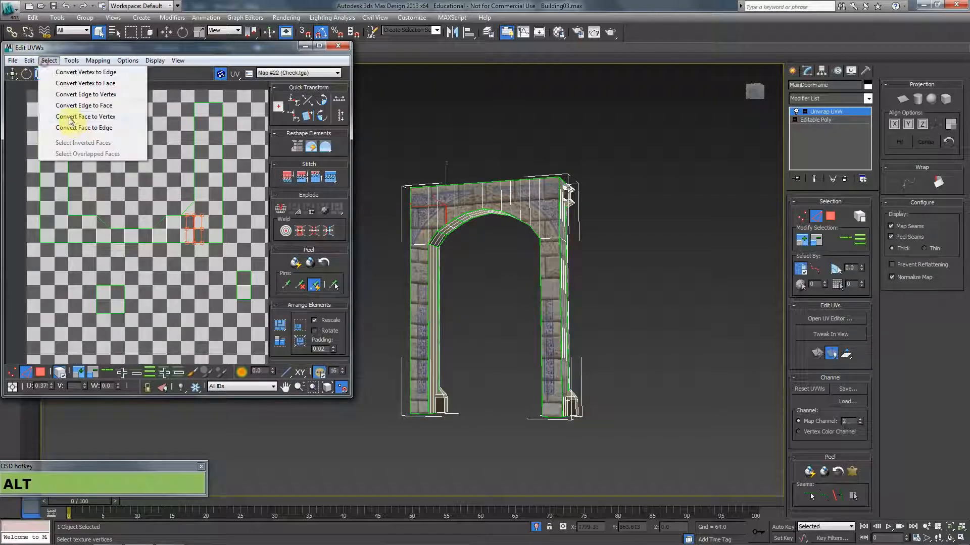
pyautogui.click(84, 105)
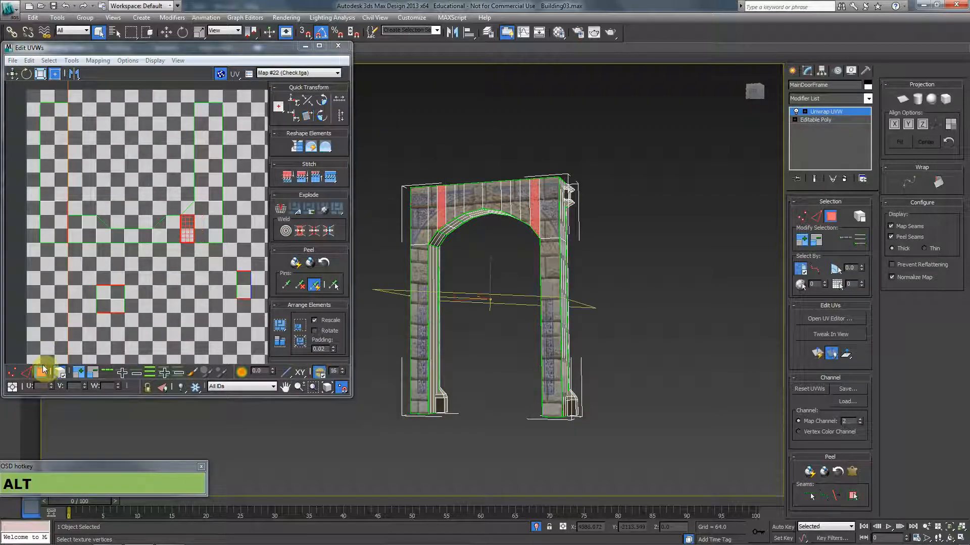
pyautogui.click(49, 60)
pyautogui.click(76, 143)
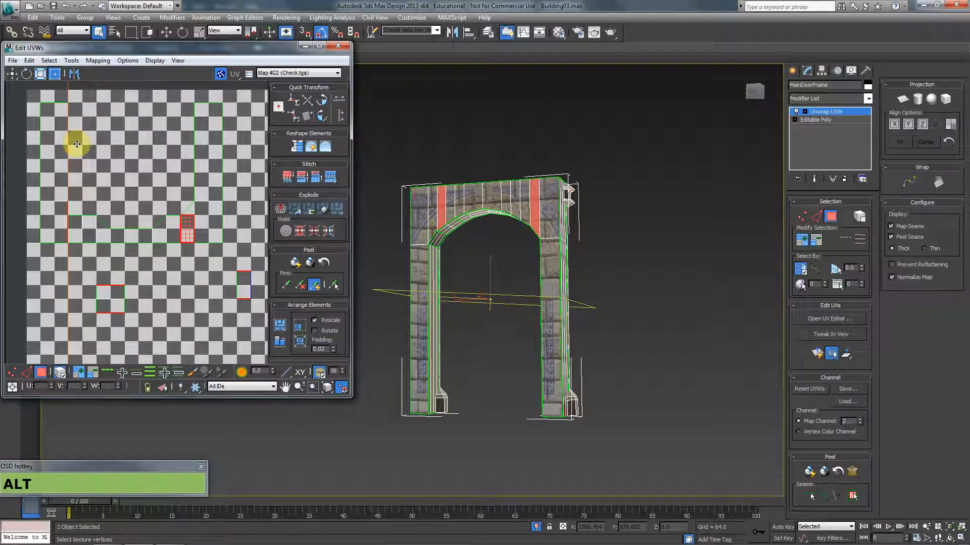
# Step: Move the collapsed vertical edge beside the arched cluster's right leg two grid squares left
pyautogui.scroll(-1, 92, 180)
pyautogui.scroll(2, 195, 222)
pyautogui.press('2')
pyautogui.click(151, 228)
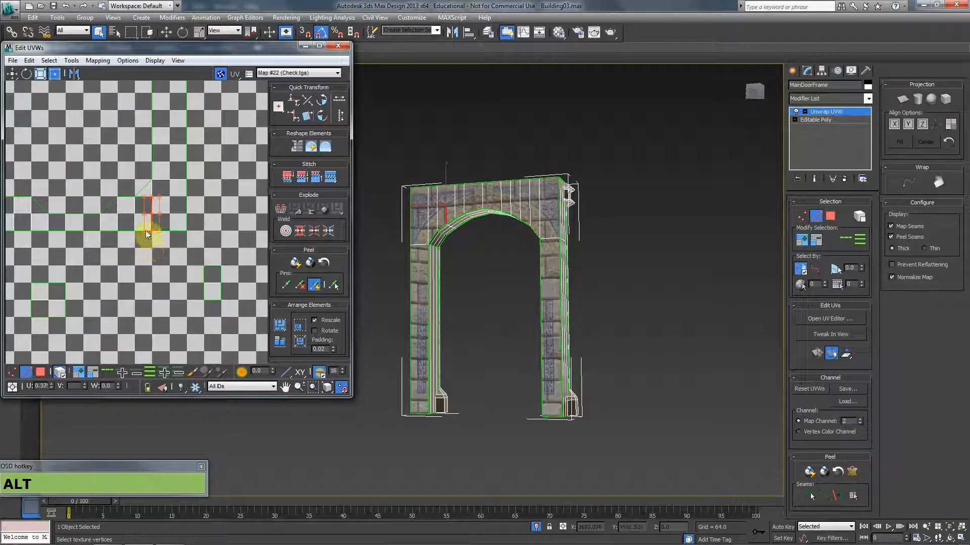
pyautogui.keyDown('alt'); pyautogui.moveTo(153, 227); pyautogui.dragTo(120, 224); pyautogui.keyUp('alt')
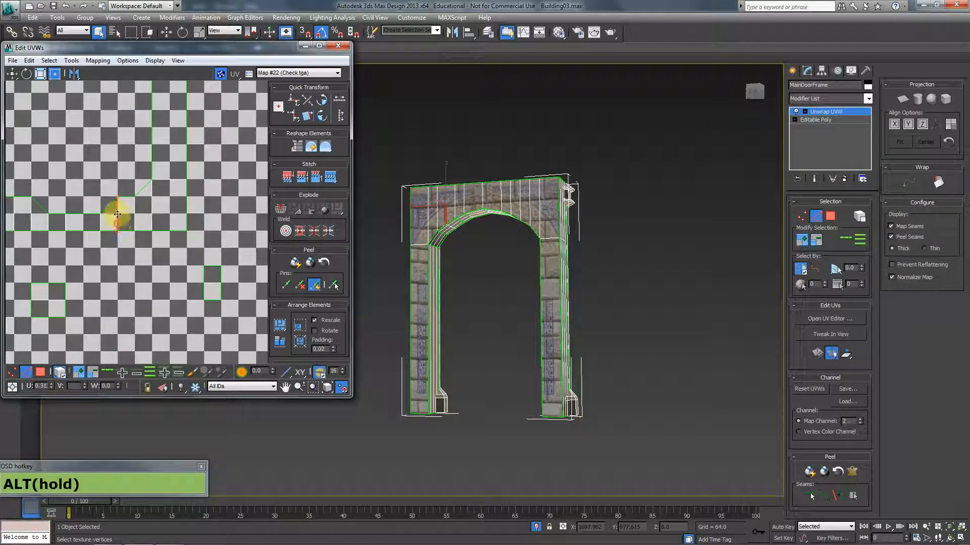
# Step: Select the inverted faces again to locate the next collapsed strip in the arched cluster's curve
pyautogui.press('3')
pyautogui.click(48, 60)
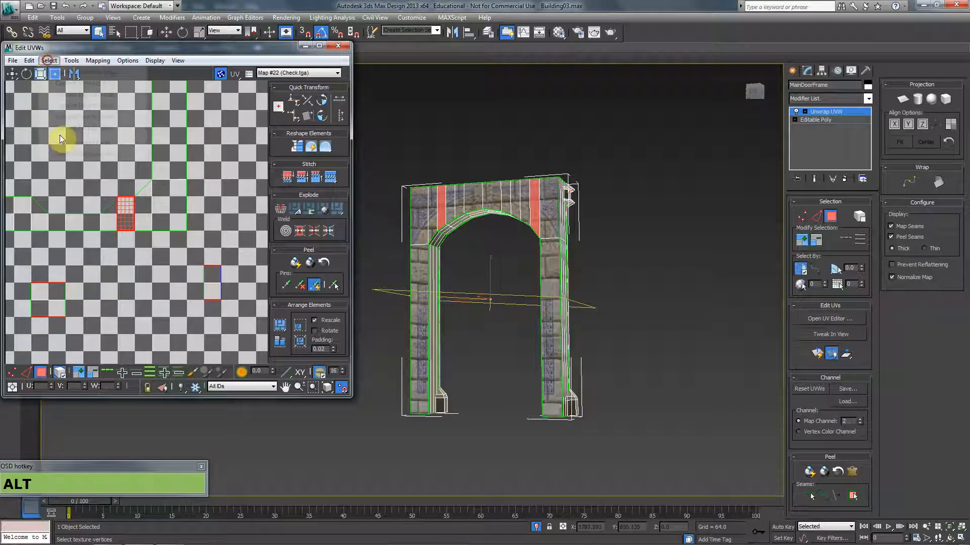
pyautogui.click(77, 145)
pyautogui.moveTo(131, 227); pyautogui.dragTo(229, 246, button='middle')
pyautogui.scroll(1, 229, 246)
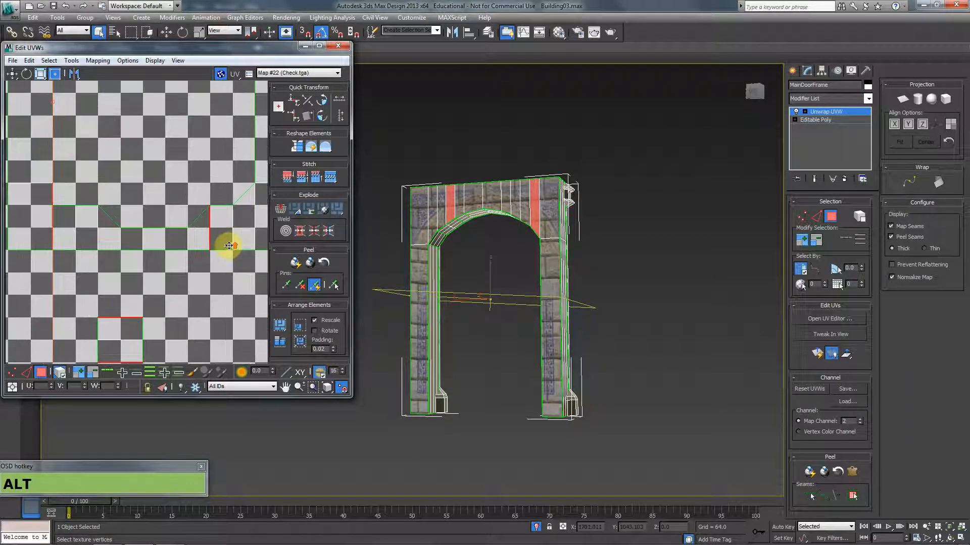
pyautogui.scroll(1, 211, 241)
# Step: Move the vertical edge at the right end of the arched cluster's flat middle section one grid square left
pyautogui.press('2')
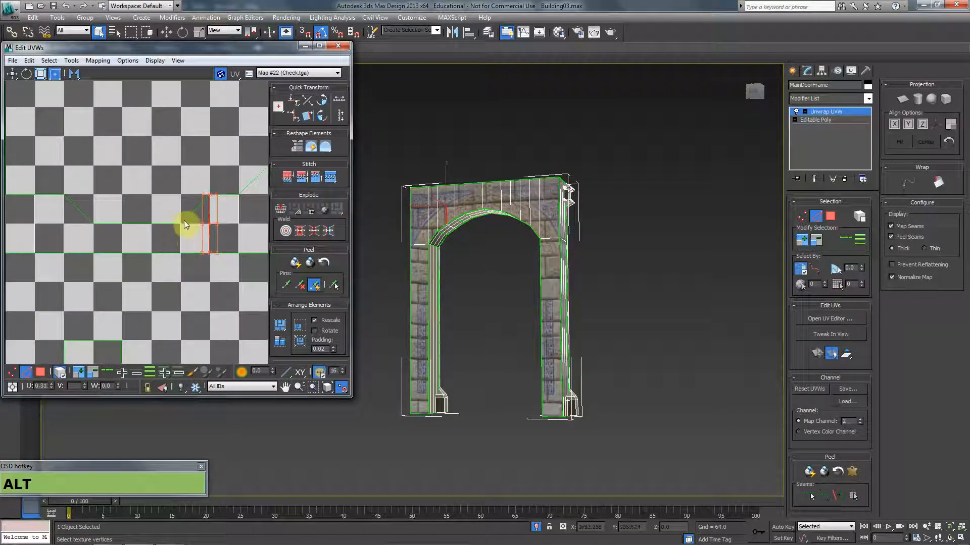
pyautogui.moveTo(193, 271); pyautogui.dragTo(193, 271)
pyautogui.click(184, 247)
pyautogui.moveTo(151, 205); pyautogui.dragTo(180, 246)
pyautogui.click(175, 290)
pyautogui.click(180, 242)
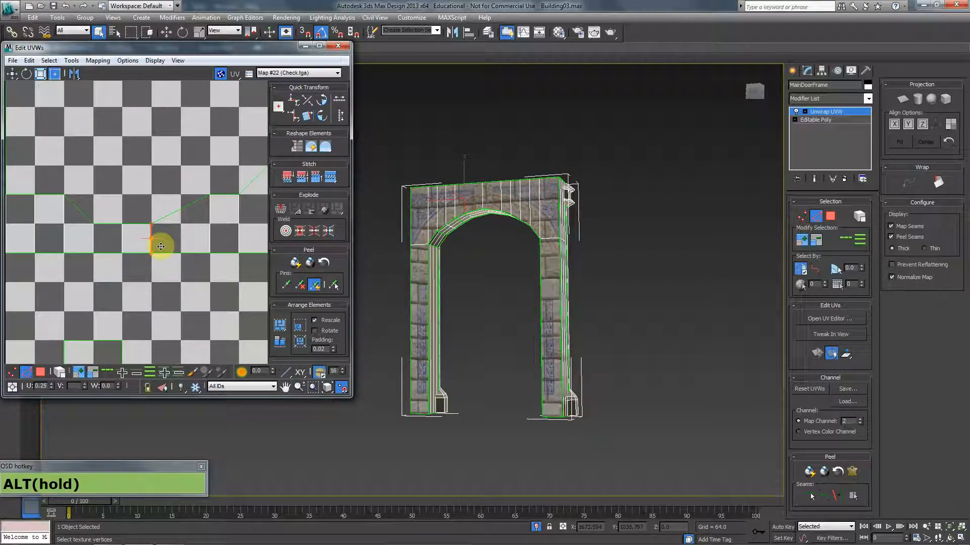
# Step: Pull the overlapping vertical edges between the arch's flat section and the right leg up and left to separate them
pyautogui.keyDown('alt'); pyautogui.moveTo(175, 261); pyautogui.dragTo(208, 226); pyautogui.keyUp('alt')
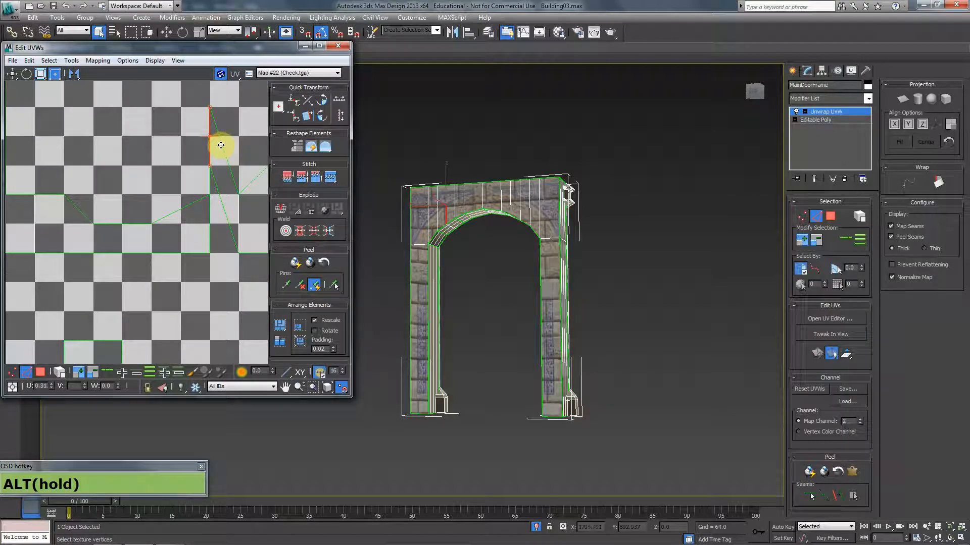
pyautogui.moveTo(221, 144)
pyautogui.keyDown('alt'); pyautogui.mouseDown()
pyautogui.moveTo(221, 178)
pyautogui.moveTo(219, 163)
pyautogui.mouseUp(); pyautogui.keyUp('alt')
pyautogui.keyDown('alt'); pyautogui.moveTo(209, 214); pyautogui.dragTo(187, 210); pyautogui.keyUp('alt')
pyautogui.keyDown('alt'); pyautogui.moveTo(211, 154); pyautogui.dragTo(171, 161); pyautogui.keyUp('alt')
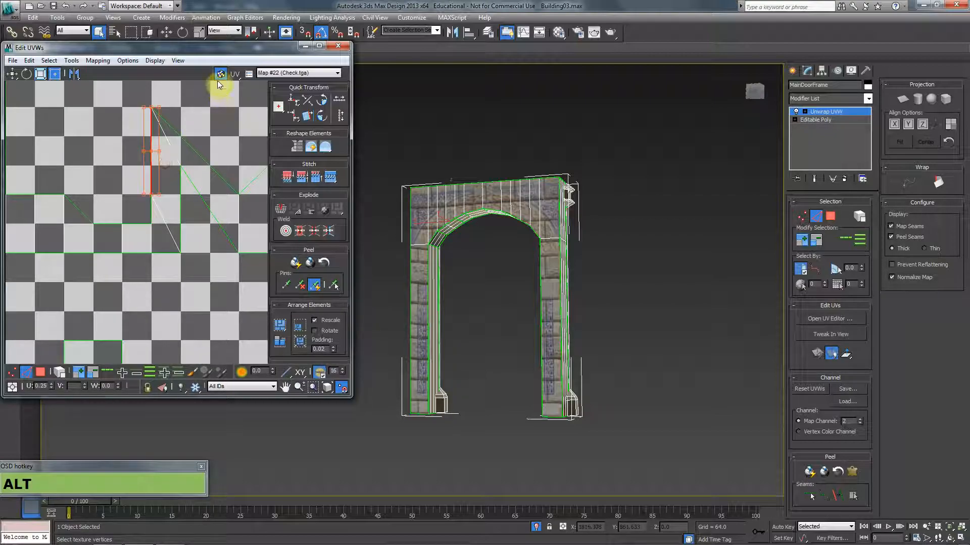
# Step: Hide the checker background and reposition the displaced vertices so the arch's right-hand strips are vertical and one grid square wide
pyautogui.click(221, 74)
pyautogui.keyDown('alt'); pyautogui.click(153, 170); pyautogui.keyUp('alt')
pyautogui.click(157, 181)
pyautogui.press('1')
pyautogui.moveTo(191, 158); pyautogui.dragTo(210, 256)
pyautogui.hotkey('ctrl', 'z')
pyautogui.click(109, 289)
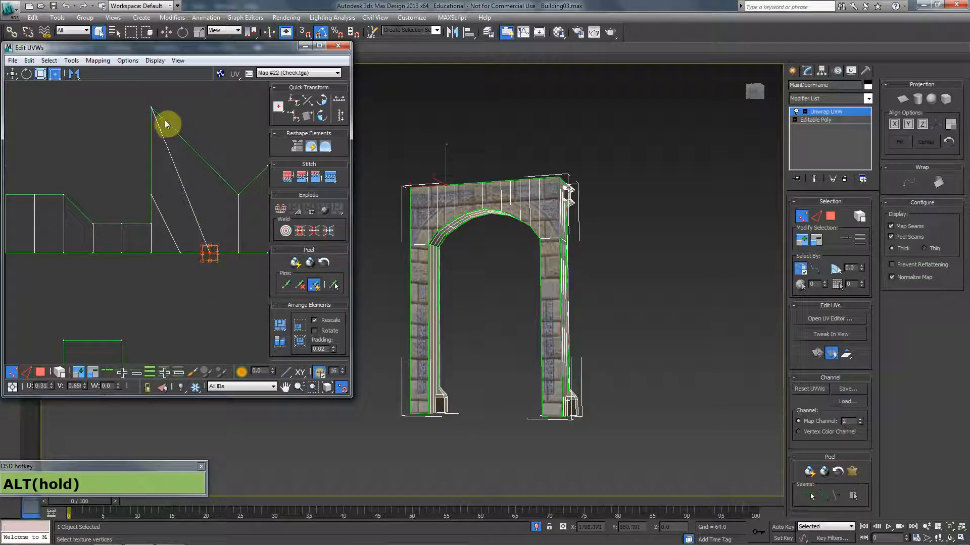
pyautogui.moveTo(152, 110); pyautogui.dragTo(209, 193)
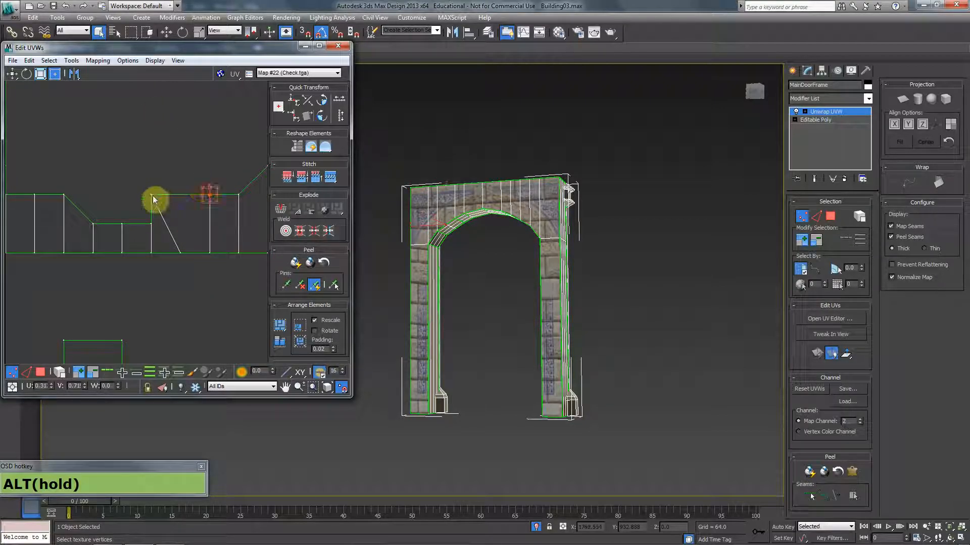
pyautogui.moveTo(173, 196); pyautogui.dragTo(209, 218, button='middle')
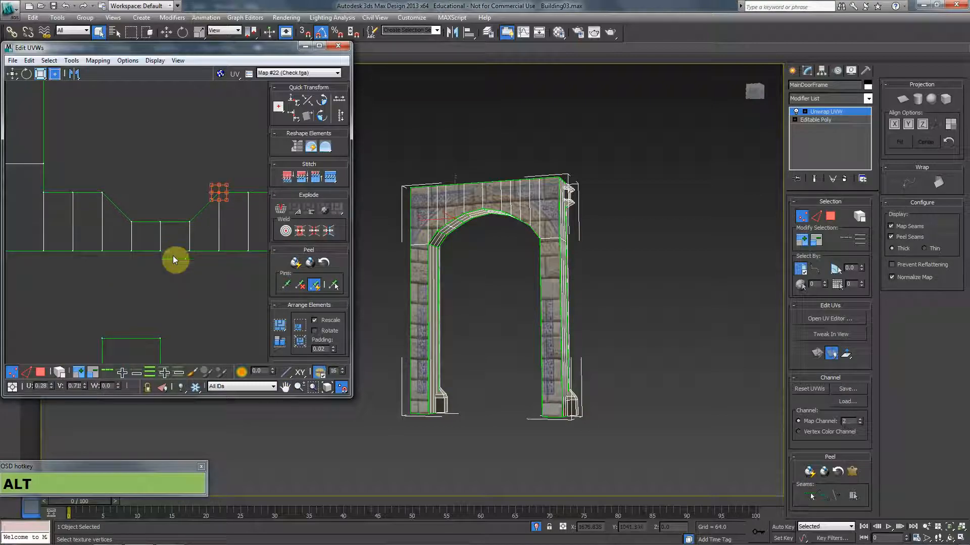
# Step: Select the inverted faces to check the arched cluster's left side, then clear the selection
pyautogui.click(42, 373)
pyautogui.click(52, 61)
pyautogui.click(77, 143)
pyautogui.scroll(-3, 177, 254)
pyautogui.moveTo(169, 277)
pyautogui.mouseDown(button='middle')
pyautogui.moveTo(244, 288)
pyautogui.moveTo(169, 273)
pyautogui.mouseUp(button='middle')
pyautogui.scroll(2, 122, 248)
pyautogui.click(126, 268)
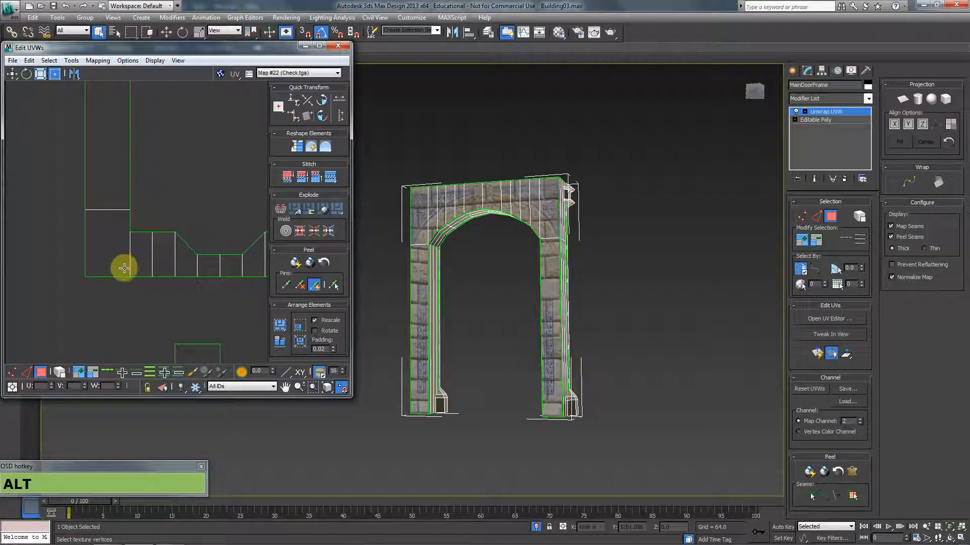
# Step: Move the inner side of the arched cluster's left leg one grid square left, making the leg one square wide
pyautogui.press('2')
pyautogui.click(129, 246)
pyautogui.keyDown('alt'); pyautogui.moveTo(131, 249); pyautogui.dragTo(105, 252); pyautogui.keyUp('alt')
pyautogui.moveTo(112, 201); pyautogui.dragTo(135, 295, button='middle')
pyautogui.scroll(-1, 135, 294)
pyautogui.press('1')
pyautogui.keyDown('alt'); pyautogui.moveTo(147, 181); pyautogui.dragTo(130, 181); pyautogui.keyUp('alt')
pyautogui.moveTo(130, 181); pyautogui.dragTo(114, 157, button='middle')
pyautogui.click(55, 73)
# Step: Recheck the whole arched cluster for inverted faces and clear the selection
pyautogui.press('3')
pyautogui.click(50, 61)
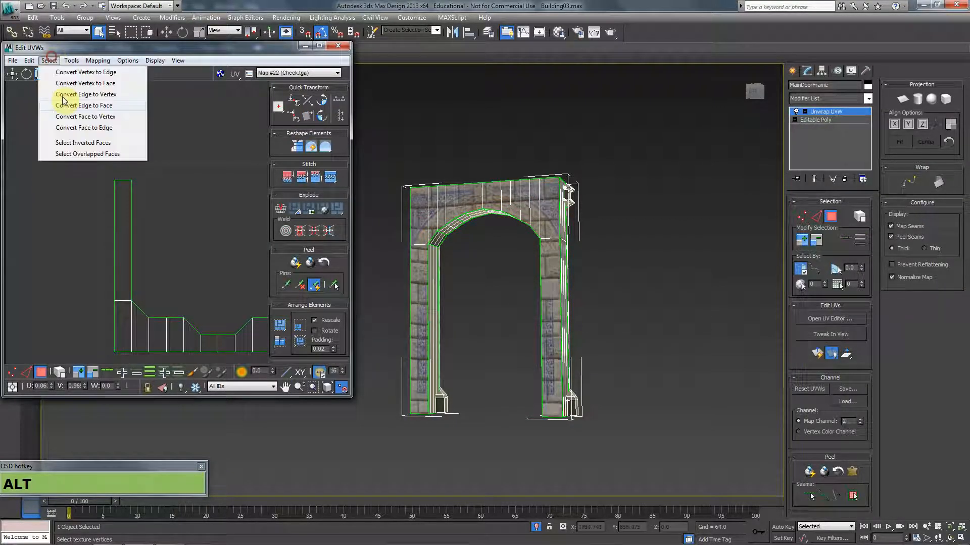
pyautogui.click(70, 145)
pyautogui.scroll(-1, 72, 135)
pyautogui.keyDown('alt'); pyautogui.moveTo(72, 136); pyautogui.dragTo(58, 92, button='middle'); pyautogui.keyUp('alt')
pyautogui.scroll(-1, 58, 92)
pyautogui.keyDown('alt'); pyautogui.moveTo(122, 200); pyautogui.dragTo(110, 233, button='middle'); pyautogui.keyUp('alt')
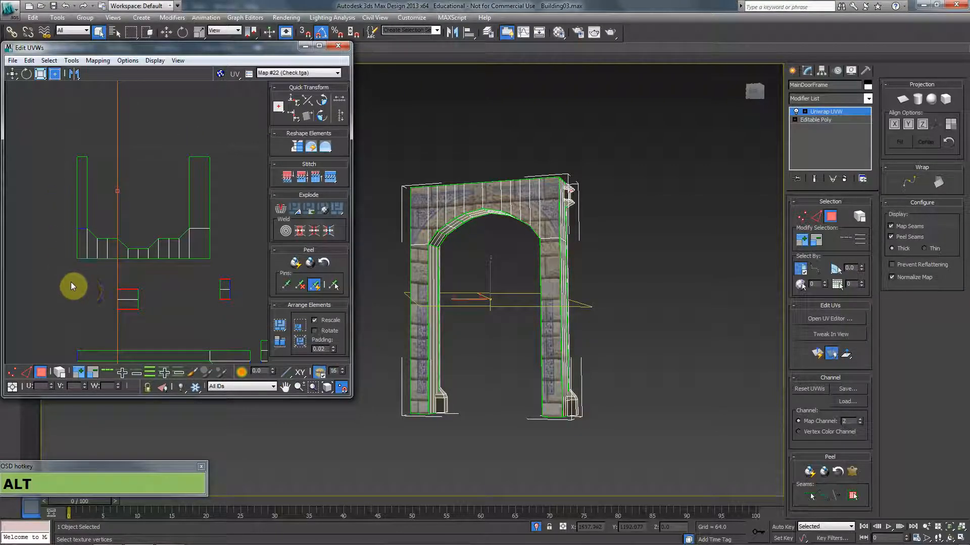
pyautogui.scroll(1, 66, 278)
pyautogui.click(49, 294)
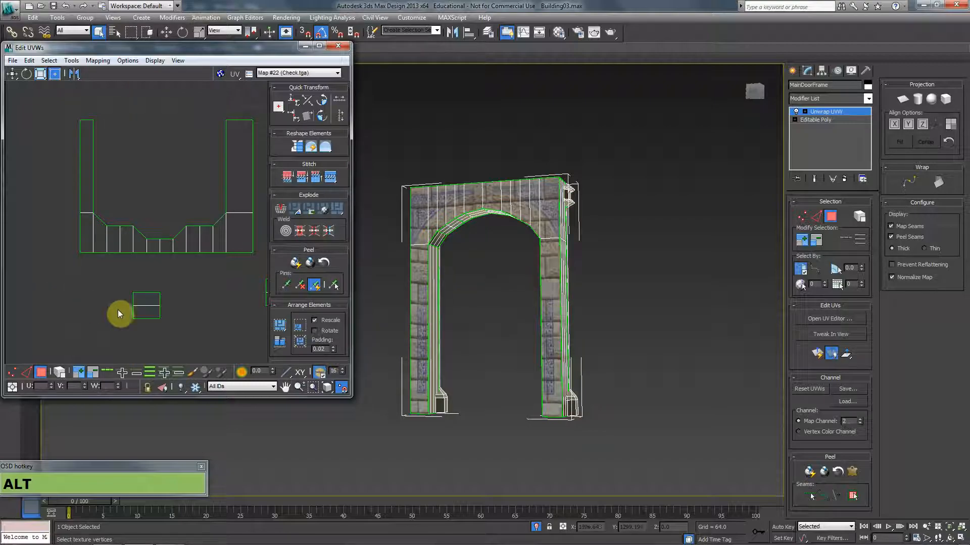
# Step: Move the outer-side vertices of the arched cluster's right leg one grid square left, making the leg one square wide
pyautogui.moveTo(246, 239); pyautogui.dragTo(228, 245, button='middle')
pyautogui.scroll(-1, 210, 271)
pyautogui.press('1')
pyautogui.moveTo(242, 152); pyautogui.dragTo(225, 266)
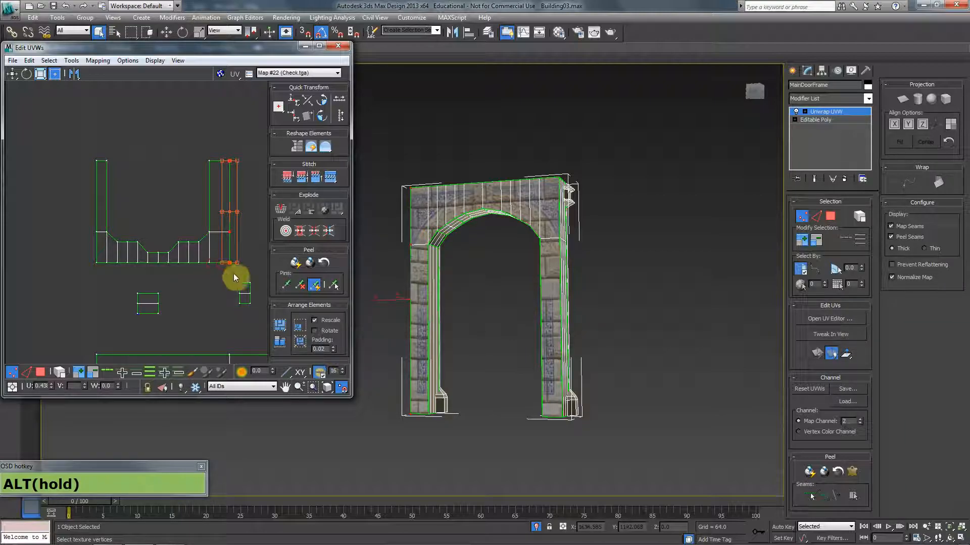
pyautogui.press('2')
pyautogui.press('1')
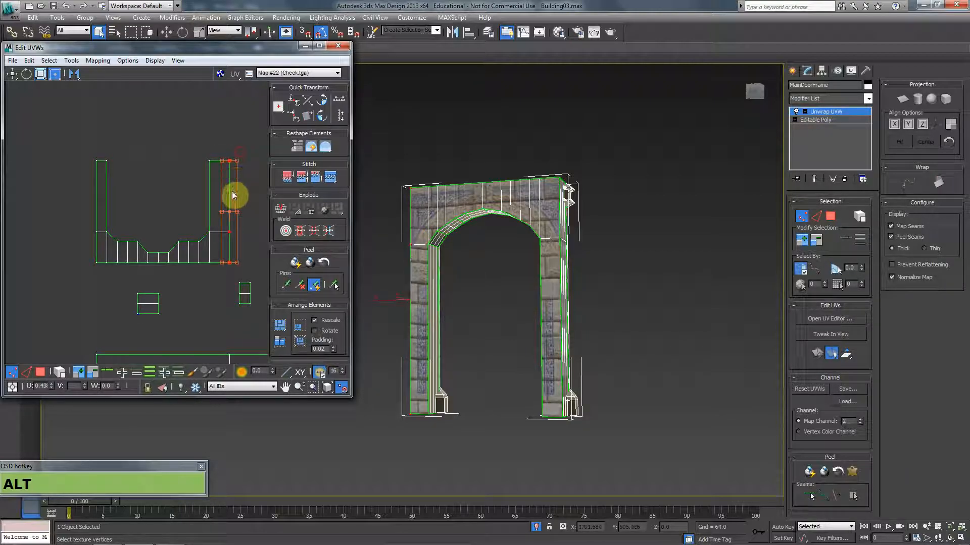
pyautogui.click(218, 289)
pyautogui.moveTo(236, 272); pyautogui.dragTo(221, 150)
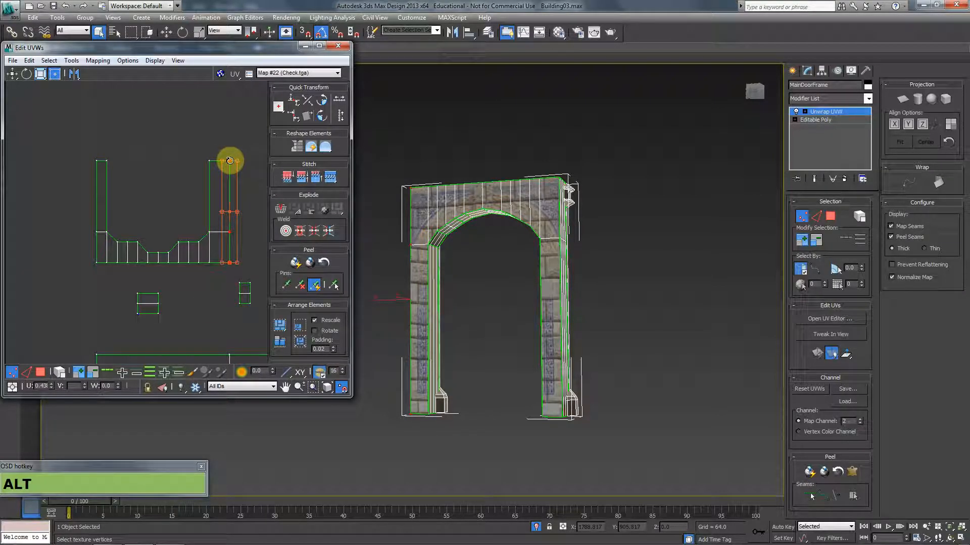
pyautogui.keyDown('alt'); pyautogui.moveTo(229, 208); pyautogui.dragTo(223, 208); pyautogui.keyUp('alt')
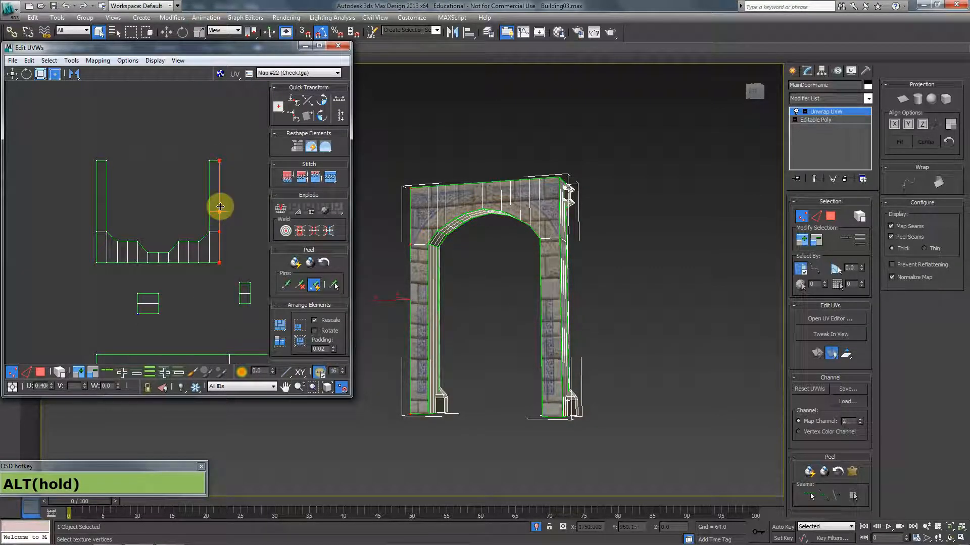
# Step: Select the inverted faces to find which remaining clusters contain them, then clear the selection
pyautogui.scroll(-5, 193, 287)
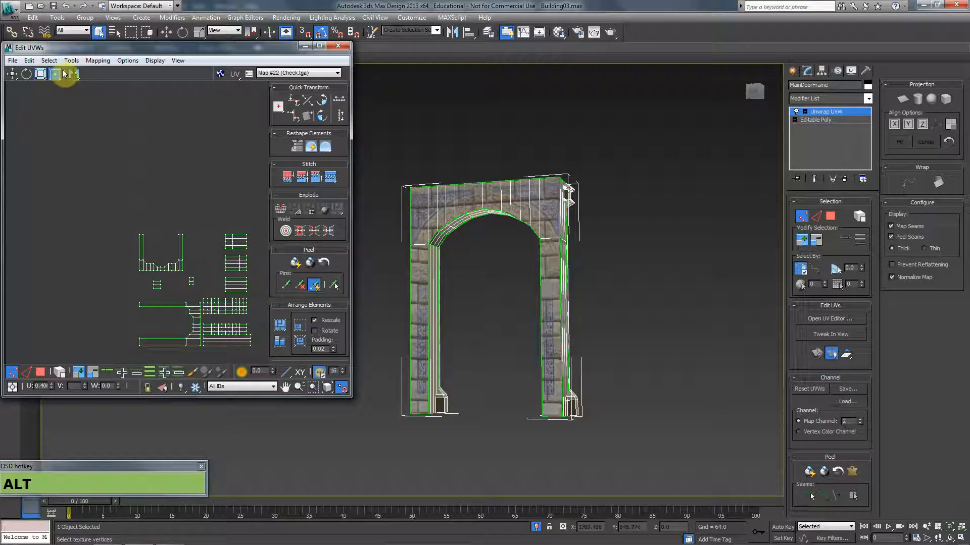
pyautogui.press('3')
pyautogui.click(49, 60)
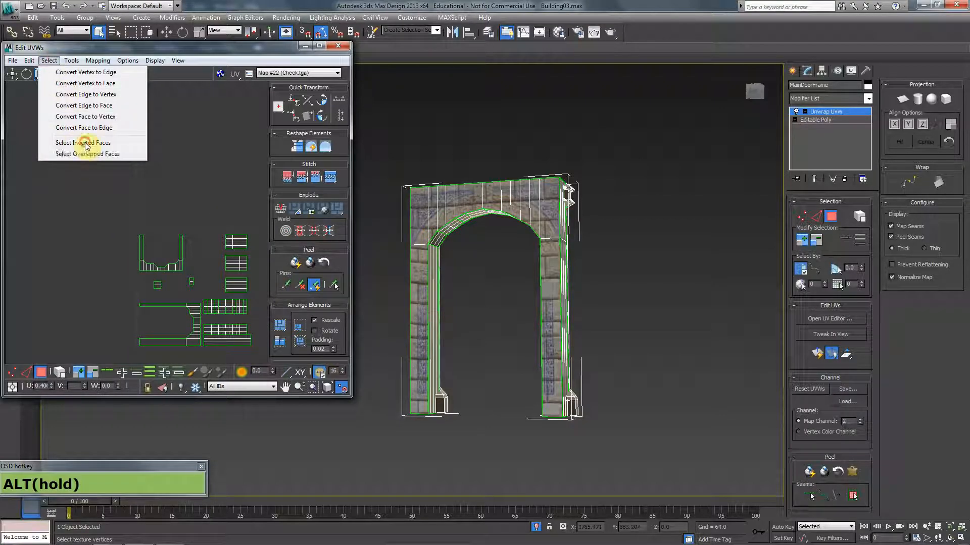
pyautogui.click(84, 143)
pyautogui.scroll(6, 152, 196)
pyautogui.scroll(3, 87, 200)
pyautogui.moveTo(87, 196); pyautogui.dragTo(187, 235, button='middle')
pyautogui.moveTo(112, 216); pyautogui.dragTo(131, 241, button='middle')
pyautogui.click(43, 225)
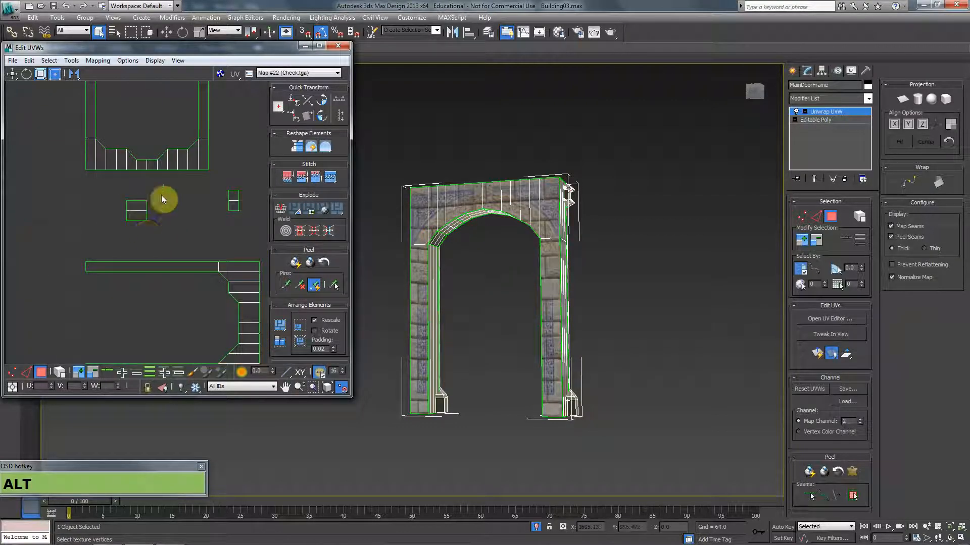
# Step: Apply Unfold Mapping to the small square cluster below the arched cluster
pyautogui.click(137, 212)
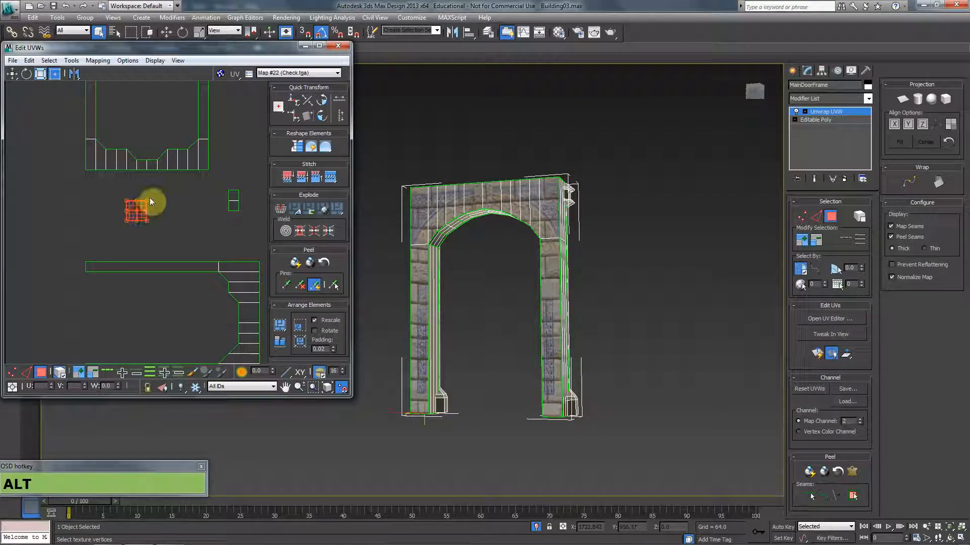
pyautogui.click(98, 61)
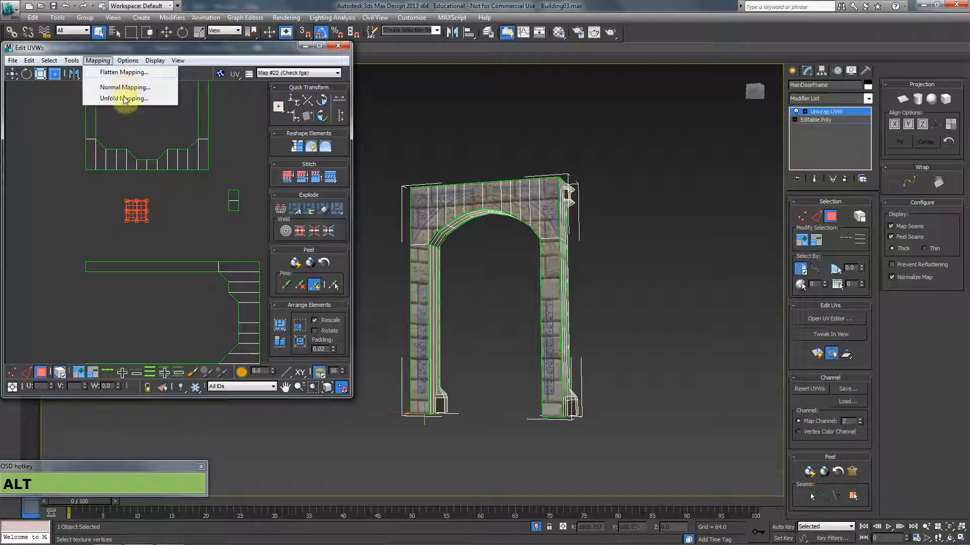
pyautogui.click(124, 98)
pyautogui.click(133, 23)
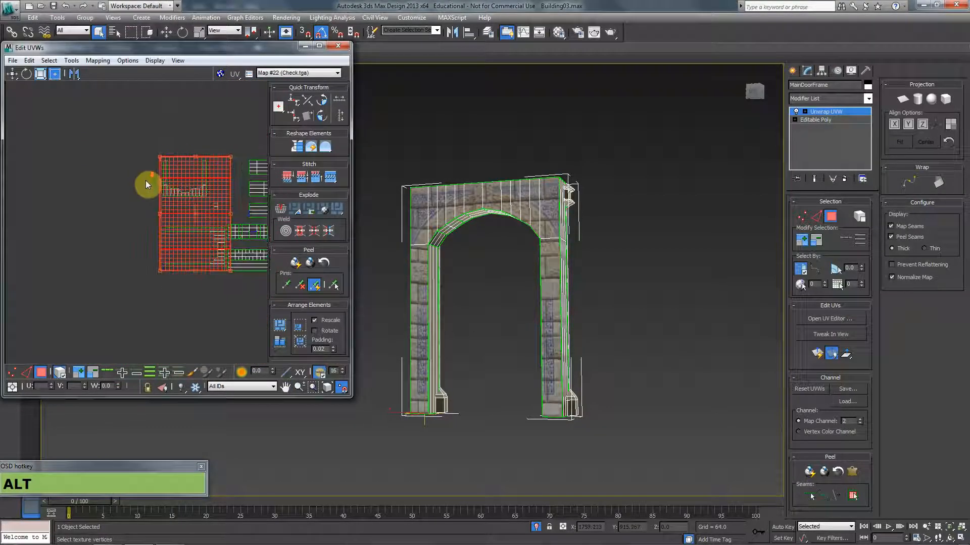
# Step: Shrink the unfolded cluster to about five by four grid squares, place it below the arched cluster's left end, and deselect it
pyautogui.keyDown('alt'); pyautogui.moveTo(234, 147); pyautogui.dragTo(166, 290); pyautogui.keyUp('alt')
pyautogui.scroll(4, 166, 290)
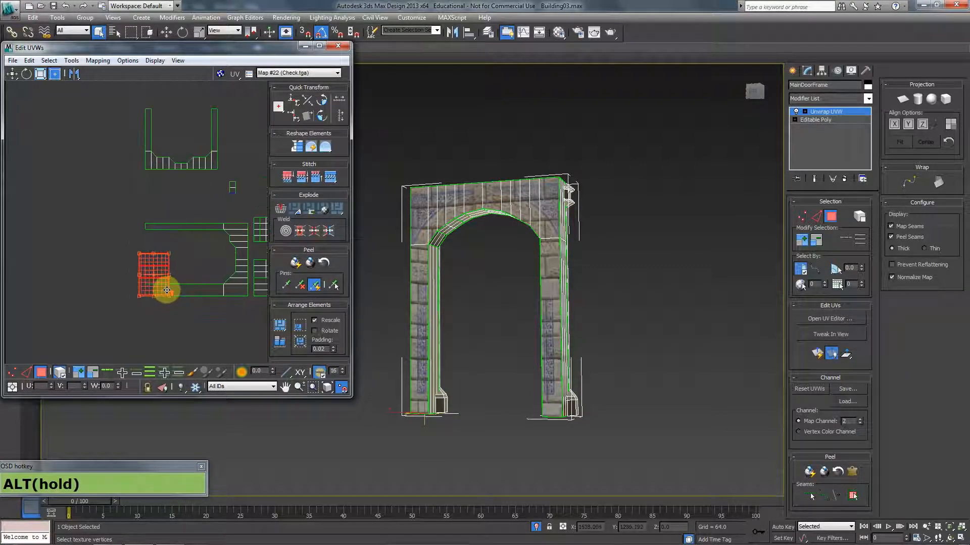
pyautogui.keyDown('alt'); pyautogui.moveTo(171, 211); pyautogui.dragTo(162, 101); pyautogui.keyUp('alt')
pyautogui.moveTo(173, 161); pyautogui.dragTo(166, 285, button='middle')
pyautogui.moveTo(150, 223); pyautogui.dragTo(156, 175)
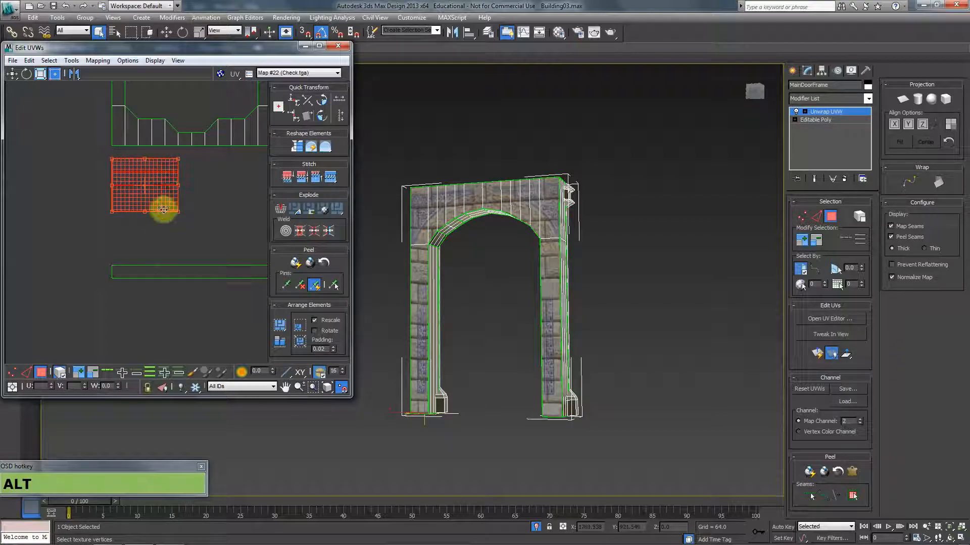
pyautogui.click(162, 241)
# Step: Select the inverted faces to locate those in the newly unfolded small cluster, then clear the selection
pyautogui.click(49, 60)
pyautogui.click(75, 145)
pyautogui.scroll(2, 188, 232)
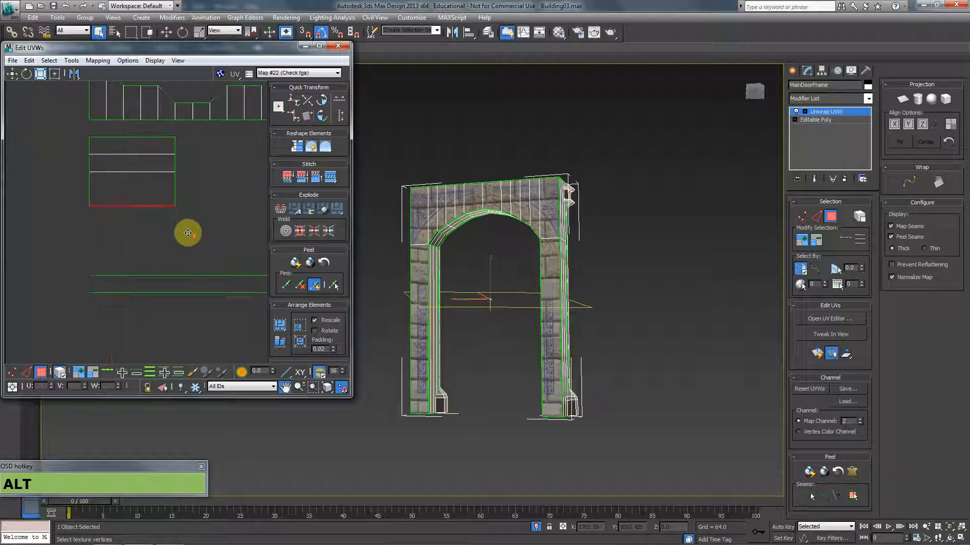
pyautogui.click(27, 240)
# Step: Move the collapsed edge at the small cluster's bottom up one grid square and recheck for inverted faces
pyautogui.press('2')
pyautogui.click(121, 198)
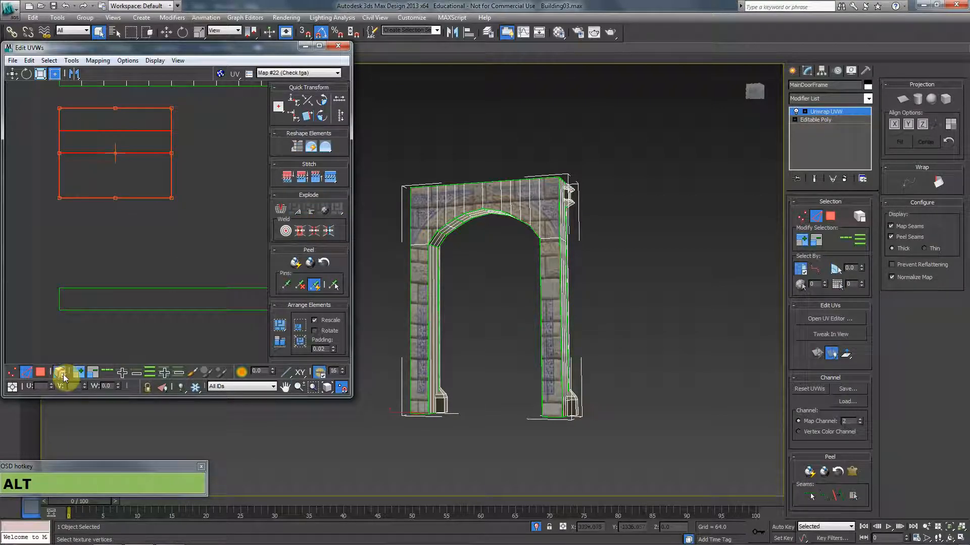
pyautogui.moveTo(133, 198); pyautogui.dragTo(135, 177)
pyautogui.click(122, 219)
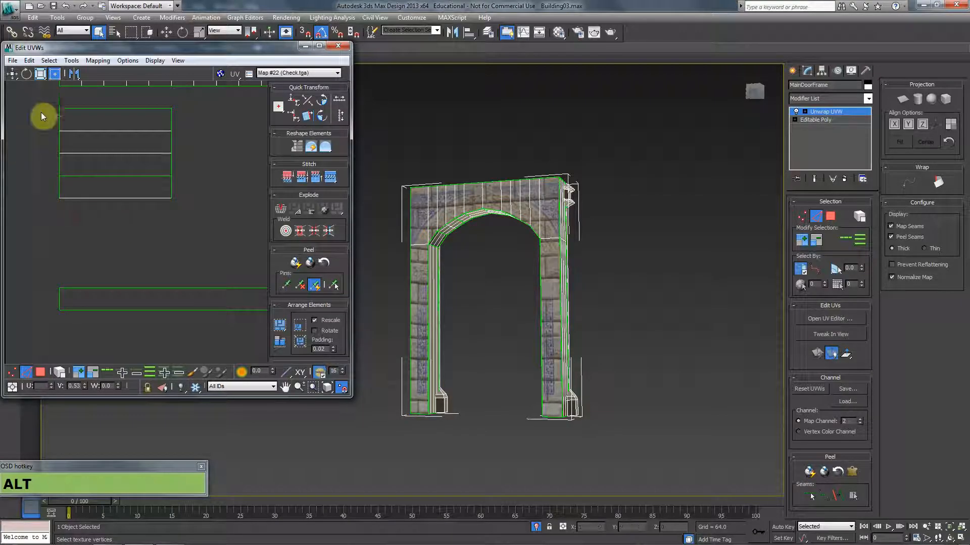
pyautogui.click(49, 60)
pyautogui.click(70, 144)
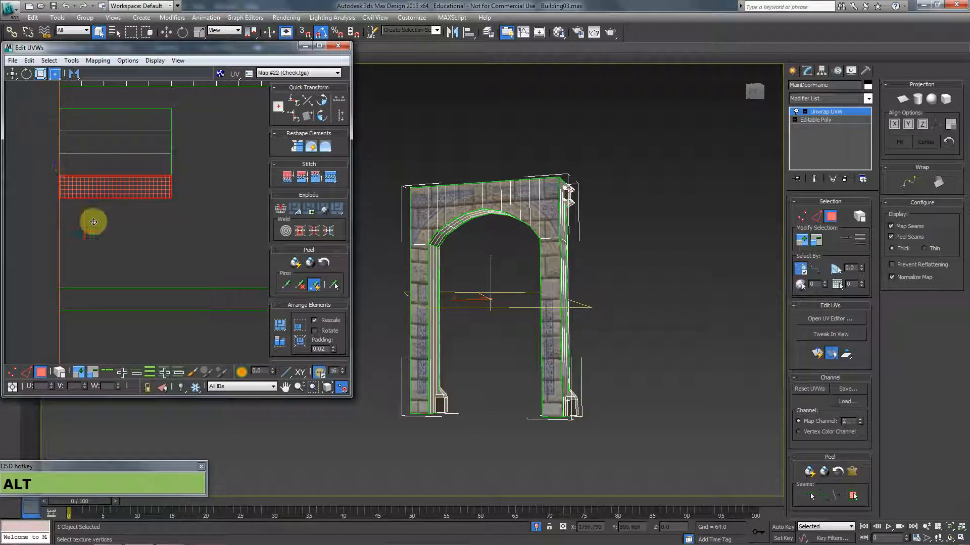
# Step: Move the collapsed edge at the bottom of the small unfolded cluster up one grid square
pyautogui.press('2')
pyautogui.moveTo(104, 176)
pyautogui.keyDown('alt'); pyautogui.mouseDown()
pyautogui.moveTo(103, 209)
pyautogui.moveTo(108, 180)
pyautogui.mouseUp(); pyautogui.keyUp('alt')
pyautogui.keyDown('alt'); pyautogui.moveTo(107, 221); pyautogui.dragTo(108, 198); pyautogui.keyUp('alt')
pyautogui.scroll(-2, 122, 214)
pyautogui.moveTo(123, 214); pyautogui.dragTo(113, 242, button='middle')
# Step: Select all of the small cluster's edges, narrow it to one grid square wide by four tall, and deselect it
pyautogui.moveTo(50, 247); pyautogui.dragTo(6, 273)
pyautogui.keyDown('alt'); pyautogui.moveTo(482, 275); pyautogui.dragTo(449, 313, button='middle'); pyautogui.keyUp('alt')
pyautogui.keyDown('alt'); pyautogui.scroll(3, 526, 362); pyautogui.keyUp('alt')
pyautogui.moveTo(526, 361); pyautogui.dragTo(508, 304, button='middle')
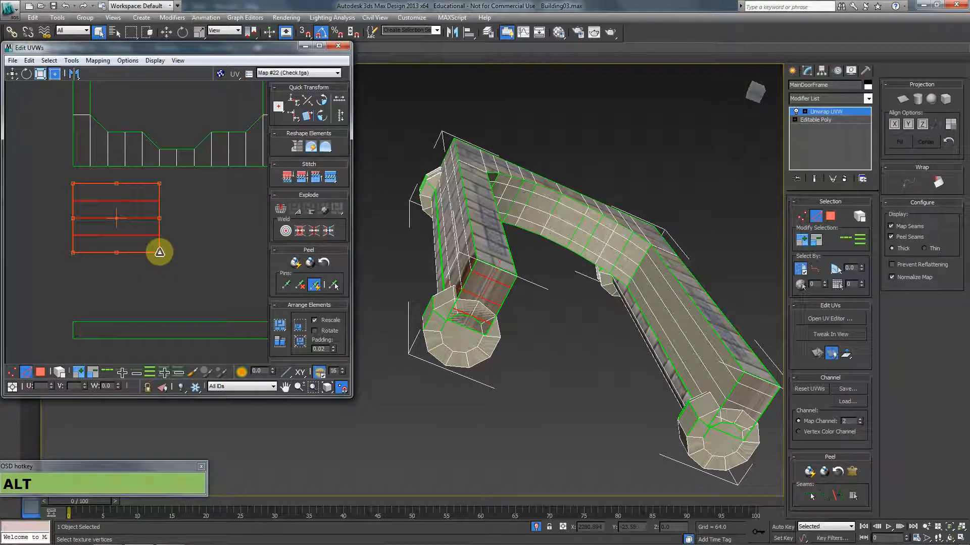
pyautogui.keyDown('alt'); pyautogui.moveTo(147, 254); pyautogui.dragTo(95, 249); pyautogui.keyUp('alt')
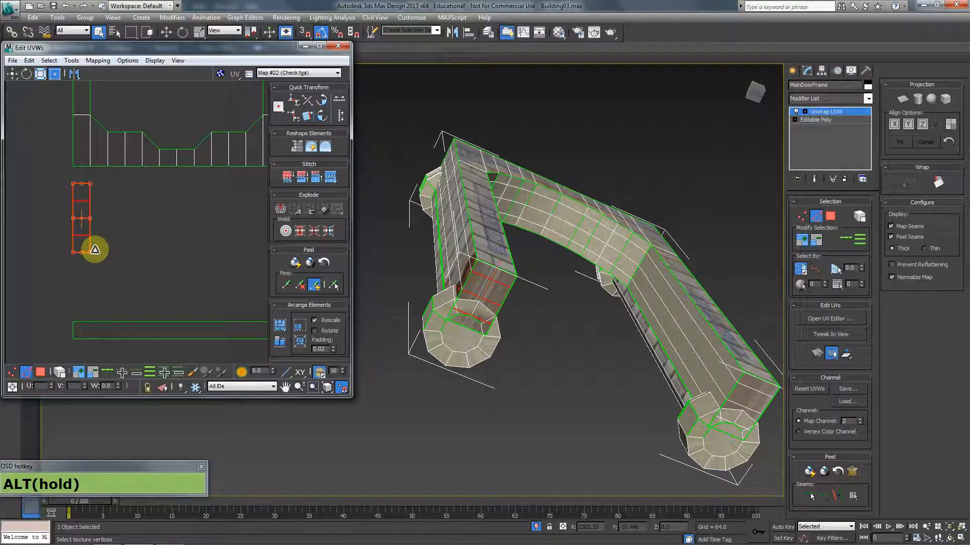
pyautogui.moveTo(54, 225); pyautogui.dragTo(25, 220, button='middle')
pyautogui.scroll(-7, 188, 244)
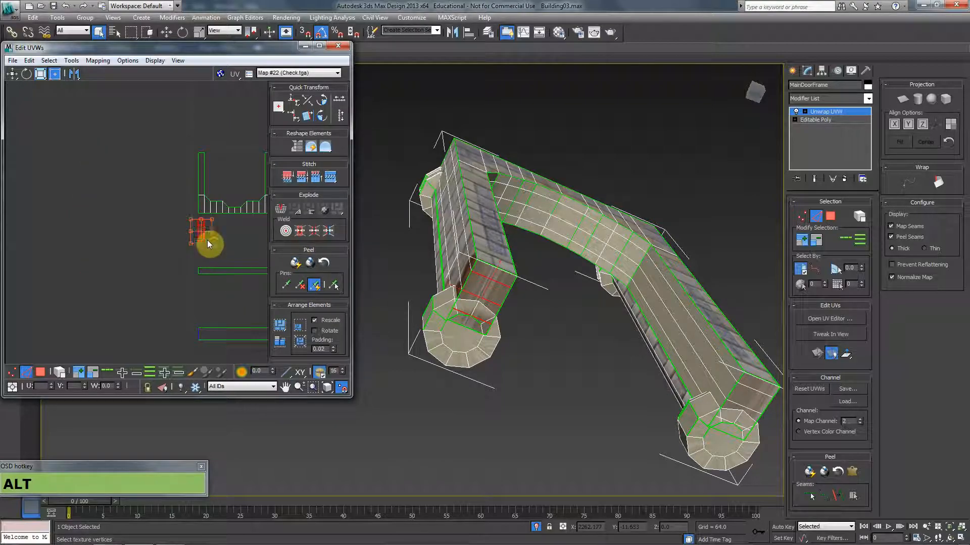
pyautogui.click(139, 180)
# Step: Select the inverted faces to recheck the narrowed cluster and the rest of the layout, then clear the selection
pyautogui.click(73, 63)
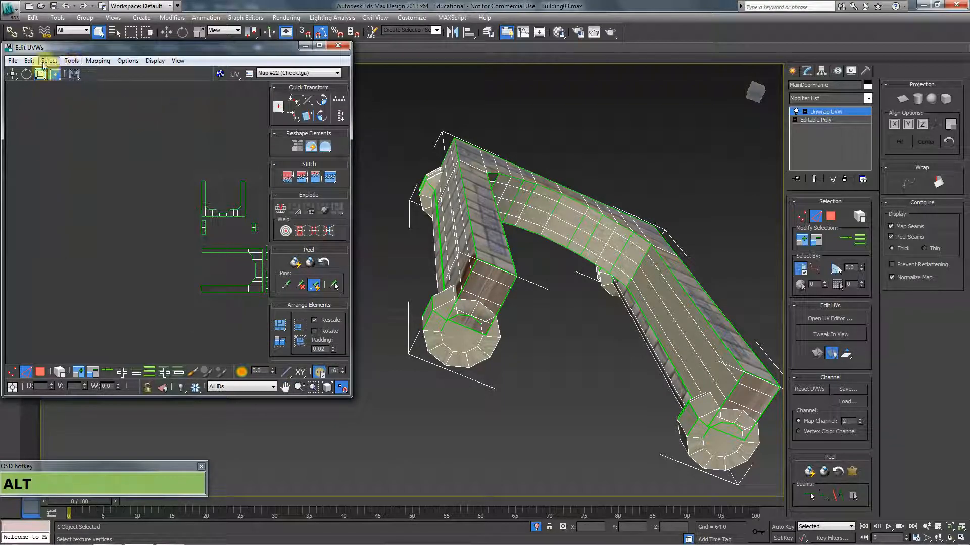
pyautogui.click(38, 354)
pyautogui.click(49, 60)
pyautogui.click(73, 143)
pyautogui.moveTo(231, 189); pyautogui.dragTo(93, 156, button='middle')
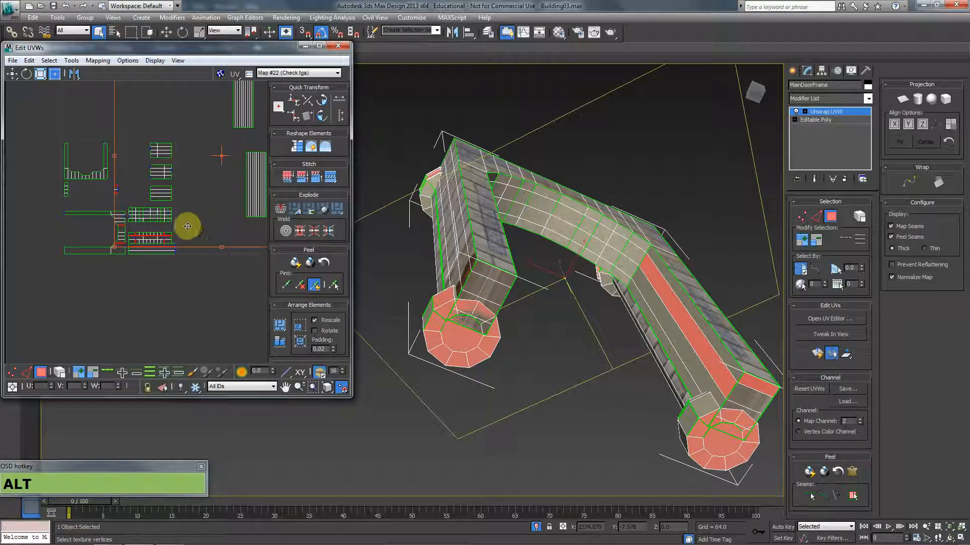
pyautogui.scroll(-2, 183, 227)
pyautogui.scroll(-2, 211, 255)
pyautogui.scroll(6, 205, 223)
pyautogui.scroll(1, 15, 252)
pyautogui.moveTo(15, 253); pyautogui.dragTo(142, 249, button='middle')
pyautogui.scroll(2, 143, 250)
pyautogui.click(210, 217)
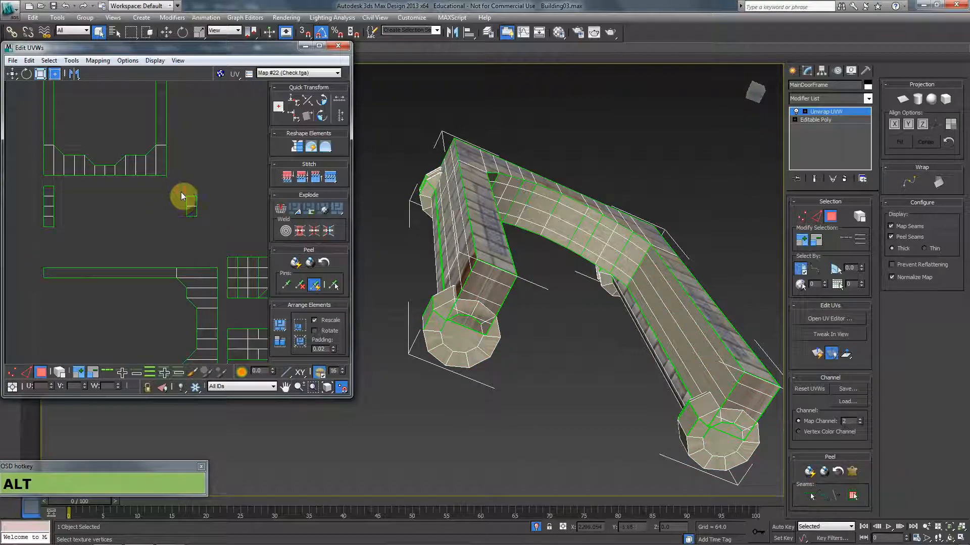
# Step: Select the small cluster of faces at the base of the door frame's other leg and apply Unfold Mapping to it
pyautogui.click(753, 398)
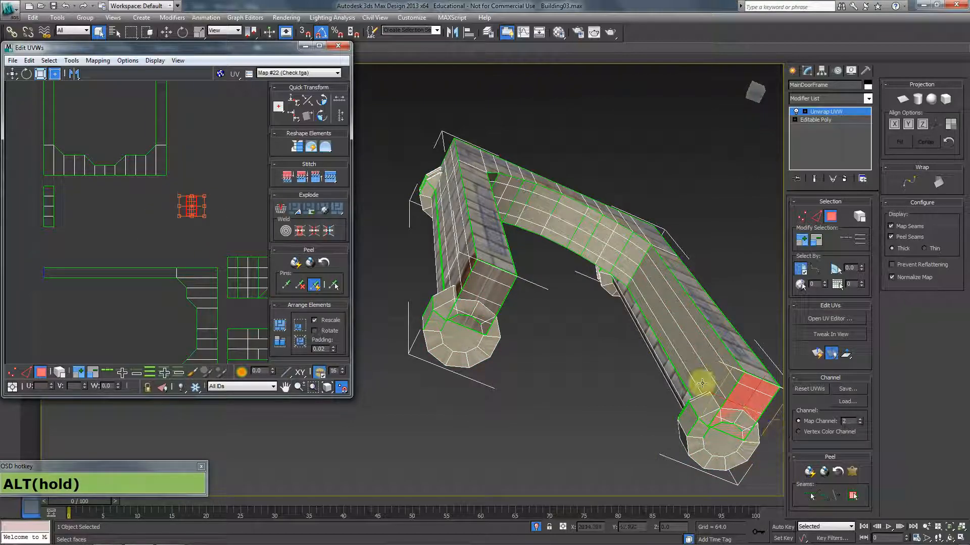
pyautogui.click(98, 60)
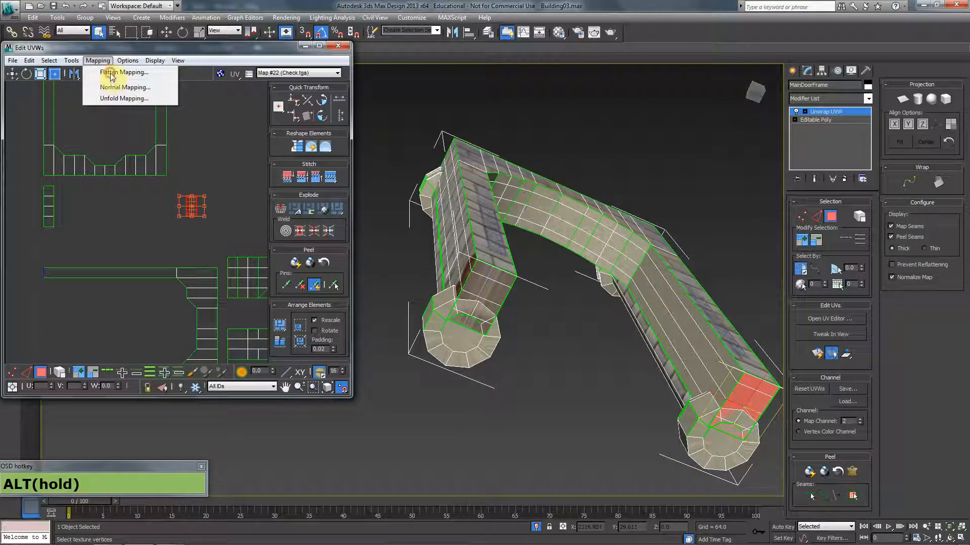
pyautogui.click(106, 71)
pyautogui.click(144, 68)
# Step: Shrink the unfolded cluster to a strip one by five grid squares and place it upright beside the matching small strip
pyautogui.scroll(-3, 216, 256)
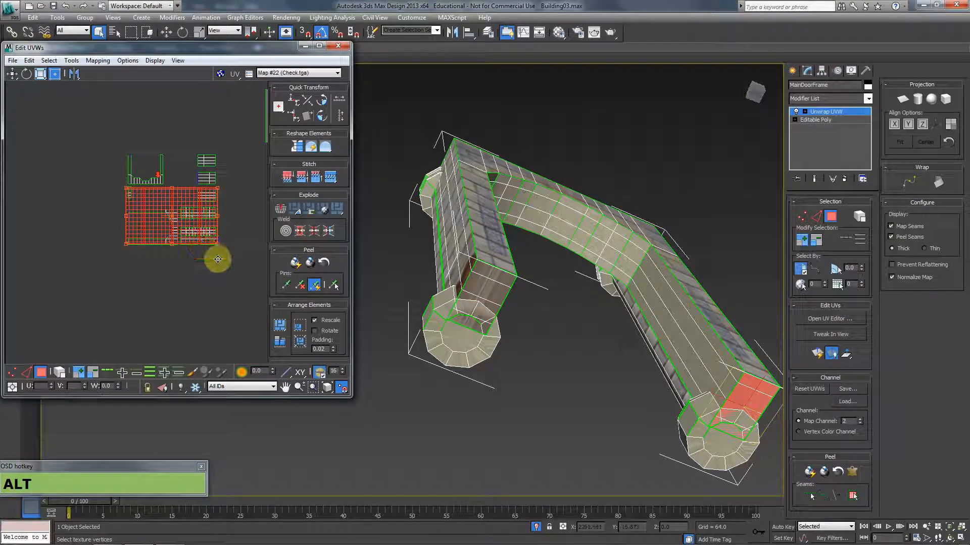
pyautogui.scroll(3, 211, 244)
pyautogui.keyDown('alt'); pyautogui.moveTo(205, 220); pyautogui.dragTo(89, 144); pyautogui.keyUp('alt')
pyautogui.moveTo(89, 153); pyautogui.dragTo(183, 220, button='middle')
pyautogui.scroll(2, 153, 199)
pyautogui.scroll(1, 182, 220)
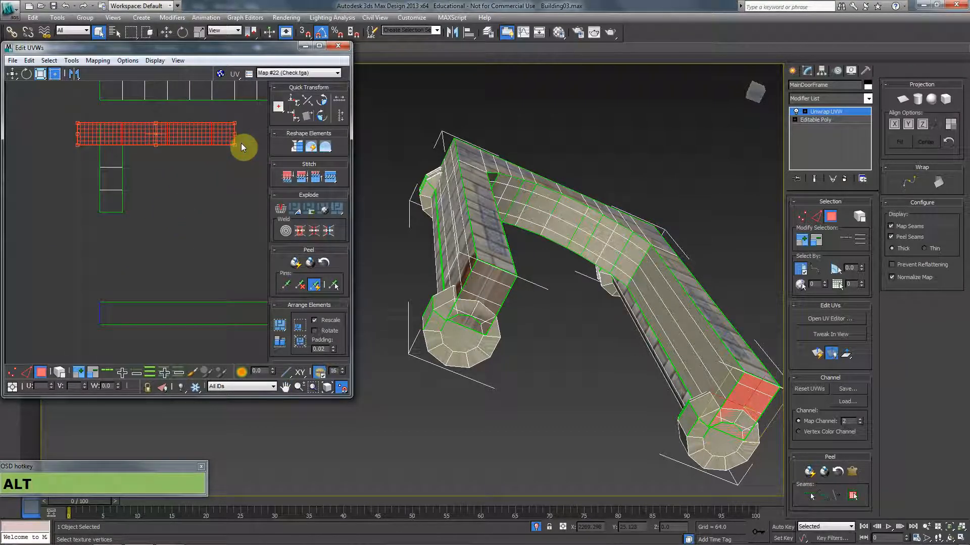
pyautogui.keyDown('alt'); pyautogui.moveTo(227, 144); pyautogui.dragTo(131, 151); pyautogui.keyUp('alt')
pyautogui.click(26, 73)
pyautogui.click(14, 75)
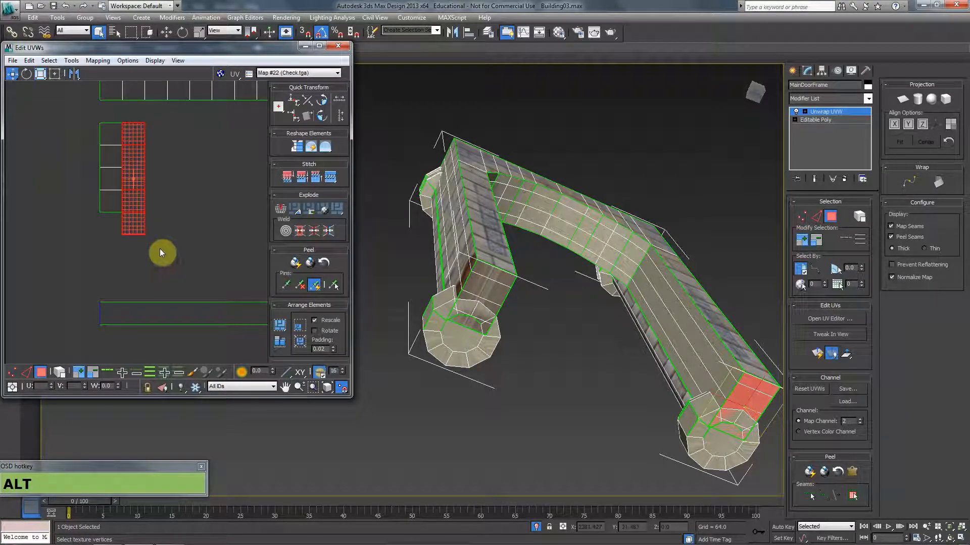
# Step: Move the new strip's vertices up one grid square so it matches the neighbouring four-square strip
pyautogui.press('1')
pyautogui.keyDown('alt'); pyautogui.moveTo(178, 113); pyautogui.dragTo(70, 174); pyautogui.keyUp('alt')
pyautogui.keyDown('alt'); pyautogui.moveTo(146, 184); pyautogui.dragTo(148, 173); pyautogui.keyUp('alt')
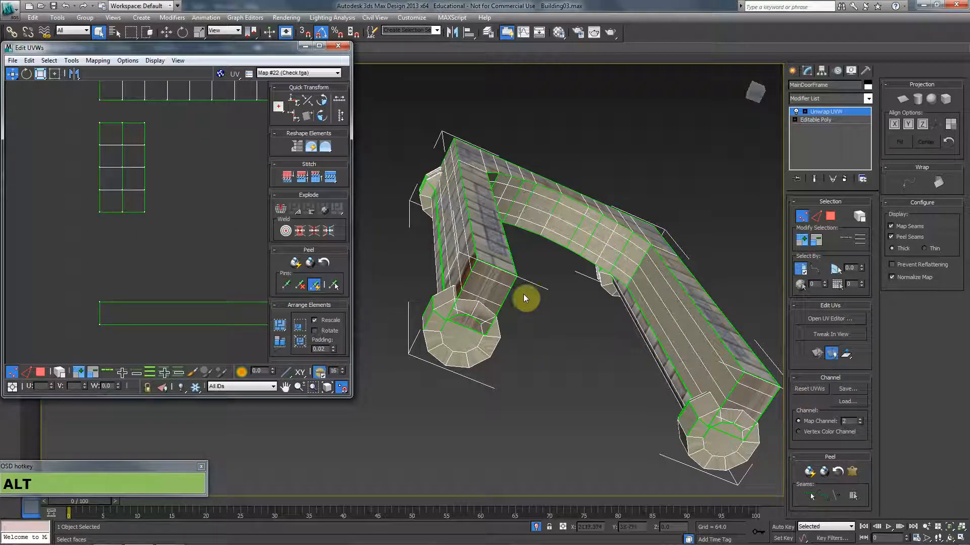
# Step: Select the inverted faces again to examine which clusters in the overall layout still contain them
pyautogui.keyDown('alt'); pyautogui.moveTo(533, 254); pyautogui.dragTo(528, 282, button='middle'); pyautogui.keyUp('alt')
pyautogui.scroll(-4, 119, 217)
pyautogui.scroll(-4, 147, 238)
pyautogui.click(40, 372)
pyautogui.click(160, 281)
pyautogui.click(50, 61)
pyautogui.click(76, 141)
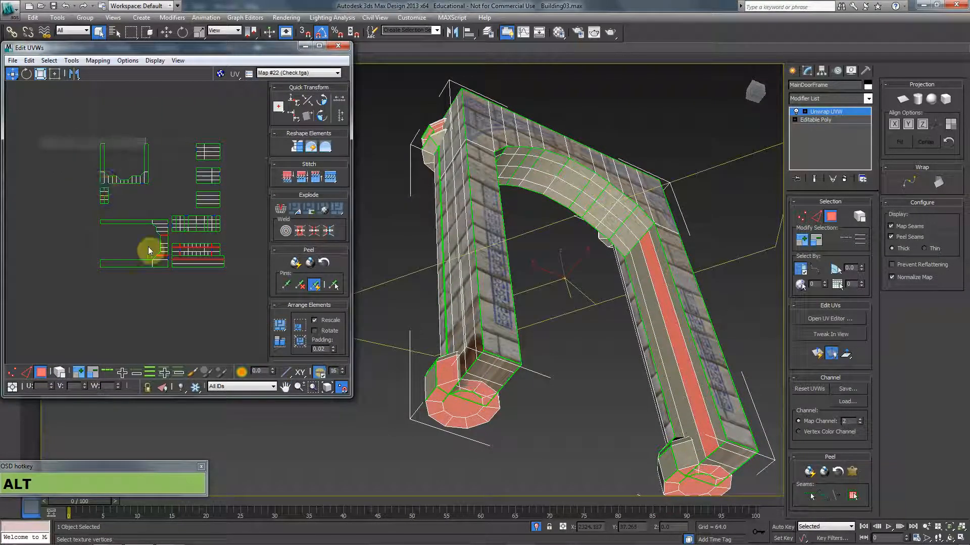
pyautogui.scroll(3, 195, 260)
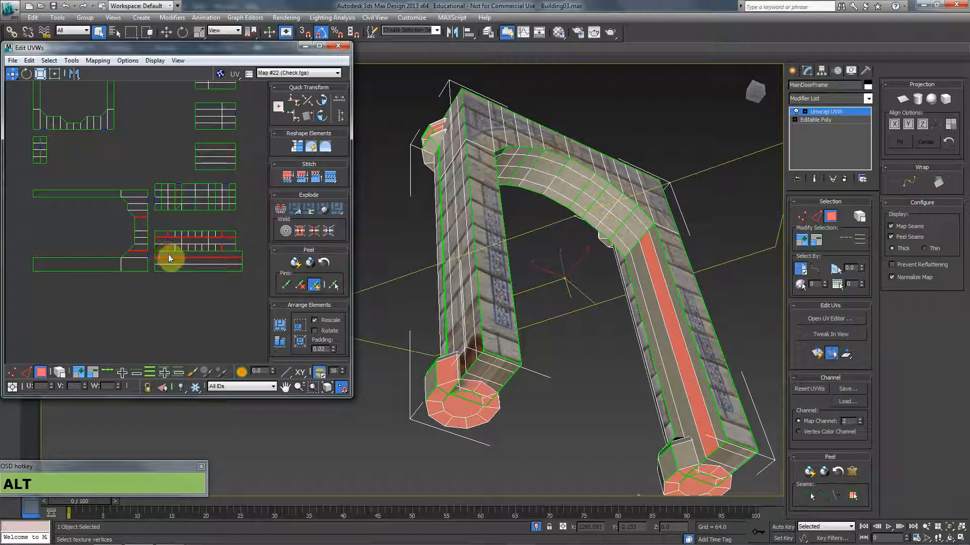
pyautogui.moveTo(101, 123); pyautogui.dragTo(127, 194, button='middle')
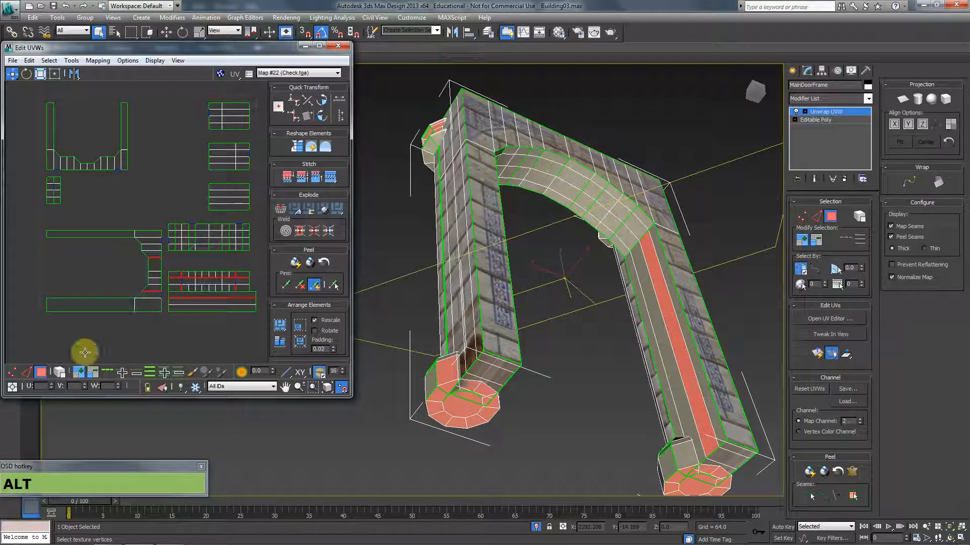
# Step: Select the large sideways arch cluster below the small strips and apply Unfold Mapping to it
pyautogui.click(151, 303)
pyautogui.click(54, 62)
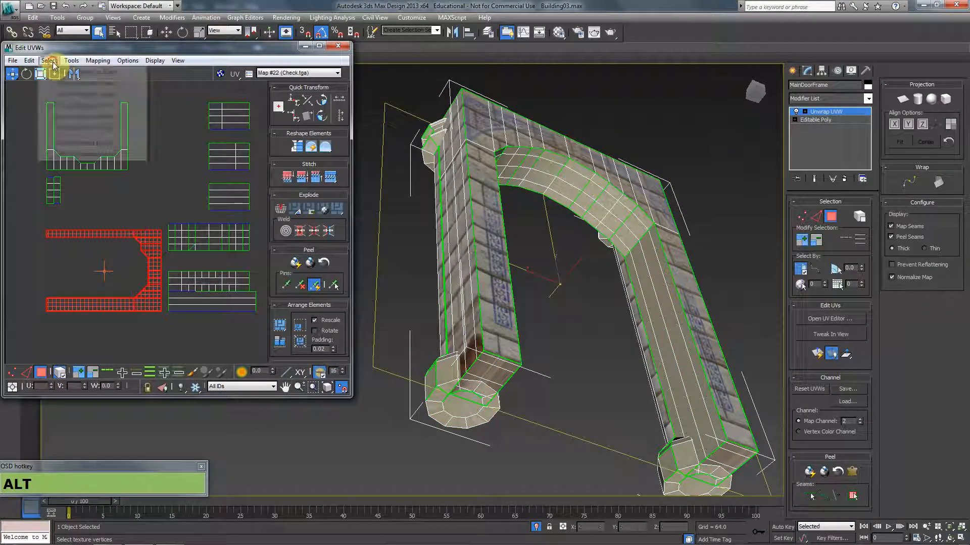
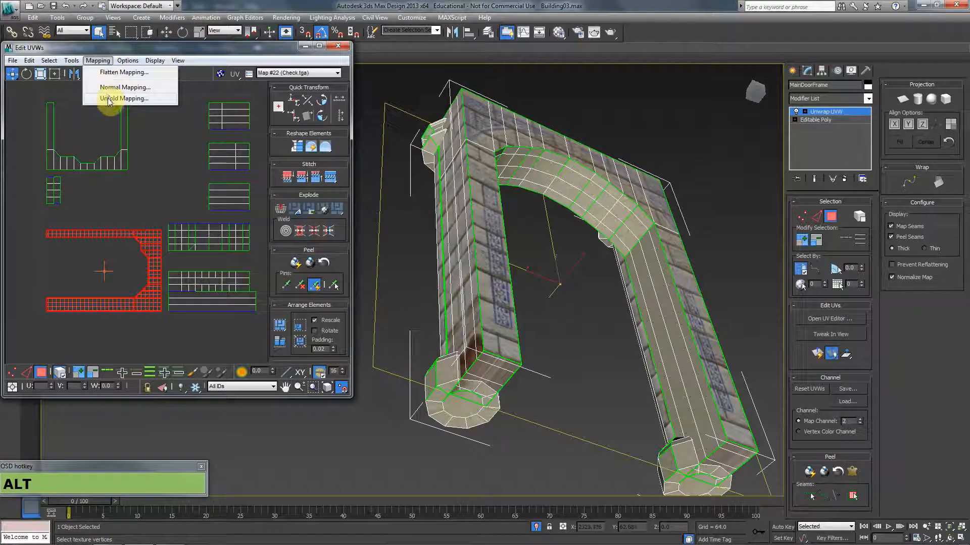
pyautogui.click(109, 99)
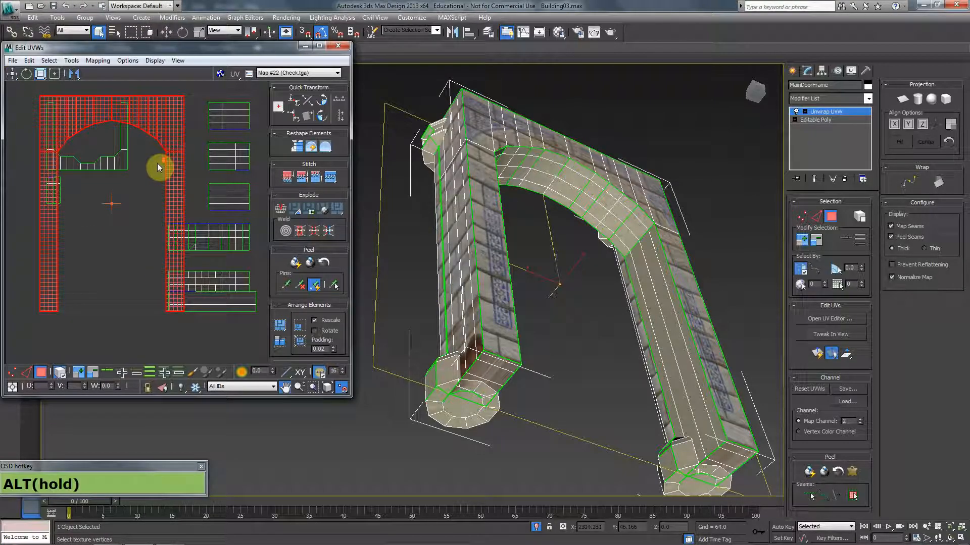
pyautogui.scroll(-2, 156, 163)
pyautogui.moveTo(153, 199); pyautogui.dragTo(151, 195, button='middle')
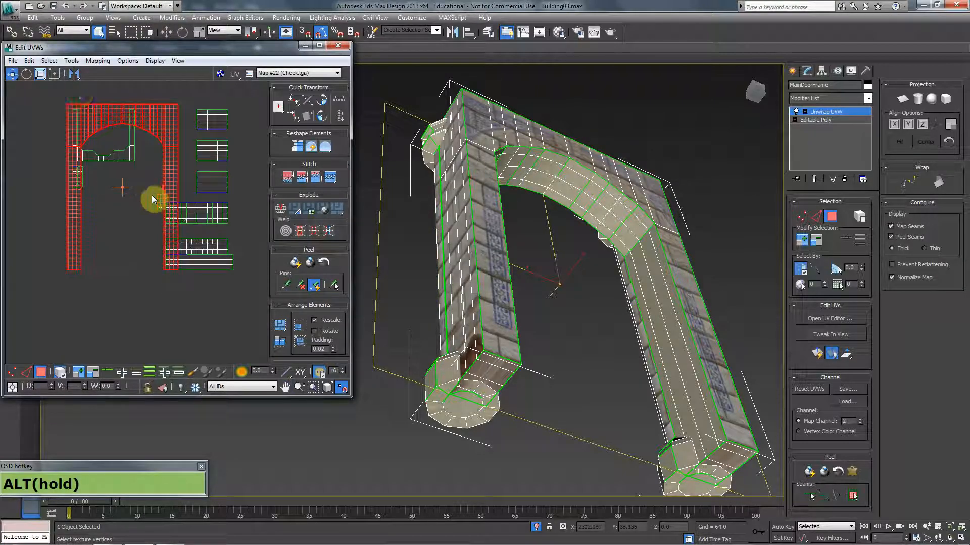
# Step: Shrink the unfolded arch to about ten by eleven grid squares and place it below the small paired strips
pyautogui.click(54, 74)
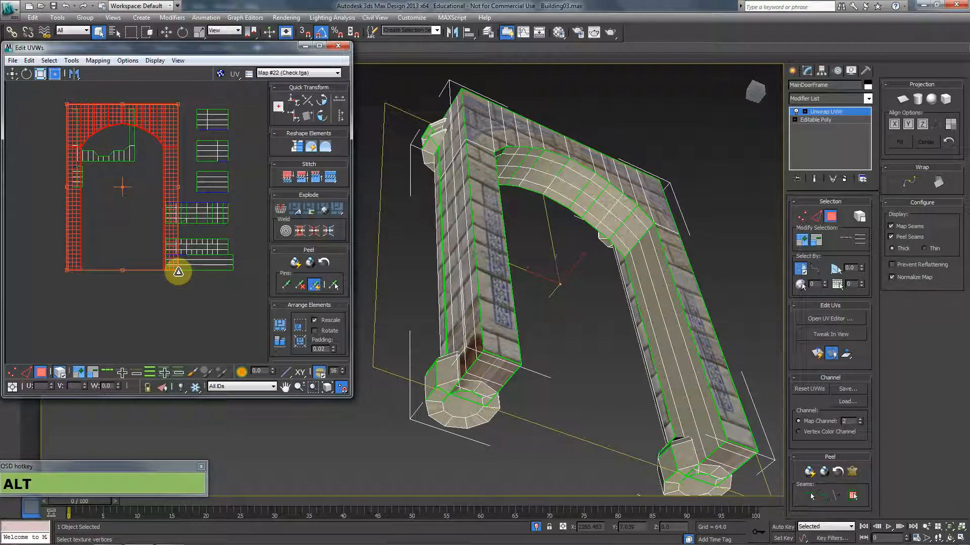
pyautogui.keyDown('alt'); pyautogui.moveTo(178, 272); pyautogui.dragTo(163, 162); pyautogui.keyUp('alt')
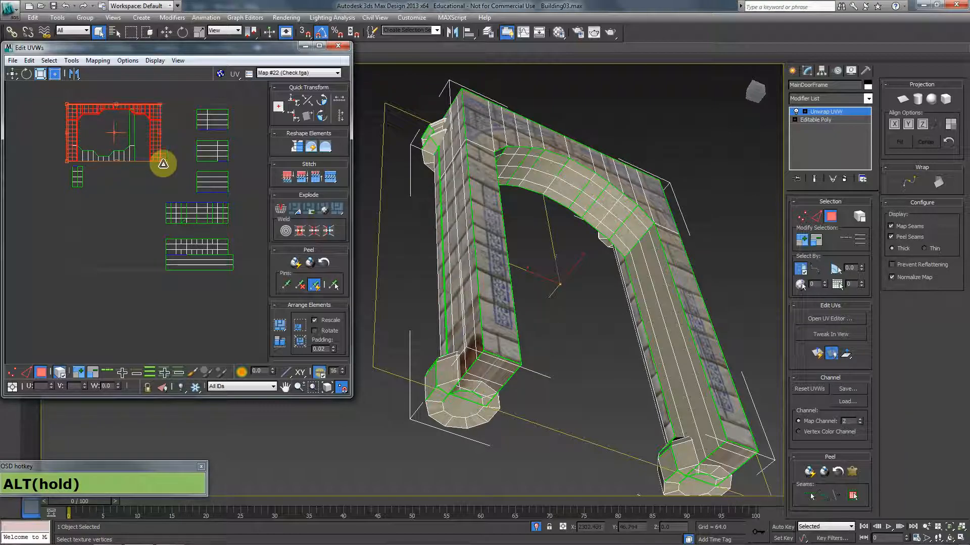
pyautogui.keyDown('alt'); pyautogui.moveTo(139, 108); pyautogui.dragTo(145, 220); pyautogui.keyUp('alt')
pyautogui.keyDown('alt'); pyautogui.scroll(3, 135, 240); pyautogui.keyUp('alt')
pyautogui.keyDown('alt'); pyautogui.moveTo(162, 278); pyautogui.dragTo(117, 279); pyautogui.keyUp('alt')
pyautogui.keyDown('alt'); pyautogui.moveTo(113, 279); pyautogui.dragTo(151, 277, button='middle'); pyautogui.keyUp('alt')
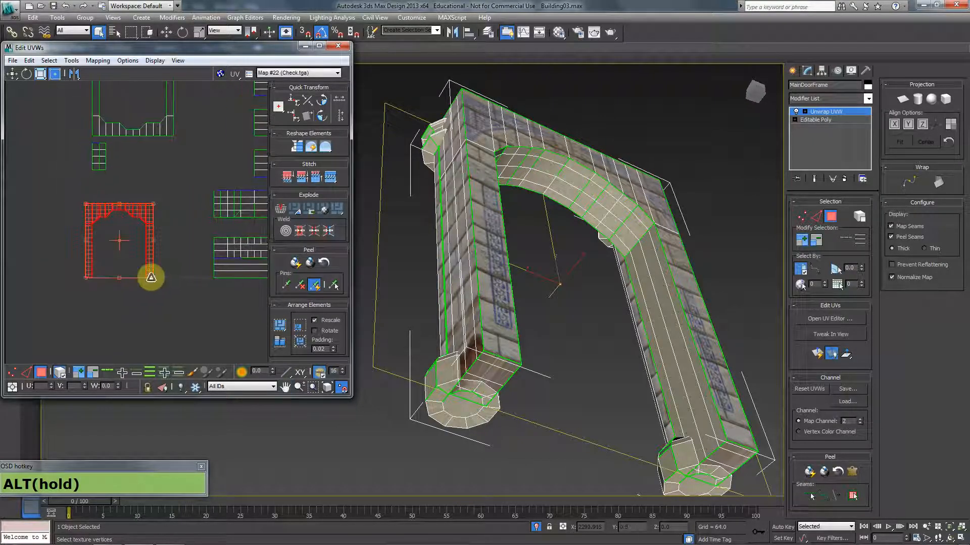
# Step: Select the inverted faces to examine those in the newly unfolded arch cluster
pyautogui.click(49, 60)
pyautogui.click(76, 147)
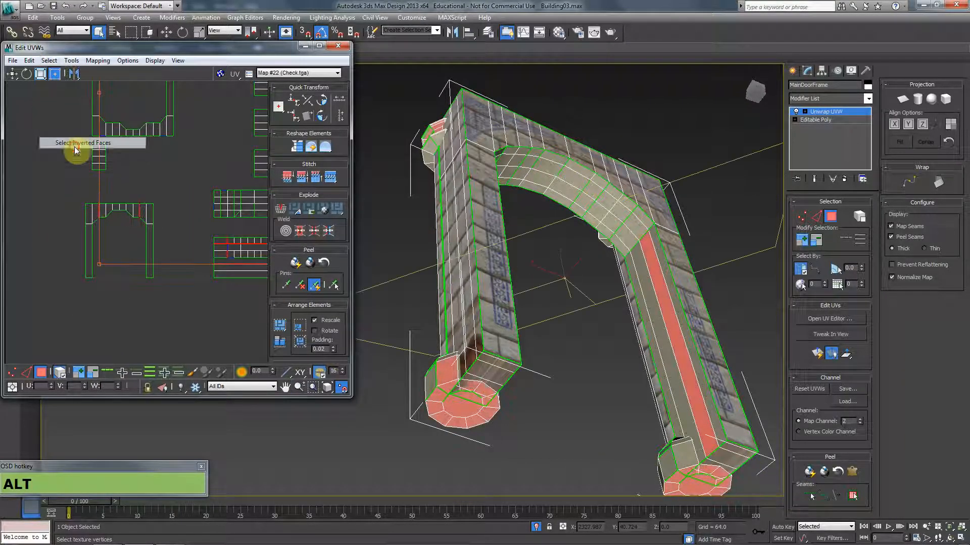
pyautogui.scroll(3, 129, 234)
pyautogui.keyDown('alt'); pyautogui.moveTo(98, 238); pyautogui.dragTo(216, 200, button='middle'); pyautogui.keyUp('alt')
# Step: Select all edges of the new arch cluster, widen it to about twelve grid squares, and deselect it
pyautogui.press('2')
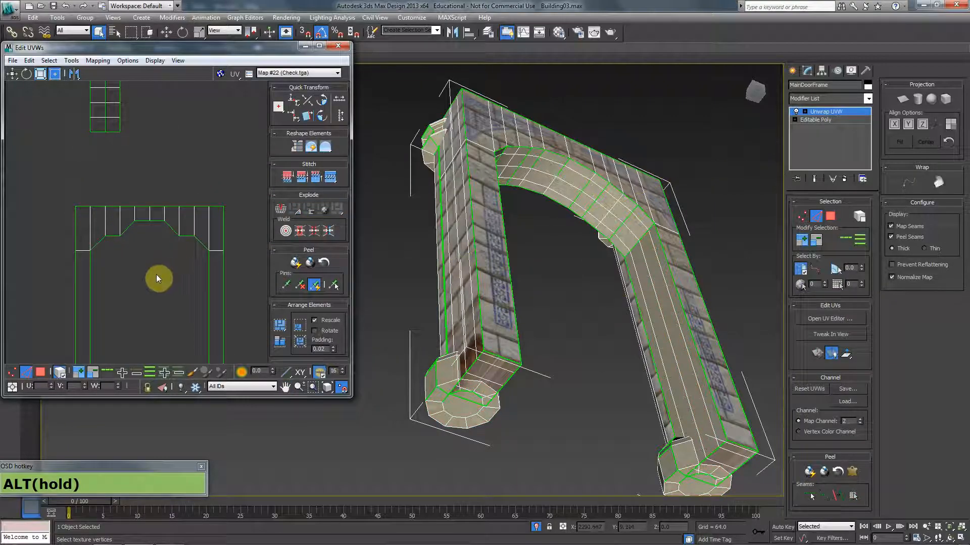
pyautogui.scroll(1, 193, 237)
pyautogui.keyDown('alt'); pyautogui.moveTo(193, 237); pyautogui.dragTo(169, 218, button='middle'); pyautogui.keyUp('alt')
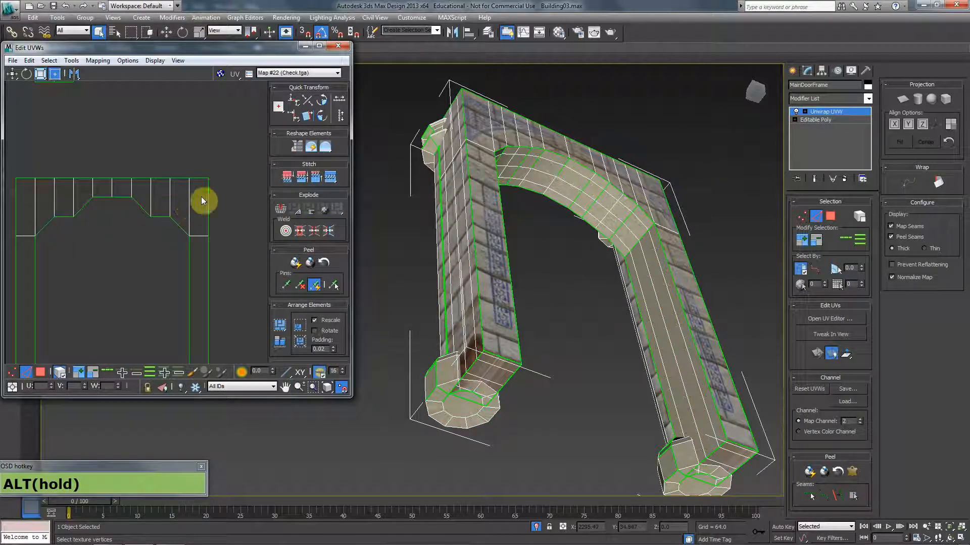
pyautogui.click(169, 198)
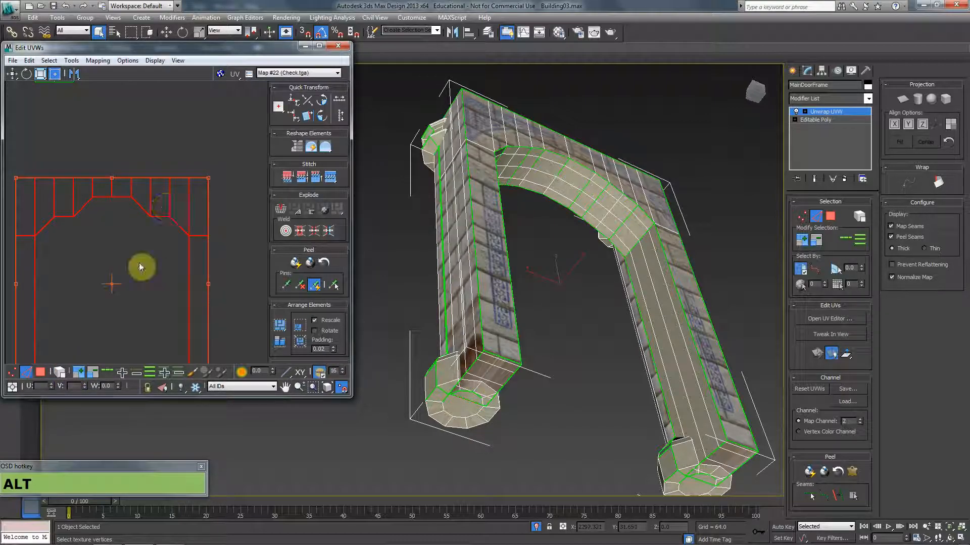
pyautogui.click(43, 130)
pyautogui.keyDown('alt'); pyautogui.moveTo(178, 196); pyautogui.dragTo(177, 197); pyautogui.keyUp('alt')
pyautogui.scroll(-3, 170, 201)
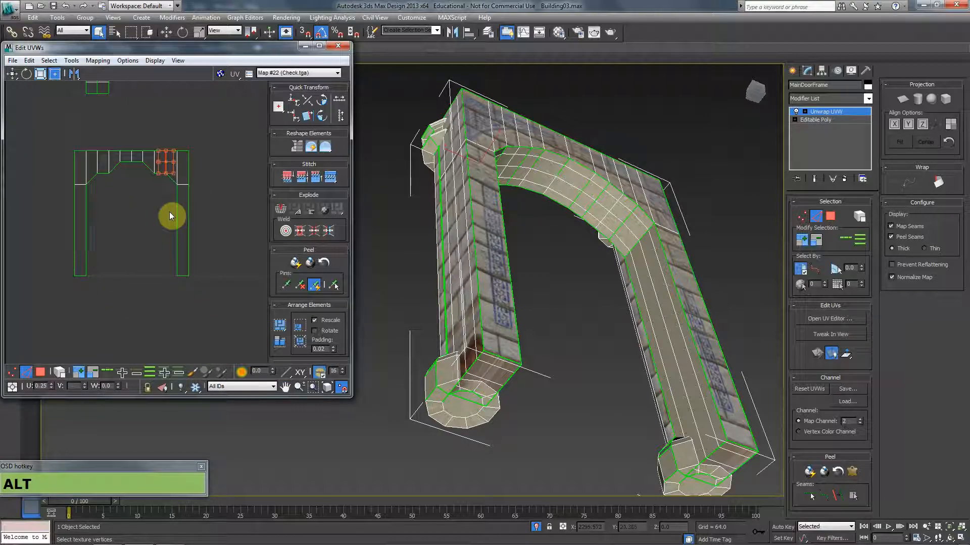
pyautogui.moveTo(219, 132); pyautogui.dragTo(51, 313)
pyautogui.keyDown('alt'); pyautogui.moveTo(188, 276); pyautogui.dragTo(207, 278); pyautogui.keyUp('alt')
pyautogui.click(183, 298)
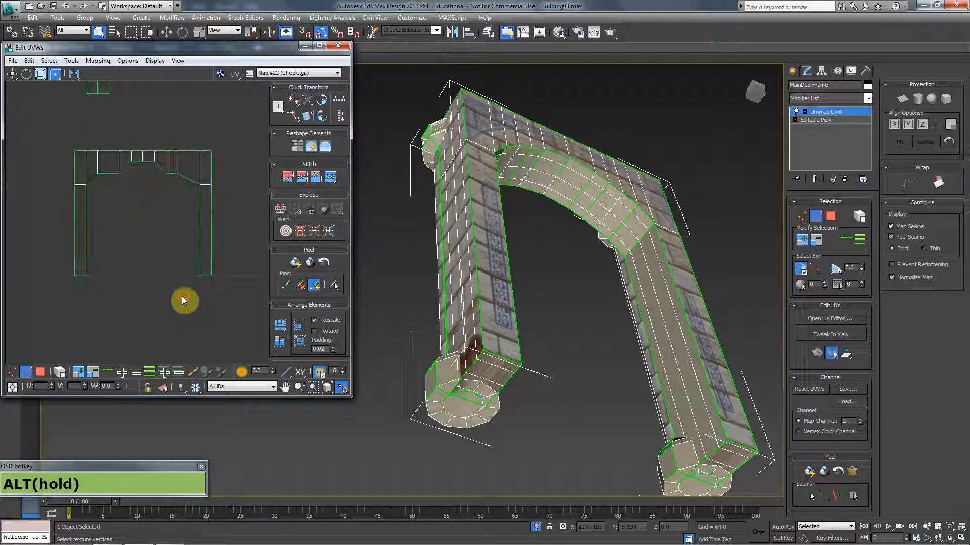
# Step: Move the collapsed vertical edge in the arch's upper right section one grid square outward, declining the autobackup resave
pyautogui.click(178, 167)
pyautogui.press('2')
pyautogui.click(29, 373)
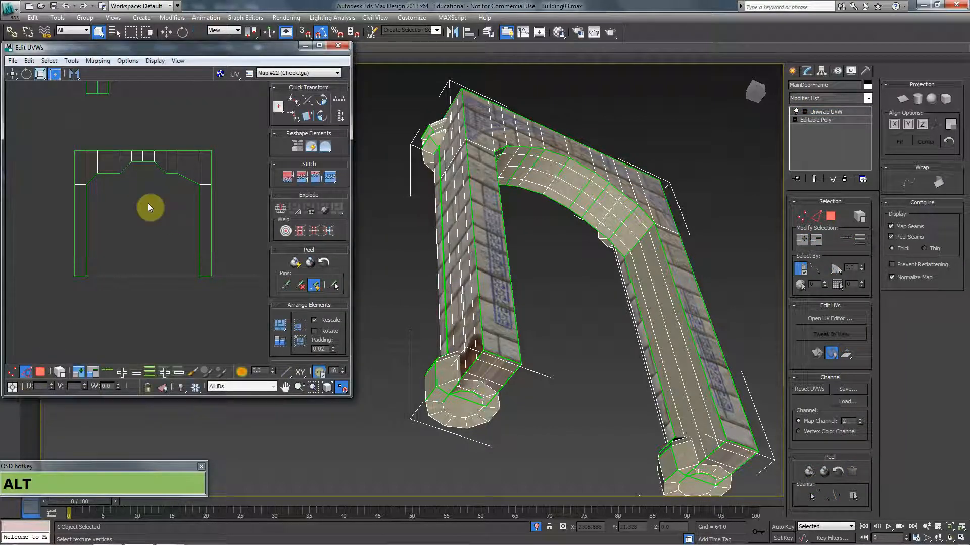
pyautogui.keyDown('alt'); pyautogui.moveTo(180, 169); pyautogui.dragTo(183, 259, button='middle'); pyautogui.keyUp('alt')
pyautogui.keyDown('alt'); pyautogui.scroll(3, 184, 260); pyautogui.keyUp('alt')
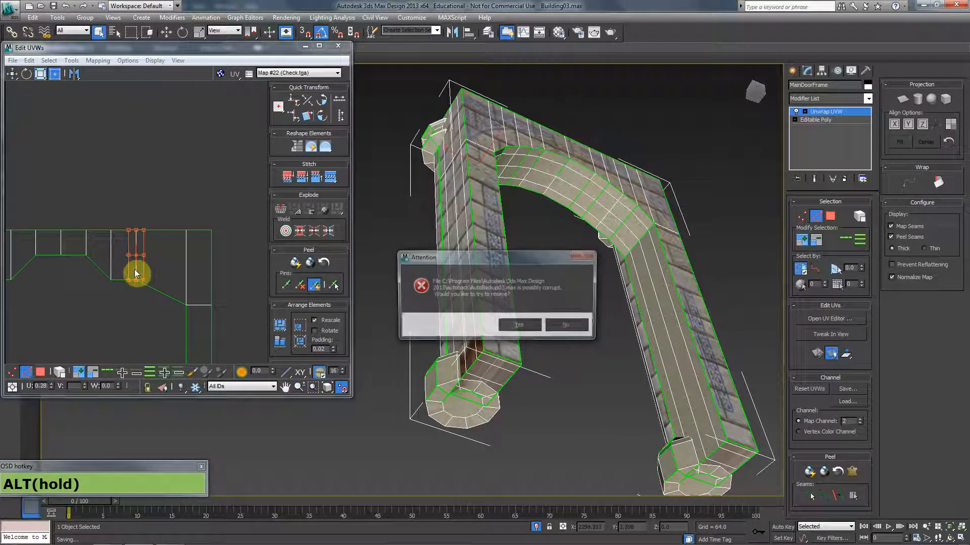
pyautogui.click(582, 329)
pyautogui.click(135, 267)
pyautogui.keyDown('alt'); pyautogui.moveTo(128, 267); pyautogui.dragTo(160, 265); pyautogui.keyUp('alt')
# Step: Select the inverted faces to recheck the arch's top section, including its upper left corner
pyautogui.keyDown('alt'); pyautogui.moveTo(137, 297); pyautogui.dragTo(259, 284, button='middle'); pyautogui.keyUp('alt')
pyautogui.click(40, 372)
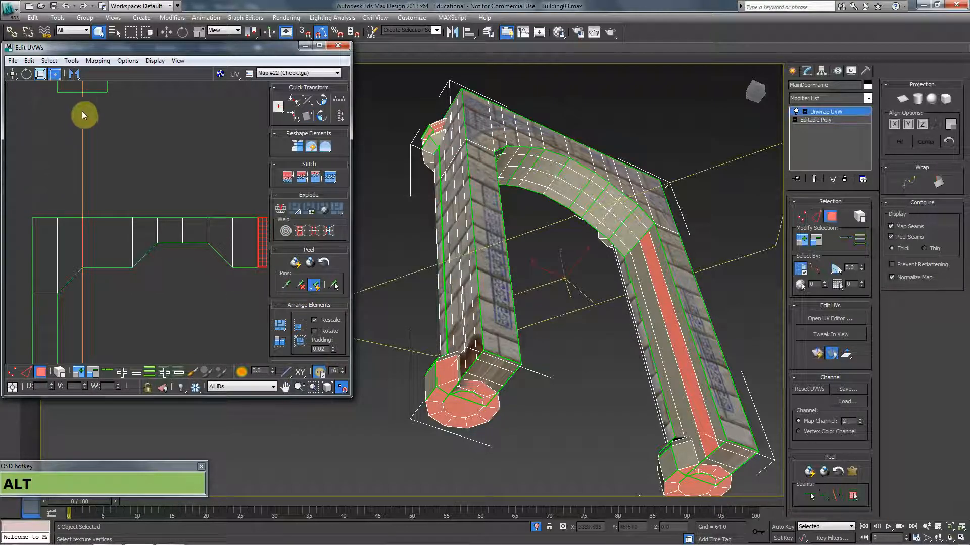
pyautogui.click(52, 61)
pyautogui.click(75, 143)
pyautogui.scroll(-4, 190, 253)
pyautogui.keyDown('alt'); pyautogui.moveTo(190, 253); pyautogui.dragTo(255, 268, button='middle'); pyautogui.keyUp('alt')
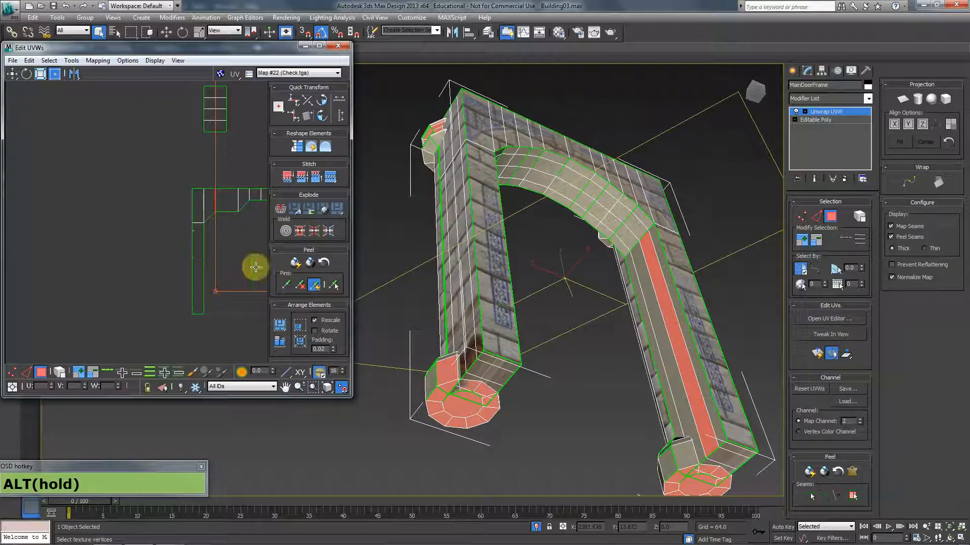
pyautogui.scroll(-1, 130, 270)
pyautogui.keyDown('alt'); pyautogui.moveTo(131, 266); pyautogui.dragTo(69, 266, button='middle'); pyautogui.keyUp('alt')
pyautogui.scroll(3, 115, 217)
# Step: Separate the overlapping vertical edges near the arch cluster's upper left corner, offsetting one of them sideways by one grid square
pyautogui.press('2')
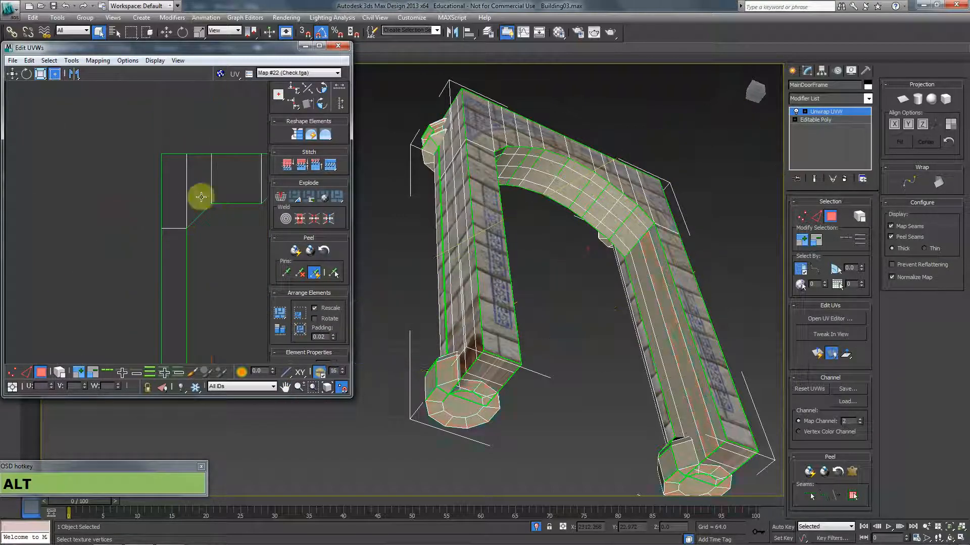
pyautogui.click(210, 190)
pyautogui.keyDown('alt'); pyautogui.moveTo(206, 198); pyautogui.dragTo(166, 213, button='middle'); pyautogui.keyUp('alt')
pyautogui.moveTo(195, 207); pyautogui.dragTo(159, 208)
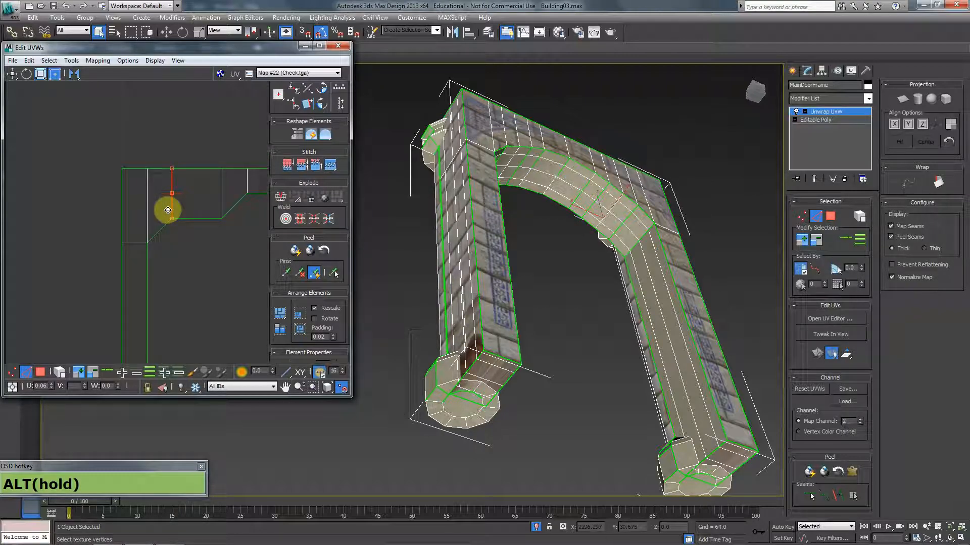
pyautogui.moveTo(172, 209); pyautogui.dragTo(177, 259)
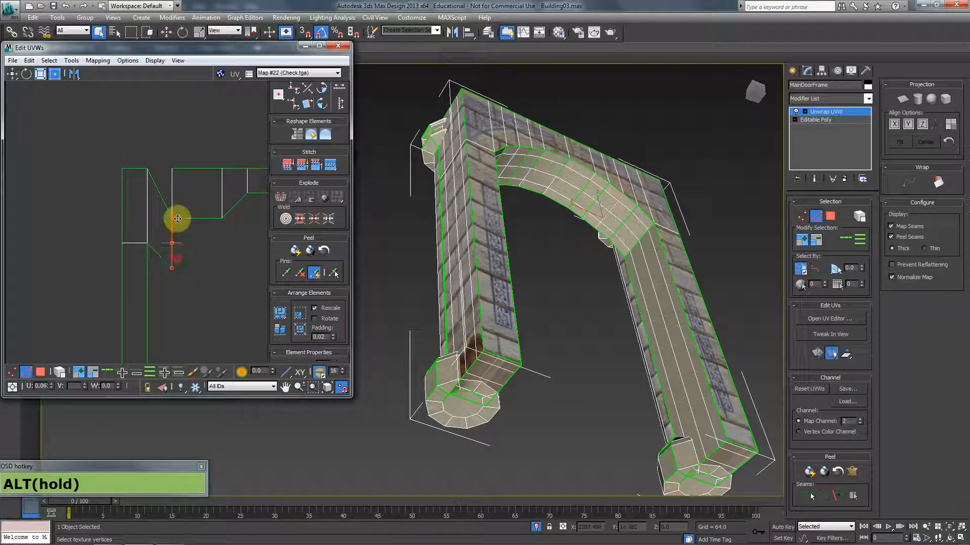
pyautogui.click(172, 195)
pyautogui.moveTo(178, 190); pyautogui.dragTo(203, 190)
# Step: Realign the displaced edge with the arch's top row and move its stray lower vertex back onto the grid
pyautogui.click(172, 231)
pyautogui.click(197, 206)
pyautogui.moveTo(198, 209); pyautogui.dragTo(173, 169)
pyautogui.click(171, 232)
pyautogui.press('1')
pyautogui.hotkey('ctrl', 'z')
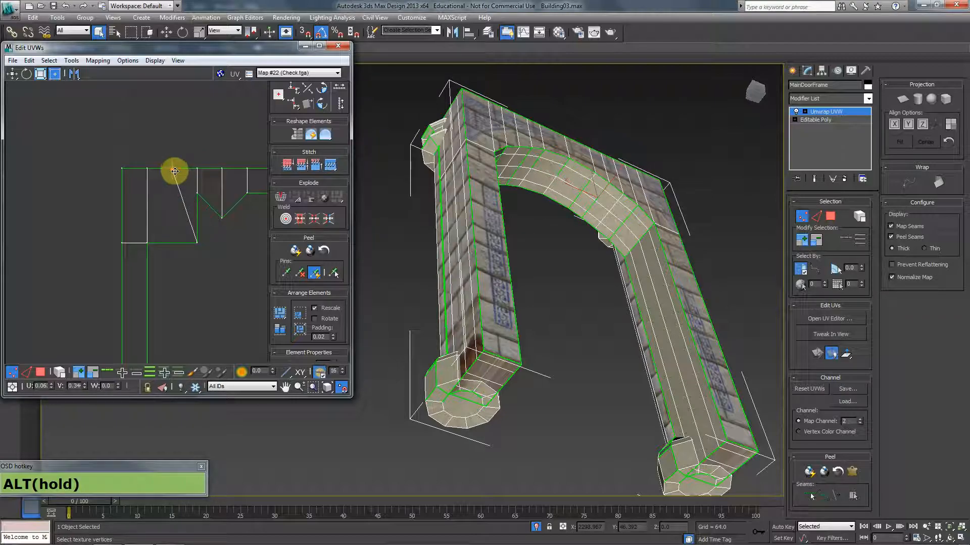
pyautogui.moveTo(196, 244); pyautogui.dragTo(168, 196)
# Step: Move the remaining low vertices of the arch's top section up so its inner edge runs straight one grid square deep
pyautogui.moveTo(181, 231); pyautogui.dragTo(49, 234, button='middle')
pyautogui.keyDown('alt'); pyautogui.moveTo(90, 219); pyautogui.dragTo(91, 197); pyautogui.keyUp('alt')
pyautogui.scroll(-5, 200, 221)
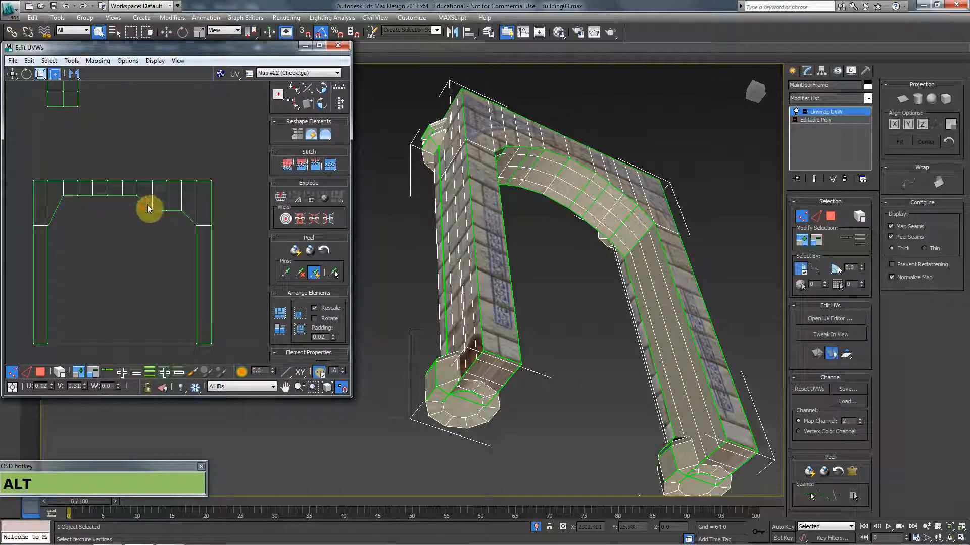
pyautogui.moveTo(147, 206); pyautogui.dragTo(184, 217)
pyautogui.scroll(-4, 189, 264)
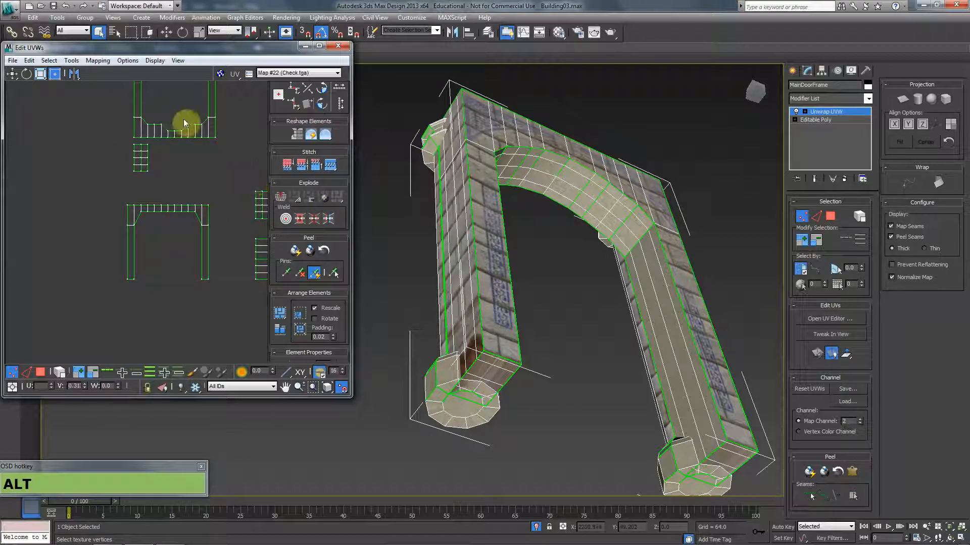
# Step: Select the inverted faces and examine them in the stacked strip clusters beside the arches
pyautogui.scroll(3, 171, 206)
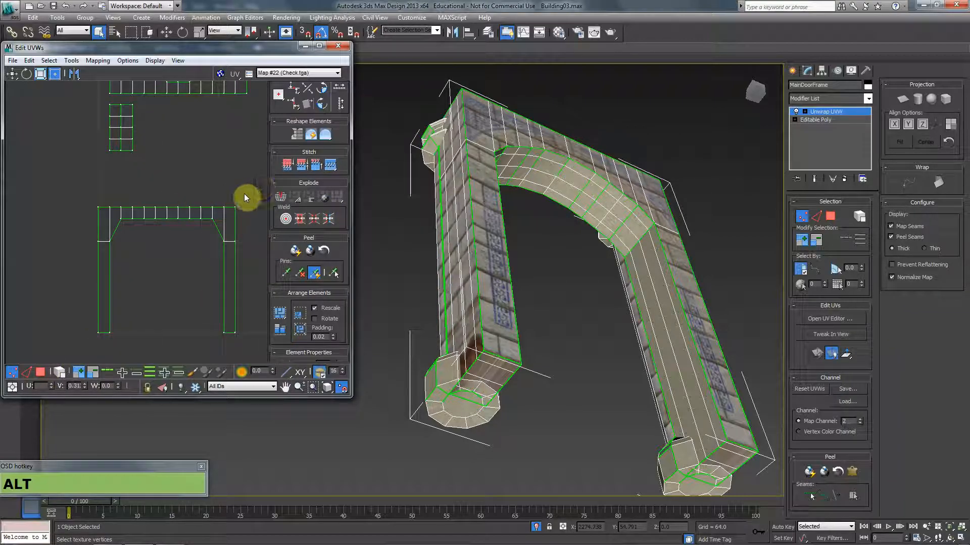
pyautogui.scroll(-3, 186, 240)
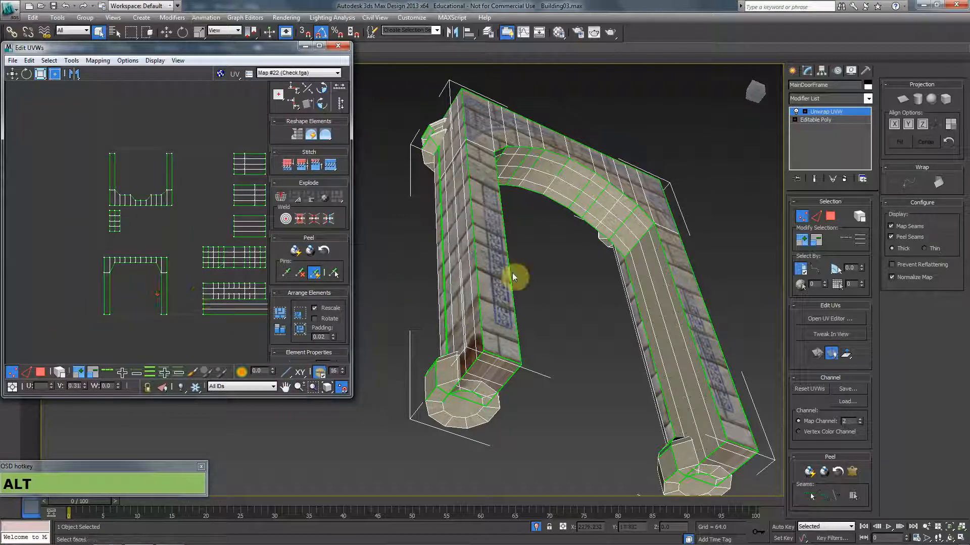
pyautogui.moveTo(108, 248); pyautogui.dragTo(76, 244, button='middle')
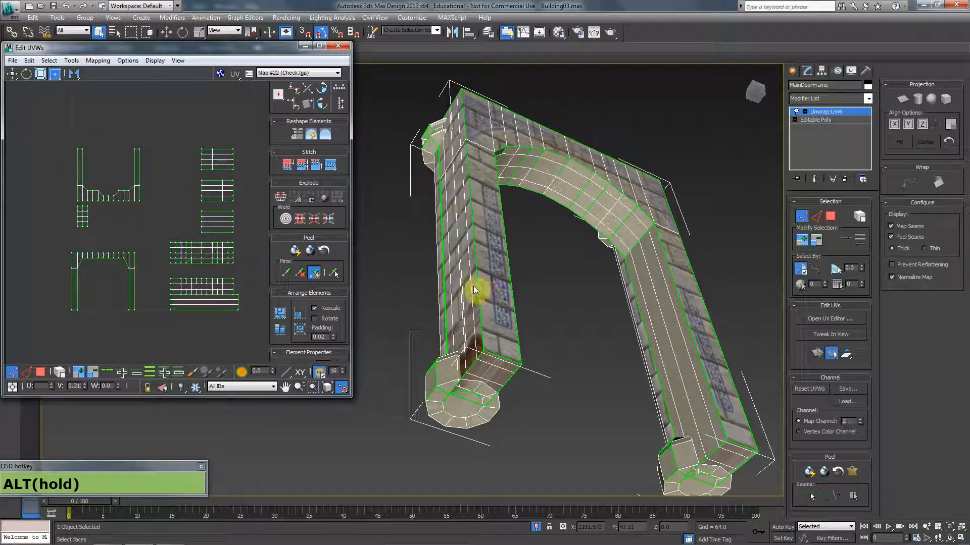
pyautogui.click(52, 61)
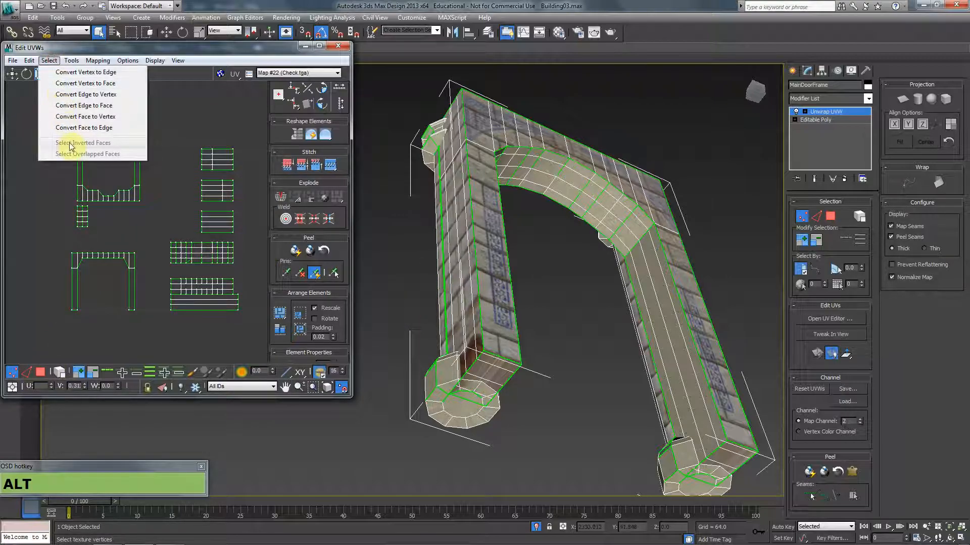
pyautogui.click(42, 373)
pyautogui.click(49, 60)
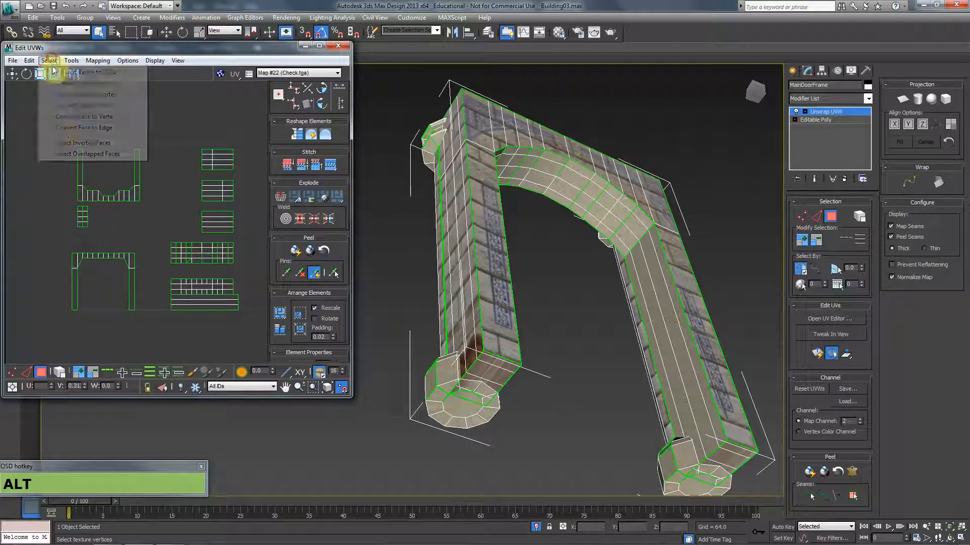
pyautogui.click(69, 150)
pyautogui.moveTo(201, 232); pyautogui.dragTo(167, 163, button='middle')
pyautogui.scroll(4, 187, 274)
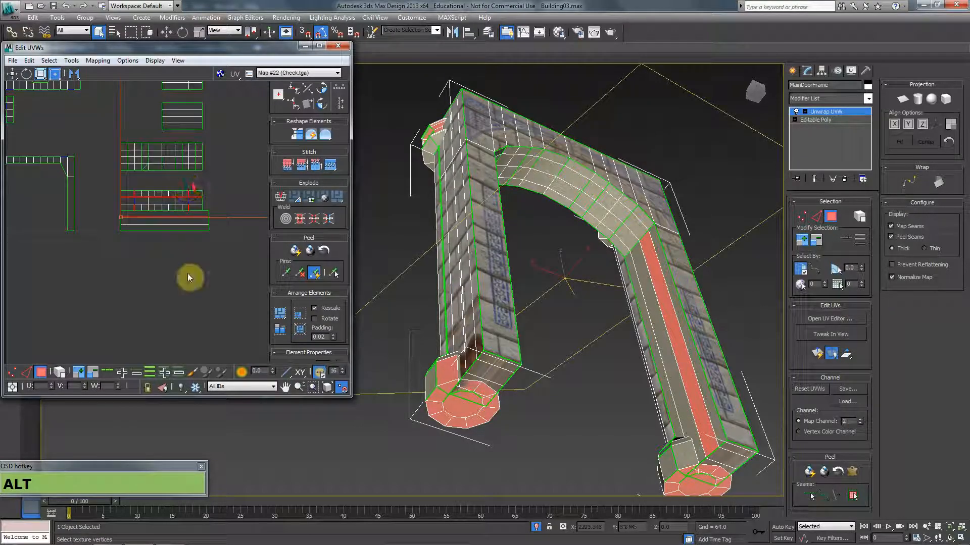
pyautogui.moveTo(184, 266); pyautogui.dragTo(204, 296, button='middle')
# Step: Select the whole cluster of the door frame's top surface and unfold it using Walk to closest face with normalized clusters
pyautogui.click(60, 372)
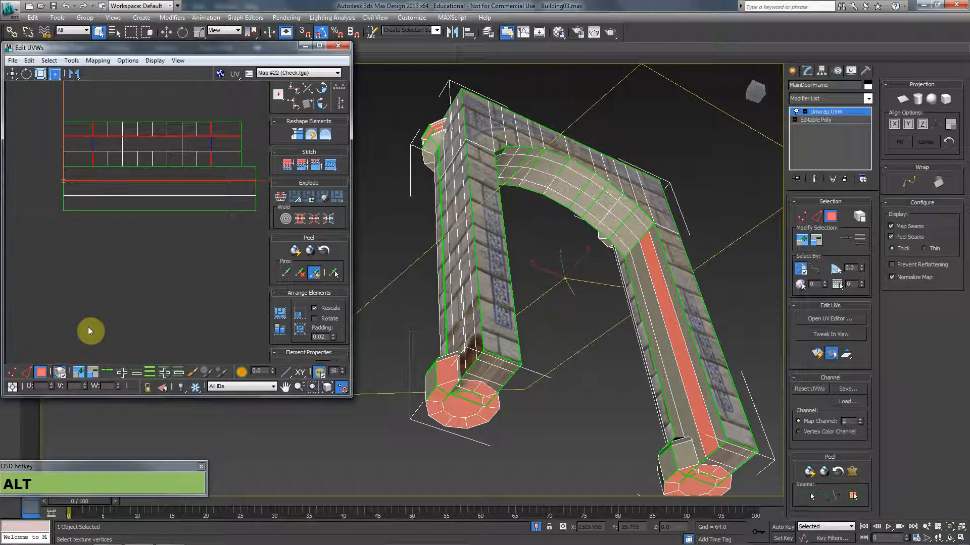
pyautogui.click(88, 326)
pyautogui.click(138, 134)
pyautogui.keyDown('alt'); pyautogui.moveTo(591, 210); pyautogui.dragTo(589, 310, button='middle'); pyautogui.keyUp('alt')
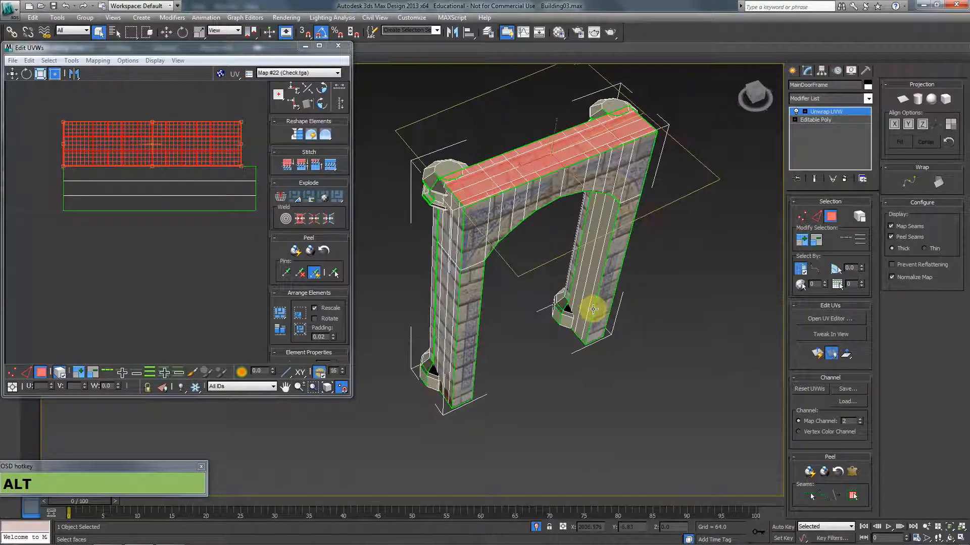
pyautogui.keyDown('alt'); pyautogui.moveTo(500, 245); pyautogui.dragTo(519, 228, button='middle'); pyautogui.keyUp('alt')
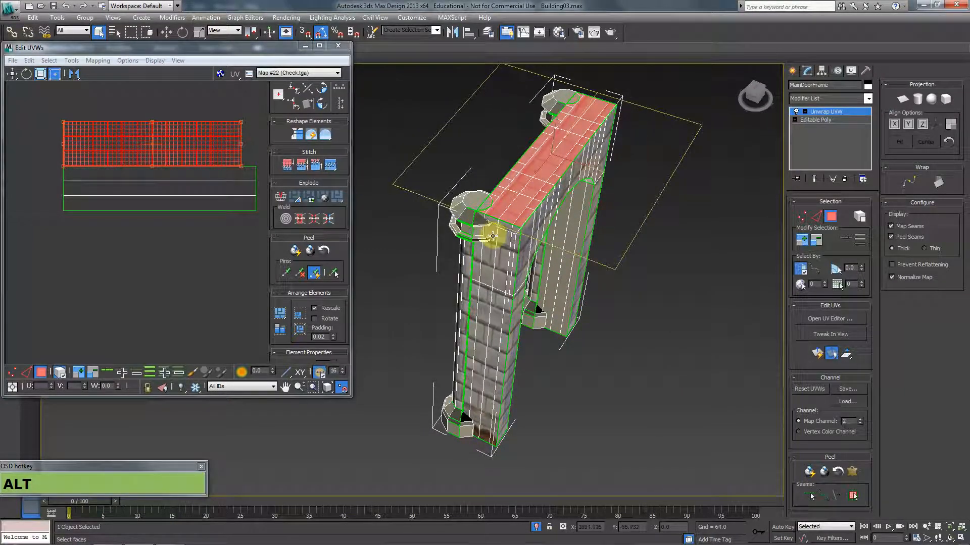
pyautogui.scroll(-3, 161, 242)
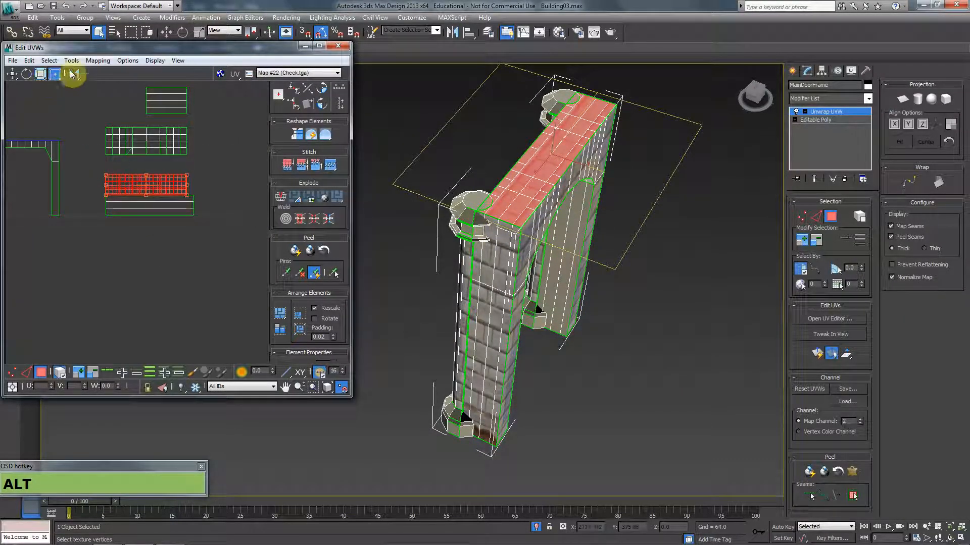
pyautogui.moveTo(87, 140); pyautogui.dragTo(107, 153, button='middle')
pyautogui.keyDown('alt'); pyautogui.moveTo(368, 249); pyautogui.dragTo(444, 207, button='middle'); pyautogui.keyUp('alt')
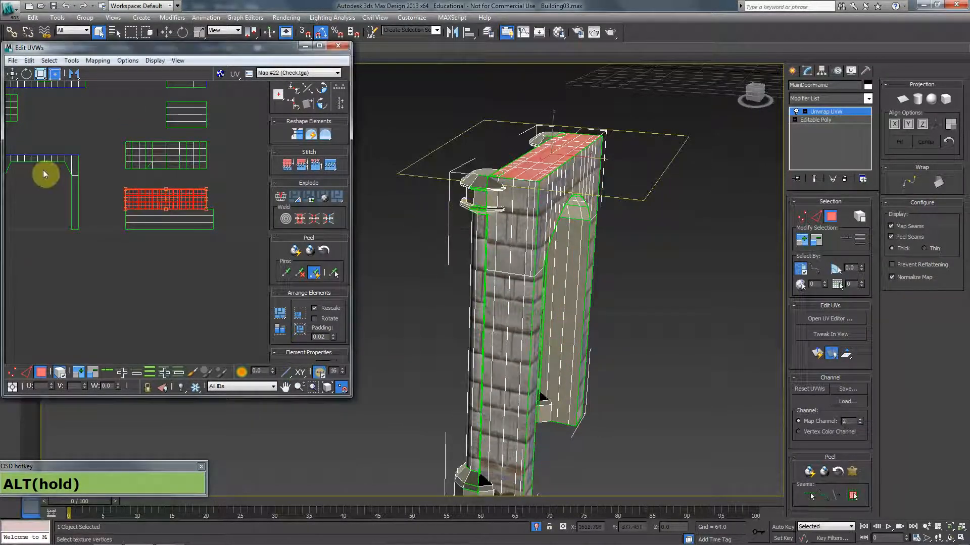
pyautogui.keyDown('alt'); pyautogui.moveTo(494, 238); pyautogui.dragTo(493, 242, button='middle'); pyautogui.keyUp('alt')
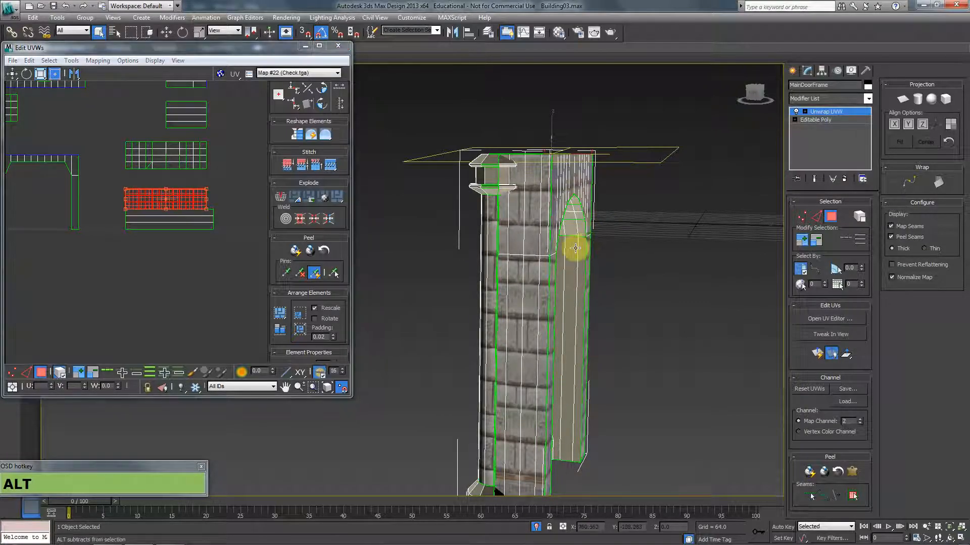
pyautogui.click(72, 60)
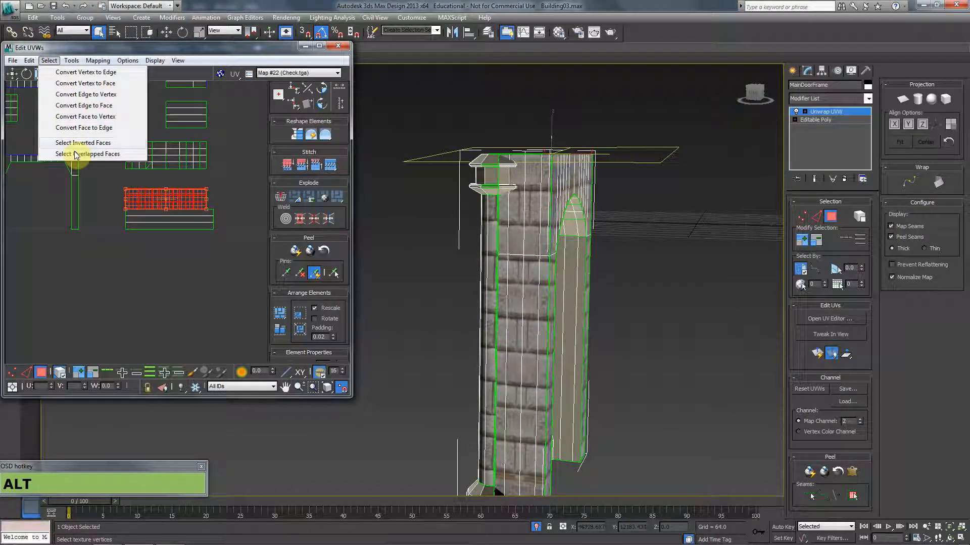
pyautogui.click(105, 94)
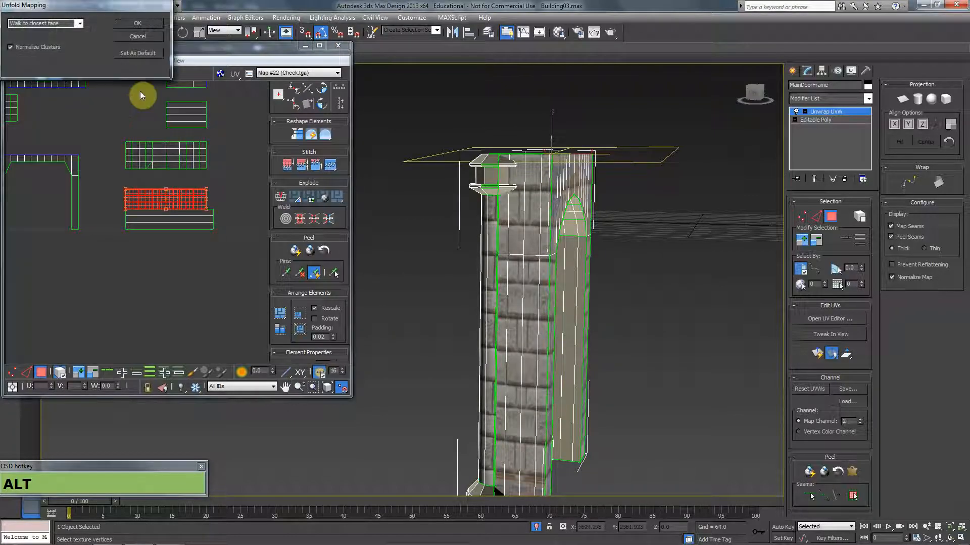
pyautogui.click(146, 26)
# Step: Shrink the unfolded top-surface cluster to about seven by four grid squares and place it beside the small cluster between the arches
pyautogui.moveTo(137, 147); pyautogui.dragTo(189, 179, button='middle')
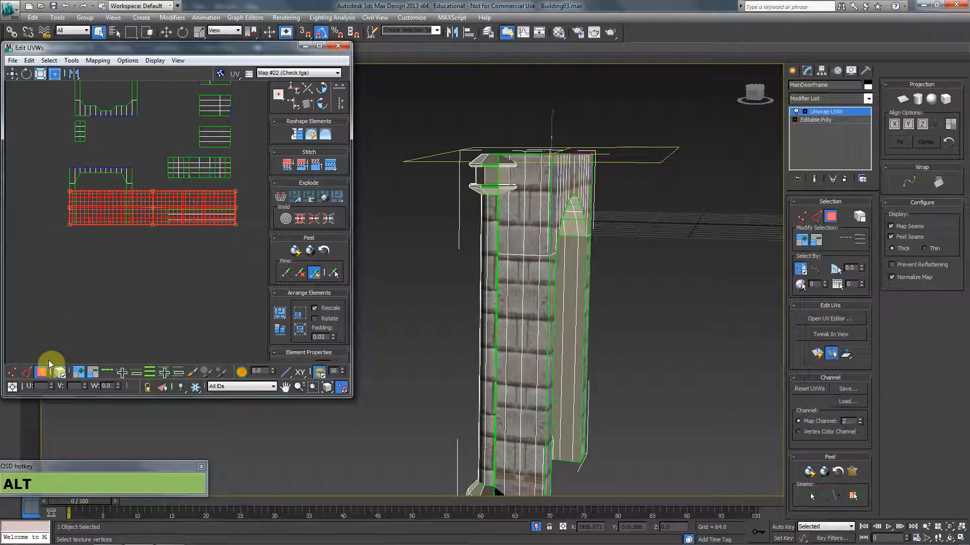
pyautogui.scroll(2, 231, 205)
pyautogui.keyDown('alt'); pyautogui.moveTo(170, 246); pyautogui.dragTo(209, 253, button='middle'); pyautogui.keyUp('alt')
pyautogui.scroll(-1, 211, 251)
pyautogui.moveTo(243, 239); pyautogui.dragTo(95, 193)
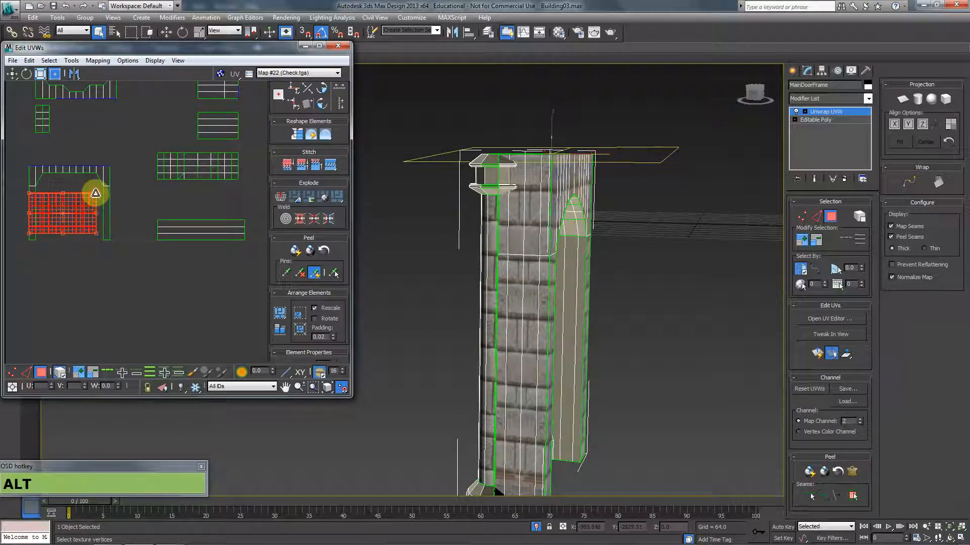
pyautogui.moveTo(93, 233); pyautogui.dragTo(98, 129)
pyautogui.moveTo(97, 163); pyautogui.dragTo(189, 223, button='middle')
pyautogui.scroll(3, 190, 223)
pyautogui.moveTo(127, 169); pyautogui.dragTo(88, 177)
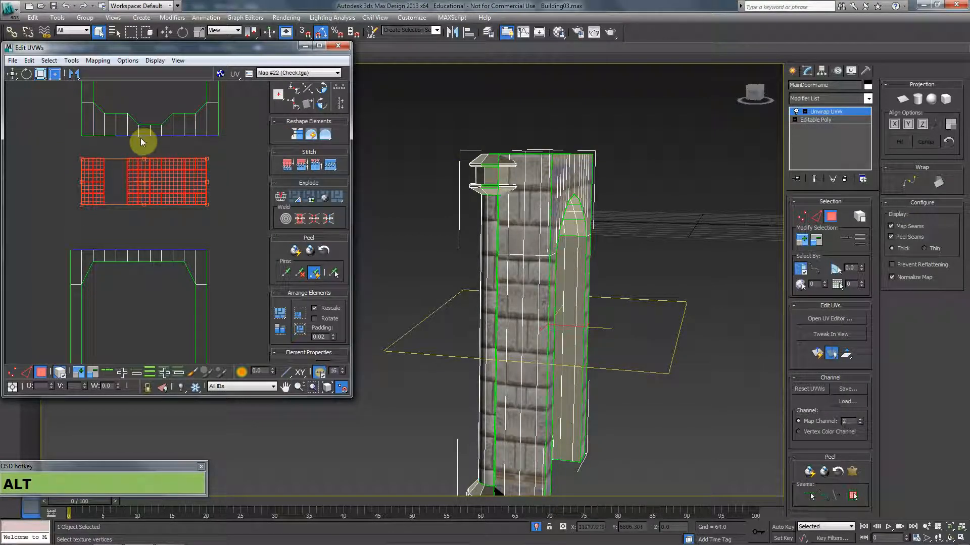
# Step: Select the inverted faces again to recheck all clusters, and clear the selection
pyautogui.click(111, 228)
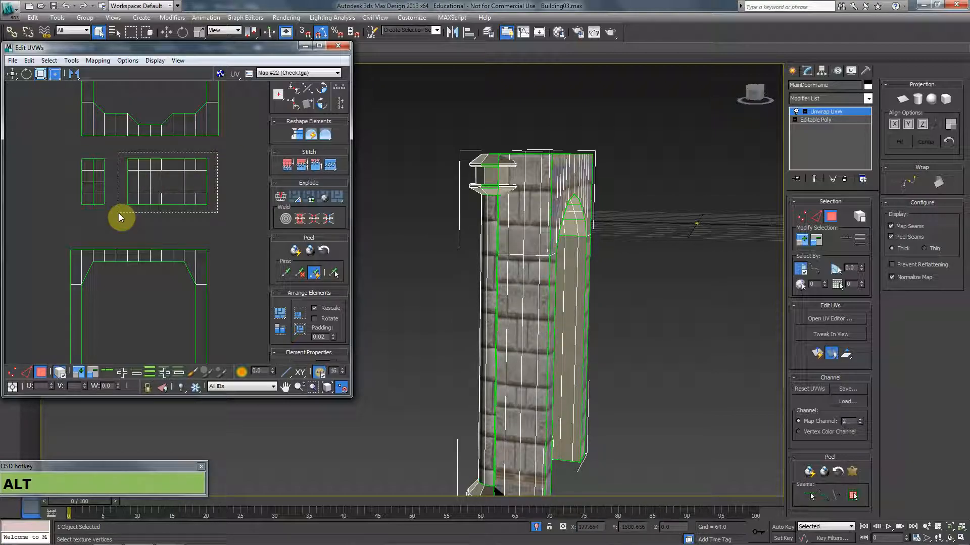
pyautogui.moveTo(120, 214); pyautogui.dragTo(234, 158)
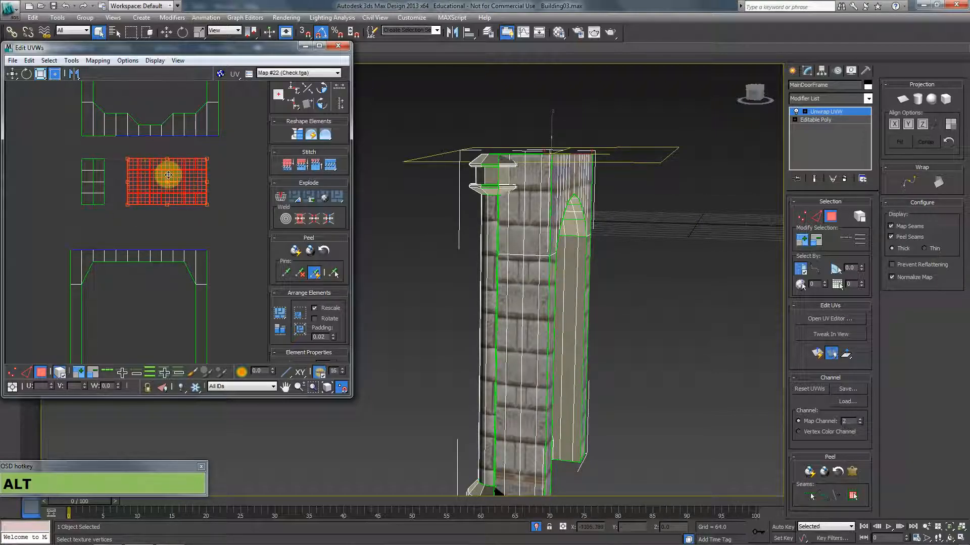
pyautogui.moveTo(176, 230); pyautogui.dragTo(124, 218, button='middle')
pyautogui.scroll(-2, 126, 220)
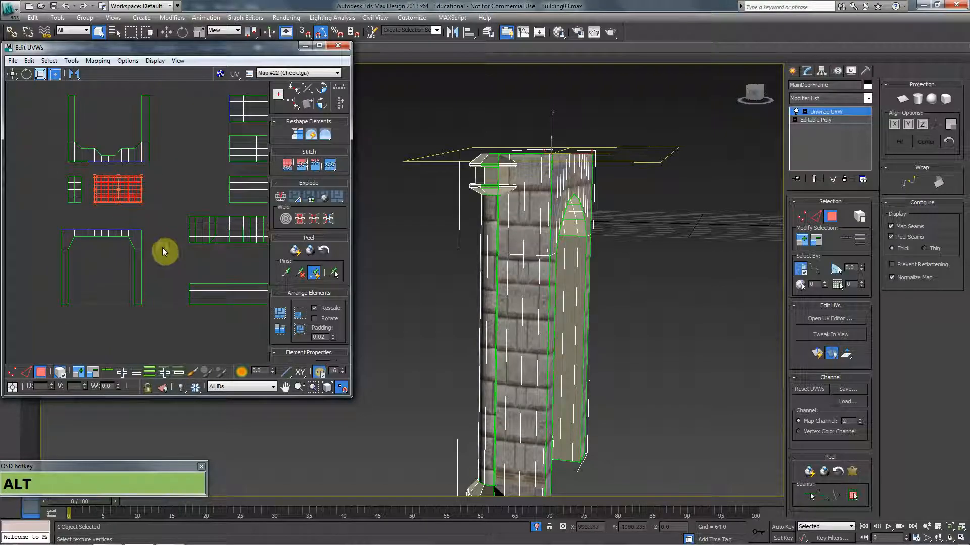
pyautogui.scroll(-1, 162, 247)
pyautogui.moveTo(257, 267); pyautogui.dragTo(153, 237, button='middle')
pyautogui.click(54, 74)
pyautogui.click(49, 61)
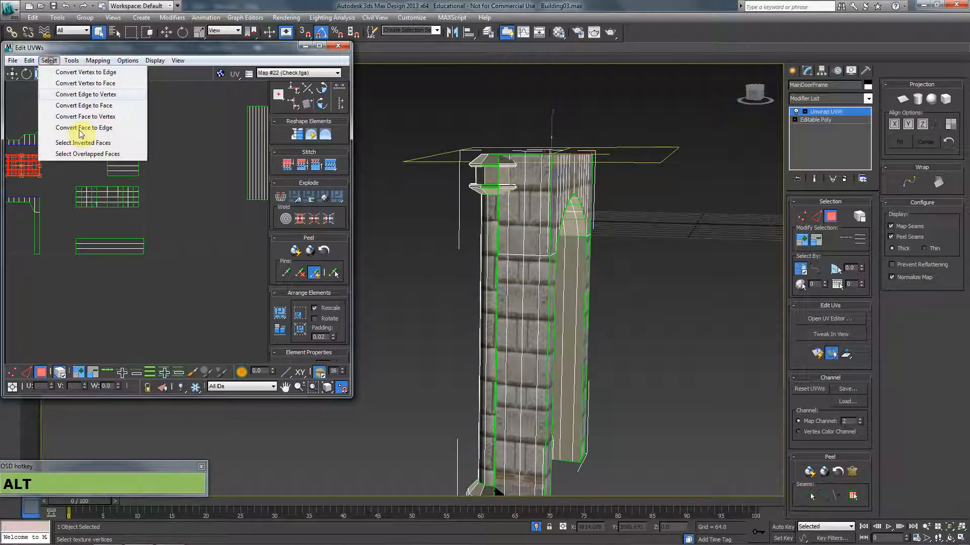
pyautogui.click(85, 143)
pyautogui.moveTo(103, 218); pyautogui.dragTo(179, 242, button='middle')
pyautogui.scroll(-1, 175, 243)
pyautogui.moveTo(119, 246); pyautogui.dragTo(79, 217, button='middle')
pyautogui.click(129, 274)
# Step: Select strip clusters and an inner leg surface to identify which parts of the door frame they map
pyautogui.scroll(1, 129, 274)
pyautogui.scroll(2, 126, 276)
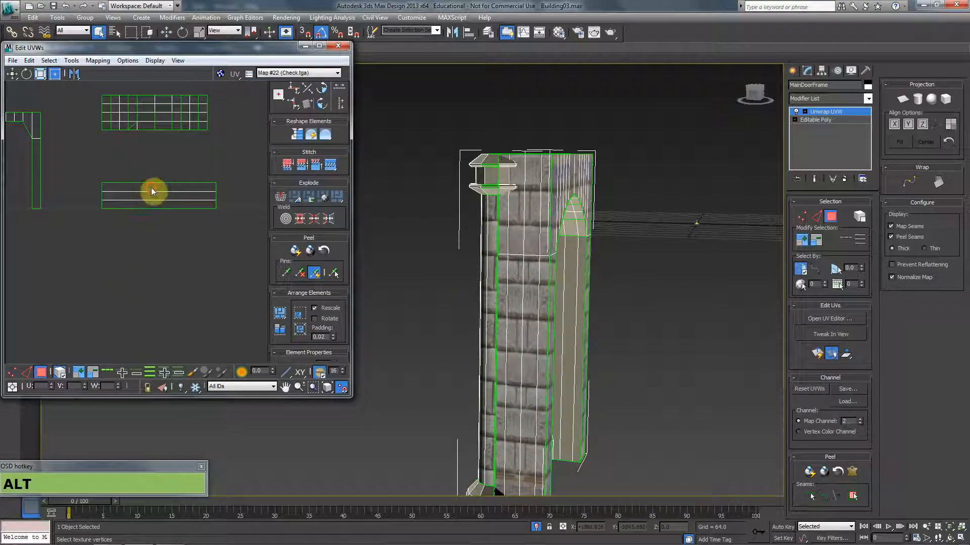
pyautogui.click(151, 195)
pyautogui.keyDown('alt'); pyautogui.moveTo(556, 301); pyautogui.dragTo(394, 322, button='middle'); pyautogui.keyUp('alt')
pyautogui.click(490, 285)
pyautogui.scroll(-3, 83, 181)
pyautogui.moveTo(116, 163); pyautogui.dragTo(147, 233, button='middle')
pyautogui.scroll(3, 167, 268)
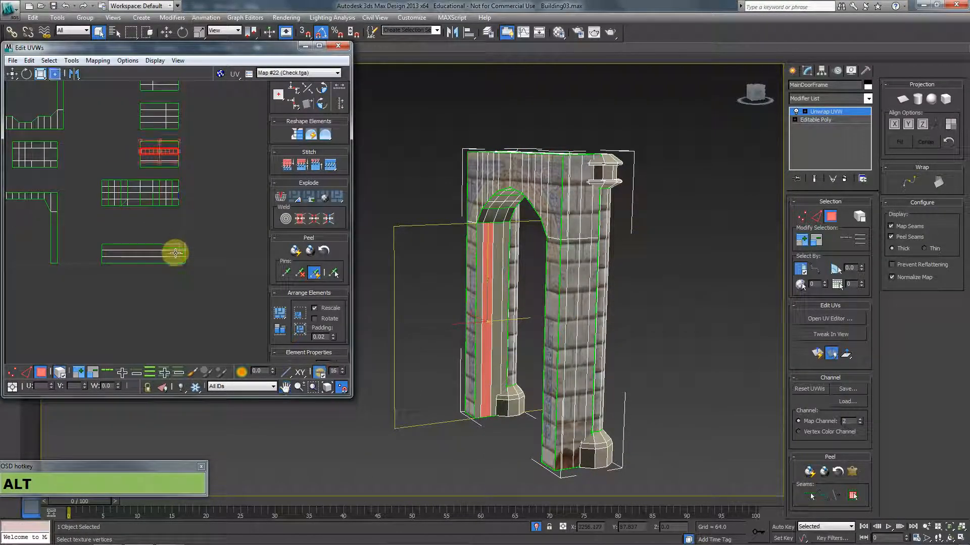
# Step: Select the whole cluster of the arch's curved underside and move it down near the lowest strip cluster
pyautogui.click(175, 191)
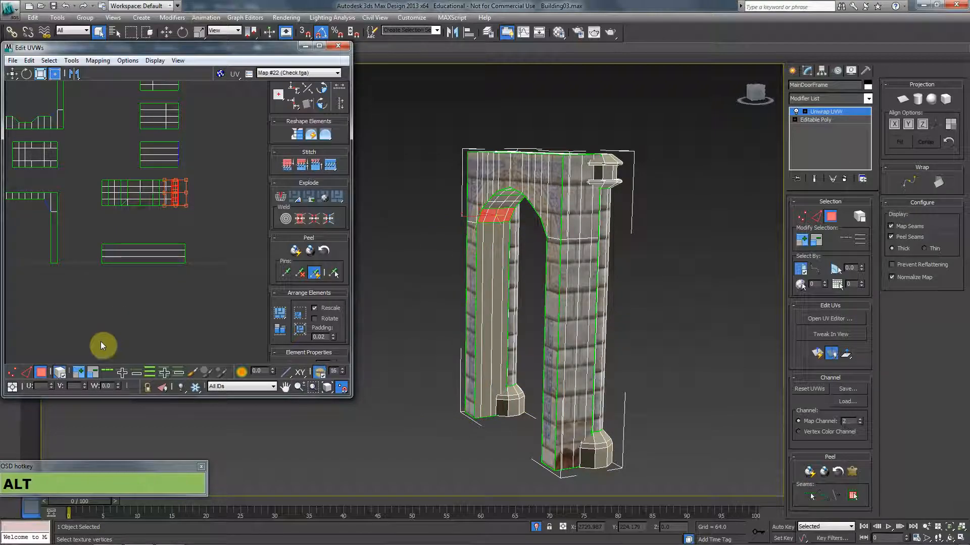
pyautogui.click(134, 185)
pyautogui.moveTo(84, 209); pyautogui.dragTo(200, 171)
pyautogui.keyDown('alt'); pyautogui.moveTo(494, 233); pyautogui.dragTo(579, 194, button='middle'); pyautogui.keyUp('alt')
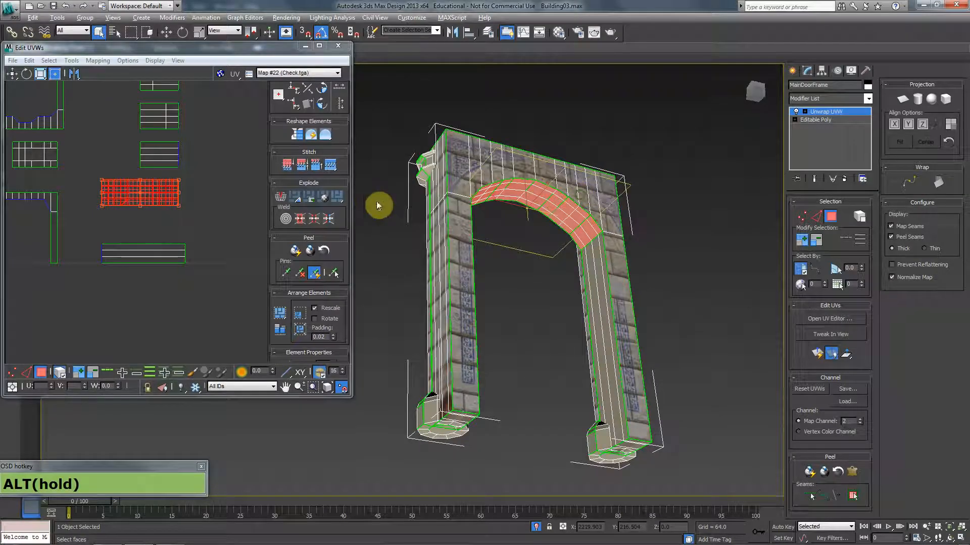
pyautogui.moveTo(164, 202); pyautogui.dragTo(164, 228)
# Step: Select the inner leg's strip cluster and unfold it using the Unfold Mapping defaults
pyautogui.click(167, 262)
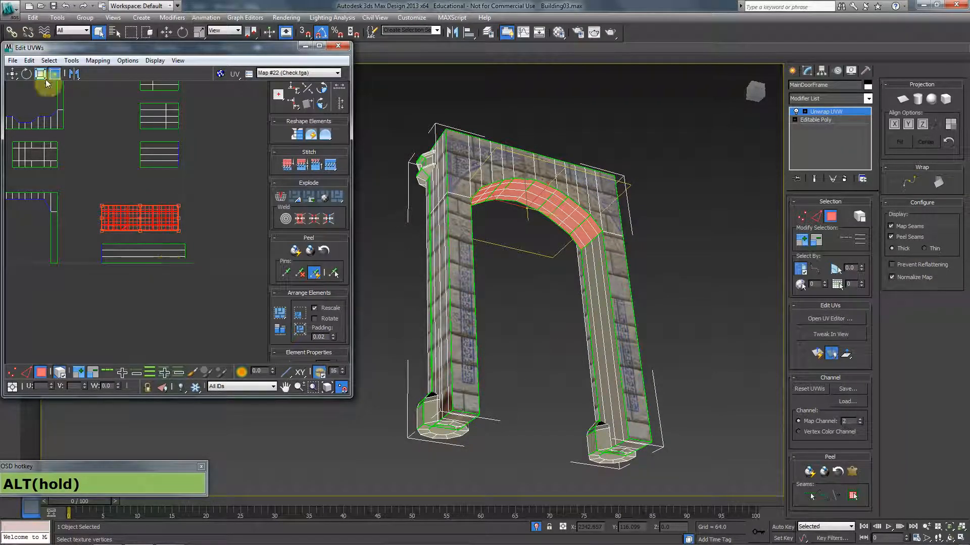
pyautogui.click(98, 60)
pyautogui.click(110, 87)
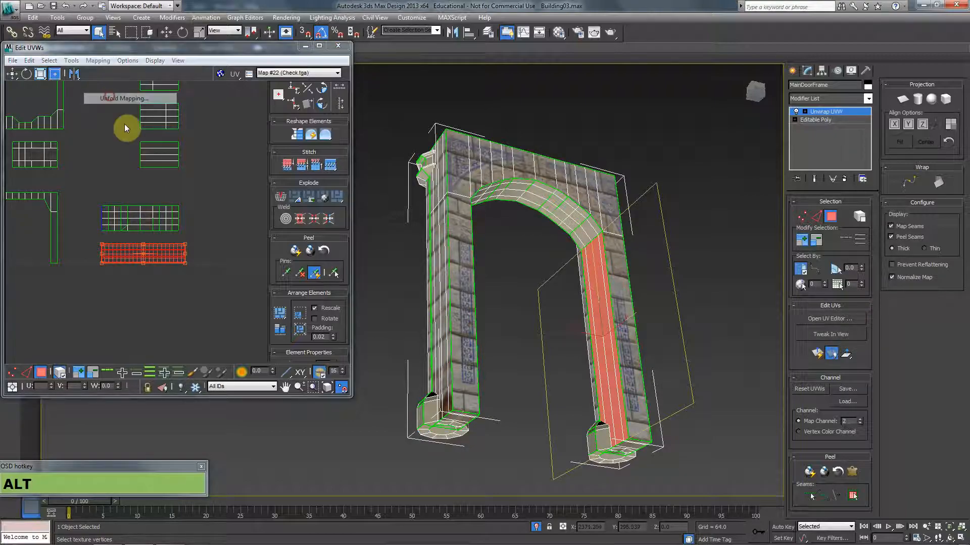
pyautogui.click(156, 22)
# Step: Shorten the unfolded inner leg strip cluster and place it just above the arch underside cluster, aligned with its outer end
pyautogui.keyDown('alt'); pyautogui.moveTo(245, 177); pyautogui.dragTo(323, 184, button='middle'); pyautogui.keyUp('alt')
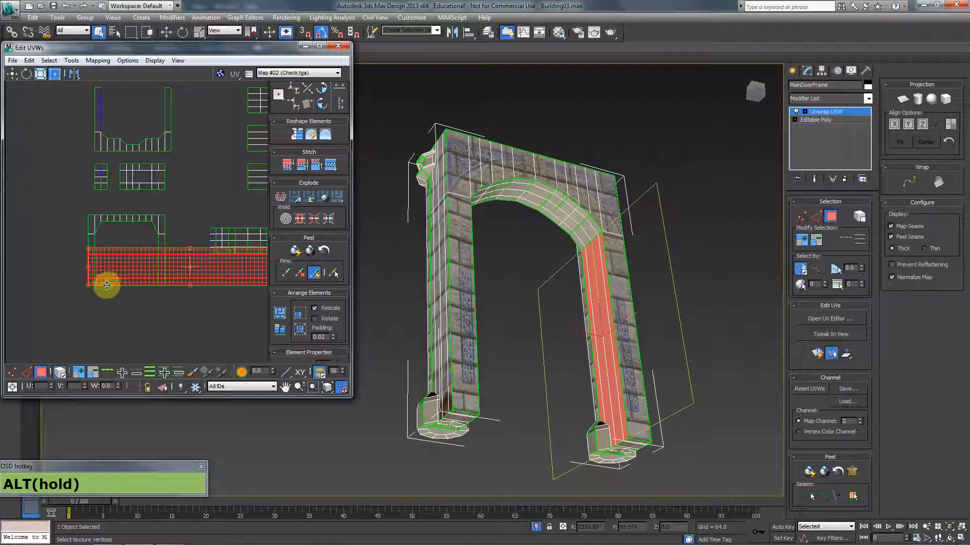
pyautogui.keyDown('alt'); pyautogui.moveTo(106, 283); pyautogui.dragTo(63, 259, button='middle'); pyautogui.keyUp('alt')
pyautogui.moveTo(251, 259); pyautogui.dragTo(243, 199)
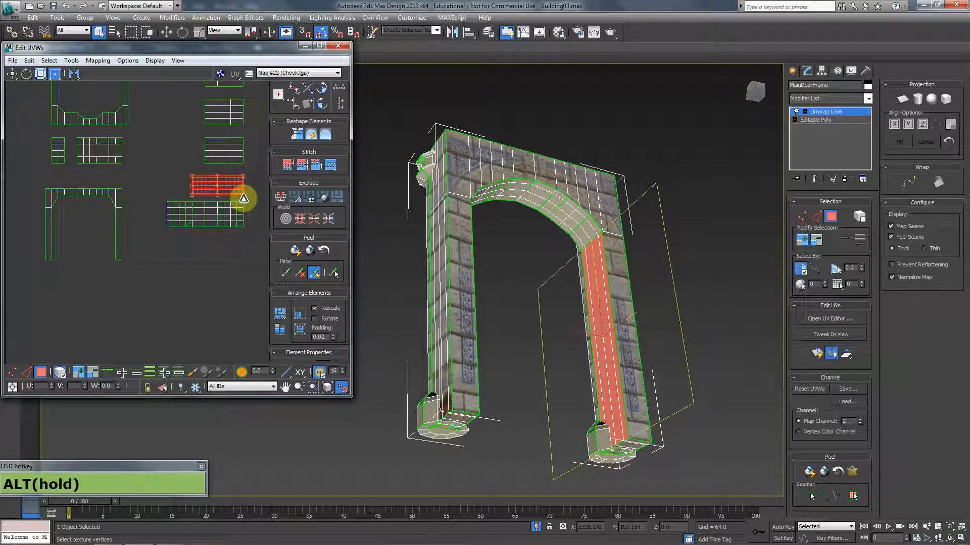
# Step: Move the arch underside cluster down to leave a gap below the inner leg strip, and clear the selection
pyautogui.click(233, 215)
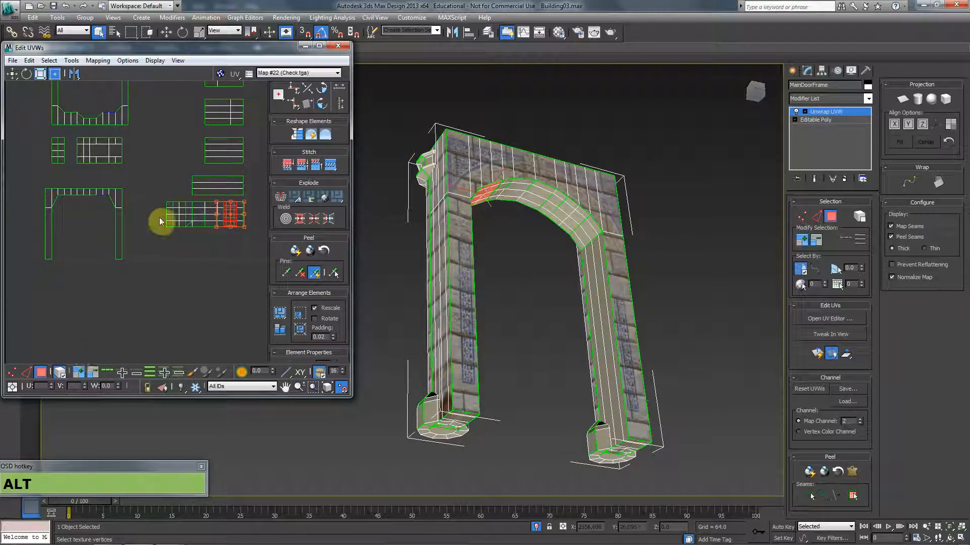
pyautogui.keyDown('alt'); pyautogui.moveTo(216, 216); pyautogui.dragTo(218, 243); pyautogui.keyUp('alt')
pyautogui.click(239, 203)
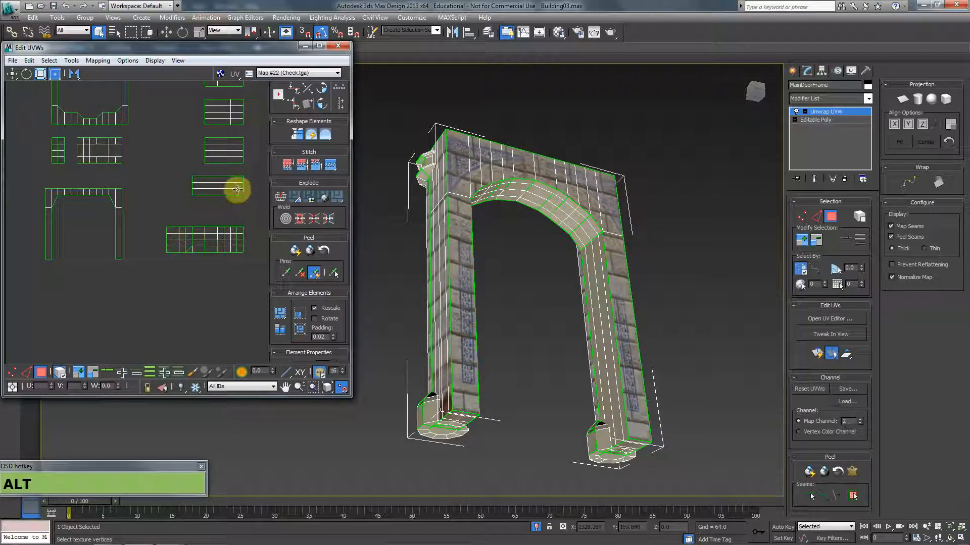
# Step: Select the inverted faces to check the inner leg strip for flipped or collapsed faces
pyautogui.click(49, 60)
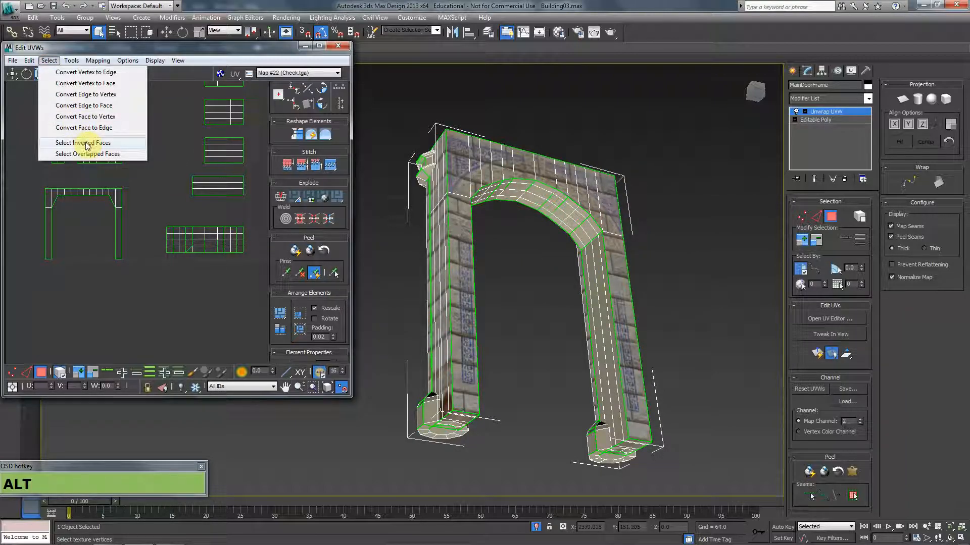
pyautogui.click(84, 143)
pyautogui.scroll(3, 168, 202)
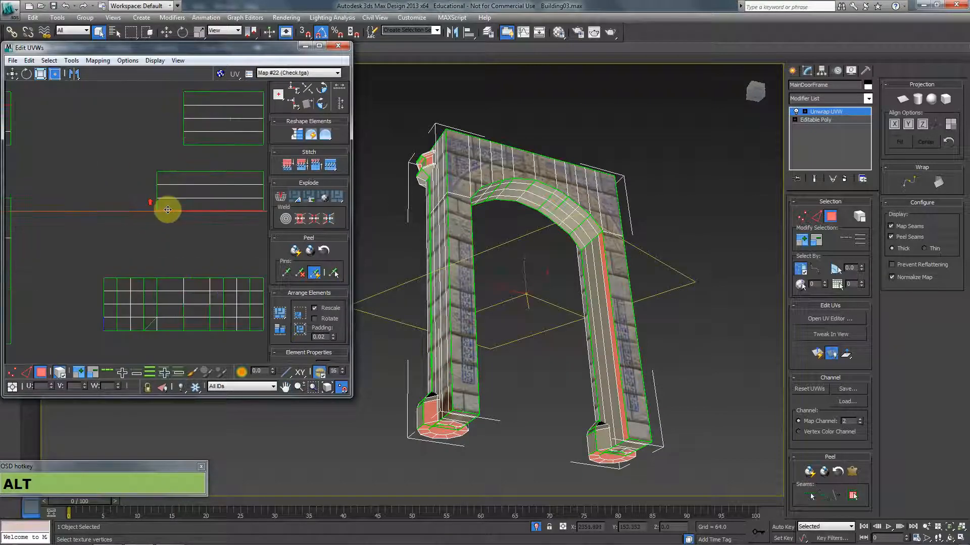
# Step: Pull the inner leg strip's lowest edge down by one row height to open up its collapsed face row
pyautogui.press('2')
pyautogui.click(198, 209)
pyautogui.scroll(3, 192, 228)
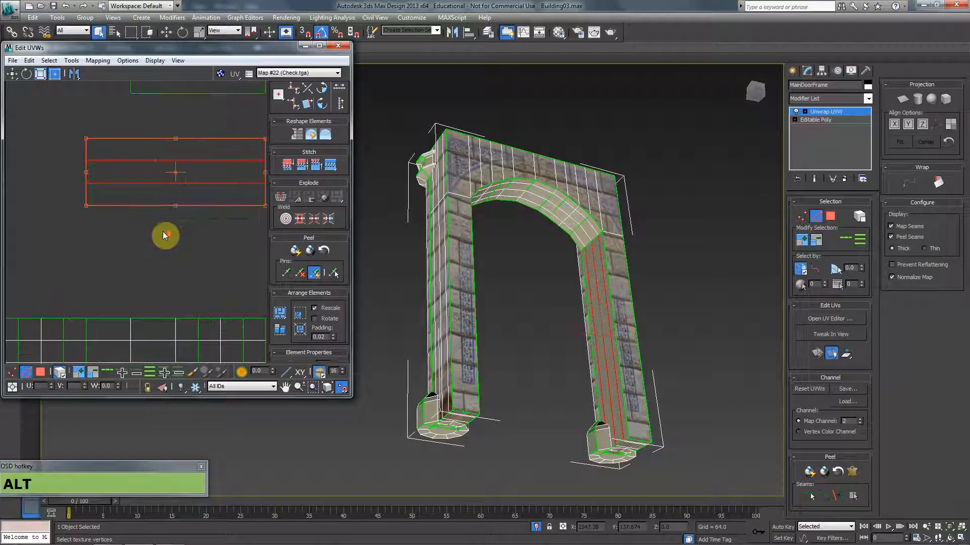
pyautogui.click(66, 377)
pyautogui.click(153, 206)
pyautogui.keyDown('alt'); pyautogui.moveTo(153, 206); pyautogui.dragTo(157, 225); pyautogui.keyUp('alt')
pyautogui.click(159, 271)
pyautogui.scroll(-3, 94, 168)
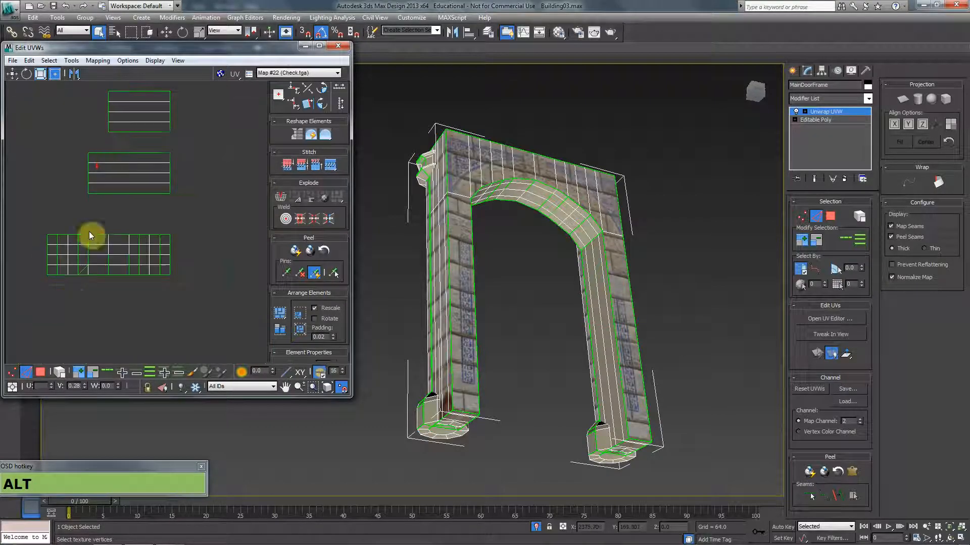
# Step: Return to face selection, select the inverted faces again to recheck all clusters, and clear the selection
pyautogui.click(40, 372)
pyautogui.moveTo(76, 274); pyautogui.dragTo(105, 279, button='middle')
pyautogui.scroll(-3, 103, 222)
pyautogui.scroll(1, 131, 179)
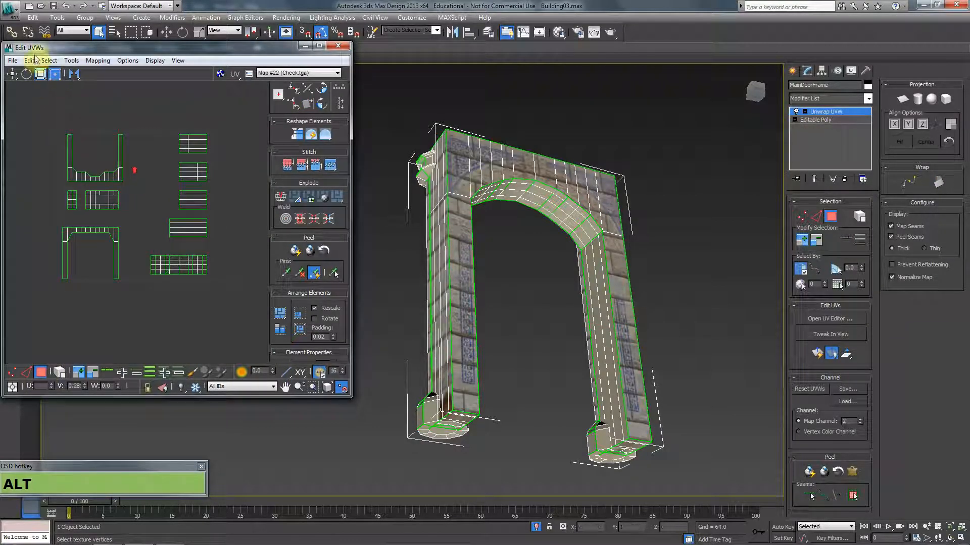
pyautogui.click(51, 60)
pyautogui.click(82, 143)
pyautogui.moveTo(136, 216)
pyautogui.mouseDown(button='middle')
pyautogui.moveTo(76, 206)
pyautogui.moveTo(104, 236)
pyautogui.moveTo(83, 281)
pyautogui.moveTo(172, 263)
pyautogui.moveTo(102, 199)
pyautogui.moveTo(130, 221)
pyautogui.mouseUp(button='middle')
pyautogui.scroll(-2, 132, 237)
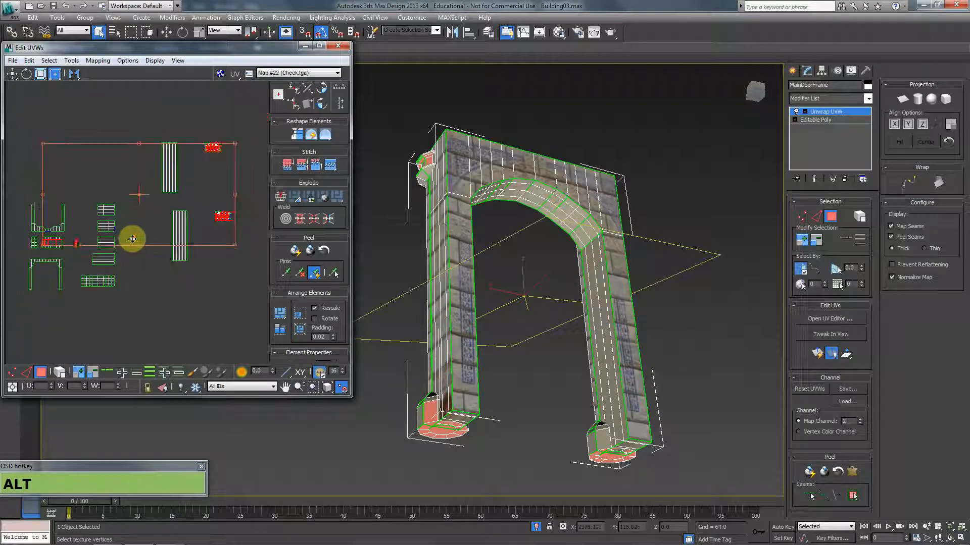
pyautogui.click(171, 326)
# Step: Select the visible column's whole shaft cluster and move it between the frame front clusters and the strip clusters
pyautogui.click(174, 180)
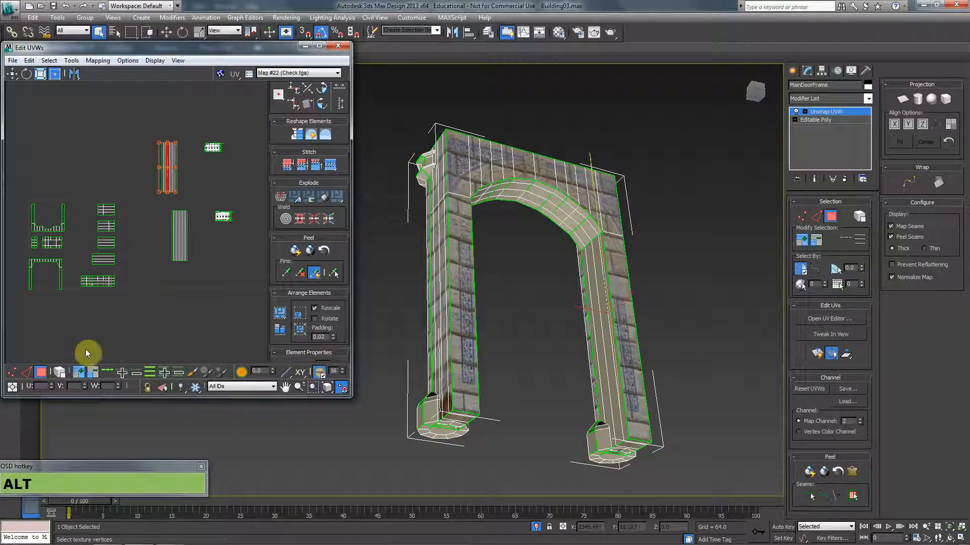
pyautogui.click(182, 240)
pyautogui.keyDown('alt'); pyautogui.moveTo(448, 275); pyautogui.dragTo(646, 309, button='middle'); pyautogui.keyUp('alt')
pyautogui.keyDown('alt'); pyautogui.moveTo(646, 309); pyautogui.dragTo(639, 309); pyautogui.keyUp('alt')
pyautogui.moveTo(130, 258); pyautogui.dragTo(191, 258, button='middle')
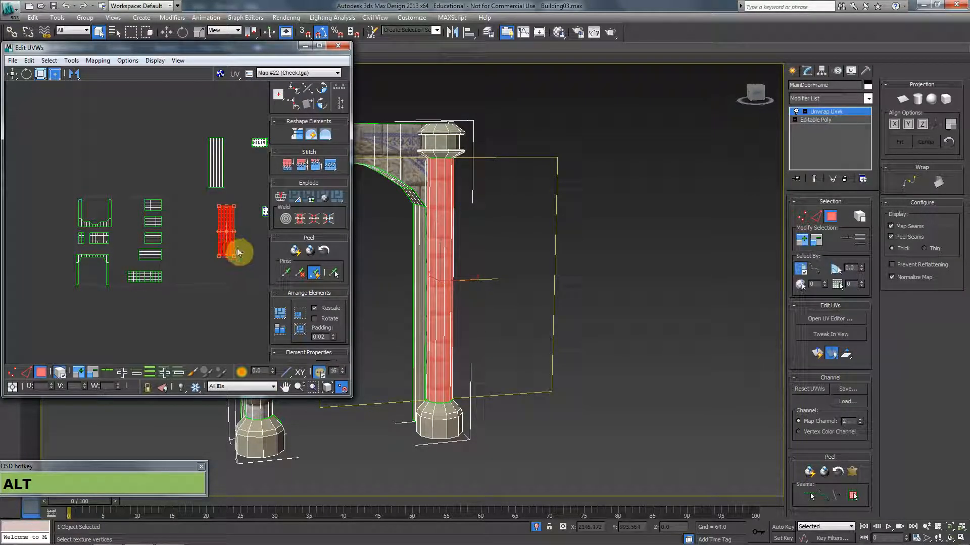
pyautogui.keyDown('alt'); pyautogui.moveTo(228, 246); pyautogui.dragTo(128, 236); pyautogui.keyUp('alt')
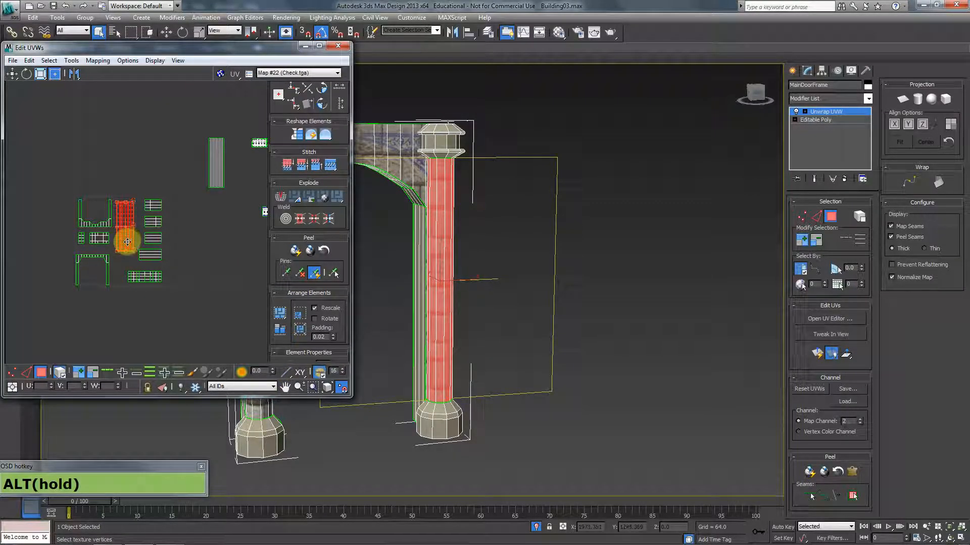
# Step: Shorten the column shaft cluster vertically to a square about as tall as it is wide
pyautogui.scroll(6, 127, 242)
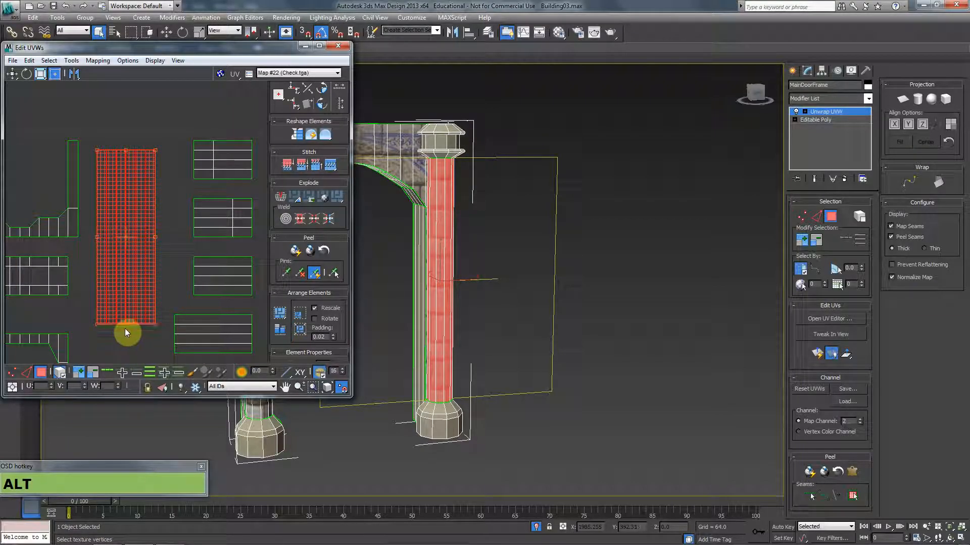
pyautogui.click(55, 74)
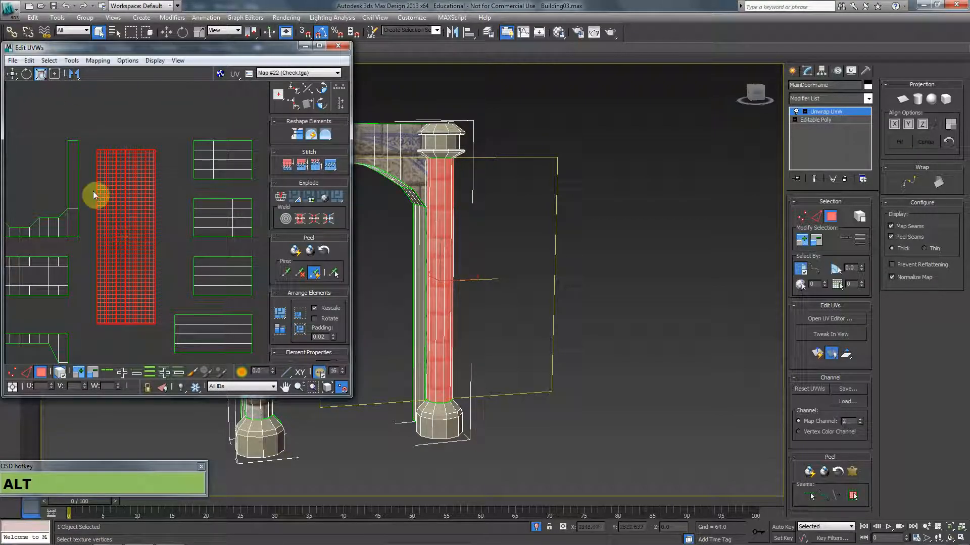
pyautogui.click(55, 75)
pyautogui.keyDown('alt'); pyautogui.moveTo(155, 324); pyautogui.dragTo(156, 214); pyautogui.keyUp('alt')
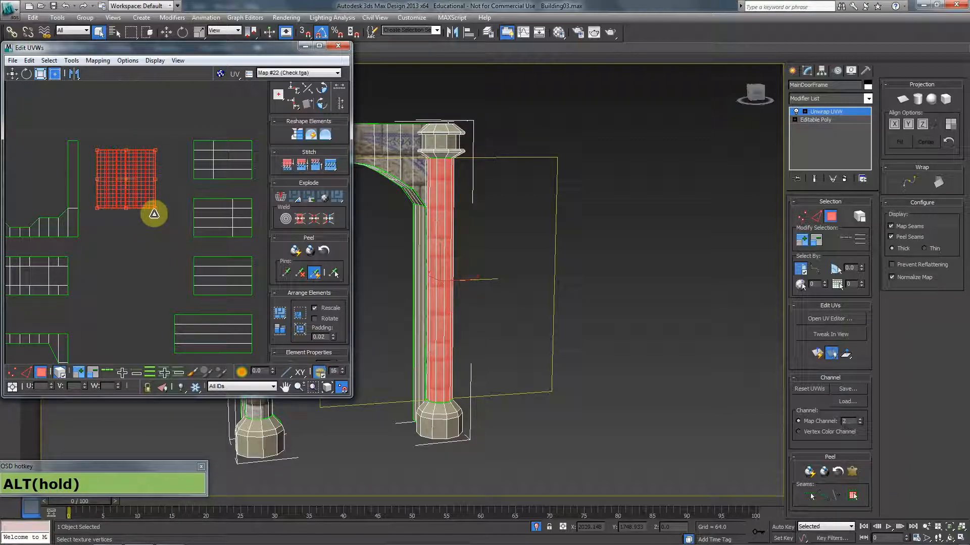
pyautogui.scroll(-5, 161, 216)
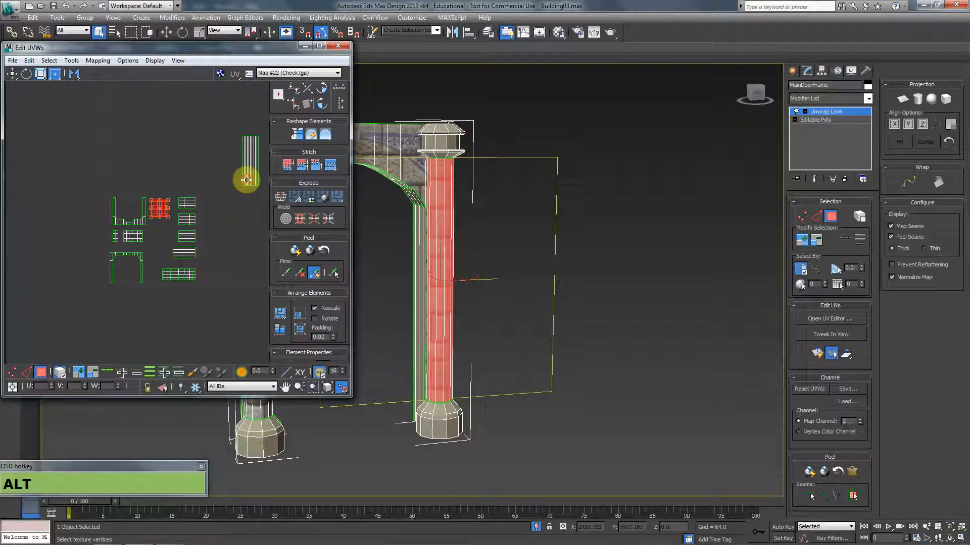
# Step: Move the other column's shaft cluster below the first one and shorten it to the same square size
pyautogui.click(248, 181)
pyautogui.keyDown('alt'); pyautogui.moveTo(254, 178); pyautogui.dragTo(167, 251); pyautogui.keyUp('alt')
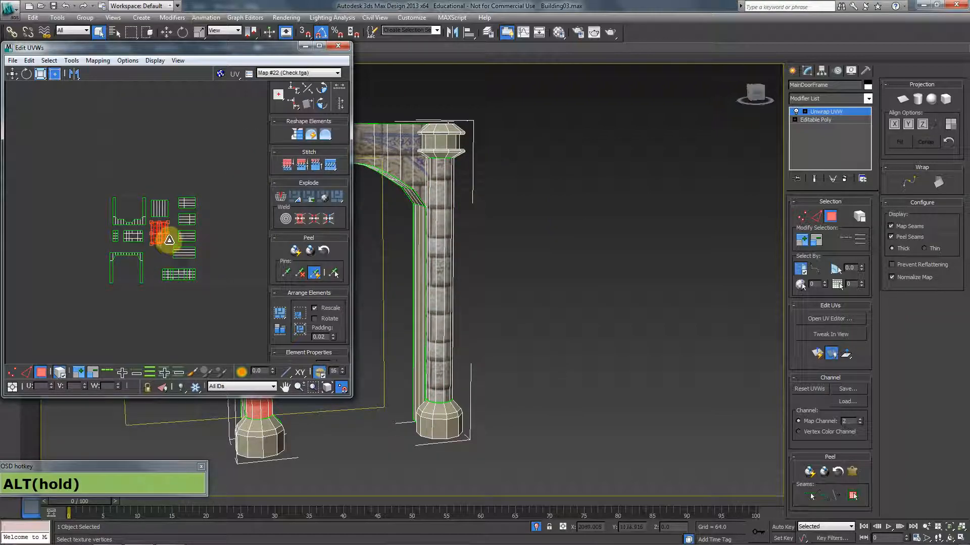
pyautogui.scroll(8, 169, 238)
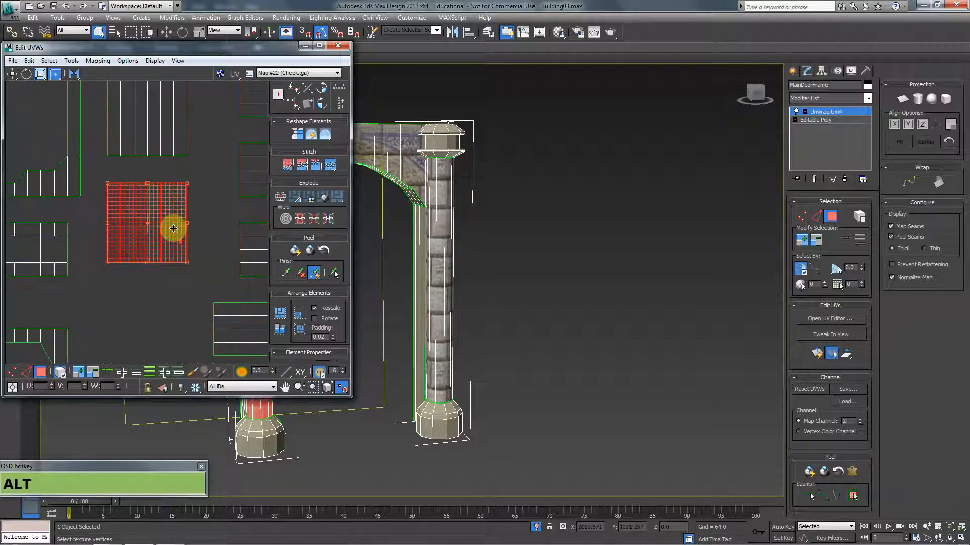
pyautogui.scroll(-10, 191, 237)
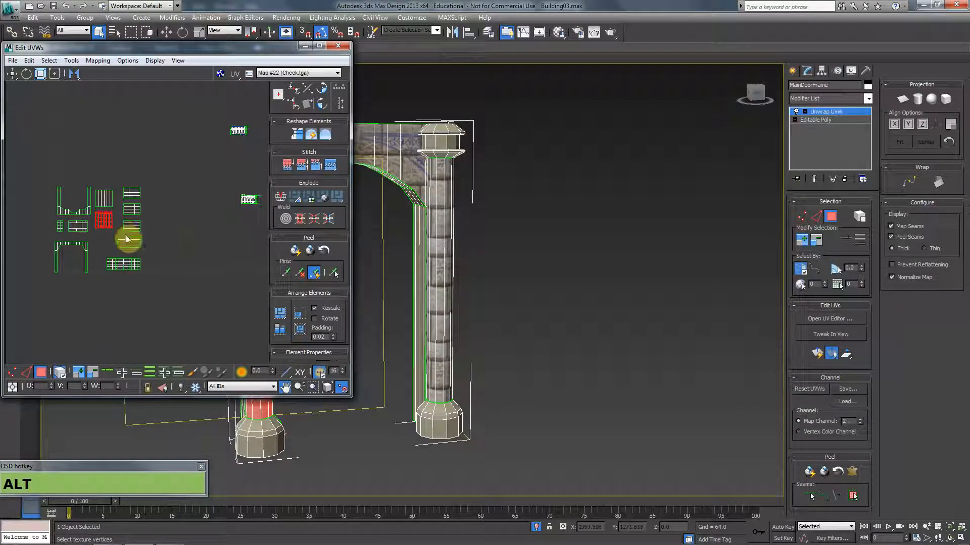
# Step: Select the cluster of one column's capital and base, and remove the visible base faces from the selection
pyautogui.click(198, 214)
pyautogui.keyDown('alt'); pyautogui.moveTo(444, 236); pyautogui.dragTo(564, 217, button='middle'); pyautogui.keyUp('alt')
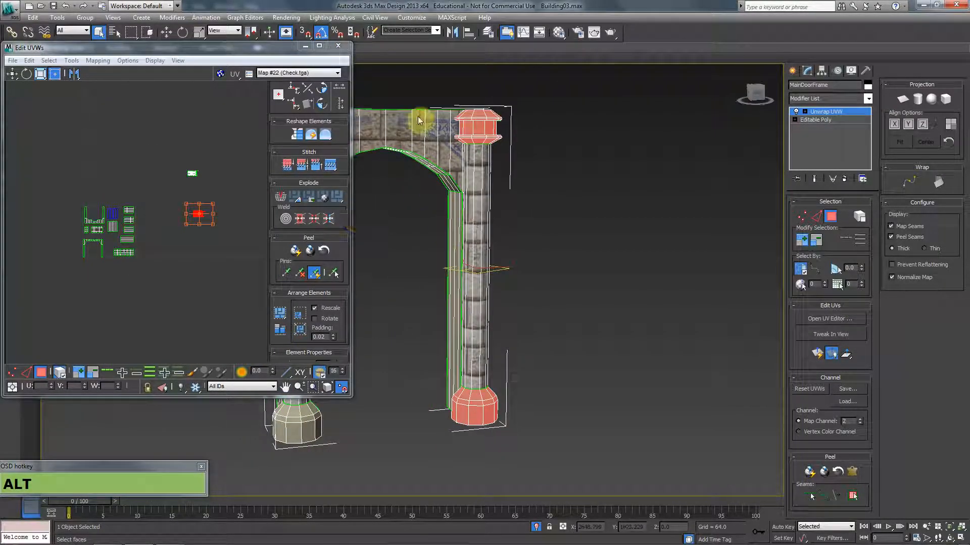
pyautogui.keyDown('alt'); pyautogui.click(449, 409); pyautogui.keyUp('alt')
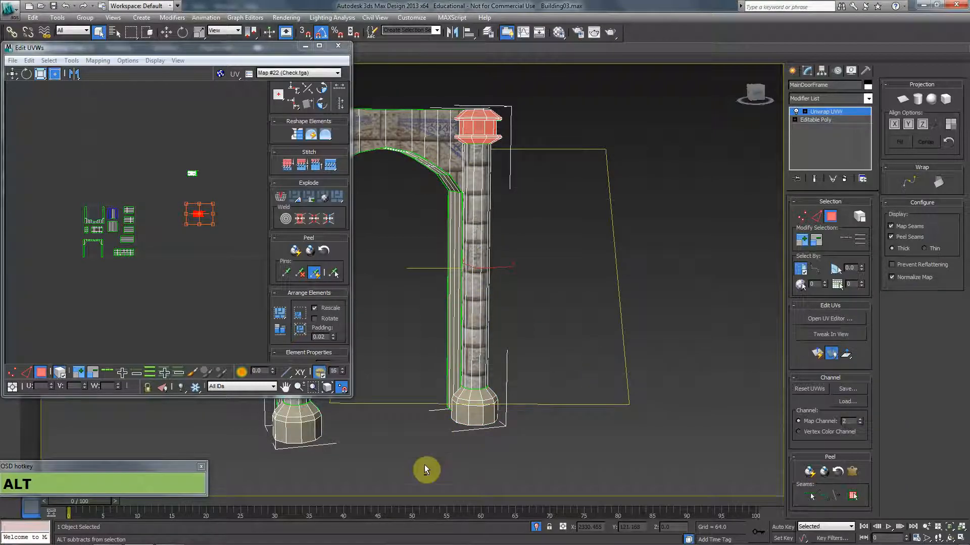
pyautogui.keyDown('alt'); pyautogui.moveTo(465, 347); pyautogui.dragTo(404, 257, button='middle'); pyautogui.keyUp('alt')
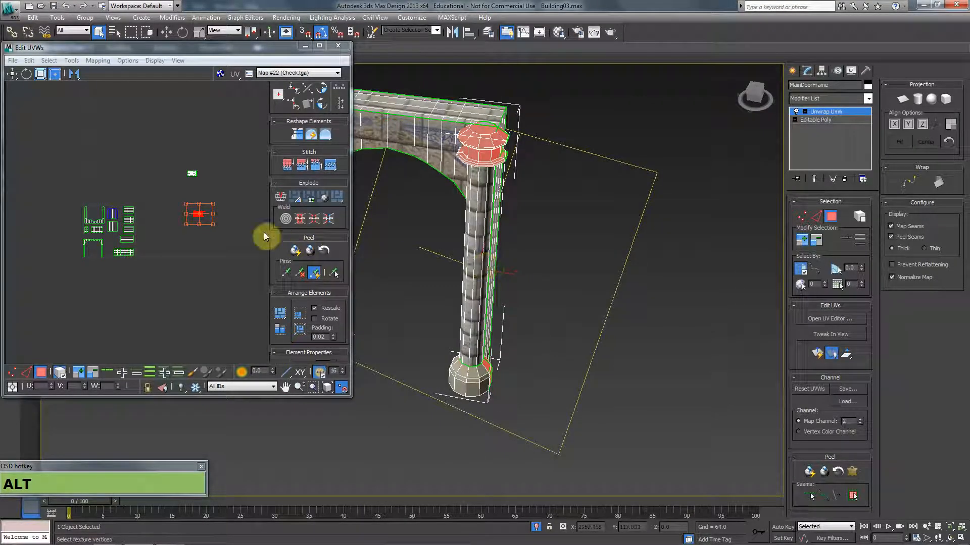
# Step: Unfold the selected capital and remaining base faces with Unfold Mapping
pyautogui.click(155, 143)
pyautogui.click(99, 61)
pyautogui.click(112, 99)
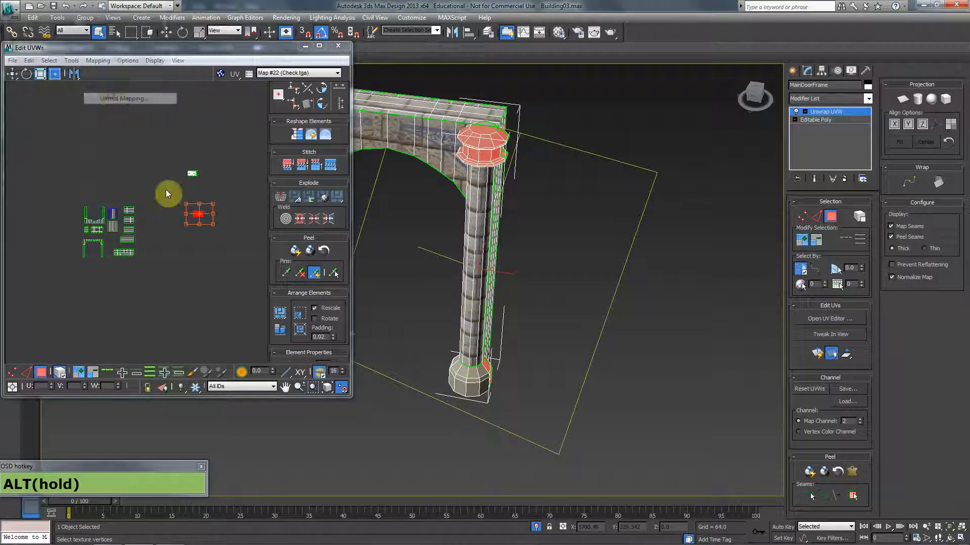
pyautogui.click(133, 23)
pyautogui.scroll(10, 171, 204)
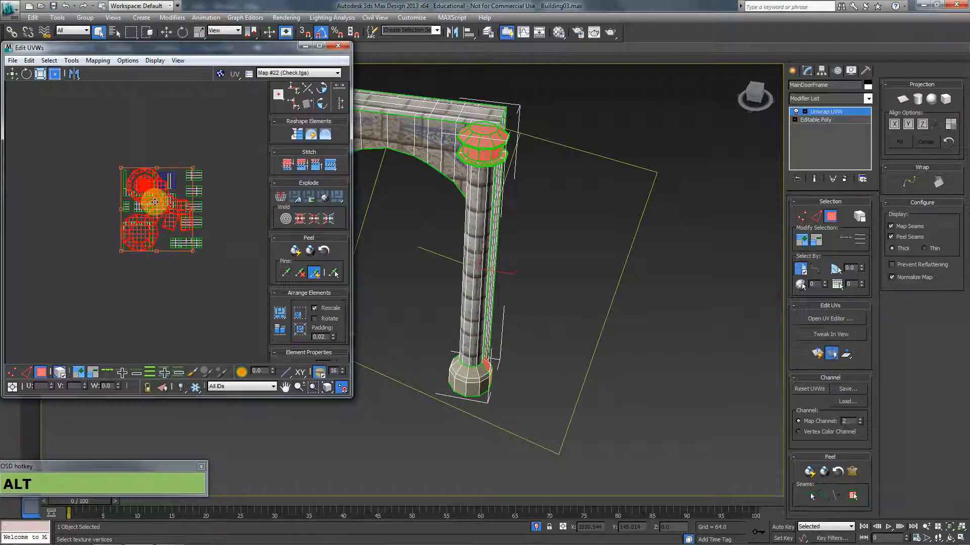
# Step: Move the unfolded capital and base pieces clear of the arranged clusters, beside the strip clusters
pyautogui.moveTo(178, 209); pyautogui.dragTo(138, 202)
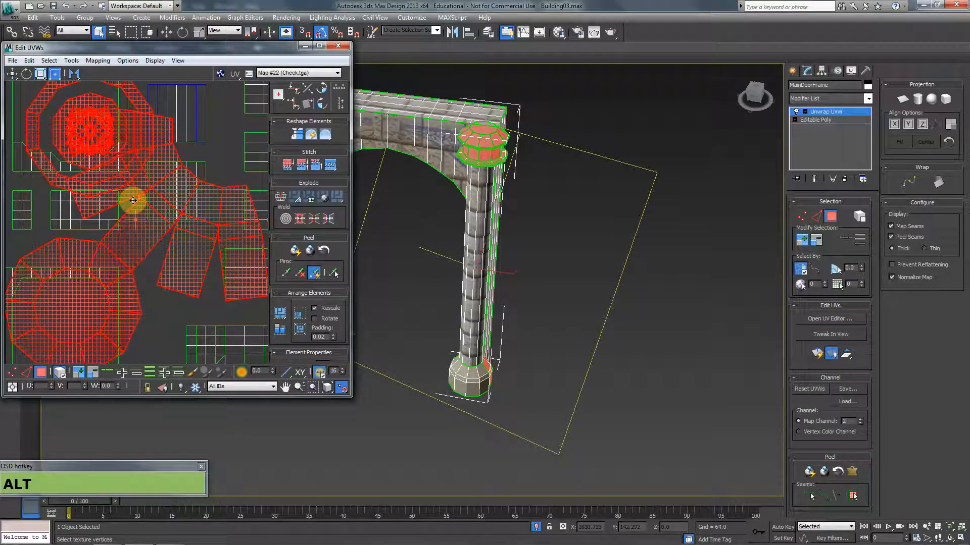
pyautogui.scroll(-2, 133, 201)
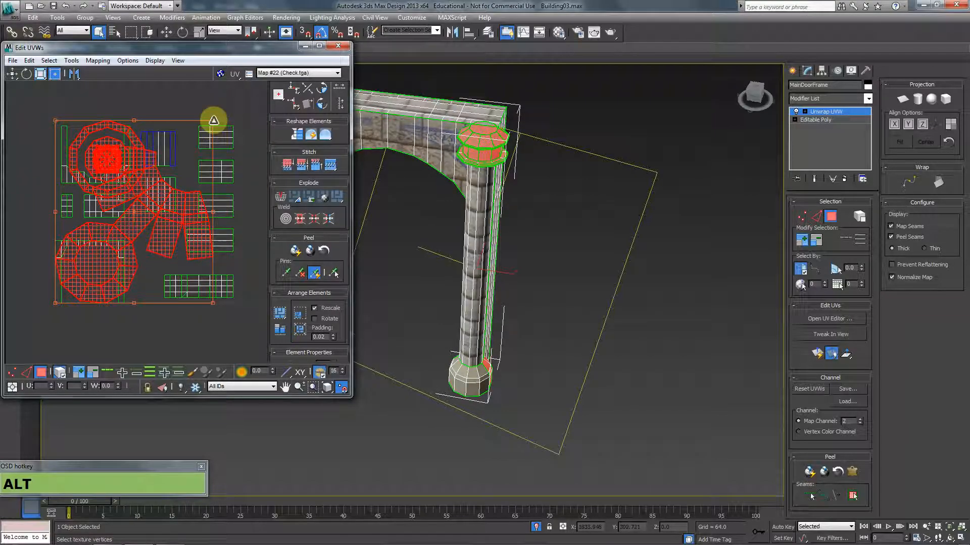
pyautogui.scroll(-2, 151, 227)
pyautogui.keyDown('alt'); pyautogui.moveTo(162, 223); pyautogui.dragTo(251, 226); pyautogui.keyUp('alt')
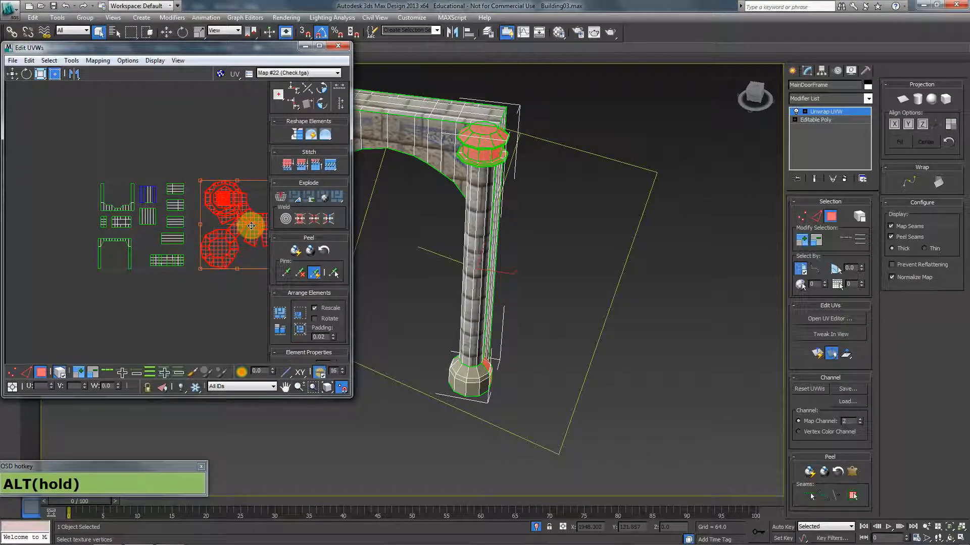
# Step: Select the inverted faces to check the unfolded capital and base pieces, and clear the selection
pyautogui.click(49, 60)
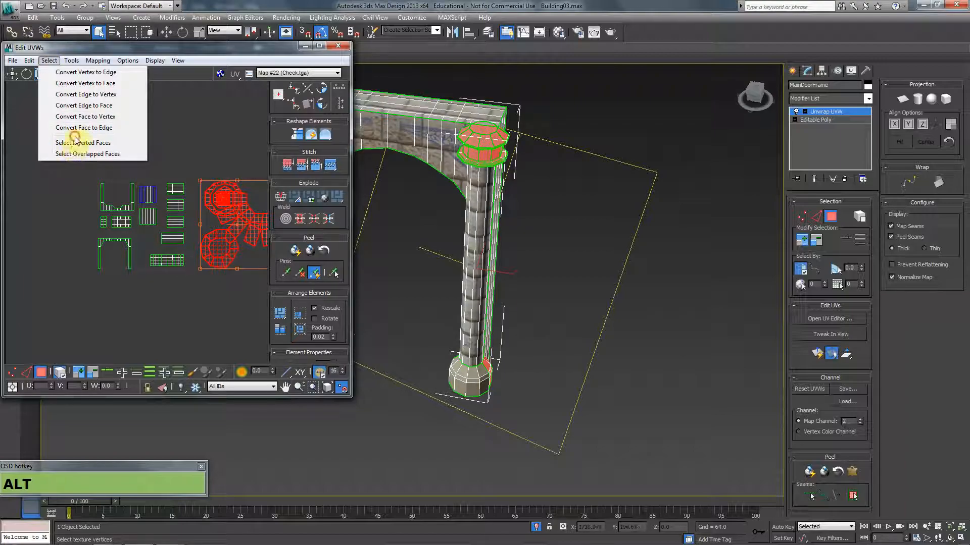
pyautogui.click(76, 143)
pyautogui.keyDown('alt'); pyautogui.scroll(8, 81, 195); pyautogui.keyUp('alt')
pyautogui.keyDown('alt'); pyautogui.scroll(-6, 96, 167); pyautogui.keyUp('alt')
pyautogui.moveTo(183, 212); pyautogui.dragTo(182, 189, button='middle')
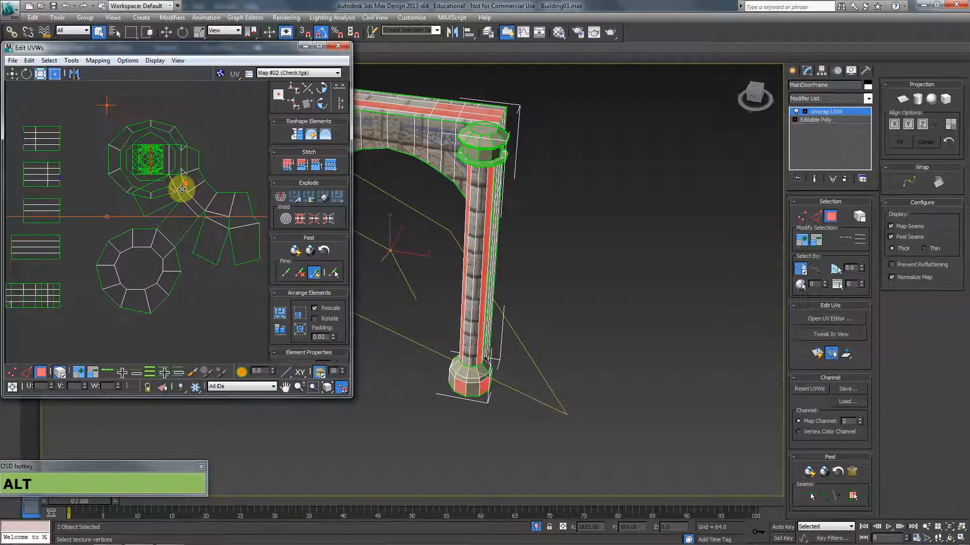
pyautogui.keyDown('alt'); pyautogui.scroll(-2, 195, 233); pyautogui.keyUp('alt')
pyautogui.click(208, 275)
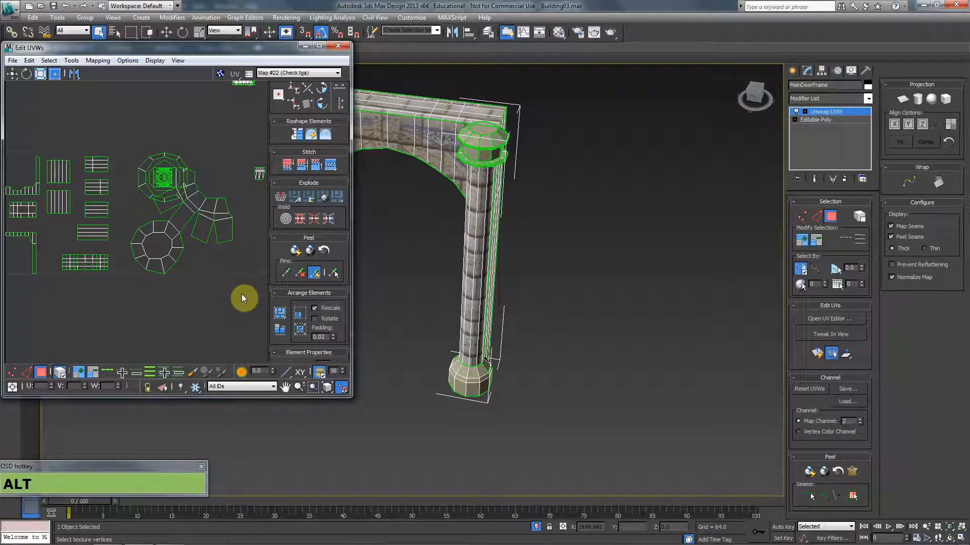
# Step: Select all the unfolded capital and base pieces, and remove the column base's visible faces from the selection
pyautogui.moveTo(129, 133); pyautogui.dragTo(130, 132)
pyautogui.keyDown('alt'); pyautogui.moveTo(429, 162); pyautogui.dragTo(380, 172, button='middle'); pyautogui.keyUp('alt')
pyautogui.moveTo(95, 236); pyautogui.dragTo(108, 235, button='middle')
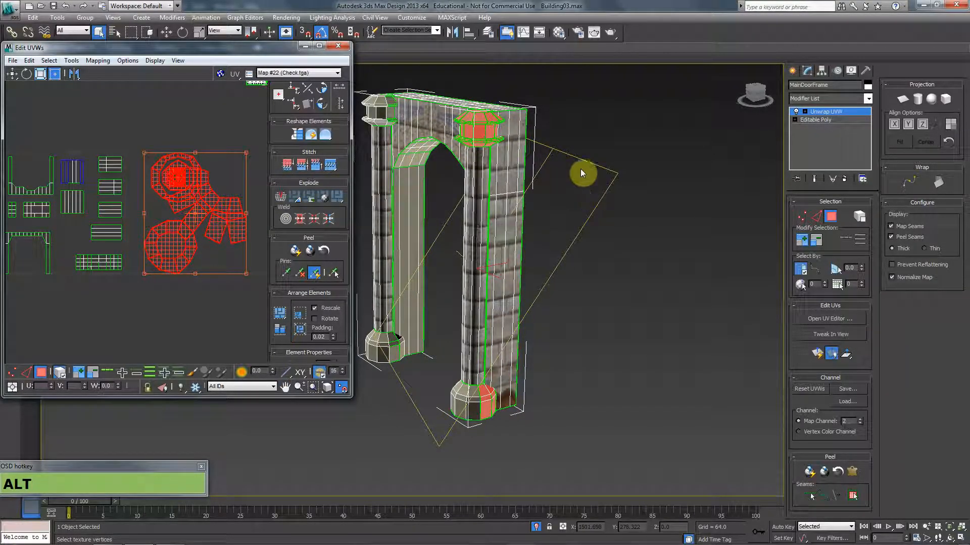
pyautogui.moveTo(195, 251); pyautogui.dragTo(107, 250, button='middle')
pyautogui.scroll(-3, 107, 250)
pyautogui.keyDown('alt'); pyautogui.moveTo(563, 323); pyautogui.dragTo(380, 467); pyautogui.keyUp('alt')
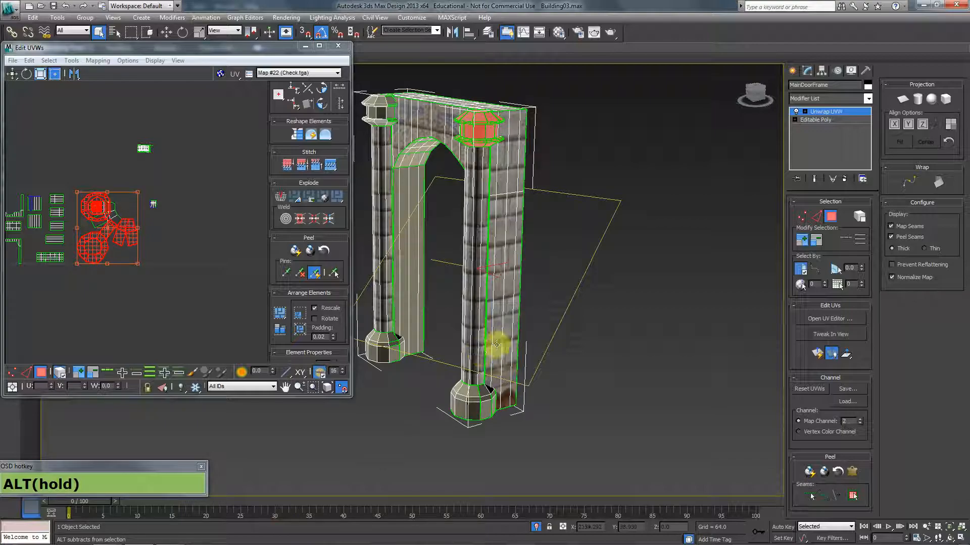
# Step: Turn off Ignore Backfacing, show the model in wireframe, and deselect all base faces, leaving only the column capital selected
pyautogui.keyDown('alt'); pyautogui.moveTo(496, 345); pyautogui.dragTo(470, 346, button='middle'); pyautogui.keyUp('alt')
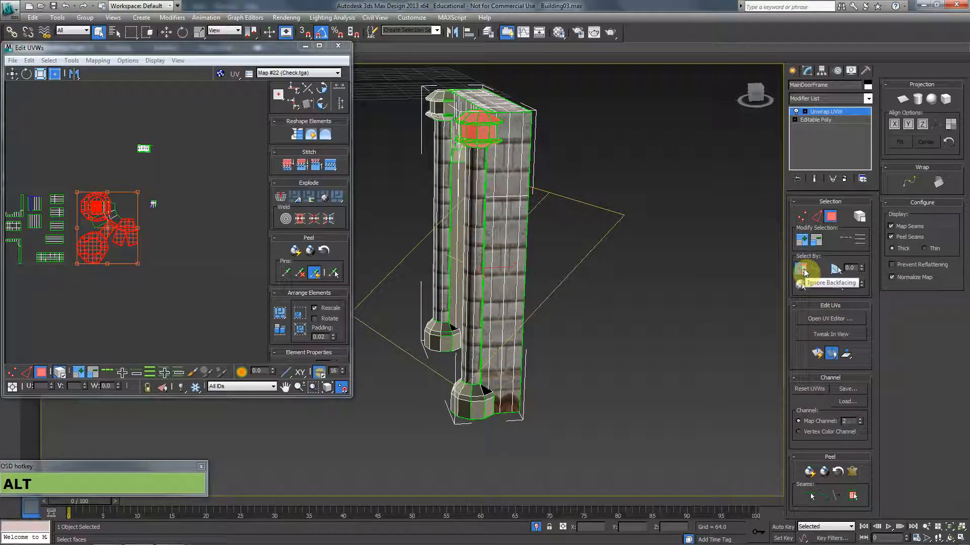
pyautogui.press('F3')
pyautogui.keyDown('alt'); pyautogui.moveTo(632, 314); pyautogui.dragTo(310, 445); pyautogui.keyUp('alt')
pyautogui.keyDown('alt'); pyautogui.moveTo(605, 362); pyautogui.dragTo(505, 372, button='middle'); pyautogui.keyUp('alt')
pyautogui.keyDown('alt'); pyautogui.moveTo(605, 316); pyautogui.dragTo(407, 454); pyautogui.keyUp('alt')
pyautogui.keyDown('alt'); pyautogui.moveTo(472, 379); pyautogui.dragTo(556, 350, button='middle'); pyautogui.keyUp('alt')
pyautogui.hotkey('ctrl', 'z')
pyautogui.keyDown('alt'); pyautogui.moveTo(632, 273); pyautogui.dragTo(378, 468); pyautogui.keyUp('alt')
pyautogui.keyDown('alt'); pyautogui.moveTo(467, 241); pyautogui.dragTo(515, 234, button='middle'); pyautogui.keyUp('alt')
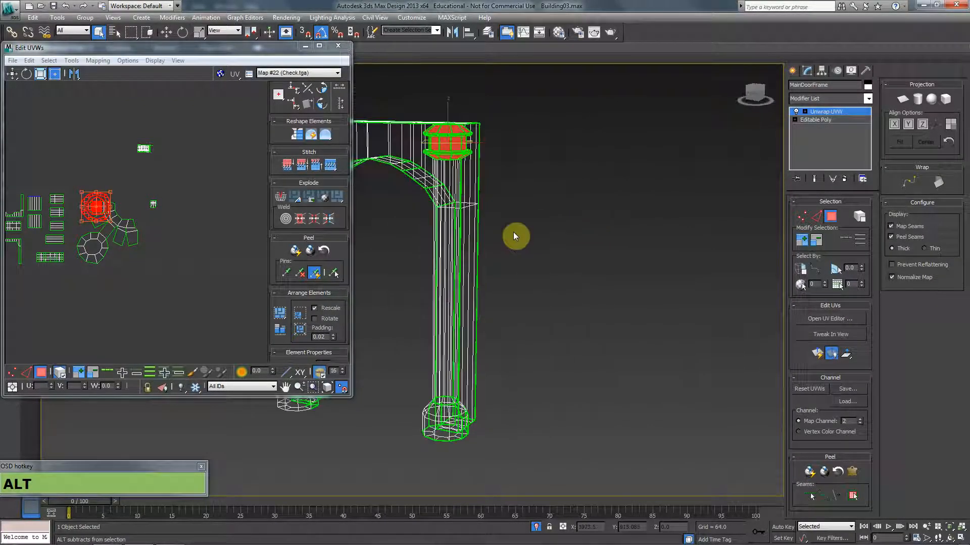
# Step: Try to unfold the column capital's faces with Walk to closest face and Normalize Clusters
pyautogui.moveTo(113, 220); pyautogui.dragTo(139, 221, button='middle')
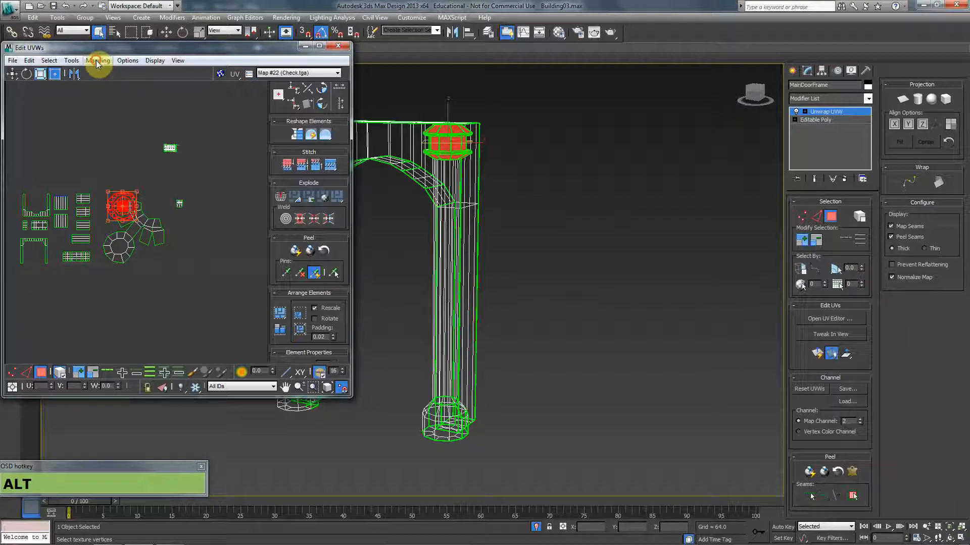
pyautogui.click(98, 60)
pyautogui.click(114, 98)
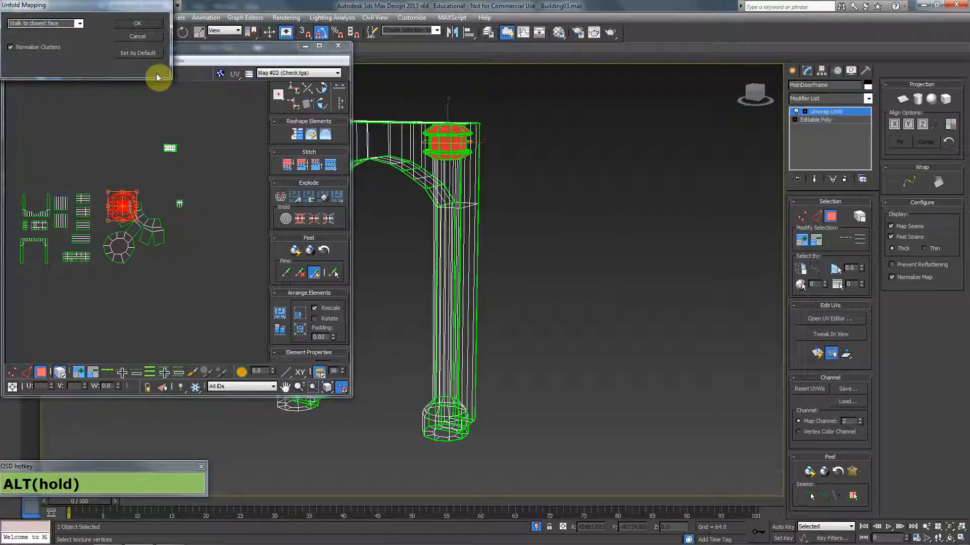
pyautogui.click(137, 24)
pyautogui.keyDown('alt'); pyautogui.scroll(5, 126, 202); pyautogui.keyUp('alt')
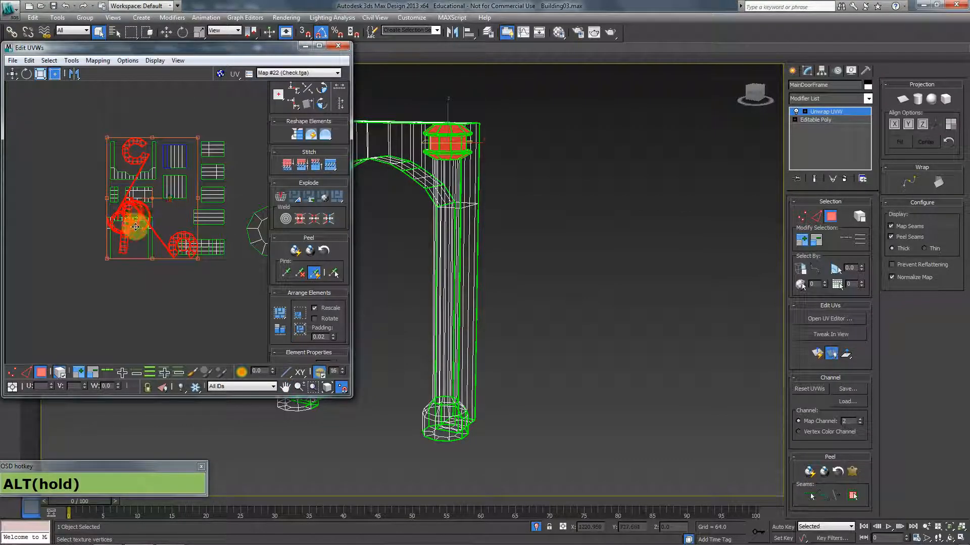
pyautogui.scroll(-5, 138, 219)
# Step: Try Flatten Mapping on the column capital's selected faces
pyautogui.click(98, 61)
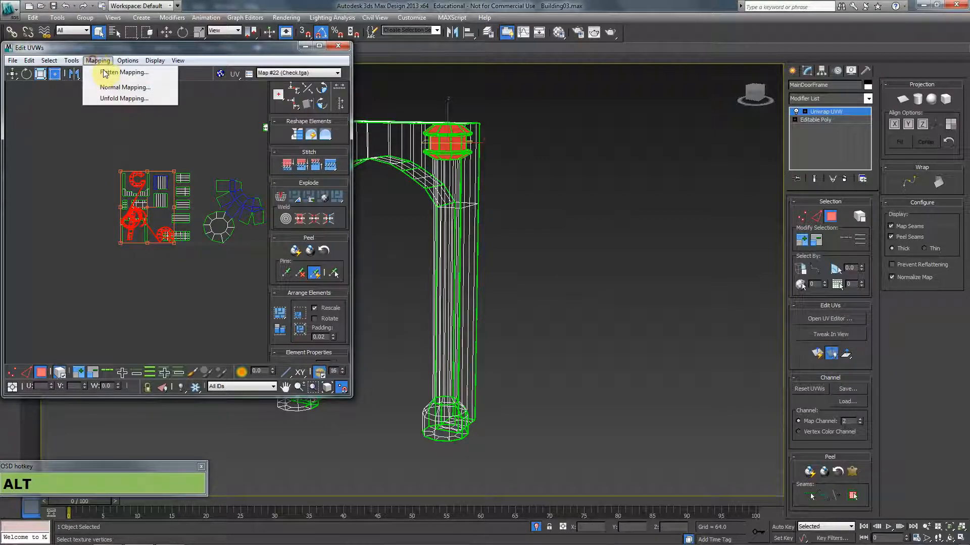
pyautogui.click(106, 73)
pyautogui.click(137, 68)
pyautogui.scroll(3, 154, 167)
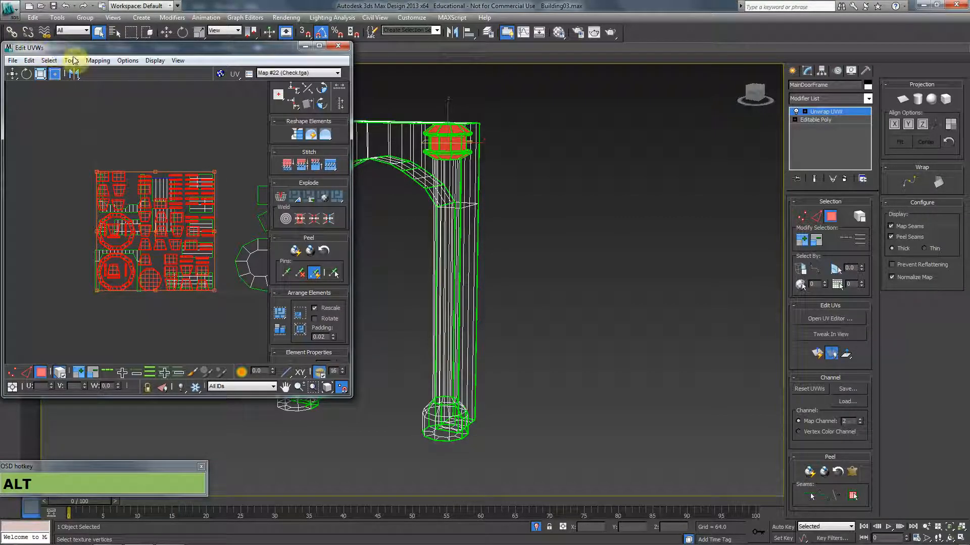
# Step: Flatten the capital's faces again with changed Face Angle Thresholds, using 0.02 spacing with Normalize Clusters, Rotate Clusters and Fill Holes on
pyautogui.click(71, 60)
pyautogui.click(104, 70)
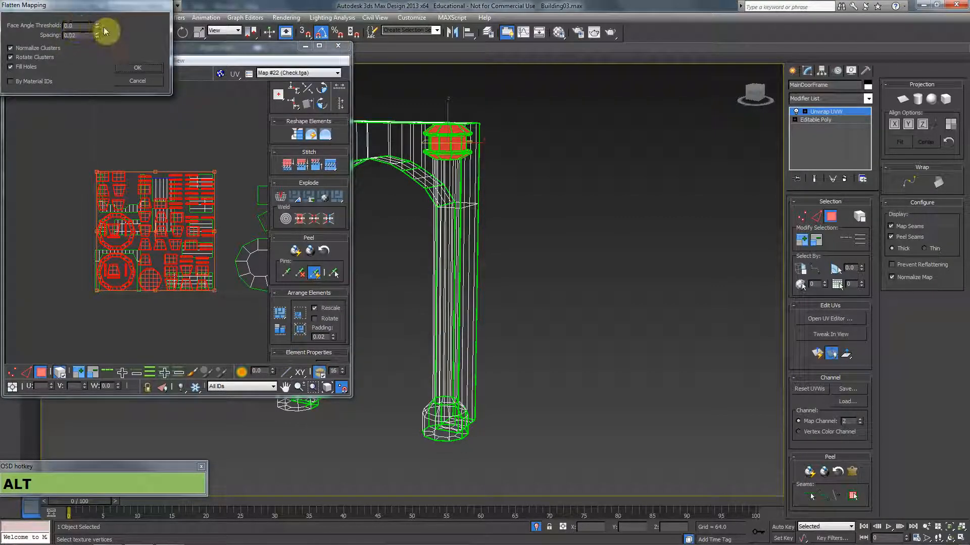
pyautogui.moveTo(89, 26); pyautogui.dragTo(1, 20)
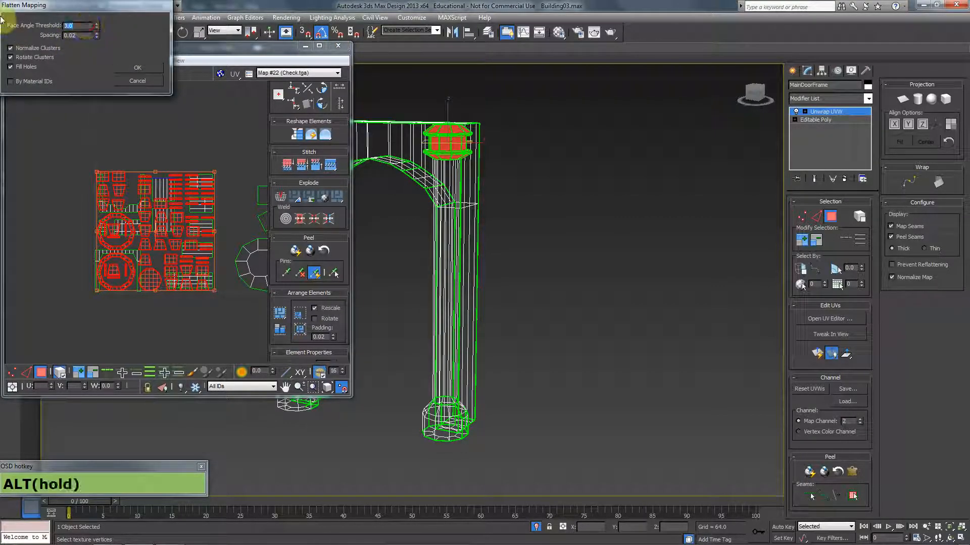
pyautogui.click(132, 66)
pyautogui.click(161, 185)
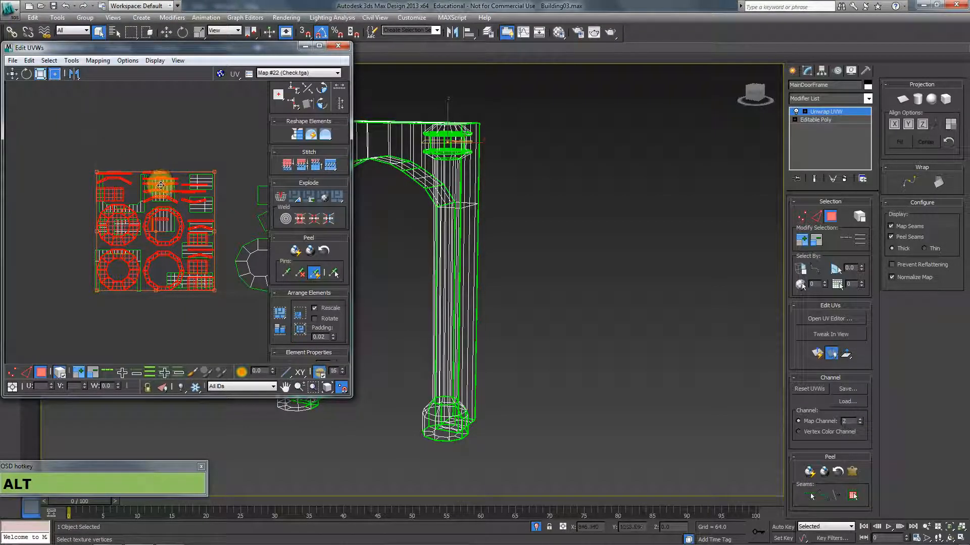
pyautogui.click(98, 60)
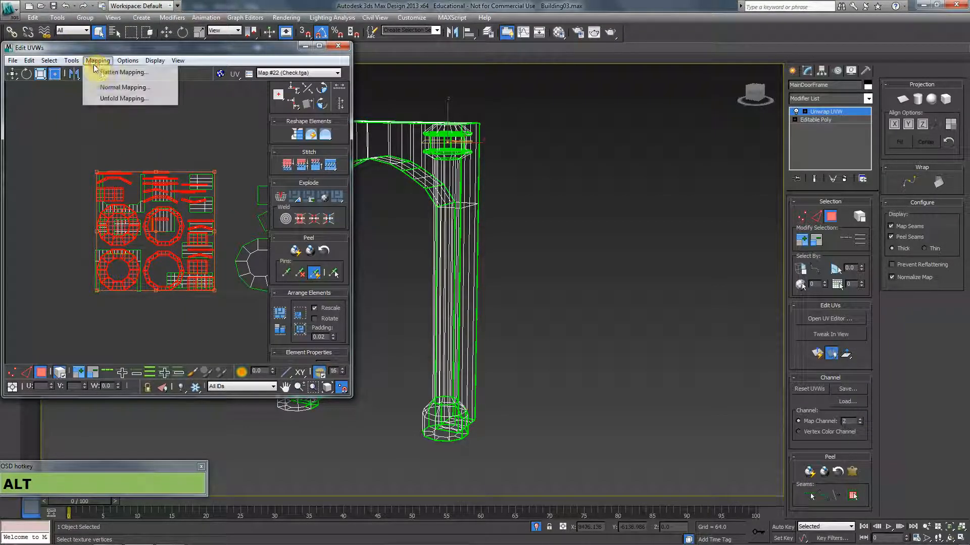
pyautogui.click(128, 73)
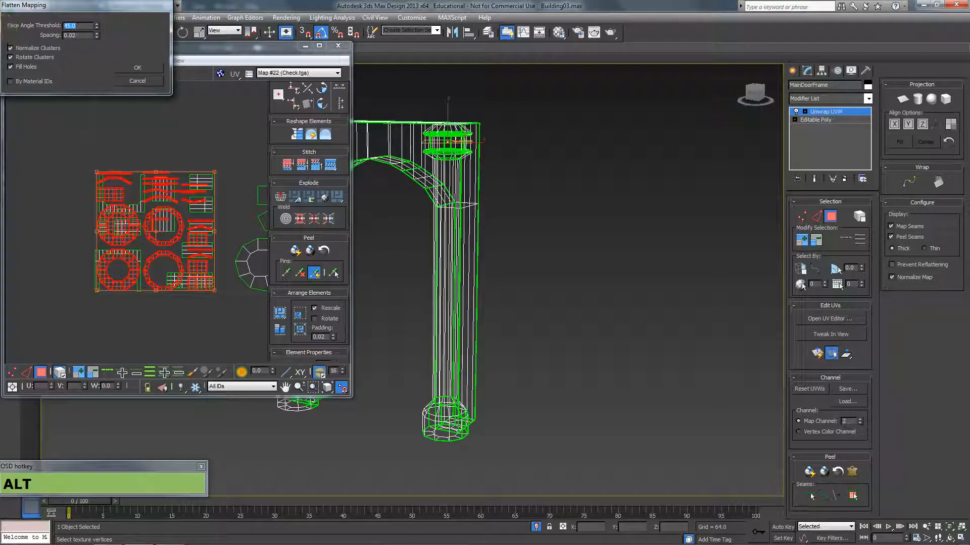
pyautogui.click(140, 69)
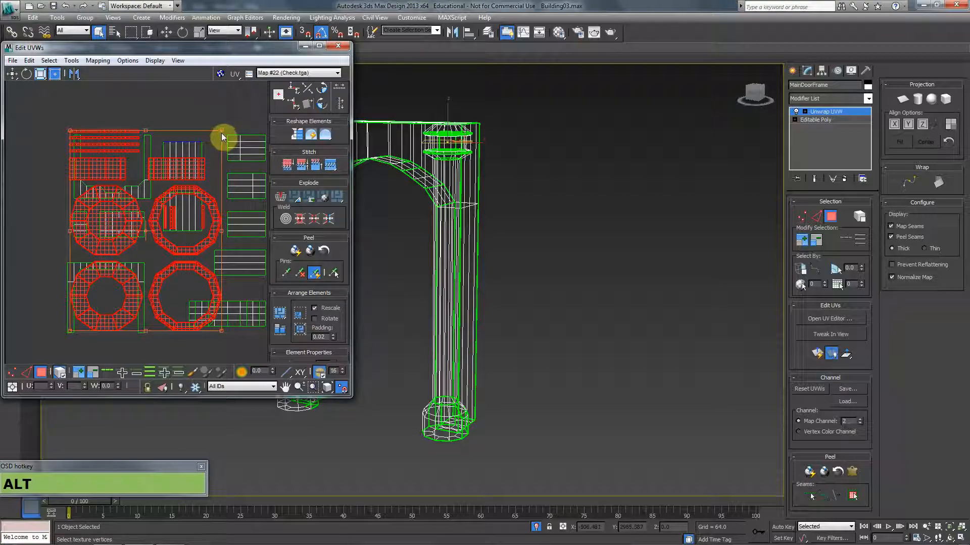
# Step: Shrink the flattened capital clusters and move them into the gap beside the lower frame cluster
pyautogui.keyDown('alt'); pyautogui.moveTo(222, 137); pyautogui.dragTo(125, 278); pyautogui.keyUp('alt')
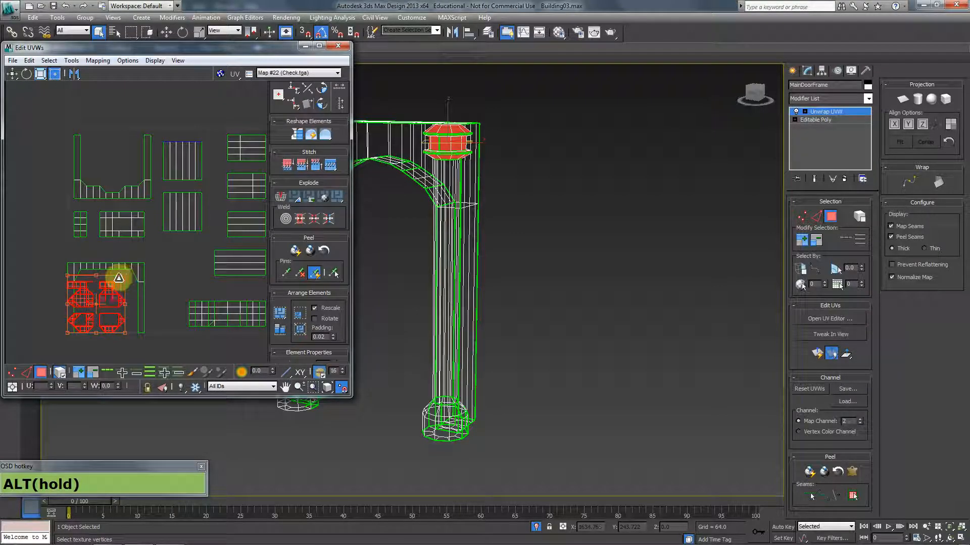
pyautogui.moveTo(148, 257); pyautogui.dragTo(186, 210, button='middle')
pyautogui.scroll(2, 182, 217)
pyautogui.moveTo(134, 244); pyautogui.dragTo(241, 189)
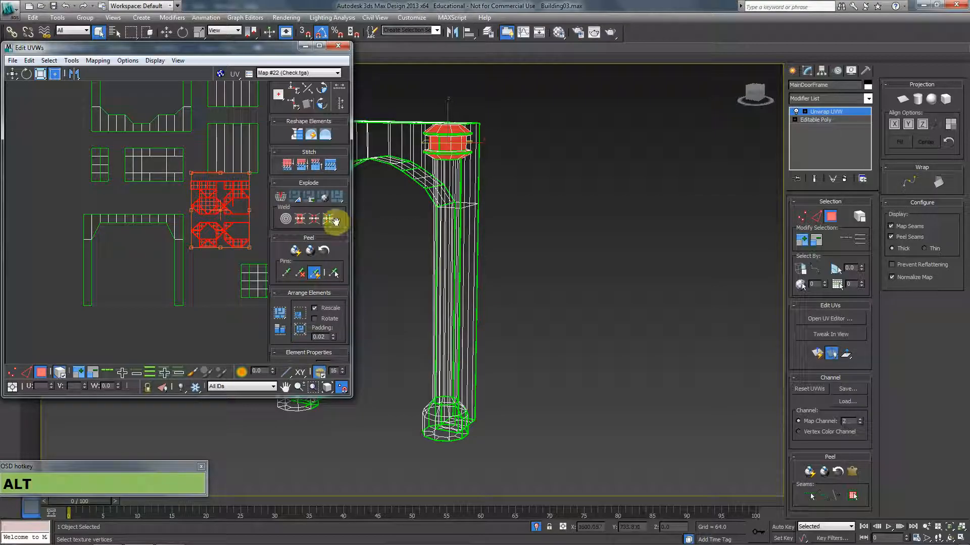
pyautogui.moveTo(214, 223); pyautogui.dragTo(203, 245, button='middle')
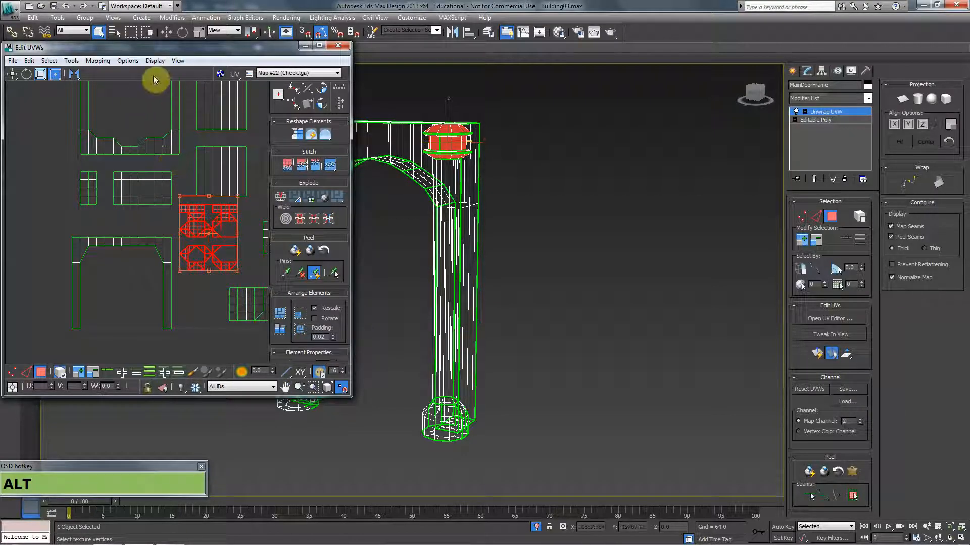
# Step: Try the Walk to closest face unfold once more on the flattened capital clusters
pyautogui.click(98, 61)
pyautogui.click(124, 99)
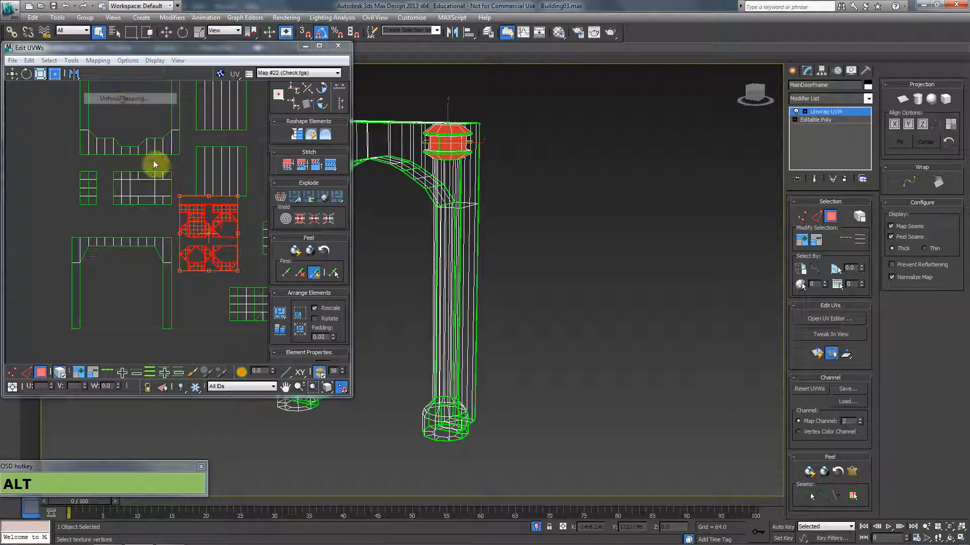
pyautogui.click(135, 22)
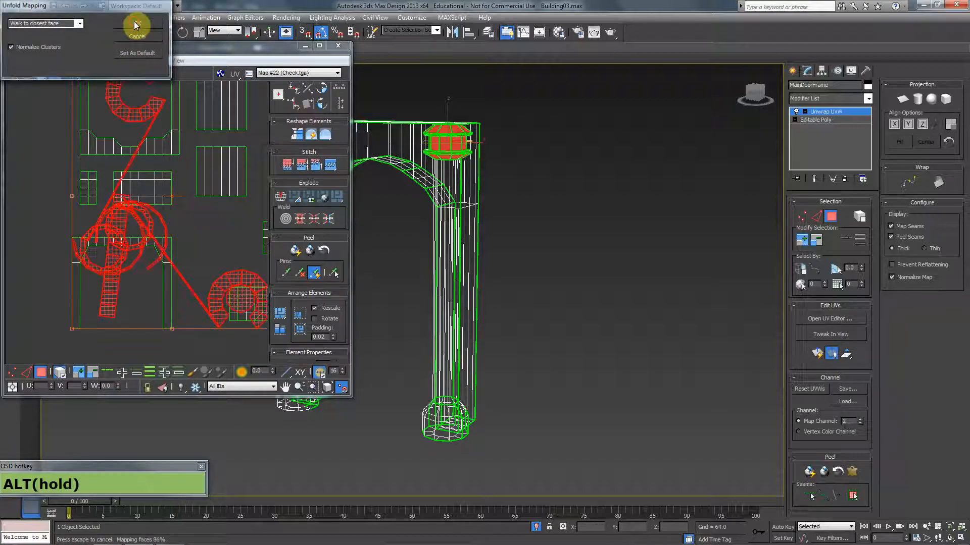
# Step: Unfold the column capital with the alternative to Walk to closest face, keeping Normalize Clusters on
pyautogui.click(98, 61)
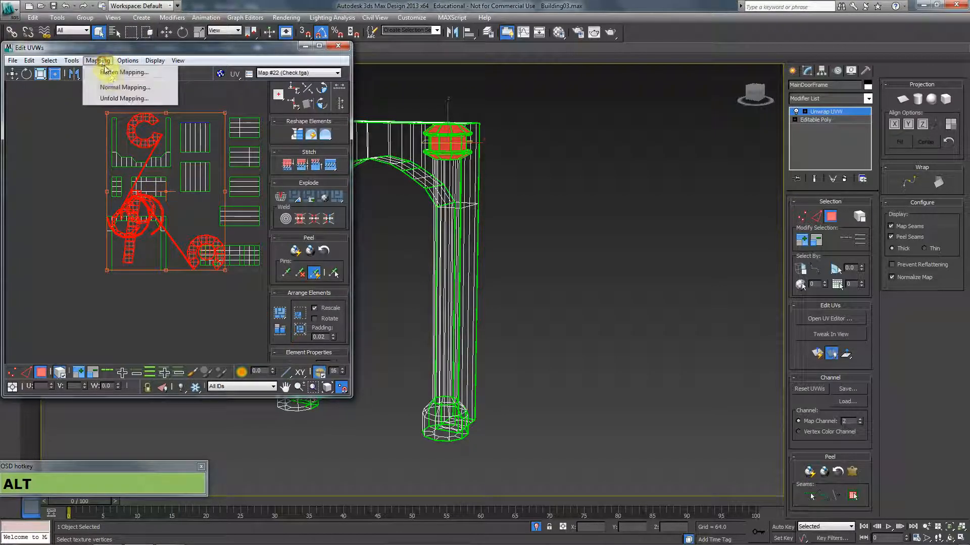
pyautogui.click(117, 98)
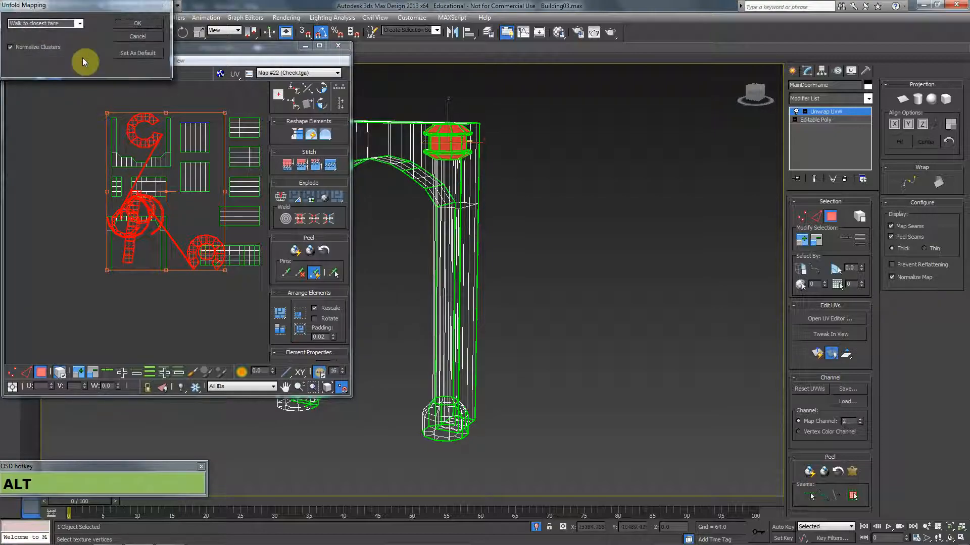
pyautogui.click(79, 24)
pyautogui.click(75, 30)
pyautogui.click(78, 24)
pyautogui.click(71, 31)
pyautogui.click(137, 23)
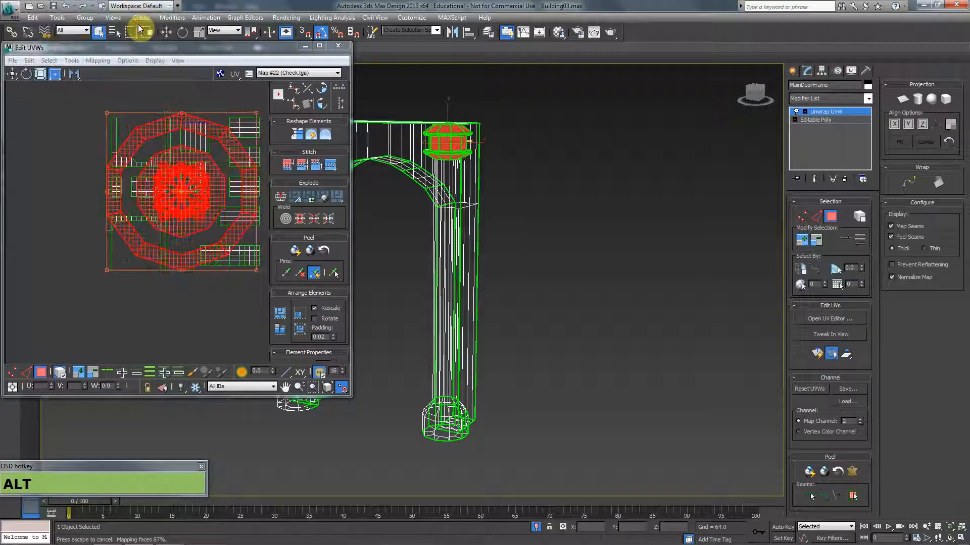
# Step: Shrink the unfolded capital cluster and place it in the gap between the frame and strip clusters
pyautogui.keyDown('alt'); pyautogui.moveTo(159, 192); pyautogui.dragTo(96, 213, button='middle'); pyautogui.keyUp('alt')
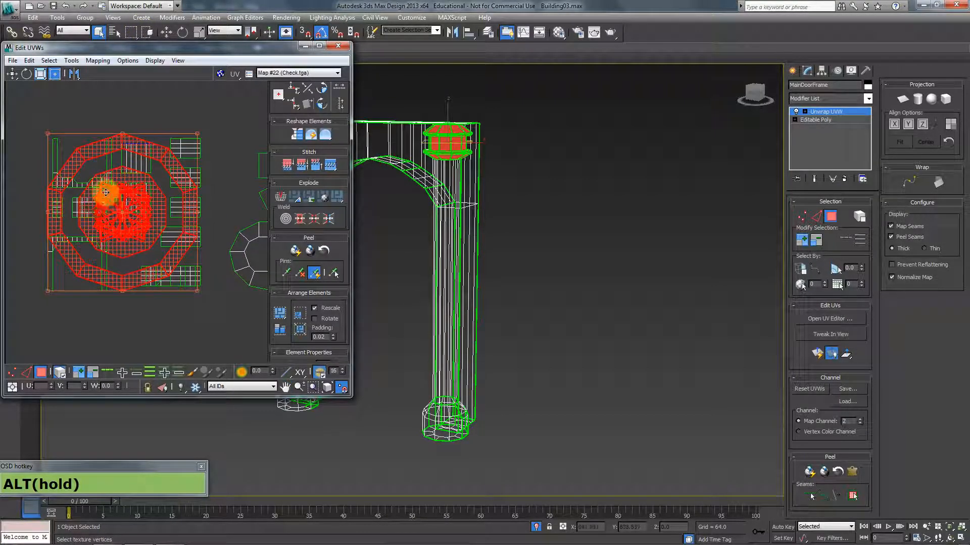
pyautogui.moveTo(196, 135); pyautogui.dragTo(181, 211)
pyautogui.scroll(3, 88, 249)
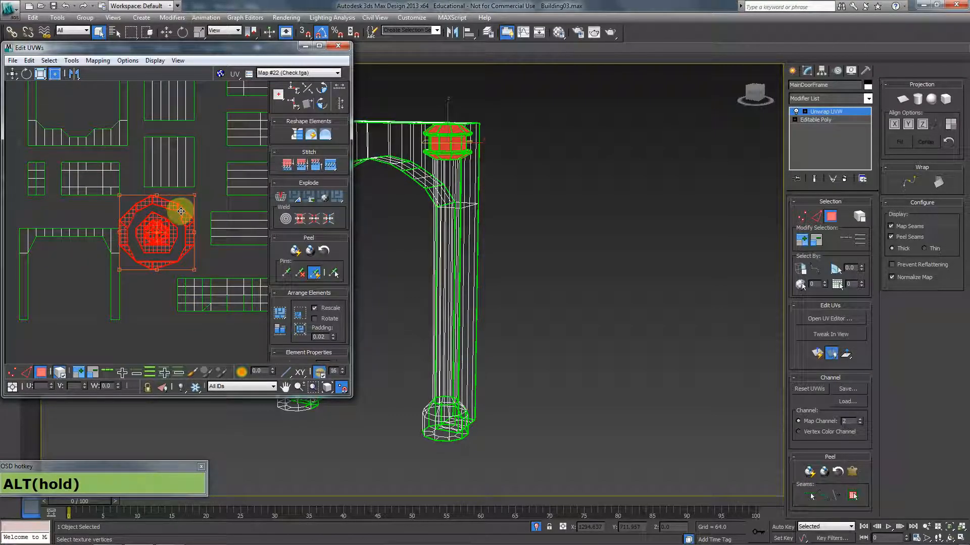
pyautogui.keyDown('alt'); pyautogui.moveTo(194, 270); pyautogui.dragTo(163, 238); pyautogui.keyUp('alt')
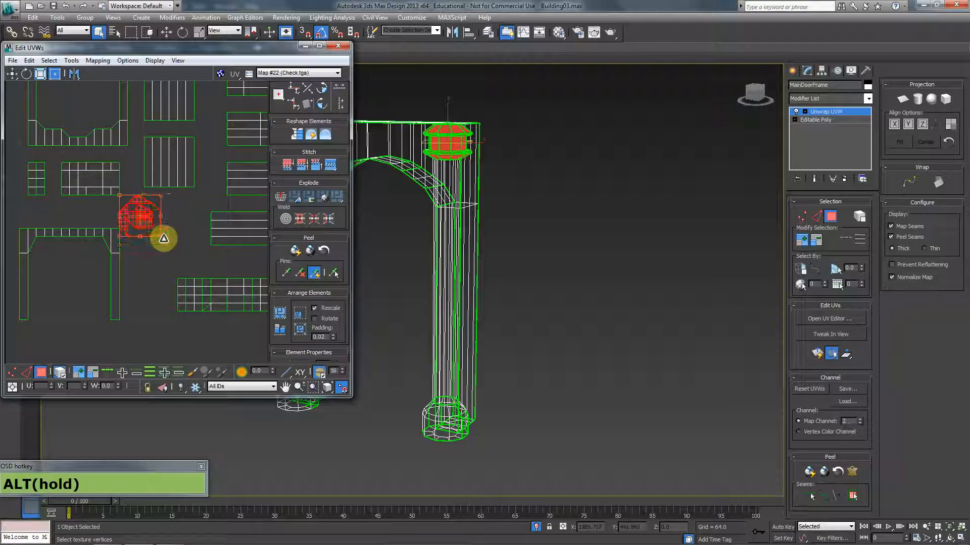
pyautogui.moveTo(147, 203); pyautogui.dragTo(155, 203)
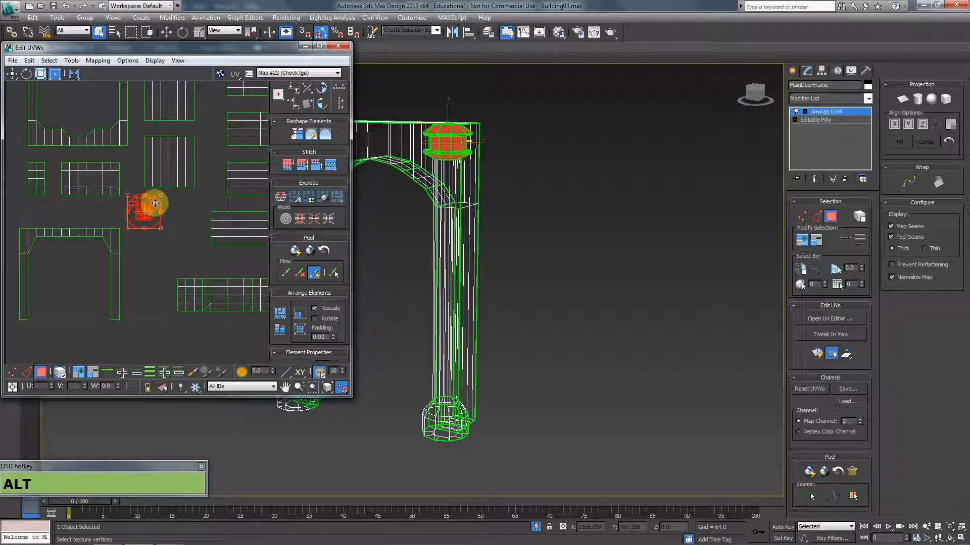
# Step: Select the large unfolded base cluster, scale it down and place it just below the capital cluster
pyautogui.scroll(-5, 162, 208)
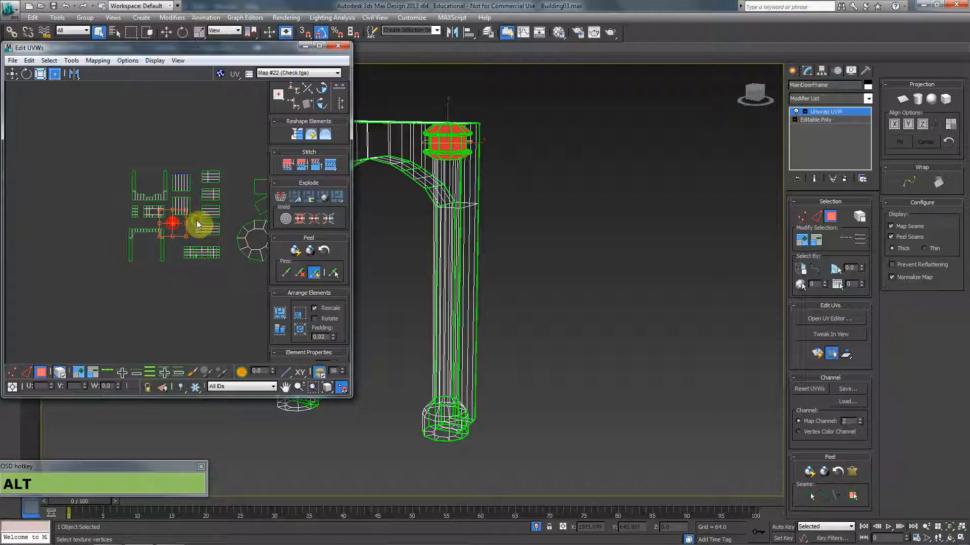
pyautogui.moveTo(239, 147); pyautogui.dragTo(139, 253)
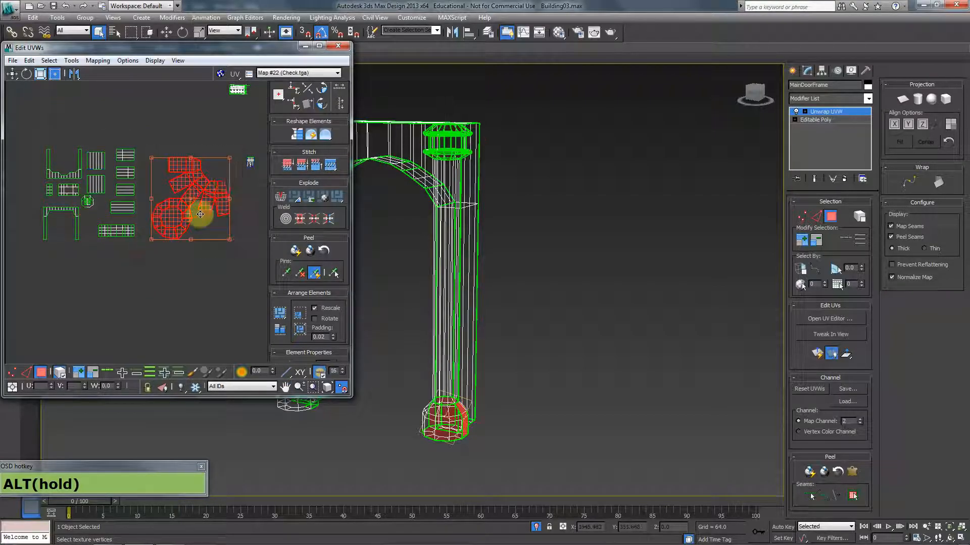
pyautogui.keyDown('alt'); pyautogui.moveTo(229, 157); pyautogui.dragTo(104, 207); pyautogui.keyUp('alt')
pyautogui.scroll(5, 106, 203)
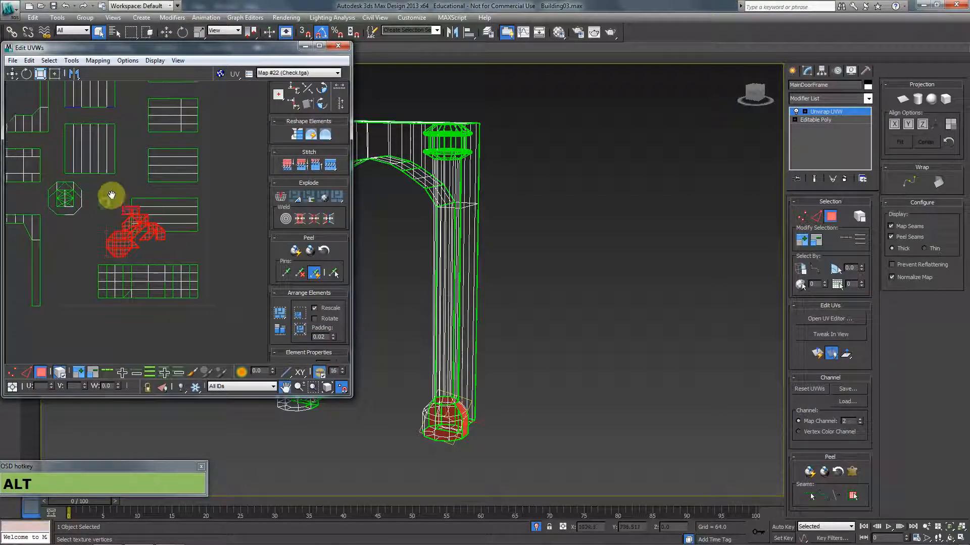
pyautogui.keyDown('alt'); pyautogui.moveTo(170, 202); pyautogui.dragTo(70, 234); pyautogui.keyUp('alt')
# Step: Select the uppermost unplaced cluster to check which column faces it covers, and decline resaving the autobackup file
pyautogui.scroll(-4, 124, 203)
pyautogui.moveTo(217, 203); pyautogui.dragTo(150, 260, button='middle')
pyautogui.scroll(-2, 150, 260)
pyautogui.moveTo(209, 153); pyautogui.dragTo(165, 201)
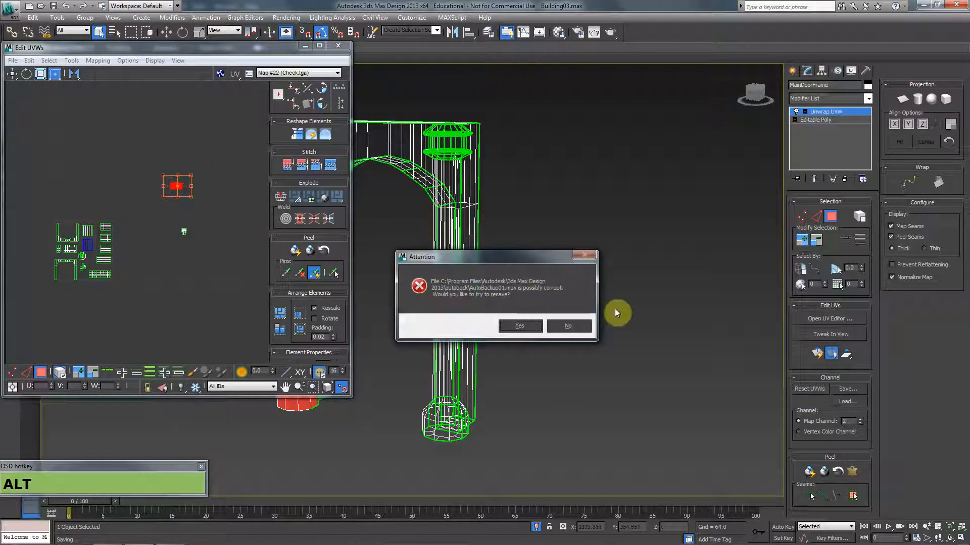
pyautogui.click(568, 323)
pyautogui.keyDown('alt'); pyautogui.moveTo(484, 336); pyautogui.dragTo(487, 372, button='middle'); pyautogui.keyUp('alt')
pyautogui.scroll(1, 168, 224)
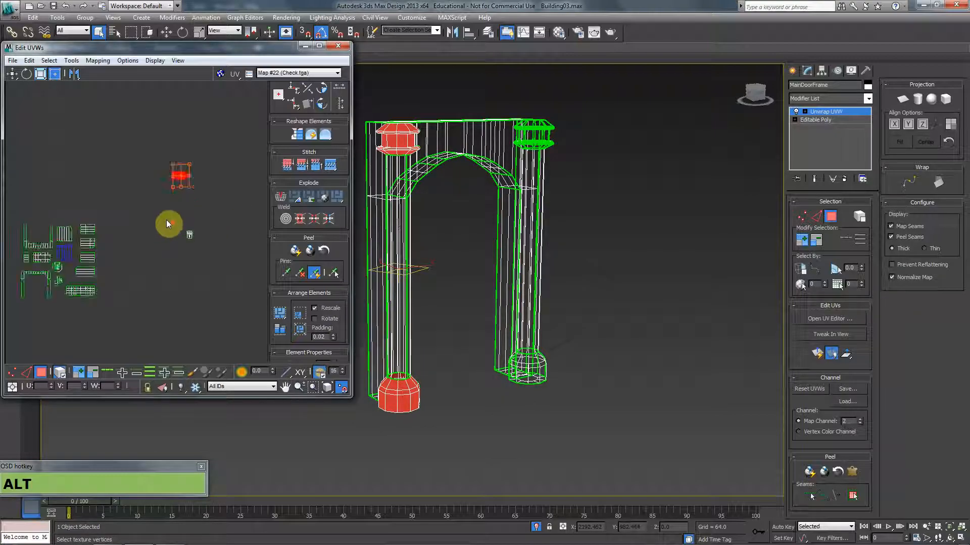
# Step: Select the remaining small base cluster and unfold it with Walk to closest face and Normalize Clusters
pyautogui.click(189, 234)
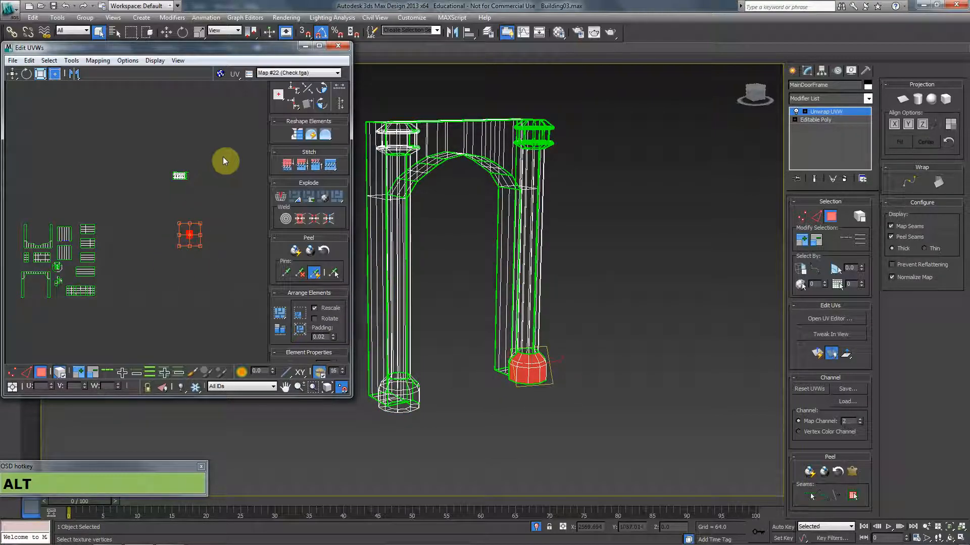
pyautogui.scroll(2, 175, 242)
pyautogui.scroll(-2, 175, 242)
pyautogui.moveTo(169, 244); pyautogui.dragTo(193, 259, button='middle')
pyautogui.scroll(1, 226, 245)
pyautogui.click(96, 66)
pyautogui.click(110, 71)
pyautogui.click(130, 80)
pyautogui.click(97, 63)
pyautogui.click(124, 98)
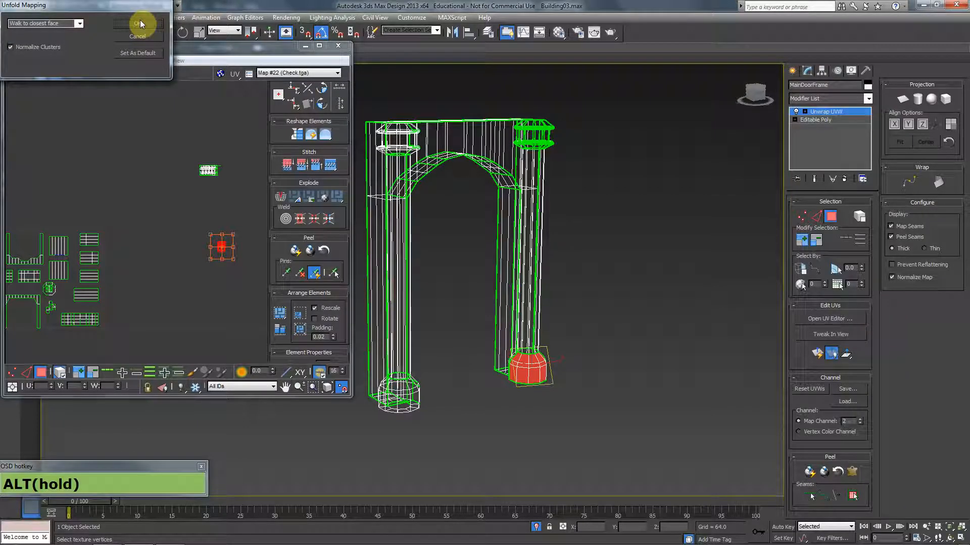
pyautogui.click(140, 23)
# Step: Shrink the newly unfolded base cluster and place it below the other base cluster, beside the lower frame cluster
pyautogui.moveTo(80, 182); pyautogui.dragTo(187, 143, button='middle')
pyautogui.scroll(2, 168, 205)
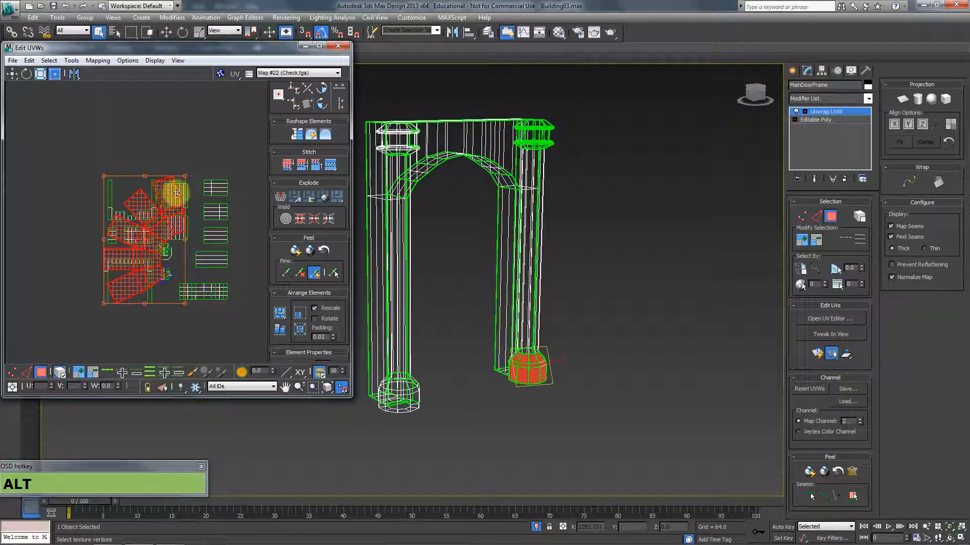
pyautogui.keyDown('alt'); pyautogui.moveTo(185, 176); pyautogui.dragTo(150, 297); pyautogui.keyUp('alt')
pyautogui.scroll(4, 169, 288)
pyautogui.scroll(-10, 150, 298)
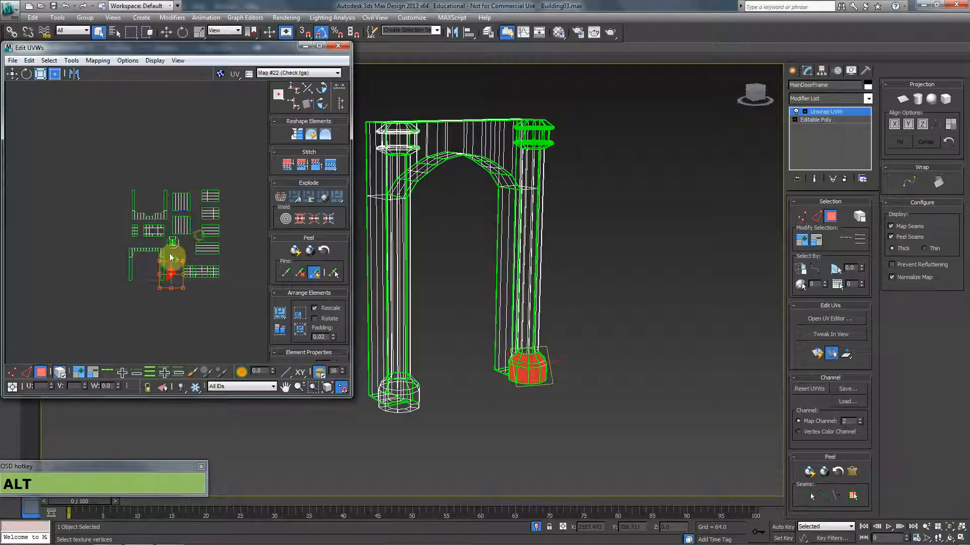
# Step: Select the last unplaced cluster, covering the other column's capital and base, and apply Normal Mapping to it
pyautogui.click(175, 212)
pyautogui.click(98, 60)
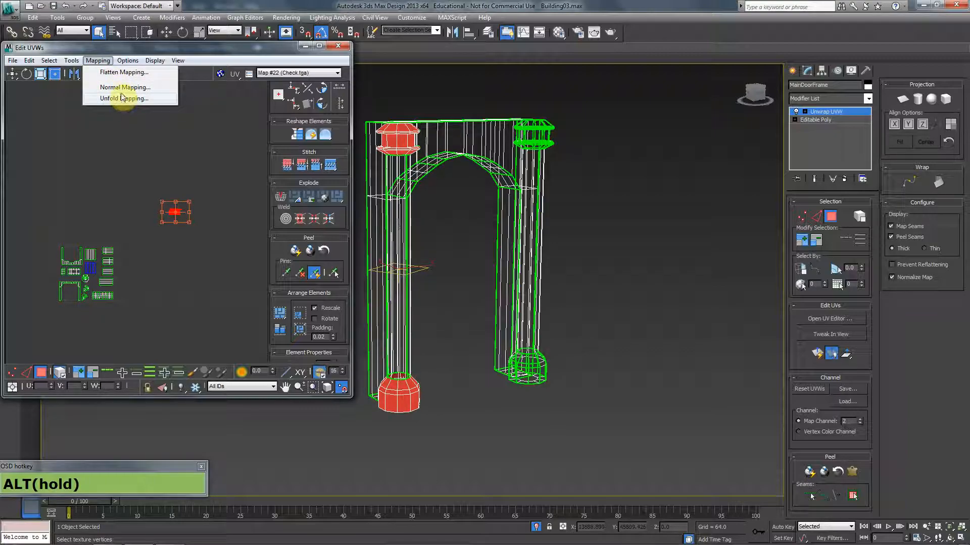
pyautogui.click(121, 87)
pyautogui.click(141, 52)
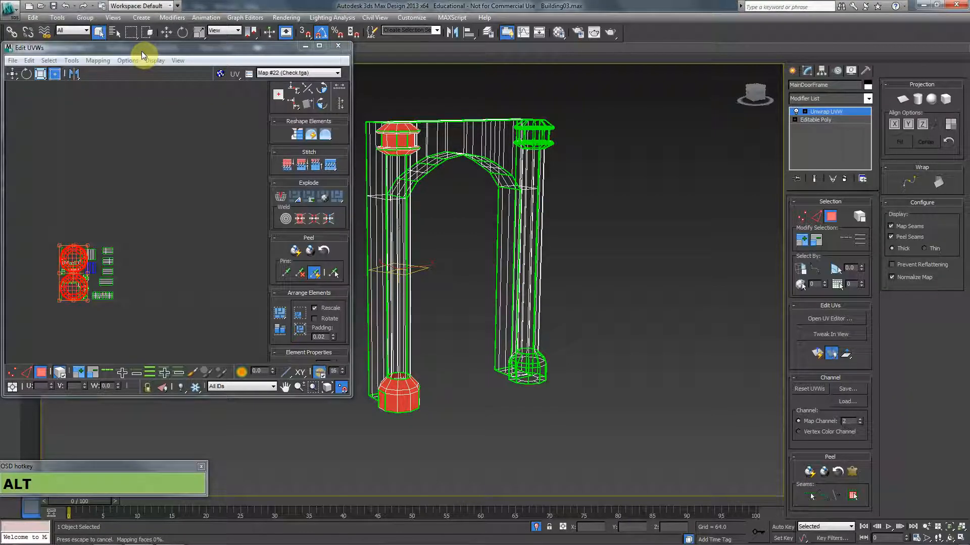
# Step: Shrink the two round capital and base clusters and place them between the small clusters and the strip clusters
pyautogui.keyDown('alt'); pyautogui.scroll(5, 121, 233); pyautogui.keyUp('alt')
pyautogui.moveTo(140, 175); pyautogui.dragTo(174, 256)
pyautogui.scroll(2, 93, 277)
pyautogui.scroll(3, 177, 247)
pyautogui.moveTo(199, 199); pyautogui.dragTo(172, 226)
pyautogui.scroll(-4, 152, 253)
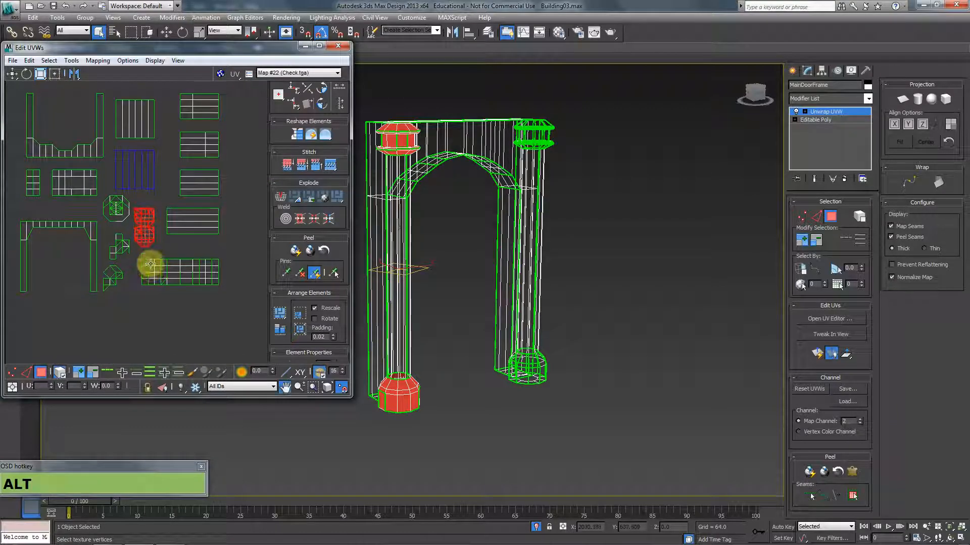
# Step: Select the small capital, base and frame-top clusters together to examine which faces of the door frame they cover
pyautogui.moveTo(149, 264); pyautogui.dragTo(155, 256, button='middle')
pyautogui.moveTo(23, 163); pyautogui.dragTo(130, 283)
pyautogui.keyDown('ctrl'); pyautogui.click(150, 230); pyautogui.keyUp('ctrl')
pyautogui.keyDown('alt'); pyautogui.moveTo(530, 249); pyautogui.dragTo(537, 271, button='middle'); pyautogui.keyUp('alt')
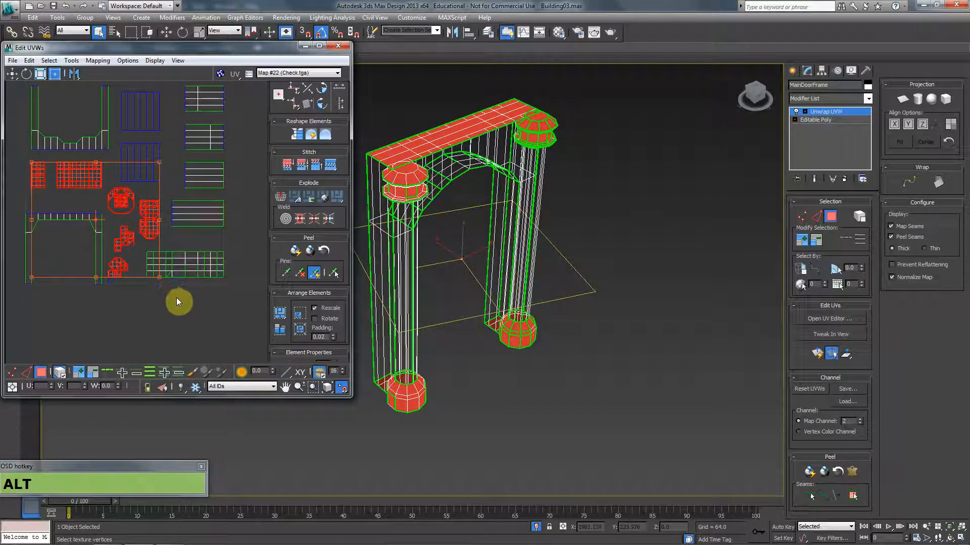
pyautogui.click(153, 317)
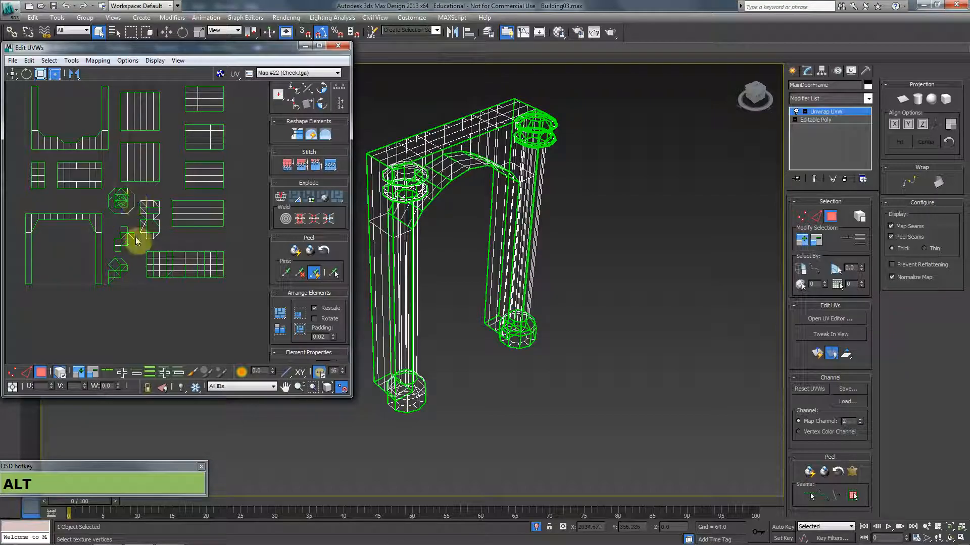
# Step: Show the checker map behind the UVs and shift the lowest base cluster slightly away from the frame leg
pyautogui.scroll(1, 138, 273)
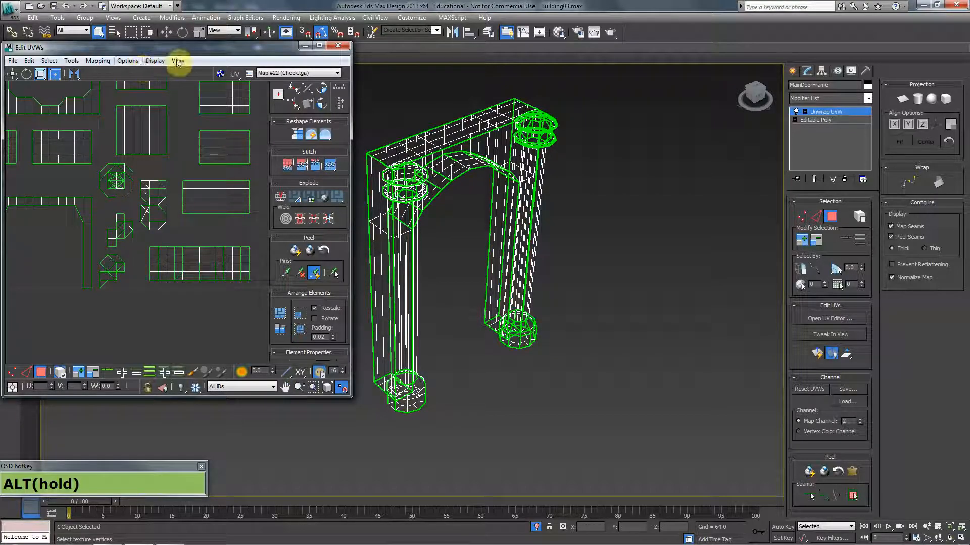
pyautogui.click(221, 74)
pyautogui.keyDown('alt'); pyautogui.moveTo(132, 273); pyautogui.dragTo(163, 237, button='middle'); pyautogui.keyUp('alt')
pyautogui.scroll(2, 162, 239)
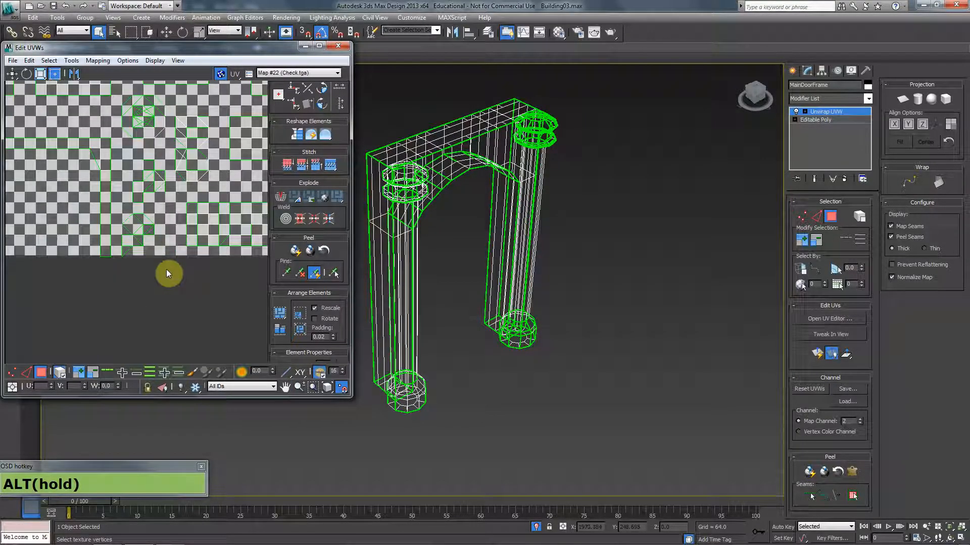
pyautogui.moveTo(127, 213); pyautogui.dragTo(128, 213)
pyautogui.click(134, 289)
pyautogui.scroll(2, 132, 253)
pyautogui.click(143, 228)
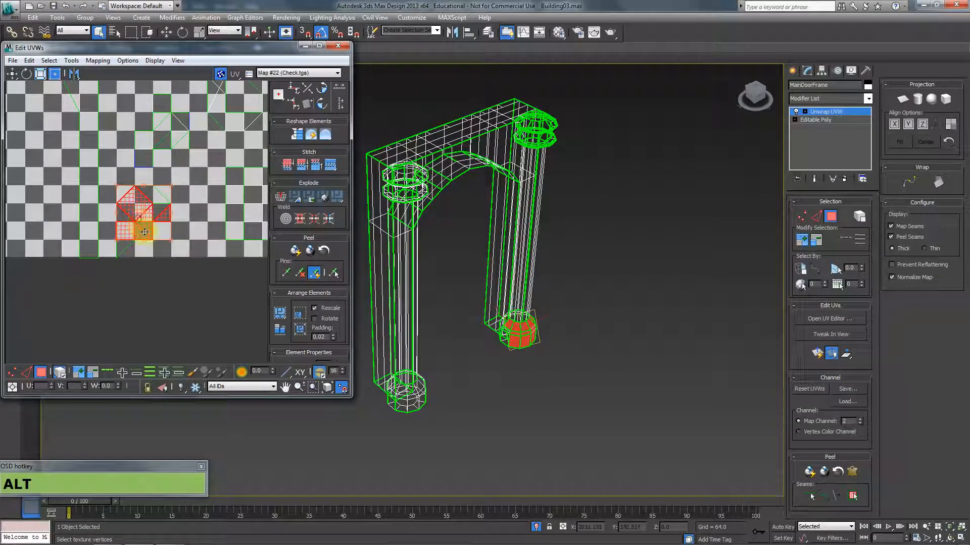
pyautogui.keyDown('alt'); pyautogui.moveTo(185, 279); pyautogui.dragTo(111, 181); pyautogui.keyUp('alt')
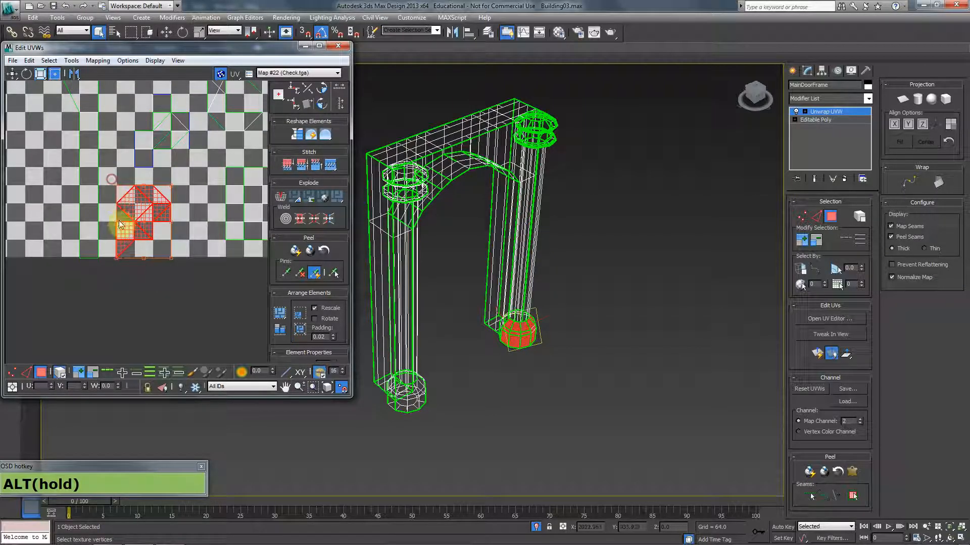
pyautogui.moveTo(127, 250); pyautogui.dragTo(142, 246)
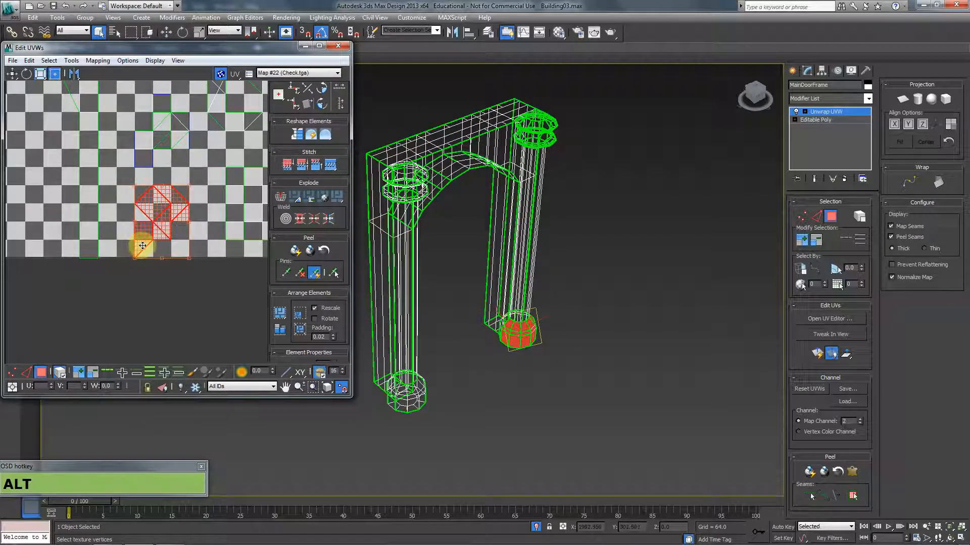
pyautogui.click(133, 296)
# Step: Hide the checker map behind the UV clusters
pyautogui.scroll(-3, 131, 210)
pyautogui.moveTo(130, 210); pyautogui.dragTo(147, 275, button='middle')
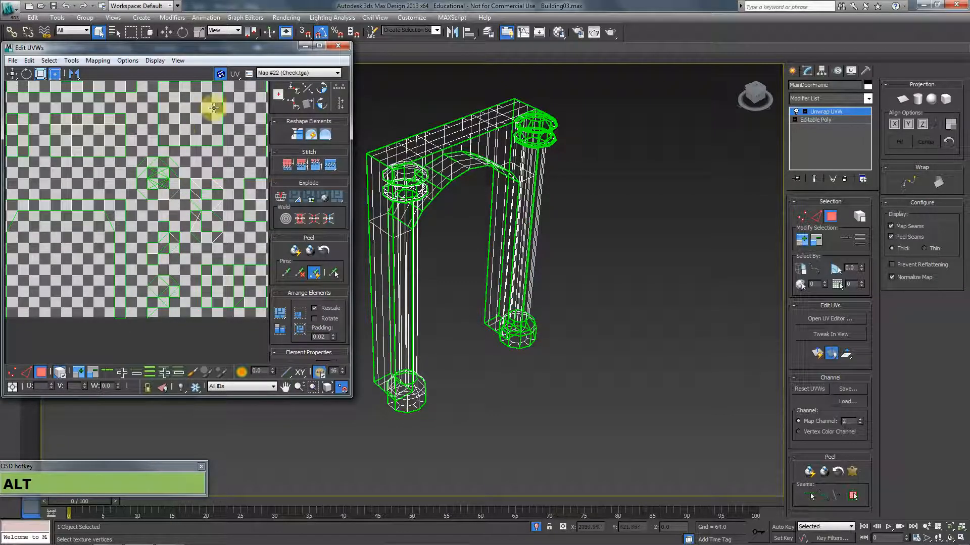
pyautogui.click(221, 74)
pyautogui.moveTo(144, 188); pyautogui.dragTo(122, 202, button='middle')
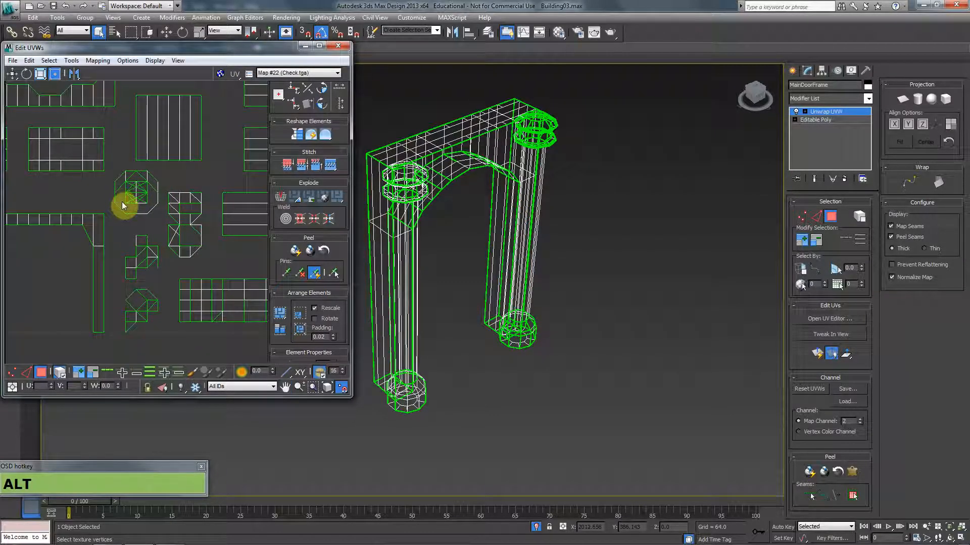
pyautogui.scroll(-2, 125, 207)
pyautogui.scroll(2, 139, 190)
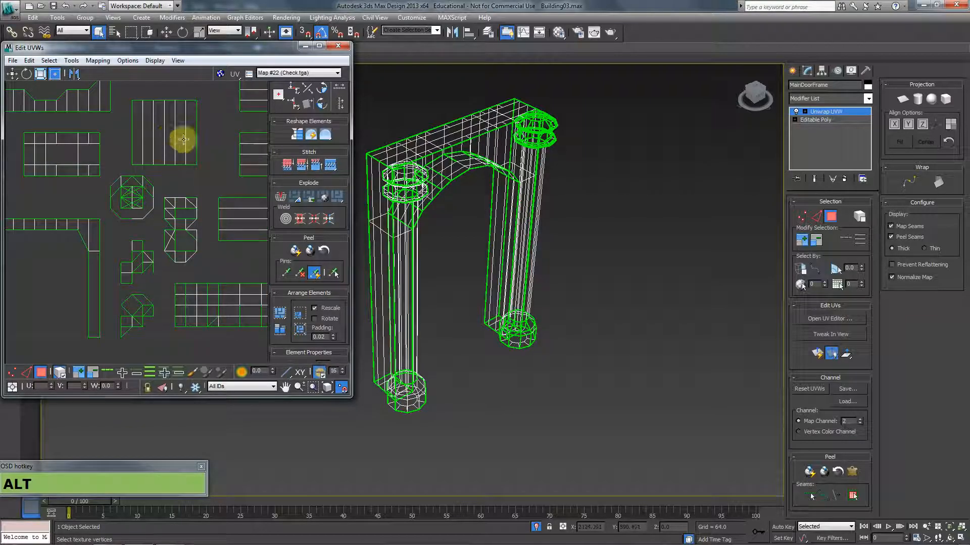
pyautogui.click(184, 149)
pyautogui.click(141, 185)
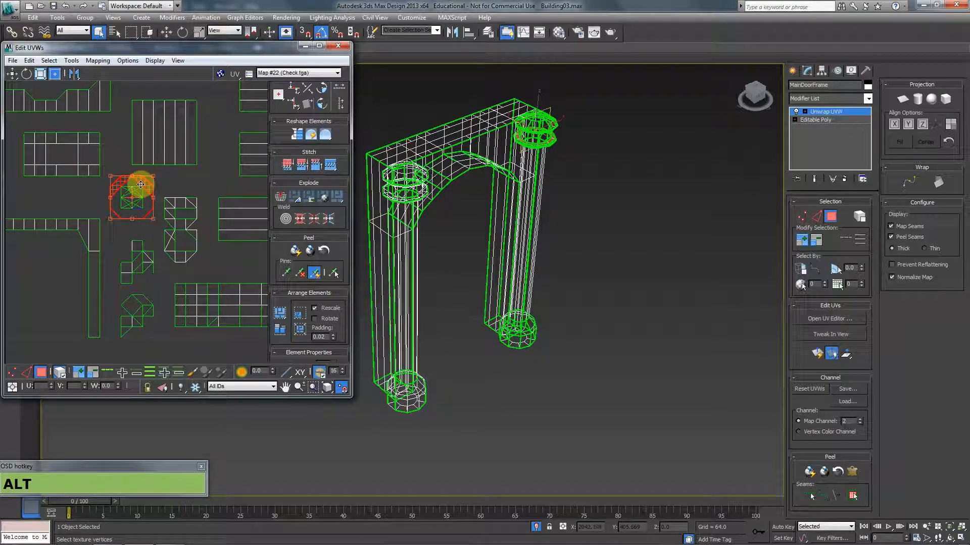
pyautogui.moveTo(165, 172); pyautogui.dragTo(110, 229)
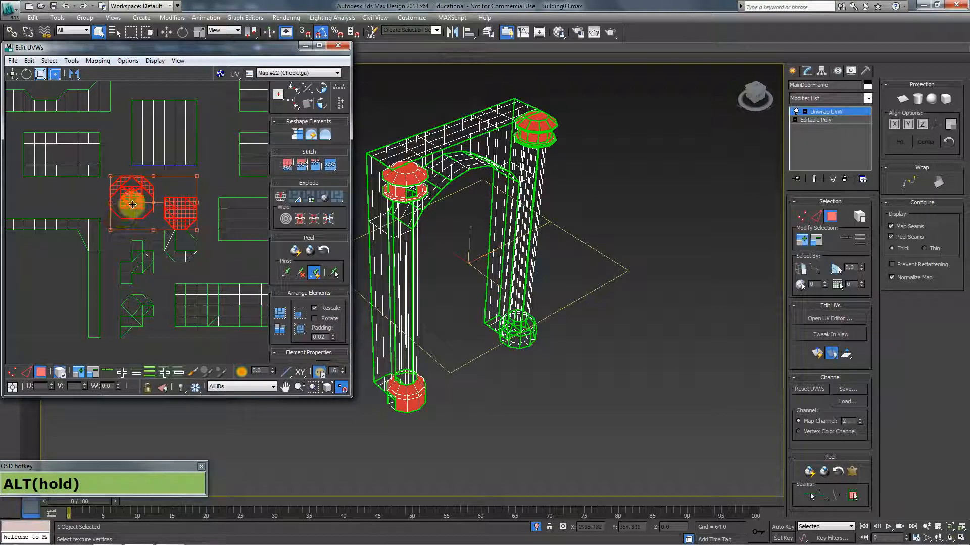
pyautogui.click(104, 183)
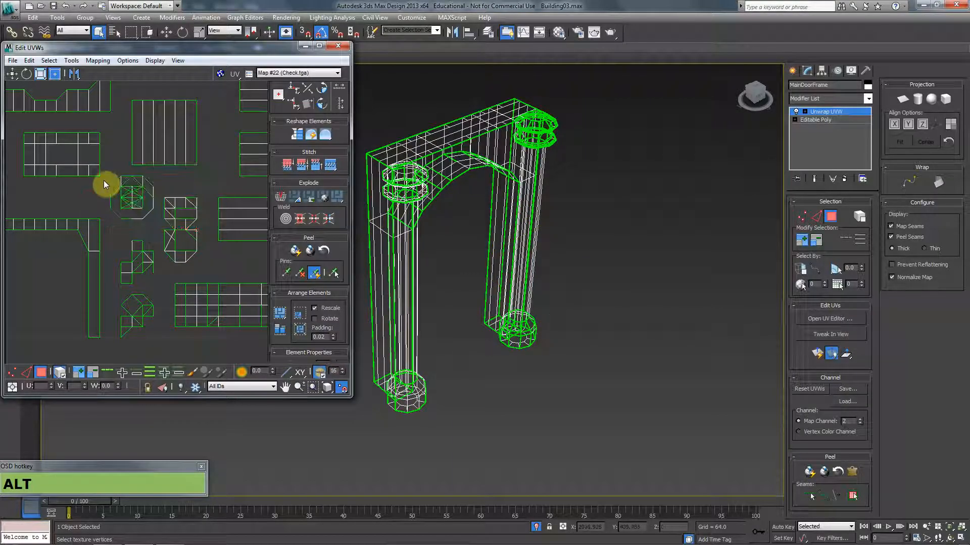
# Step: Select the whole round capital cluster and move it slightly down, farther from the strip cluster above it
pyautogui.moveTo(118, 194); pyautogui.dragTo(156, 228)
pyautogui.moveTo(152, 194); pyautogui.dragTo(152, 197)
pyautogui.moveTo(91, 219)
pyautogui.keyDown('alt'); pyautogui.mouseDown(button='middle')
pyautogui.moveTo(147, 230)
pyautogui.moveTo(164, 268)
pyautogui.moveTo(85, 221)
pyautogui.mouseUp(button='middle'); pyautogui.keyUp('alt')
pyautogui.scroll(-2, 164, 267)
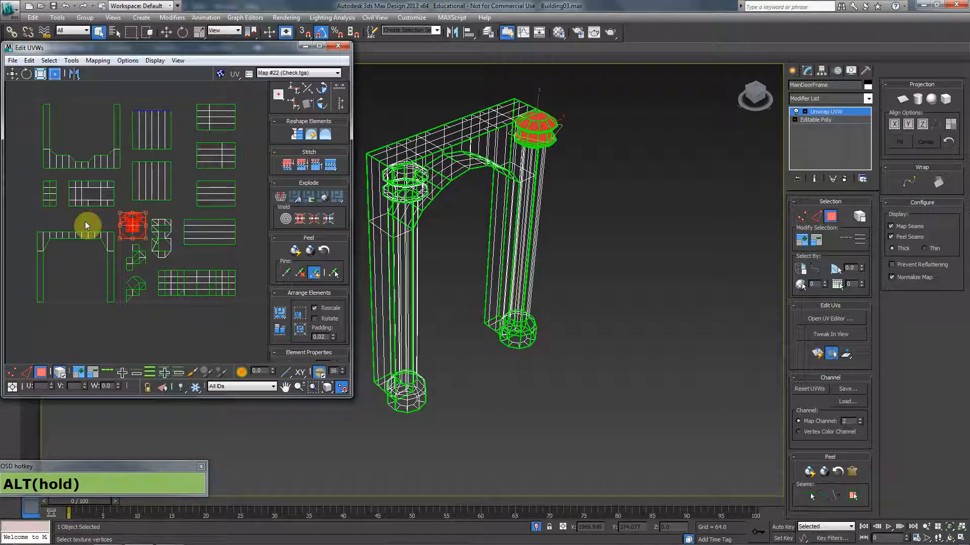
pyautogui.scroll(1, 160, 271)
pyautogui.scroll(-2, 161, 271)
pyautogui.click(189, 294)
pyautogui.scroll(-4, 189, 295)
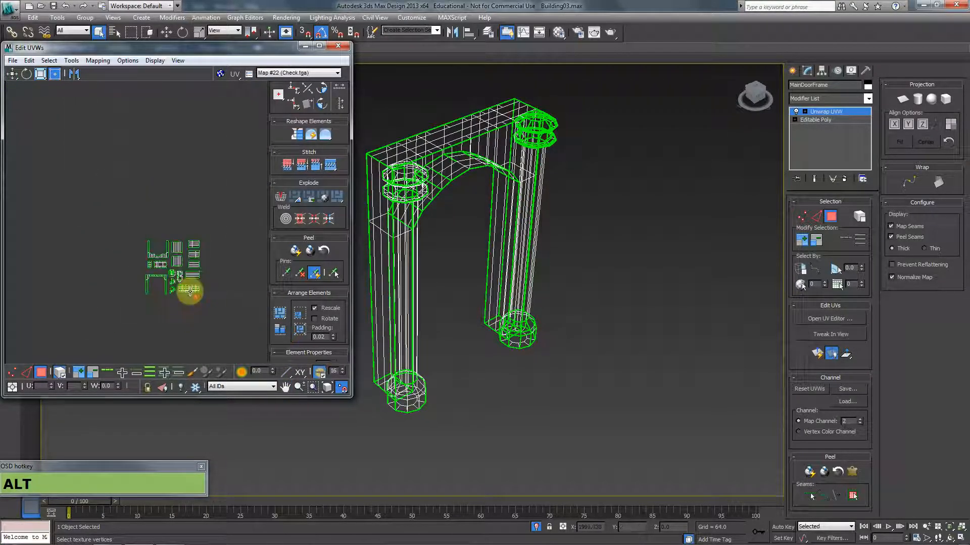
pyautogui.scroll(1, 190, 295)
# Step: Convert the unwrapped door frame to Editable Poly to collapse its Unwrap UVW modifier
pyautogui.rightClick(579, 264)
pyautogui.moveTo(646, 358)
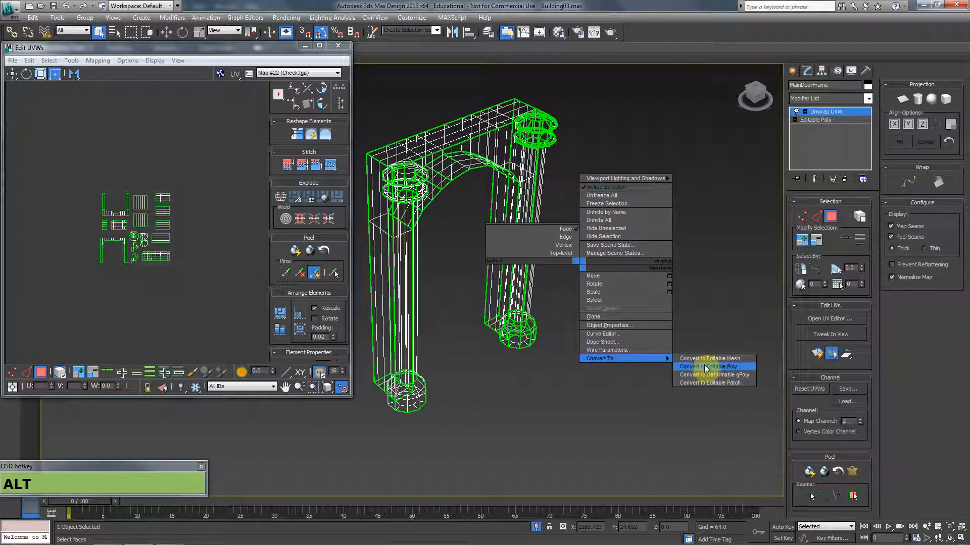
pyautogui.click(706, 367)
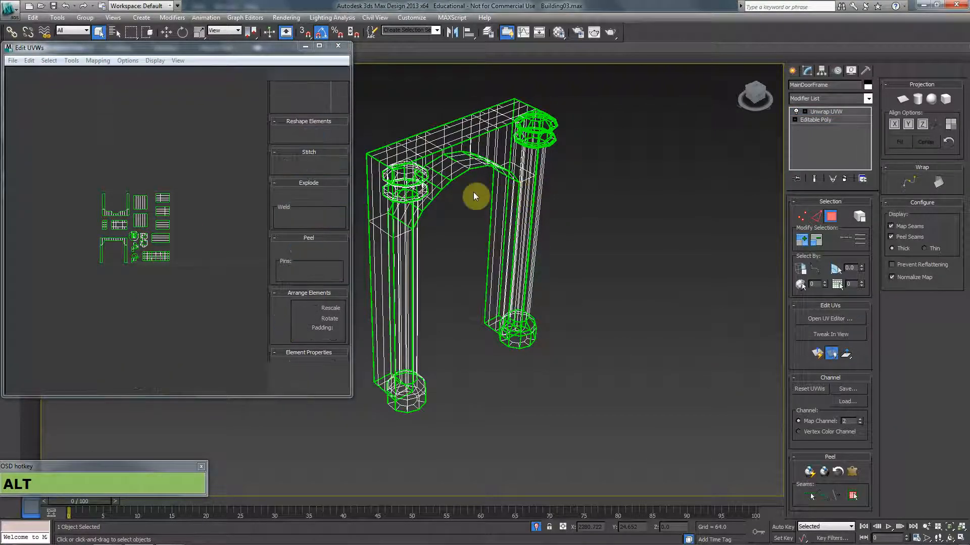
pyautogui.scroll(-5, 459, 211)
pyautogui.keyDown('alt'); pyautogui.moveTo(459, 230); pyautogui.dragTo(440, 288, button='middle'); pyautogui.keyUp('alt')
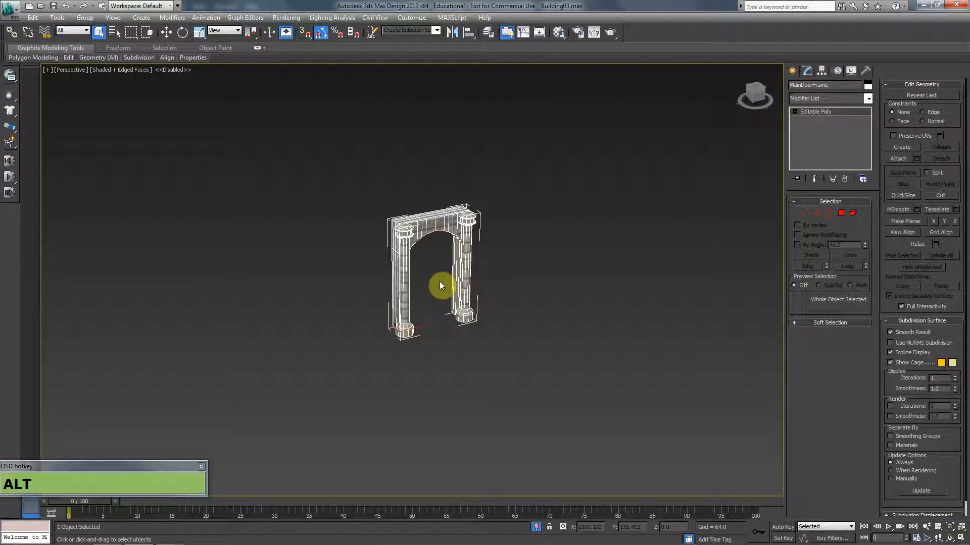